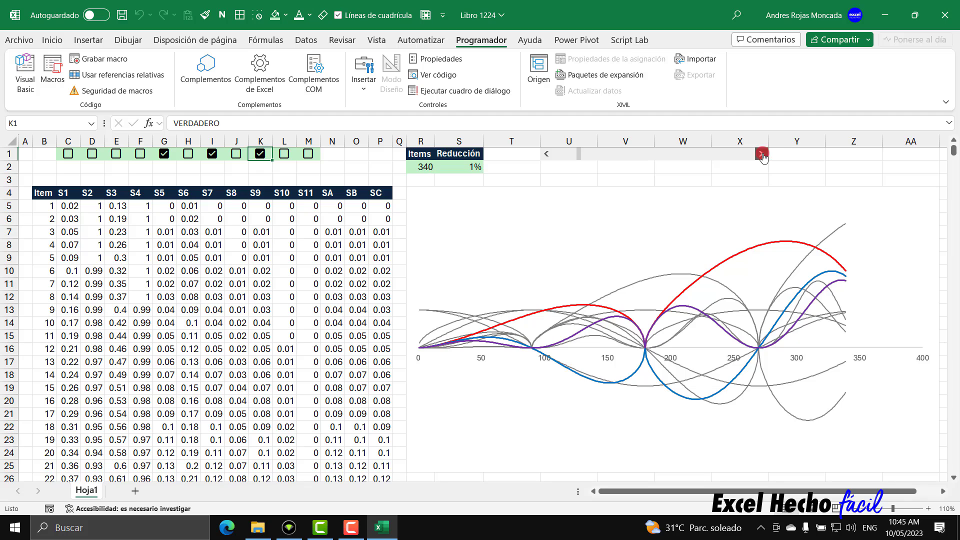
Increase the Items count to 424 with the sheet's scroll bar control and check the last row of the spilled Item column
left_click(762, 154)
left_click(762, 154)
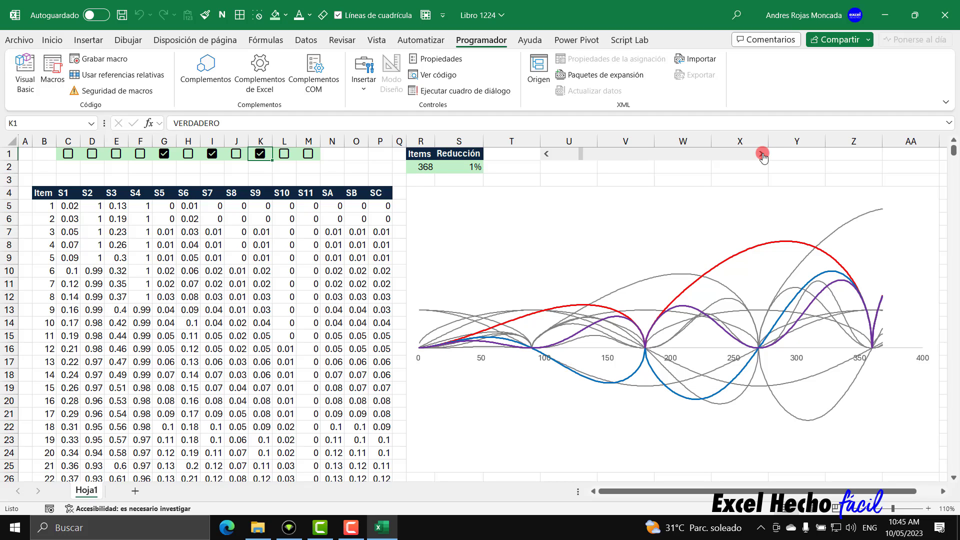
left_click(762, 154)
left_click(762, 154)
left_click(762, 154)
left_click(762, 154)
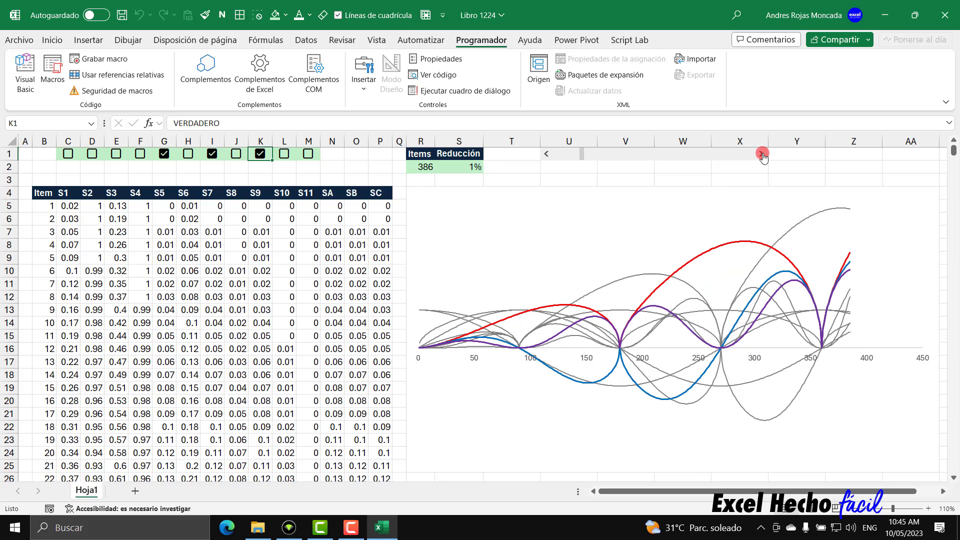
left_click(762, 154)
left_click(762, 154)
left_click(762, 154)
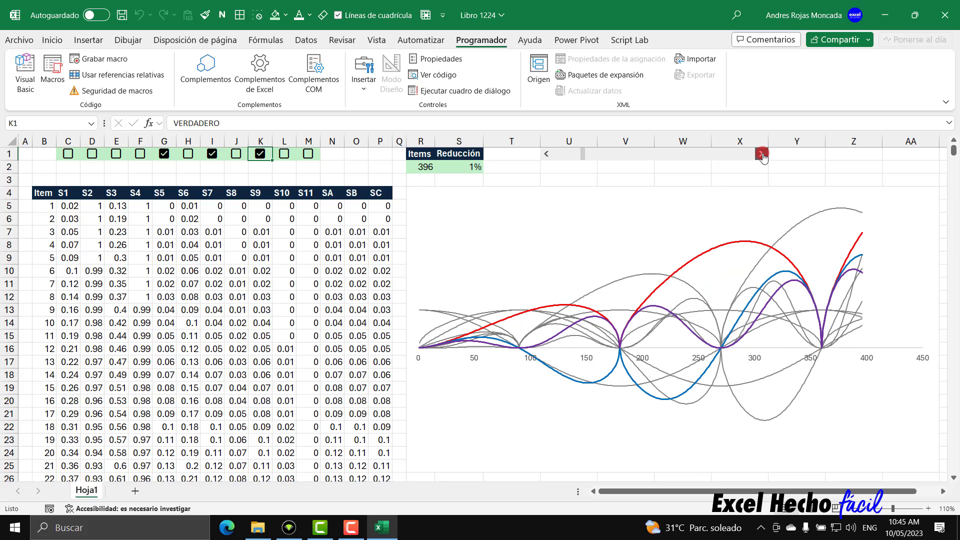
left_click(762, 154)
left_click(762, 154)
left_click(762, 154)
left_click(762, 154)
left_click(762, 154)
left_click(762, 154)
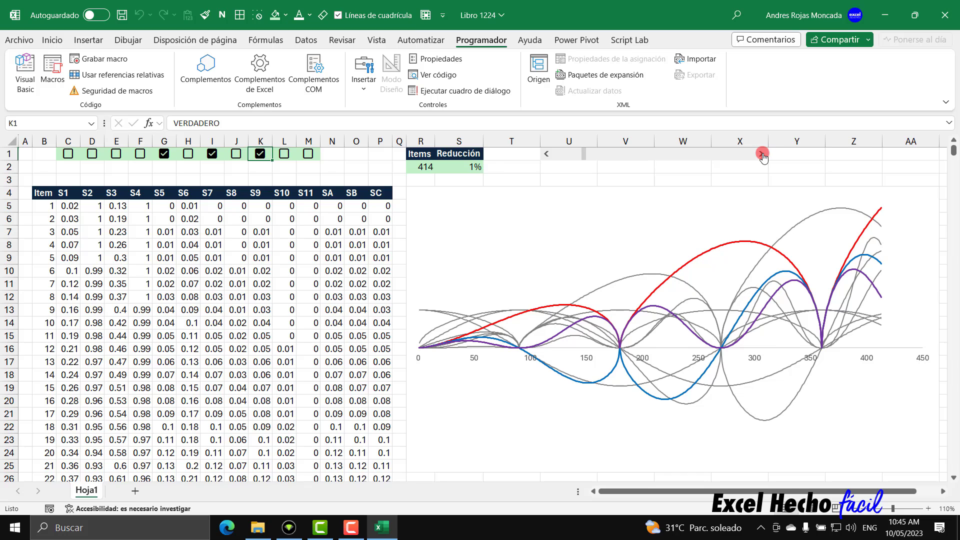
left_click(762, 154)
left_click(762, 154)
left_click(762, 154)
left_click(762, 154)
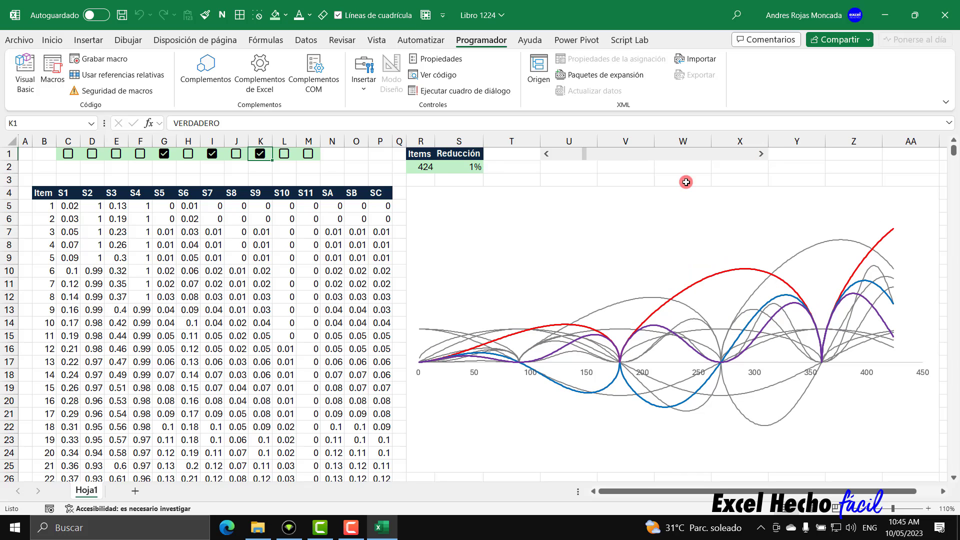
left_click(45, 206)
key("ctrl+Down")
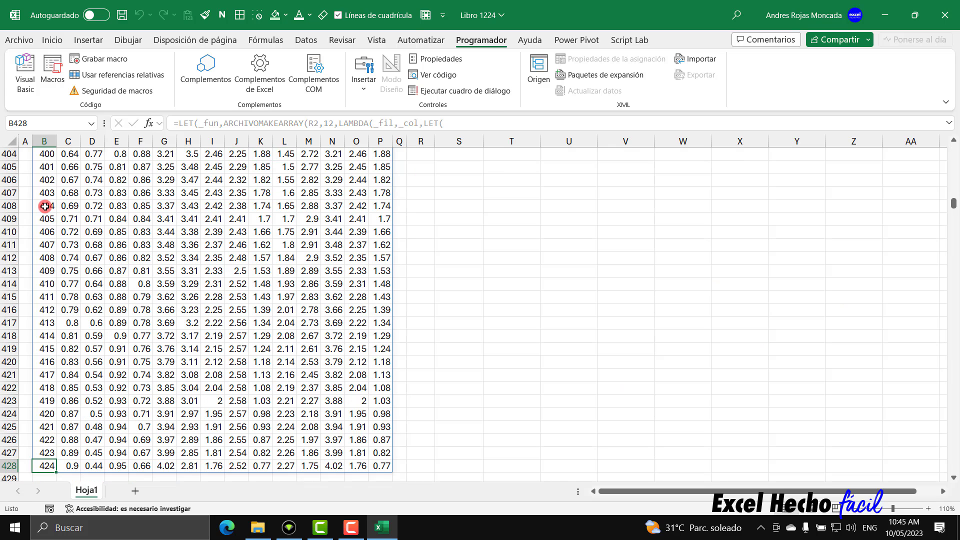
key("ctrl+Up")
key("ctrl+Up")
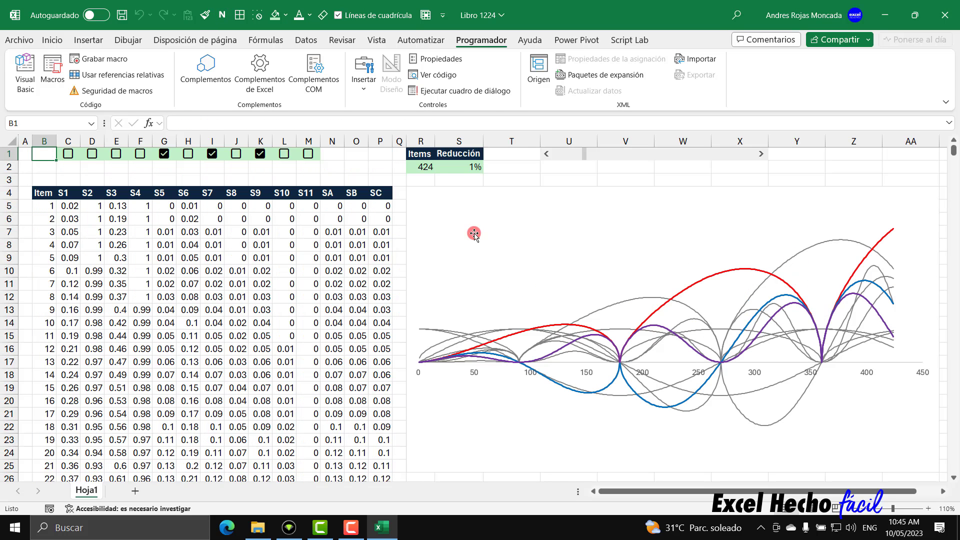
Raise the Items count to 430 with the scroll bar control and check the end of the Item column again
left_click(764, 158)
left_click(764, 158)
left_click(764, 158)
left_click(764, 158)
left_click(764, 158)
left_click(764, 158)
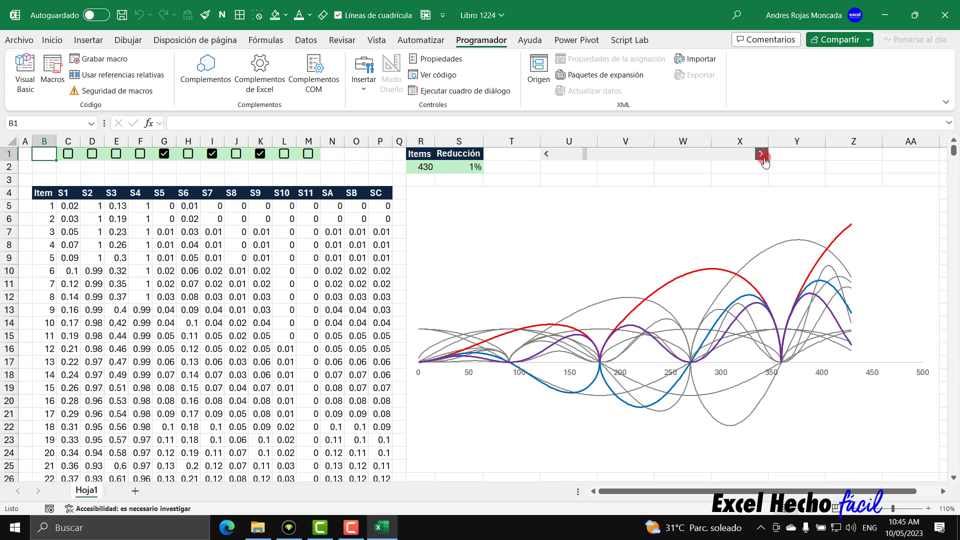
left_click(41, 205)
key("ctrl+Down")
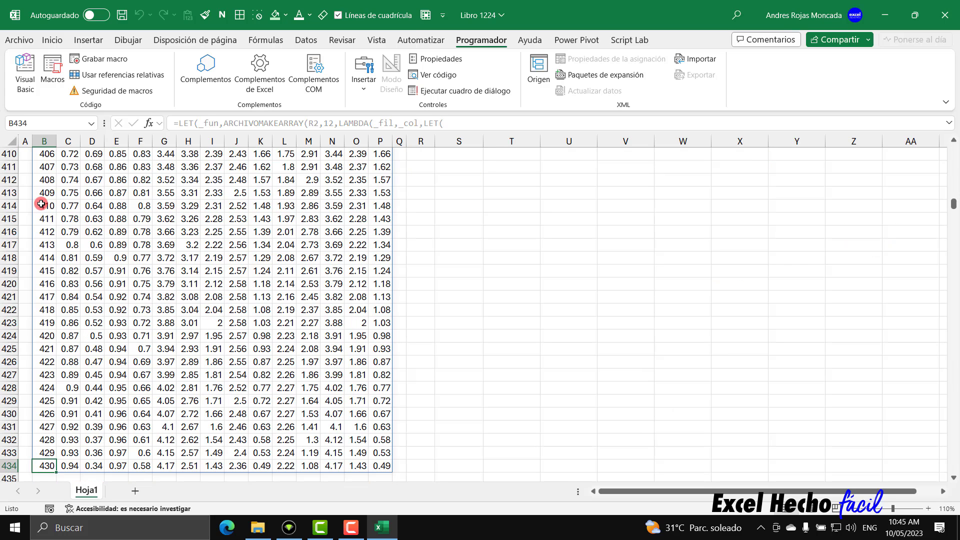
key("ctrl+Up")
key("ctrl+Up")
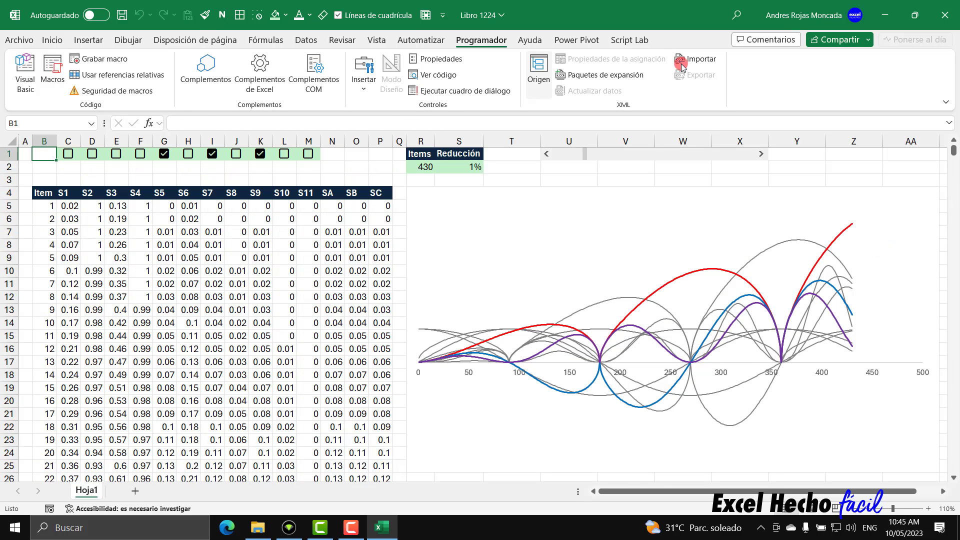
Step the Items count up to about 435 with the scroll bar control so the chart extends
left_click(762, 154)
left_click(762, 154)
left_click(762, 154)
left_click(762, 154)
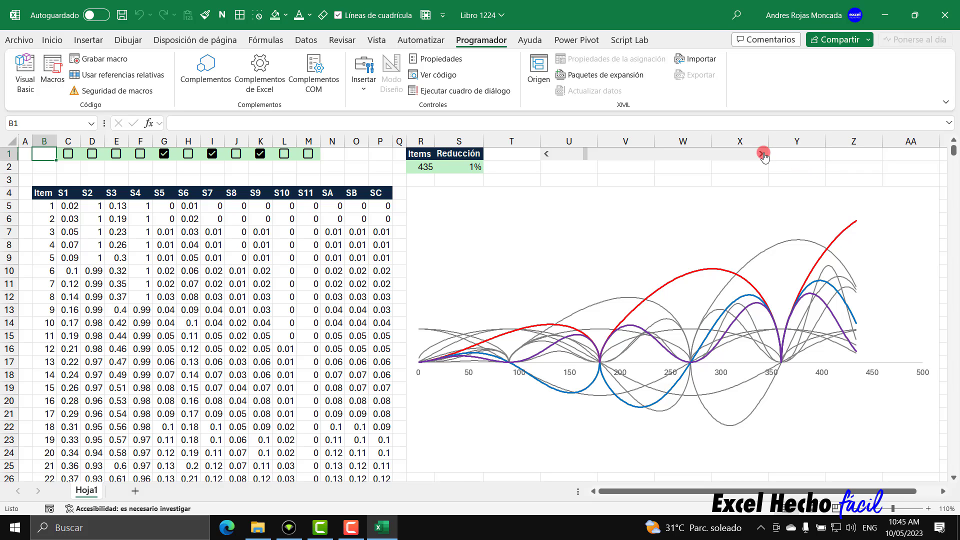
left_click(762, 154)
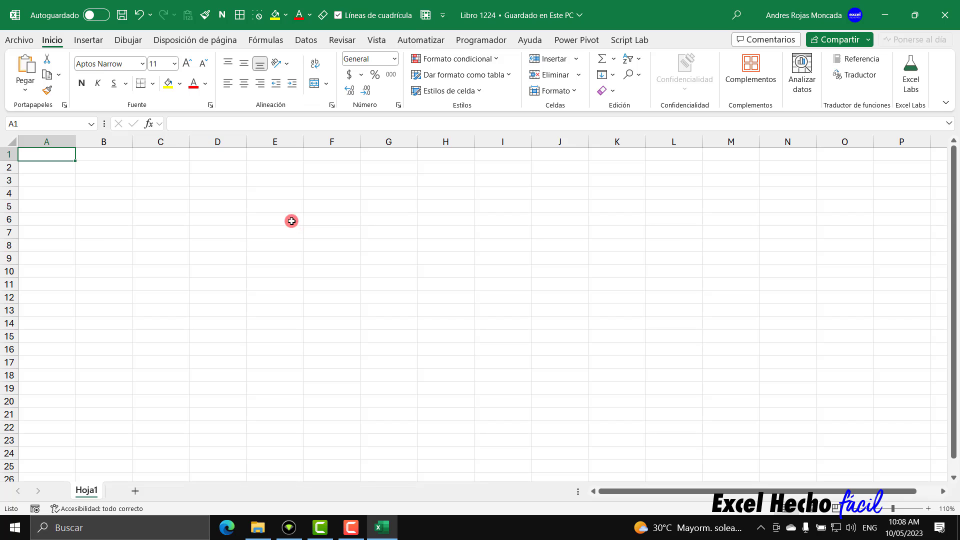
left_click(85, 42)
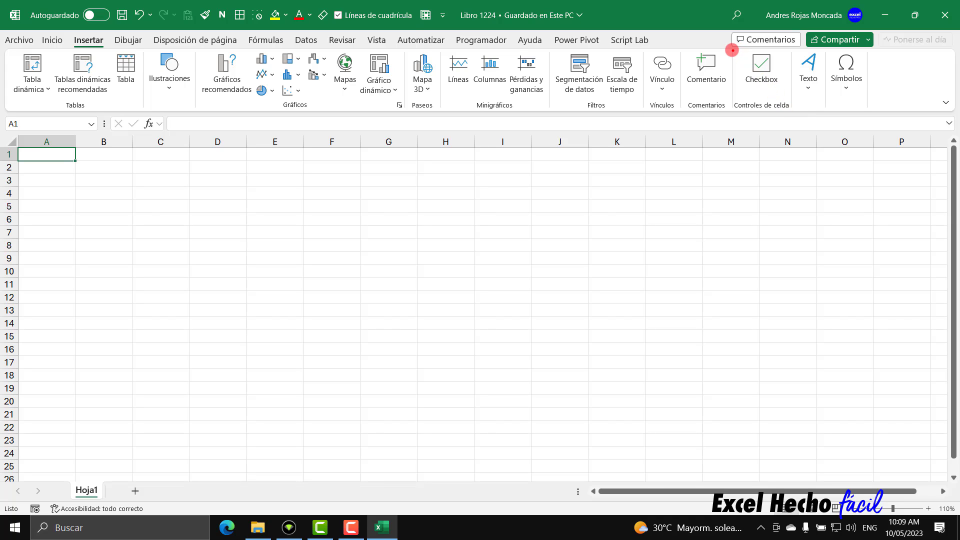
mouse_move(732, 50)
left_mouse_down()
mouse_move(738, 69)
mouse_move(793, 111)
left_mouse_up()
Set the width of column A to 2 in the blank sheet
right_click(70, 142)
left_click(111, 341)
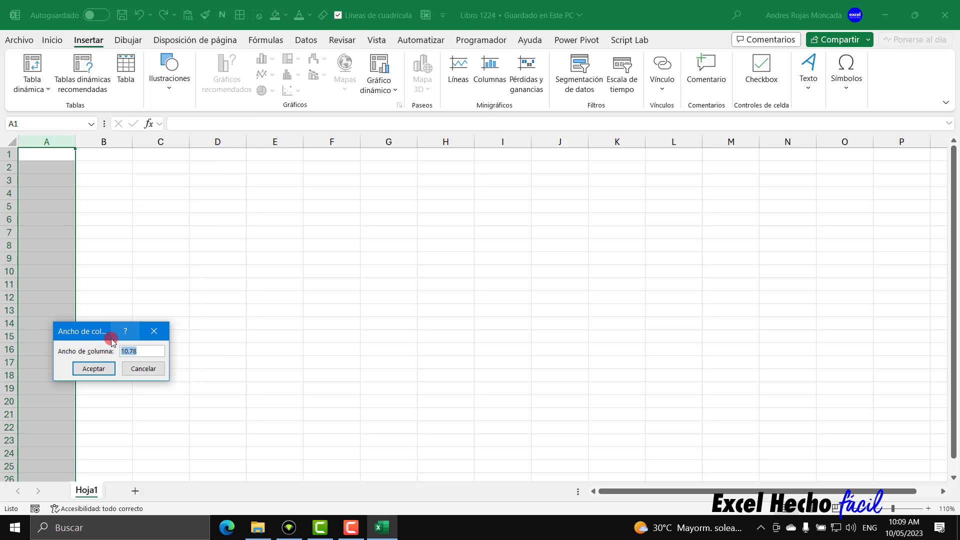
type("2")
key("Return")
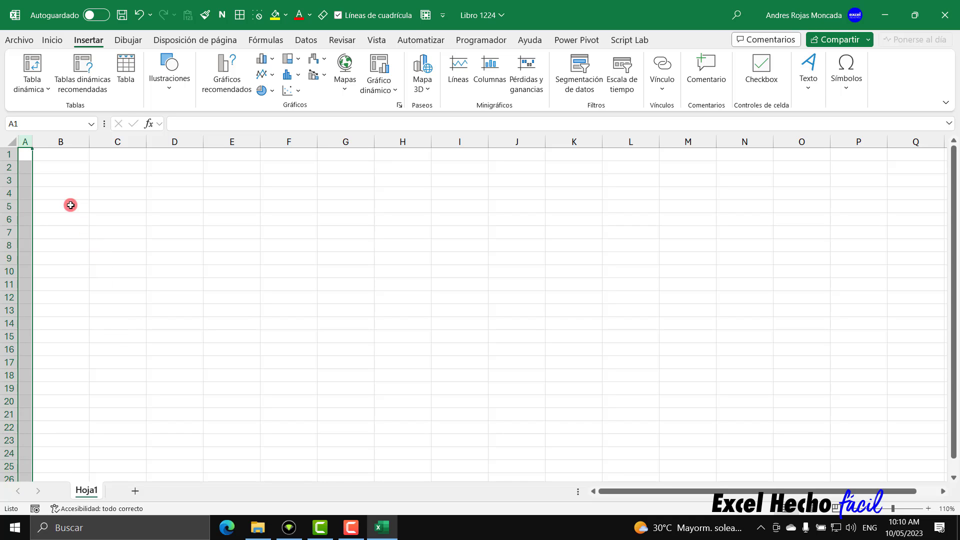
Enter the header "Item" in cell B4
left_click(60, 193)
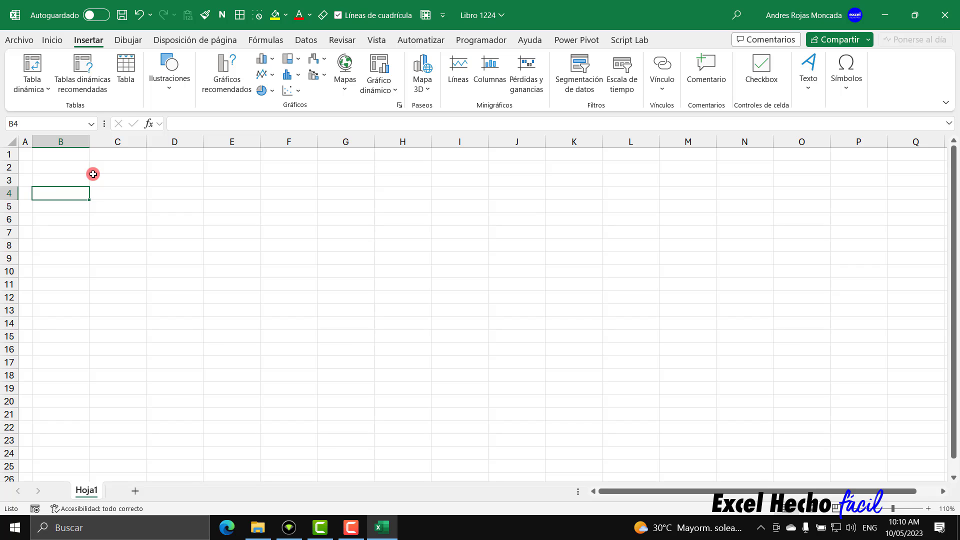
type("Items")
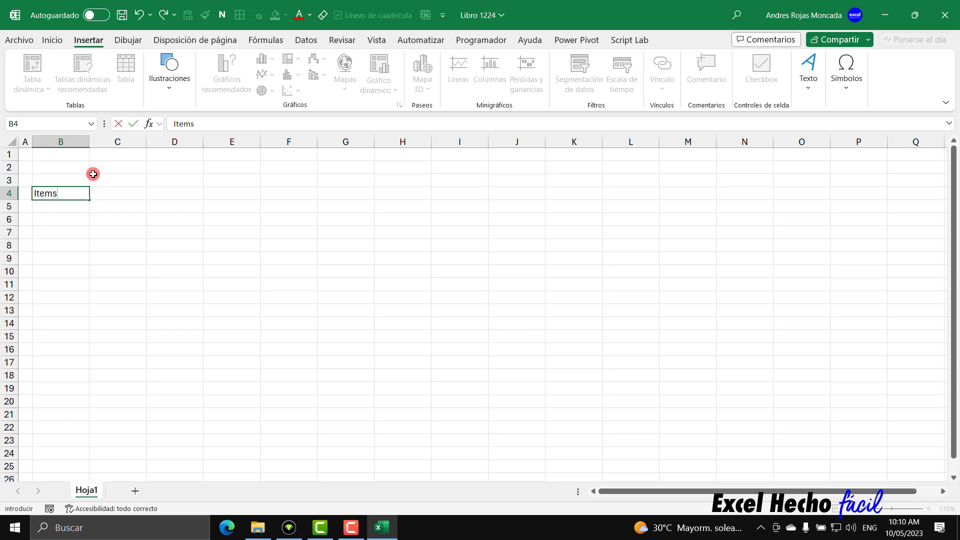
key("BackSpace")
key("Return")
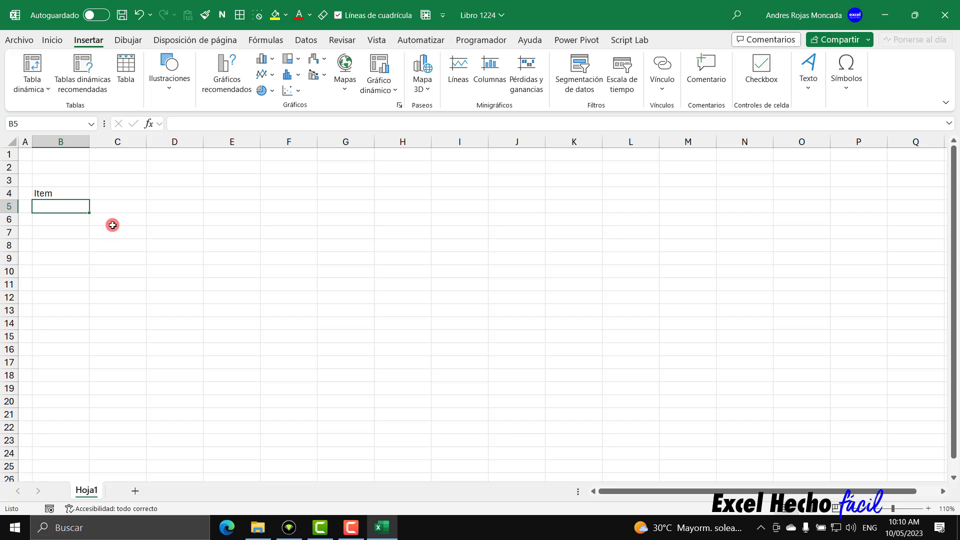
Enter S1 in C4 and fill the series across to M4, producing headers S1 through S11
left_click(110, 193)
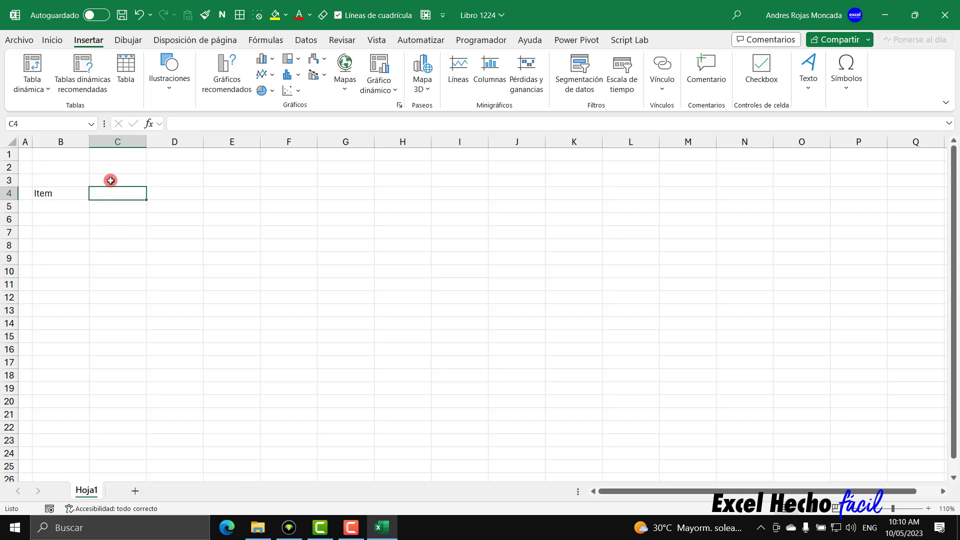
type("S1")
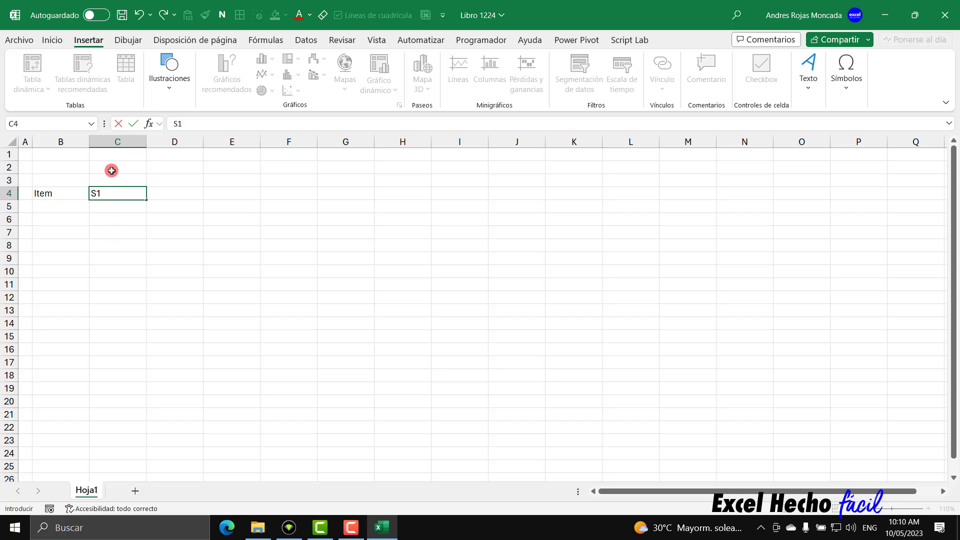
key("Tab")
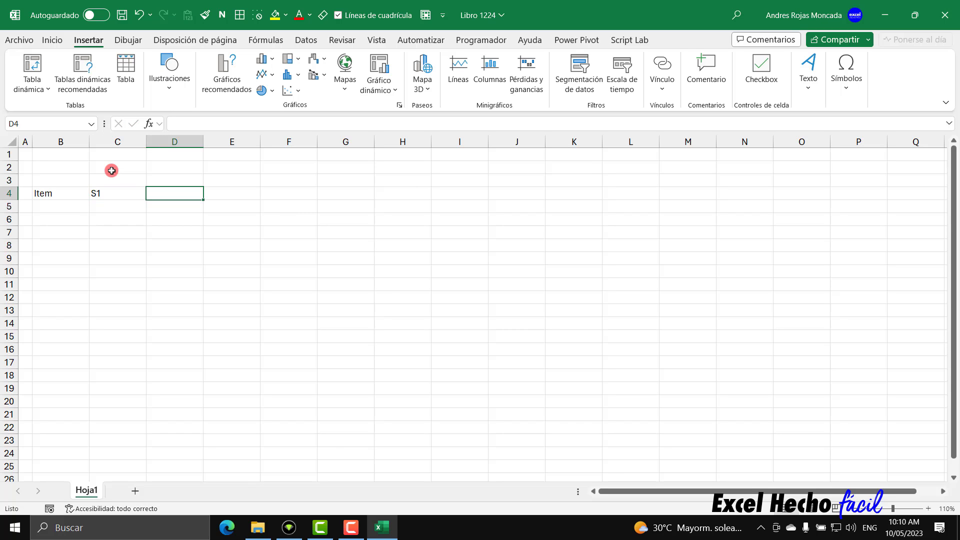
left_click(110, 193)
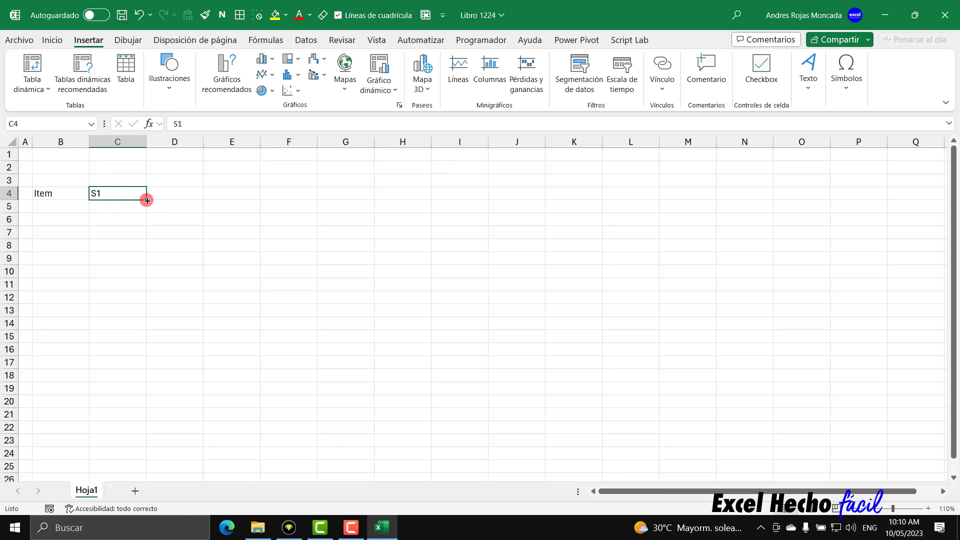
left_click_drag(146, 200, 696, 189)
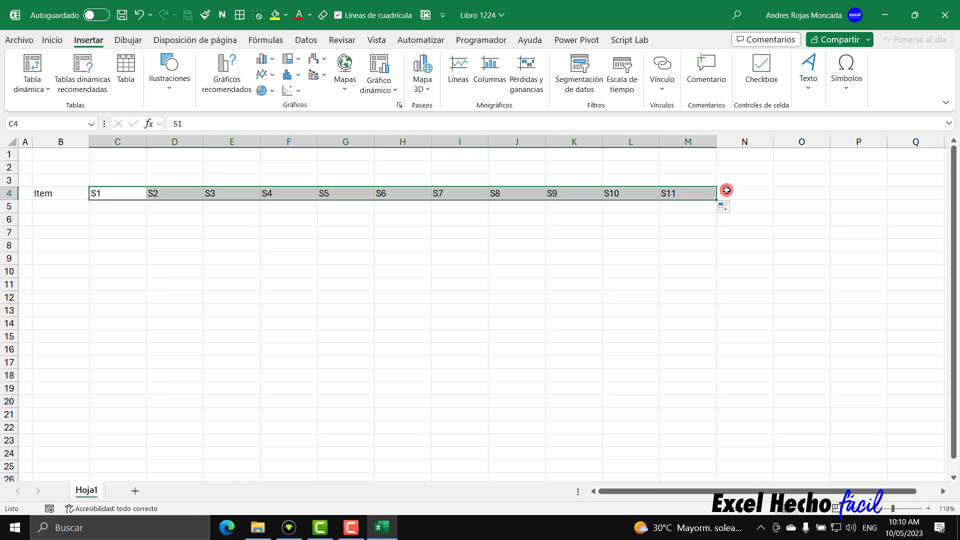
Add the headers SA, SB and SC in N4:P4 and make the whole header row B4:P4 bold
left_click(744, 190)
type("Sa")
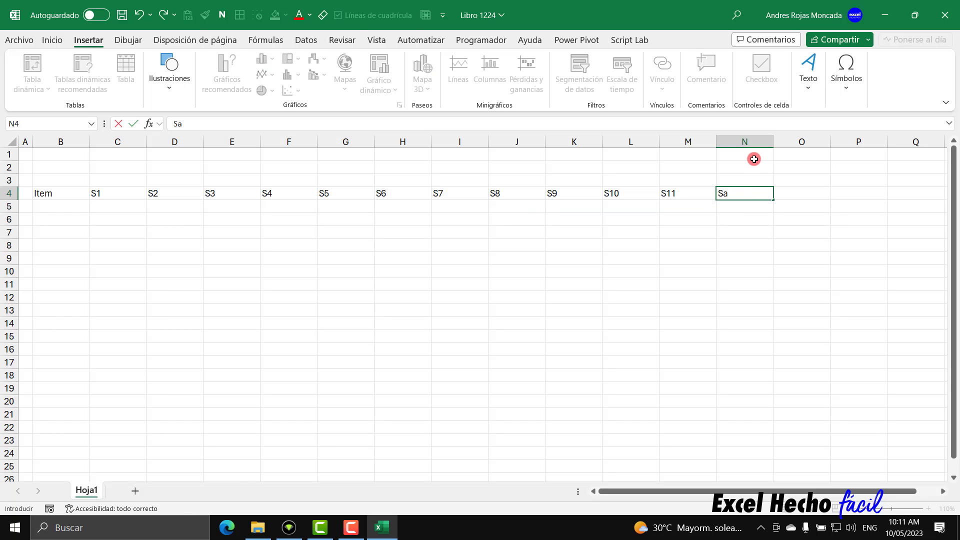
key("Tab")
key("Left")
type("SA")
key("Tab")
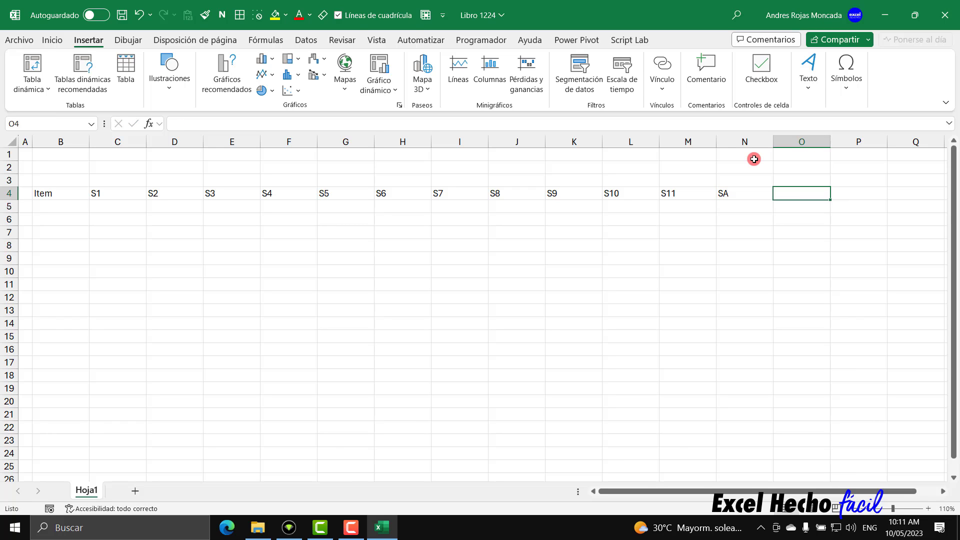
type("SB")
key("Tab")
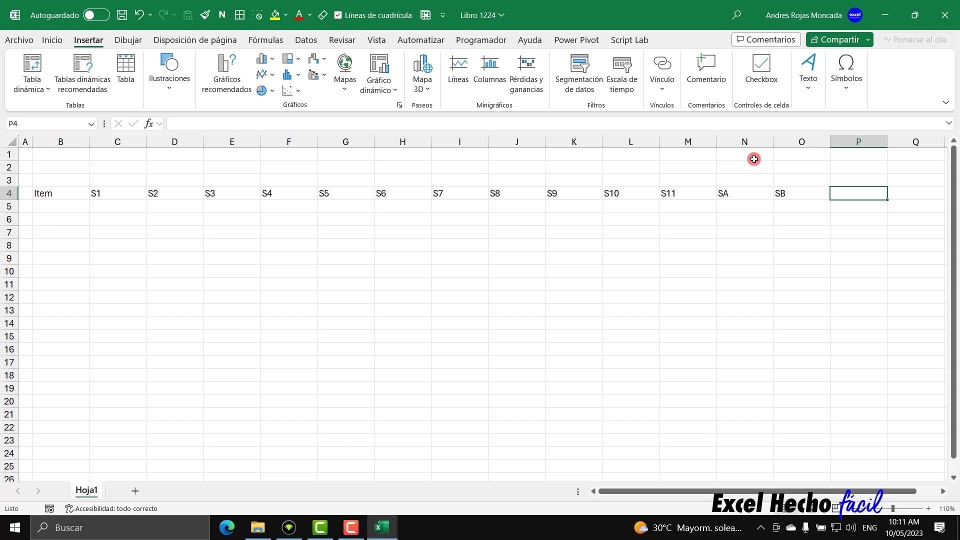
type("SC")
key("ctrl+shift+Left")
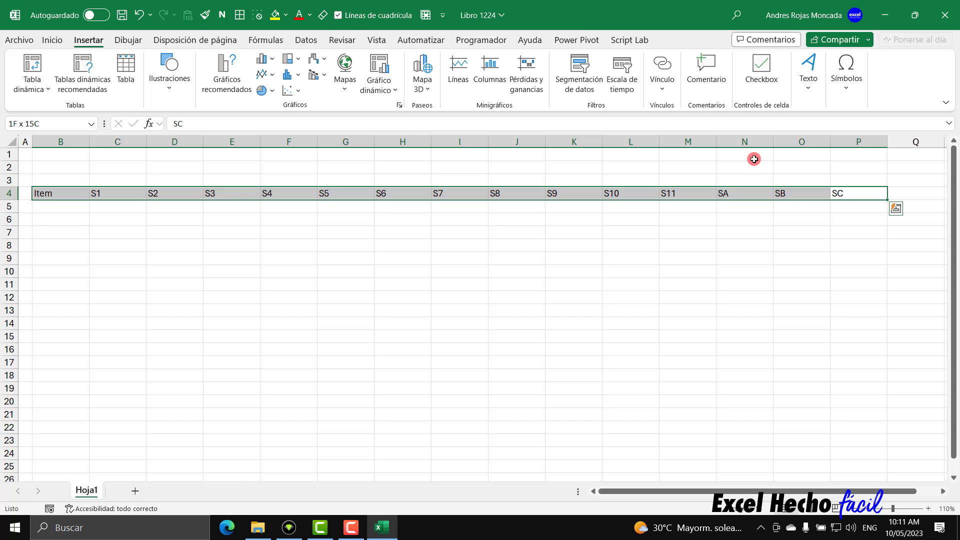
key("ctrl+n")
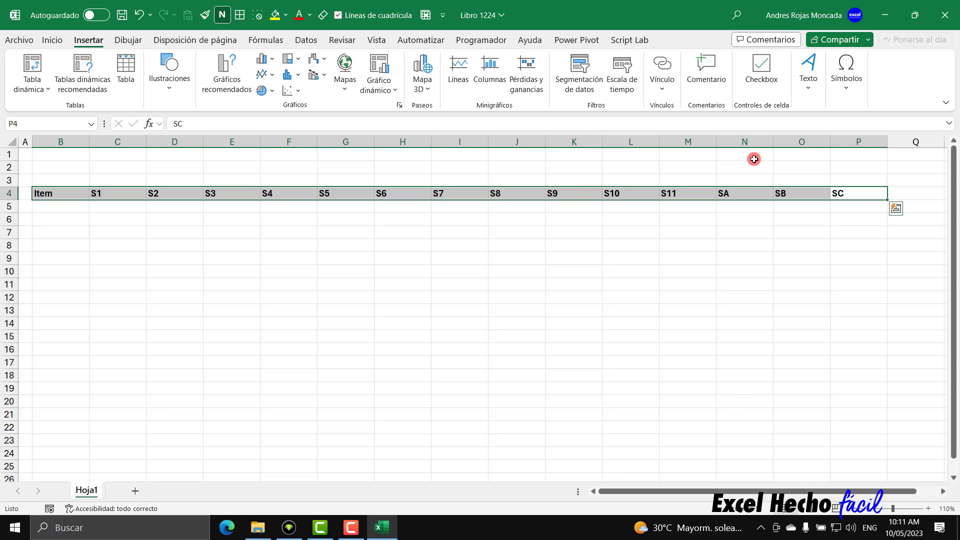
Autofit columns B through P to their contents and widen columns C through P slightly to one uniform width
left_click_drag(857, 141, 68, 150)
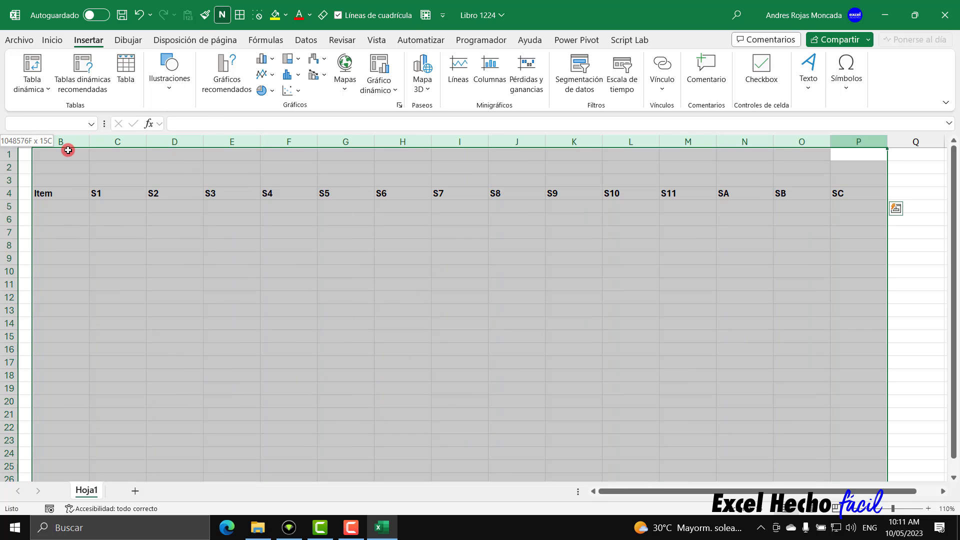
double_click(87, 142)
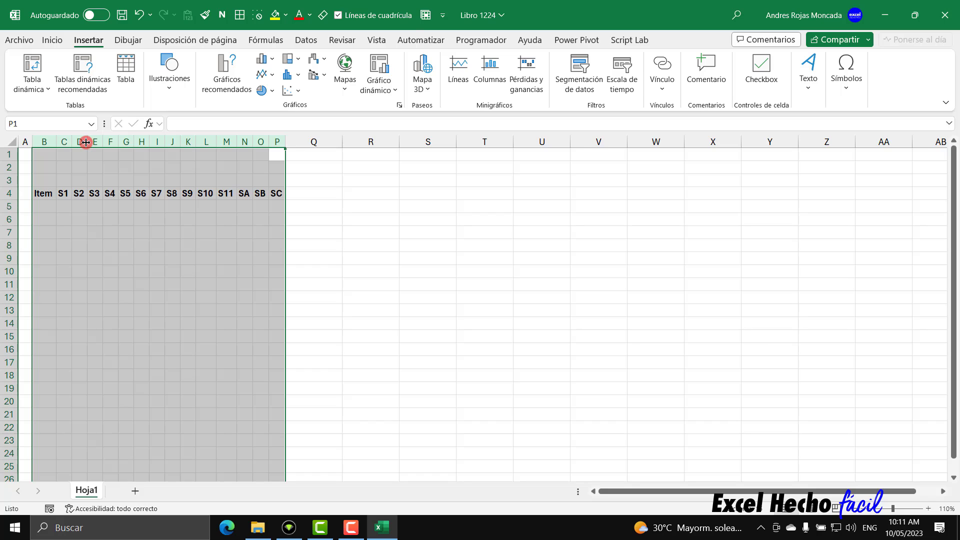
left_click_drag(66, 141, 293, 140)
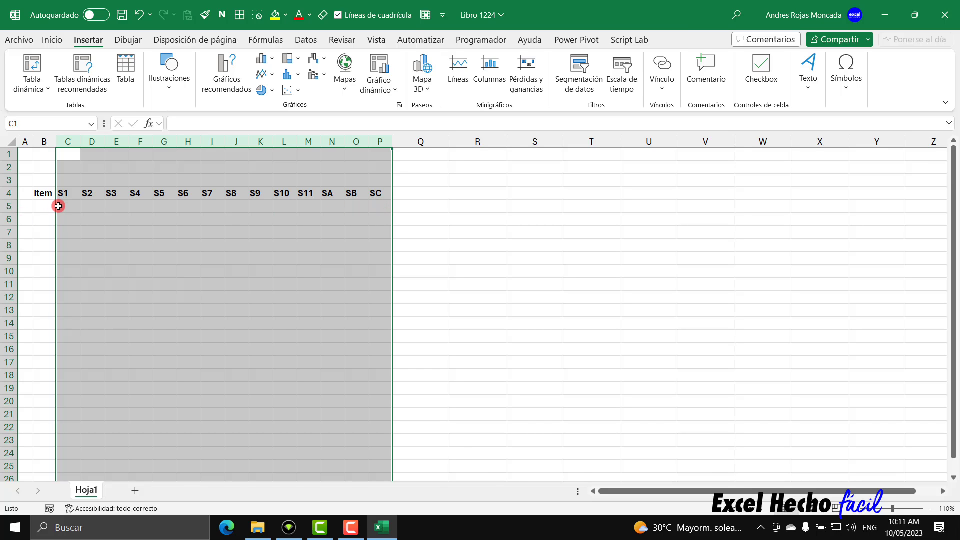
Set the width of column Q to 2
left_click(414, 140)
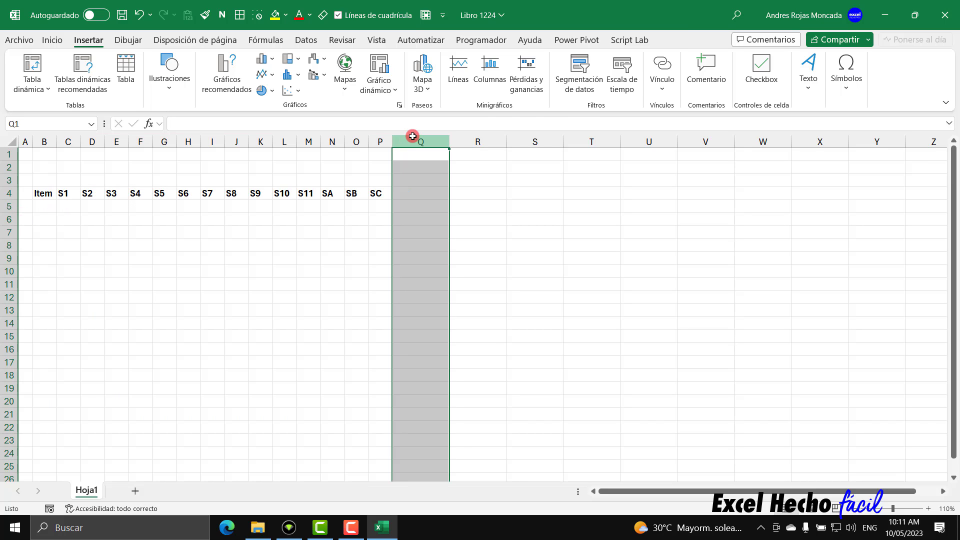
right_click(414, 138)
left_click(452, 335)
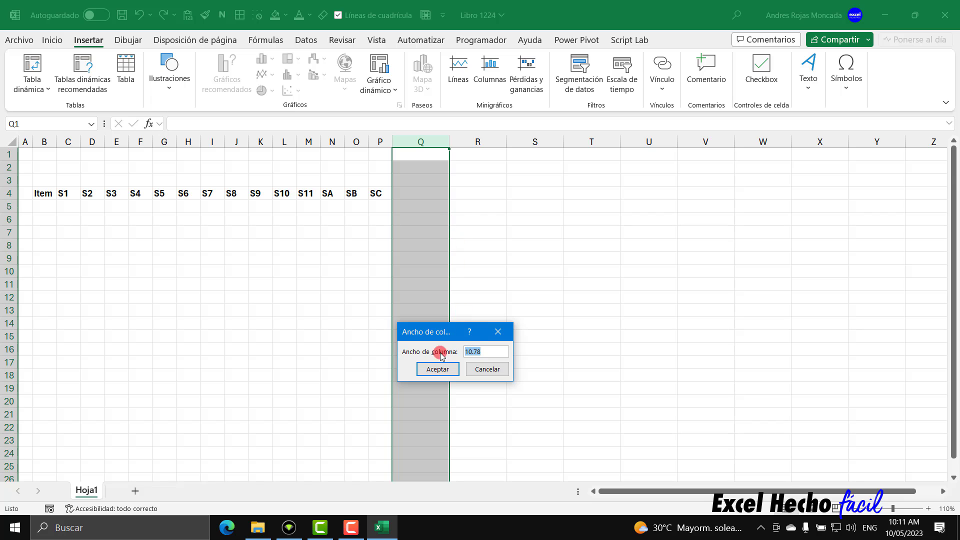
type("2")
left_click(438, 369)
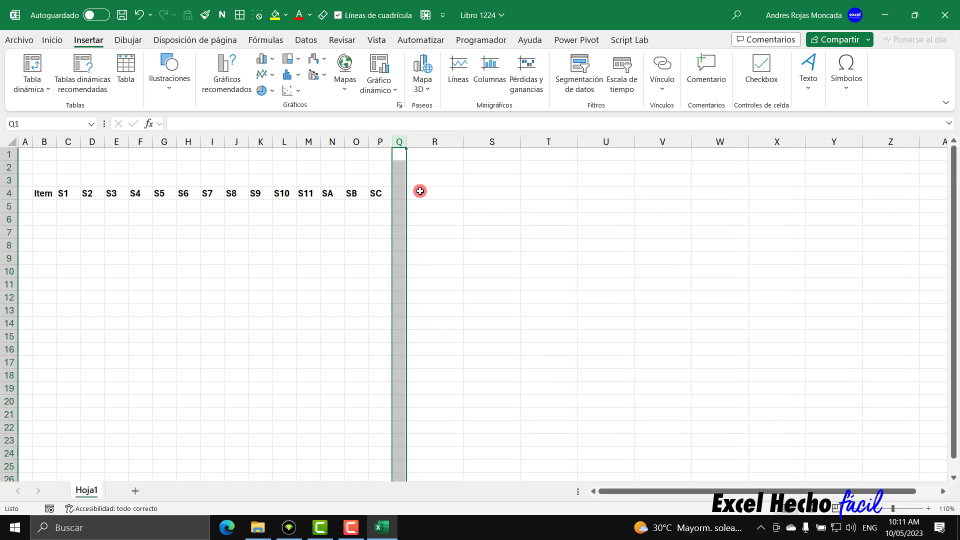
Enter the headers Items in R1 and Reducción in S1
left_click(421, 159)
type("Items")
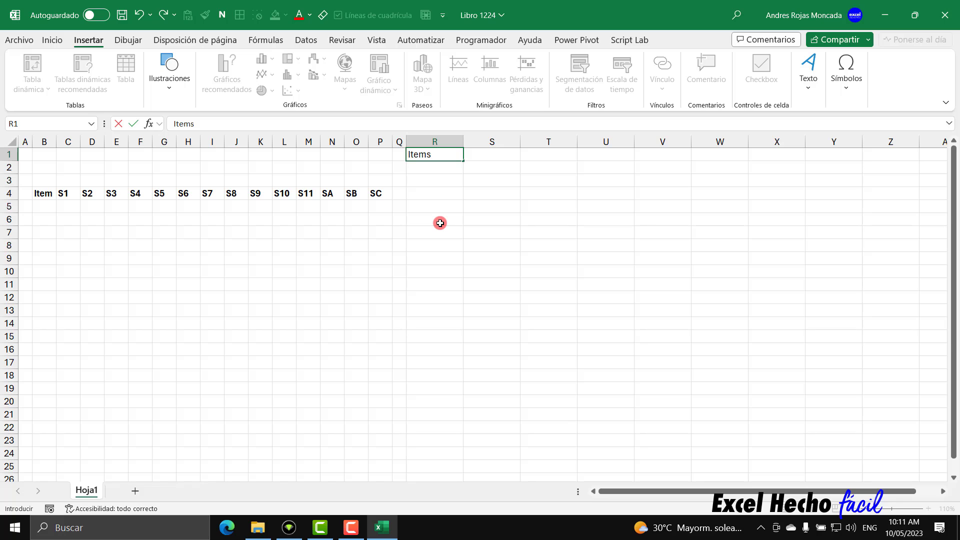
key("Tab")
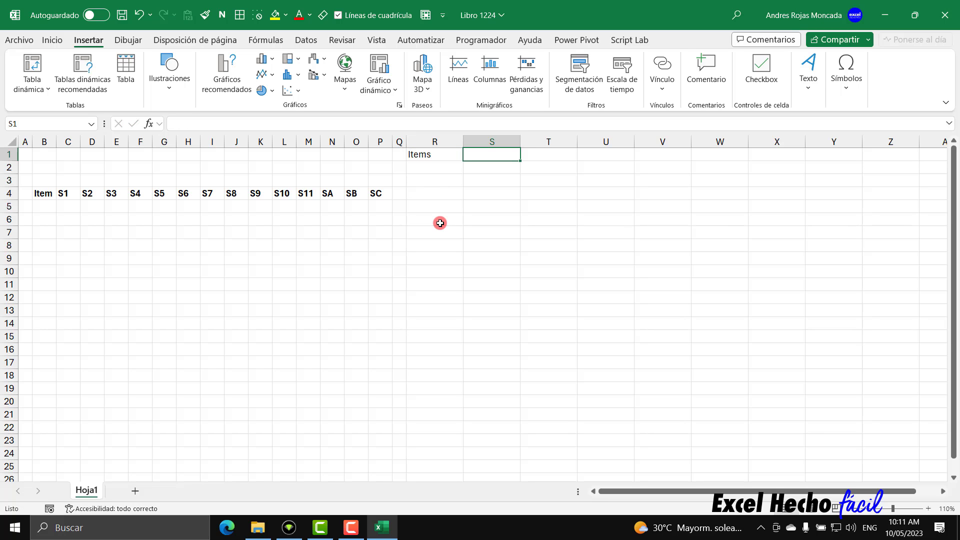
type("Rde")
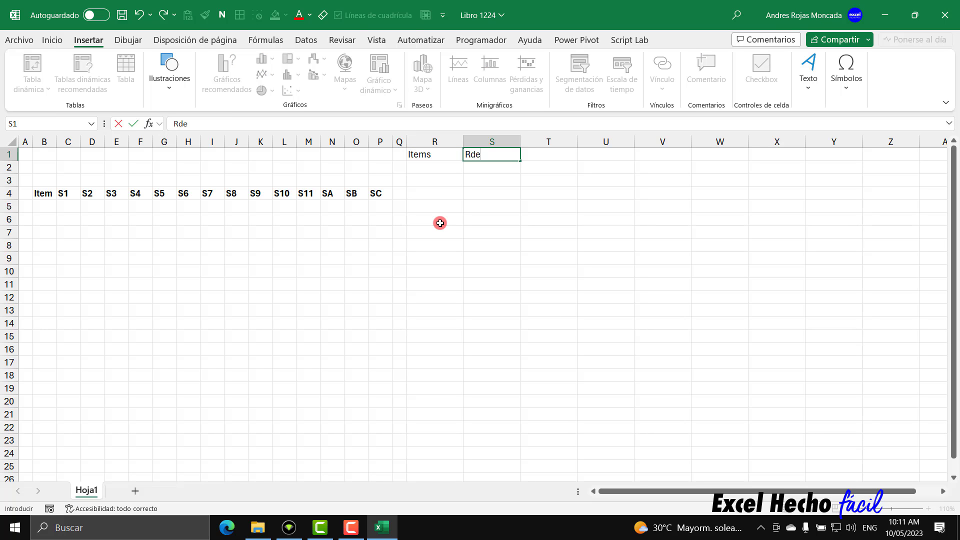
key("BackSpace")
key("BackSpace")
type("uccion")
key("BackSpace")
key("BackSpace")
type("ón")
key("Return")
Make the headers in R1:S1 bold
key("Up")
key("shift+Left")
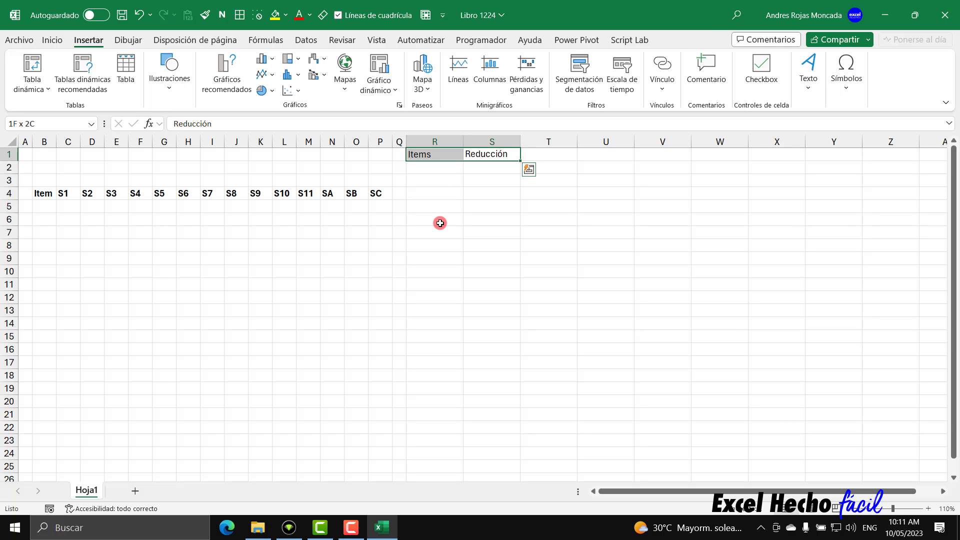
key("ctrl+n")
Enter 360 as the Items value in R2 and 1% as the Reducción value in S2
key("Down")
key("Left")
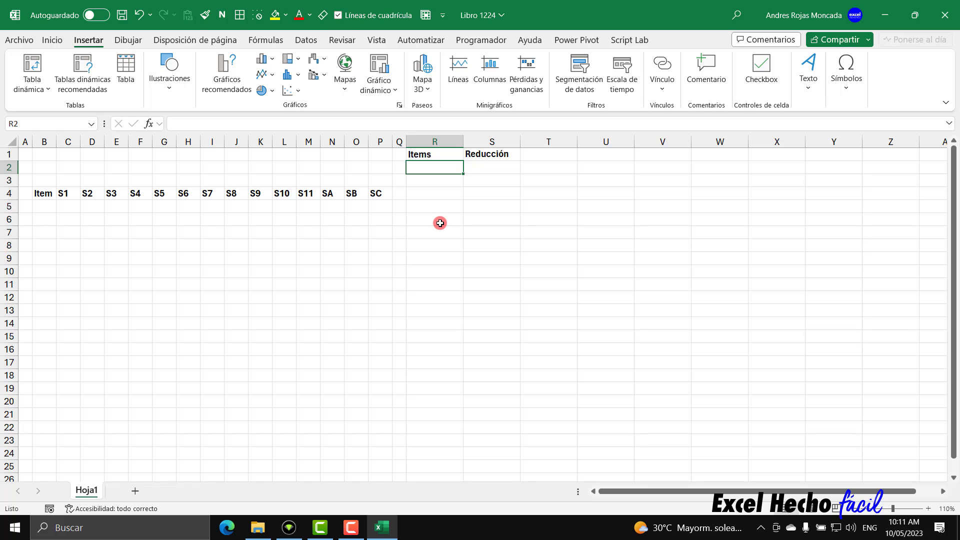
type("360")
key("Tab")
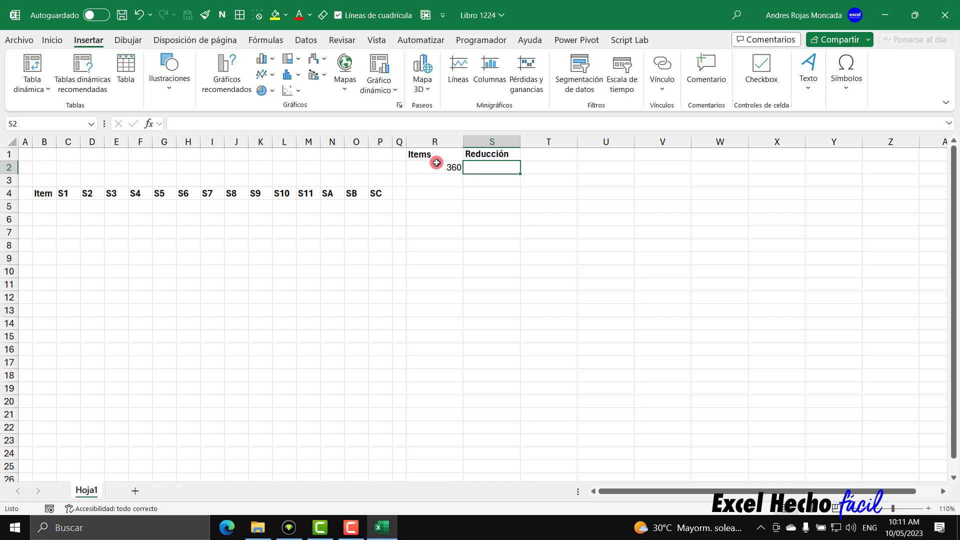
type("1")
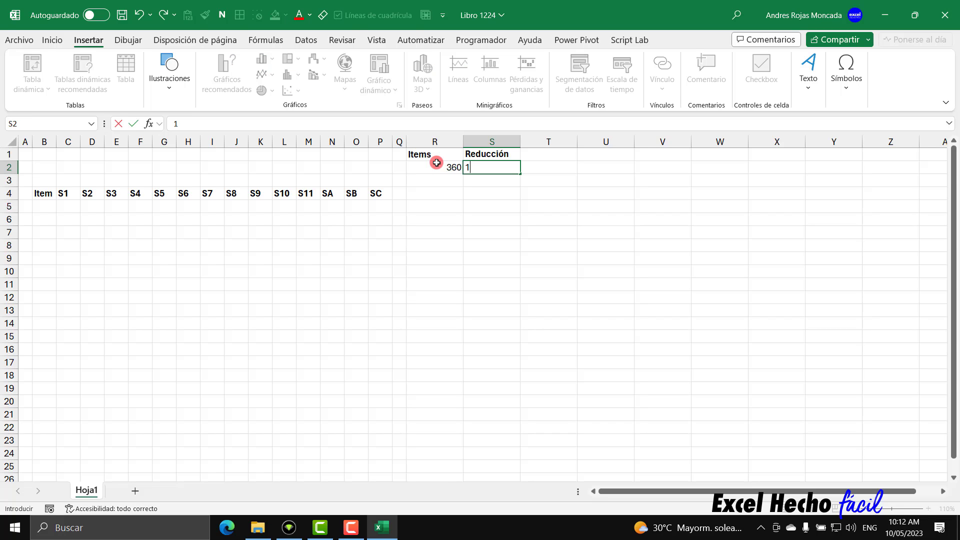
type("%")
key("Return")
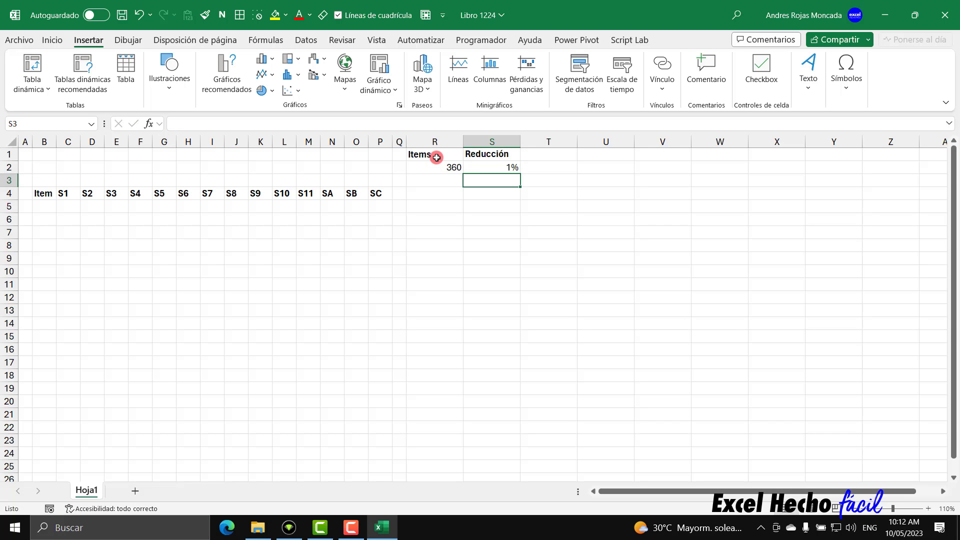
Autofit the widths of columns R and S to their contents
left_click_drag(435, 155, 517, 164)
double_click(520, 141)
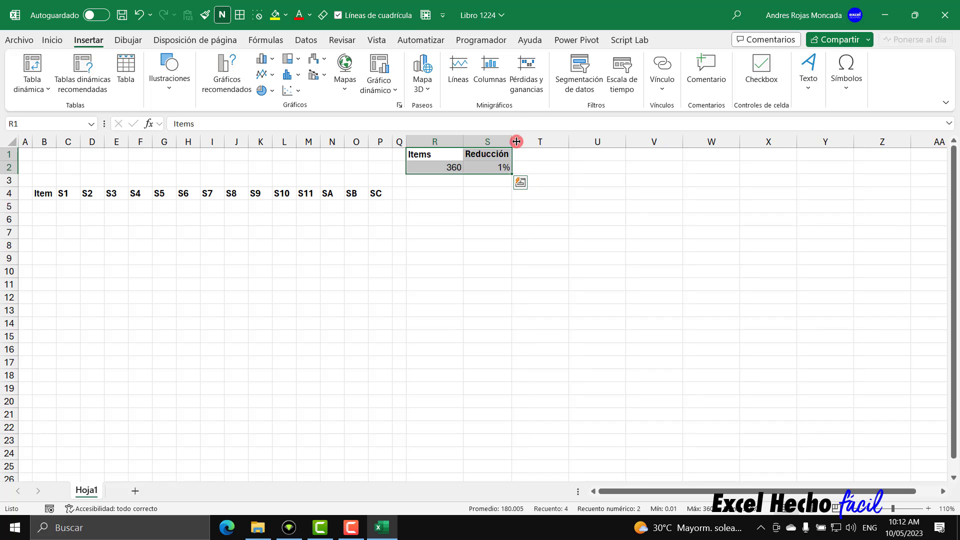
mouse_move(447, 139)
left_mouse_down()
mouse_move(487, 142)
mouse_move(463, 141)
left_mouse_up()
left_click(461, 142)
left_click(444, 142)
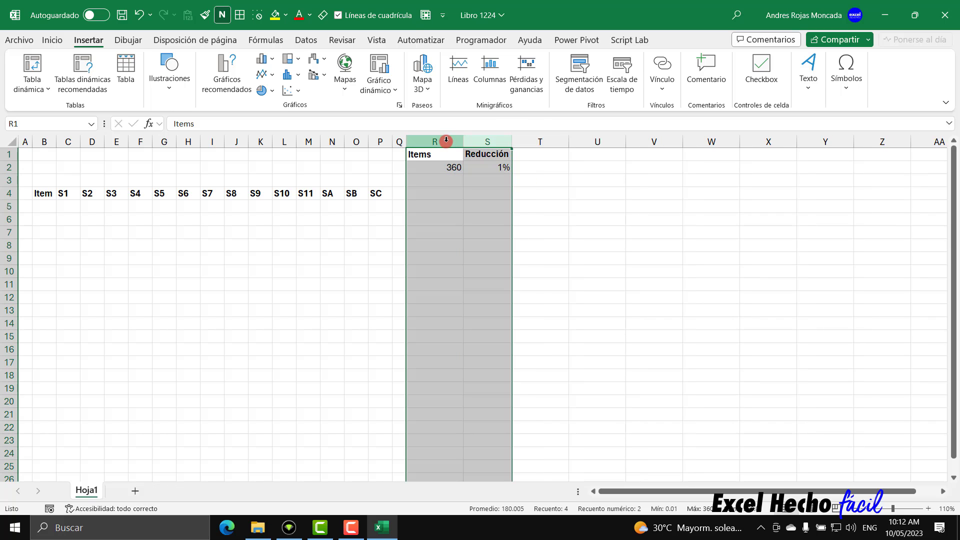
double_click(460, 142)
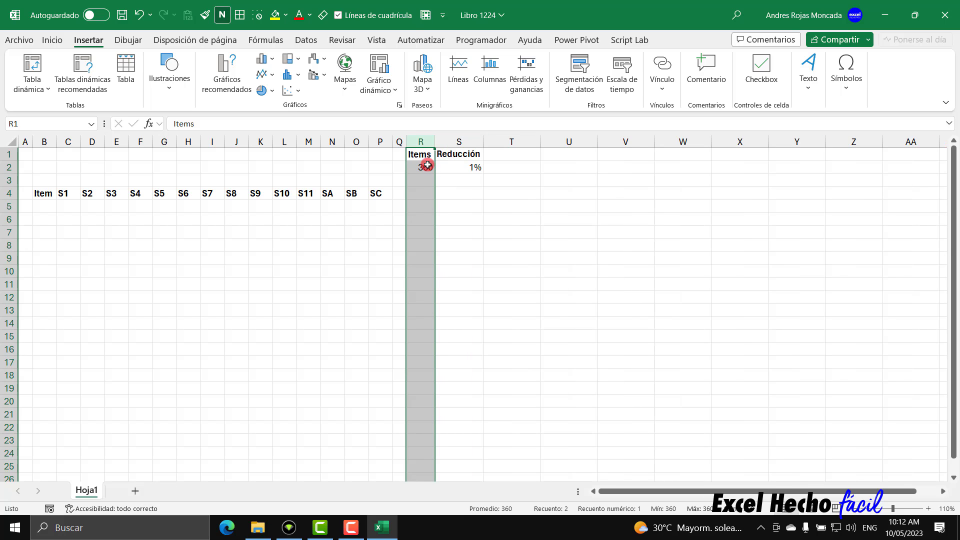
Give the header cells R1:S1 a dark blue fill and a white font
left_click(467, 168)
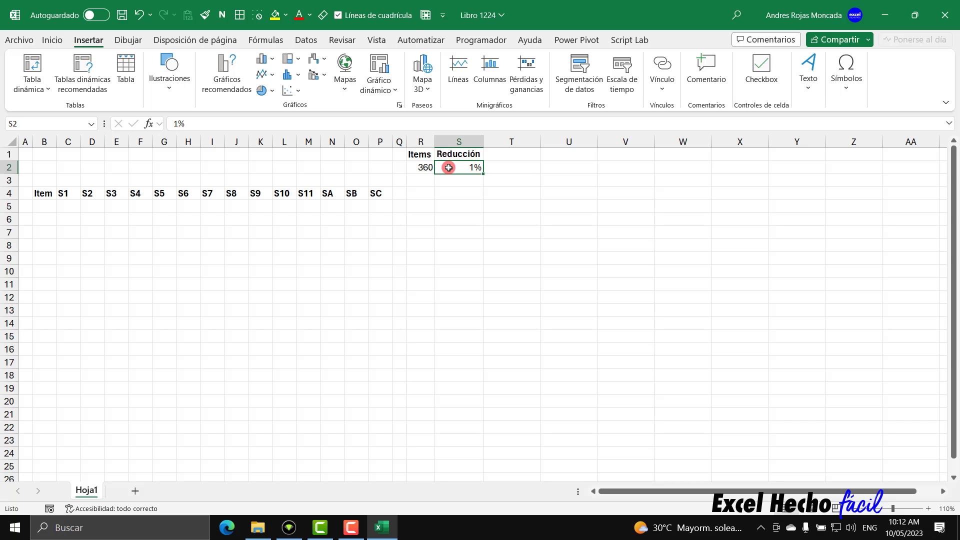
left_click_drag(418, 155, 467, 155)
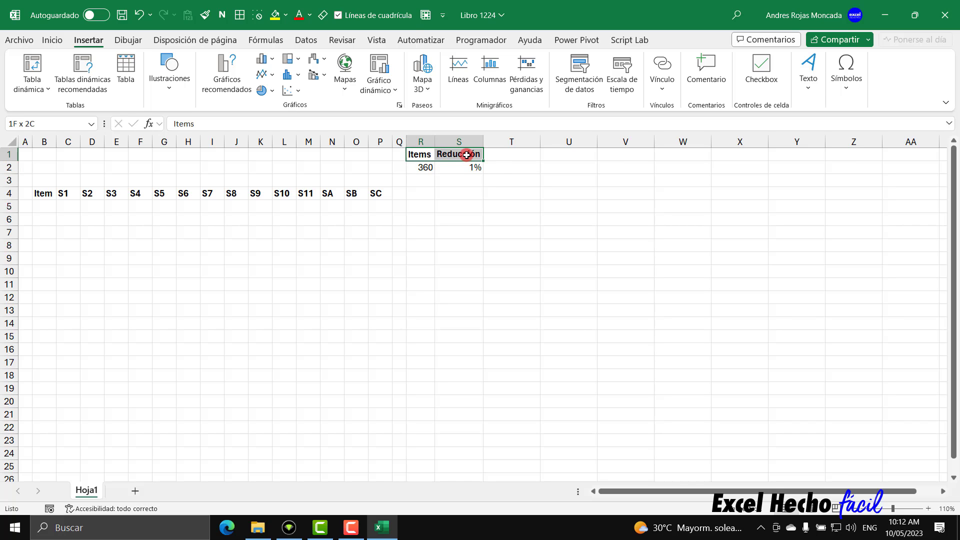
left_click(286, 15)
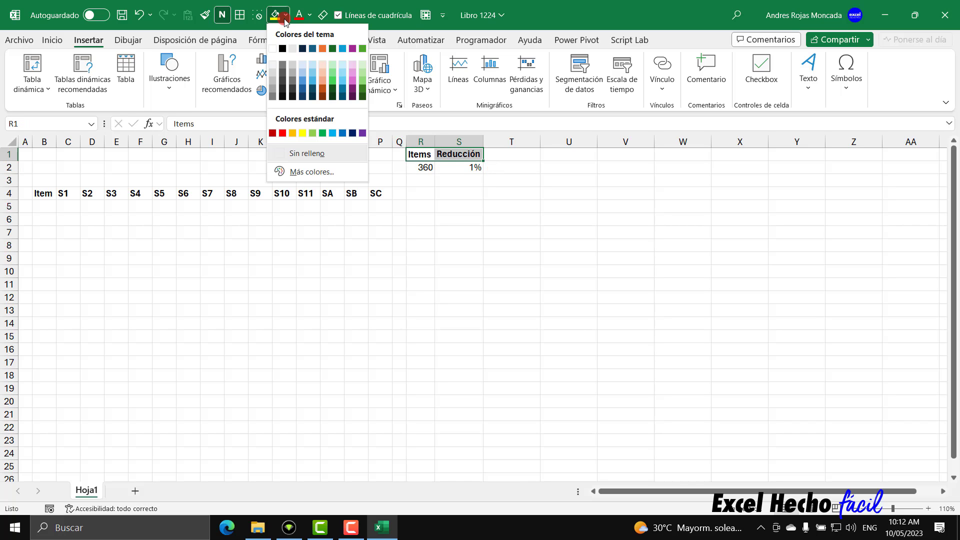
left_click(301, 52)
left_click(310, 15)
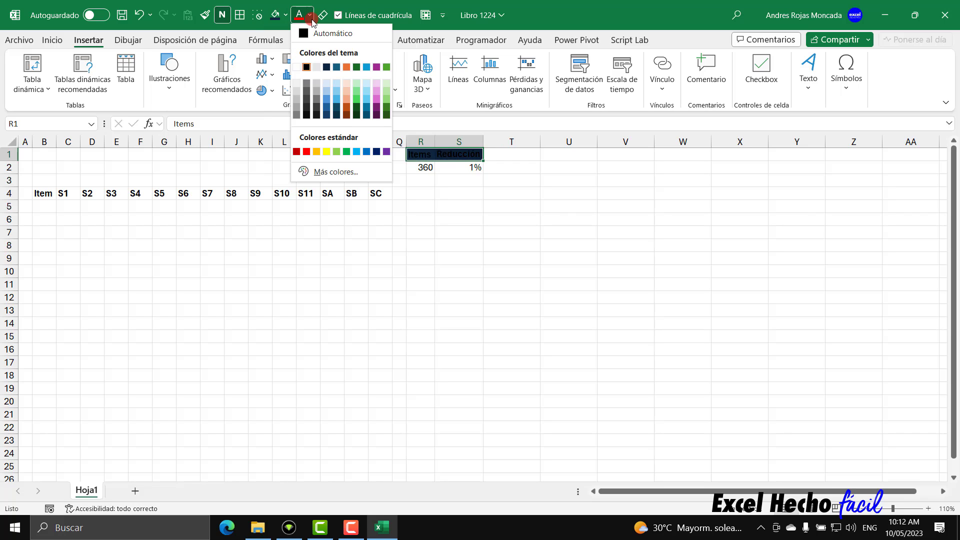
left_click(299, 68)
Fill the value cells R2:S2 with light green
left_click_drag(420, 167, 444, 167)
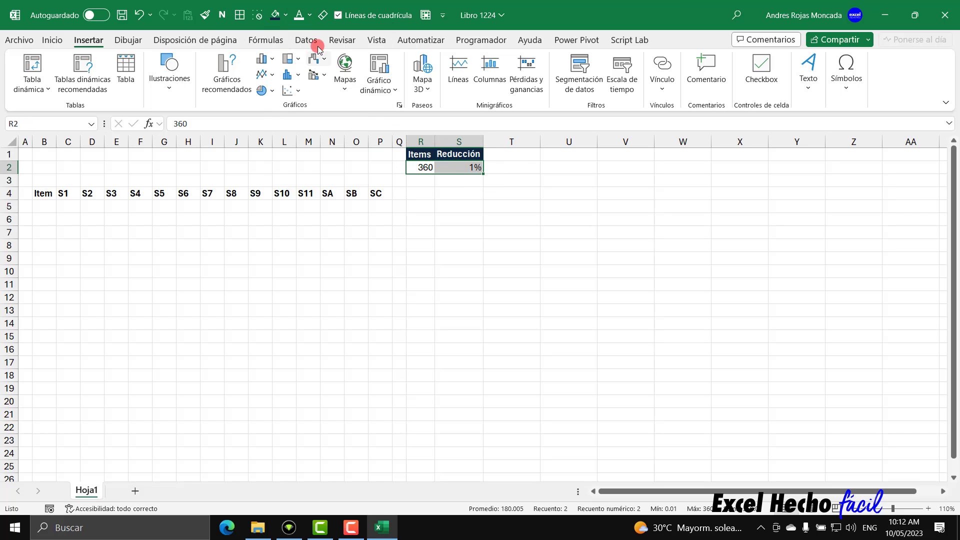
left_click(286, 15)
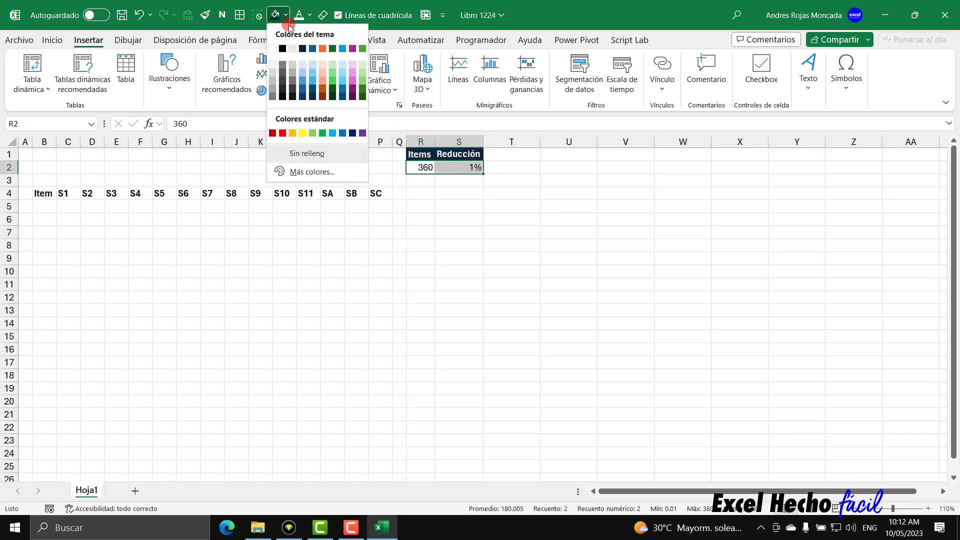
left_click(332, 72)
Give the table header row B4:P4 the same dark blue fill and white font
left_click_drag(51, 193, 377, 193)
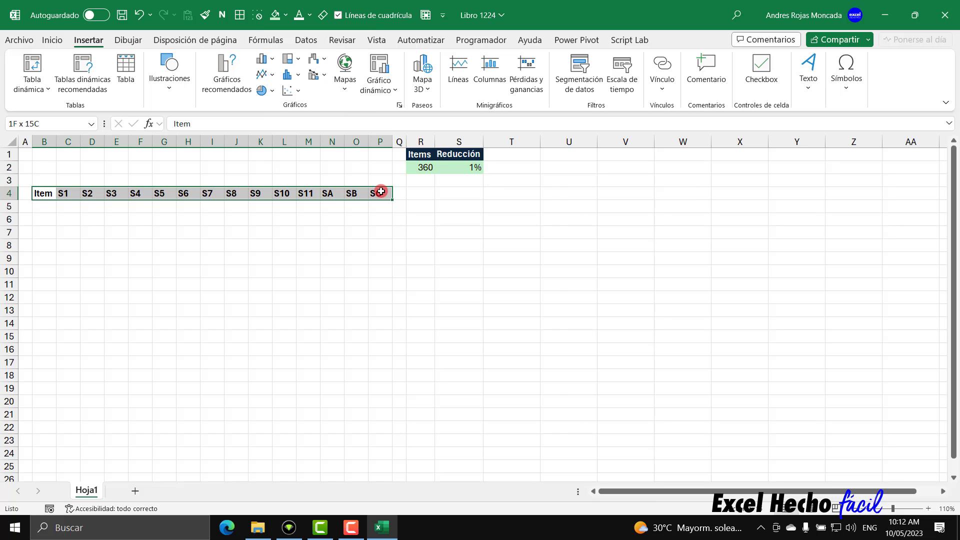
left_click(286, 17)
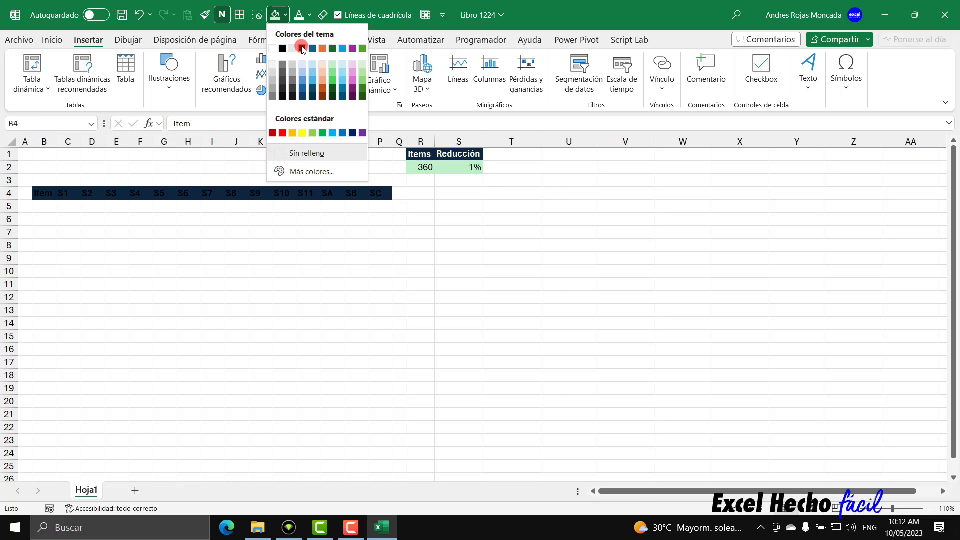
left_click(302, 47)
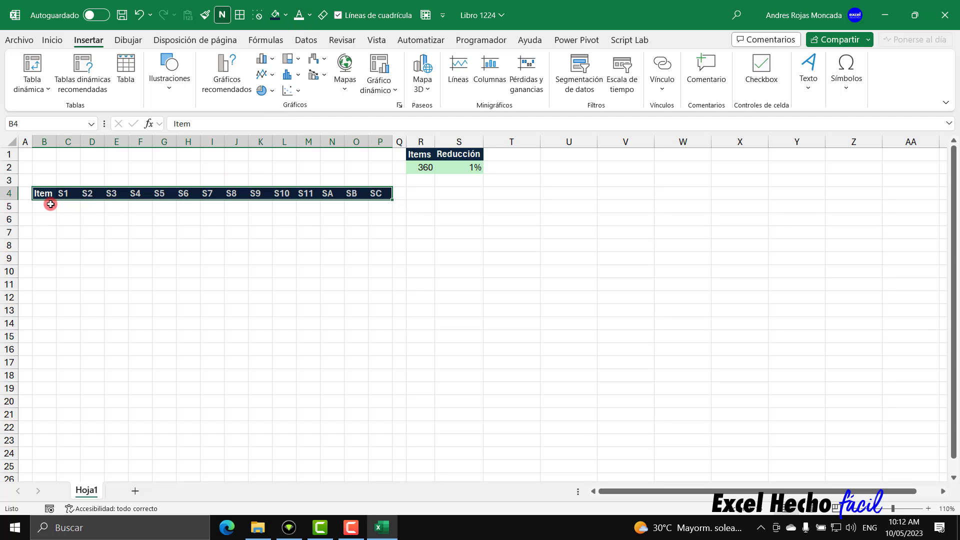
Begin the formula =ARCHIVOMAKEARRAY(R2,15,LAMBDA( in B5, taking the row count from the Items cell
left_click(49, 205)
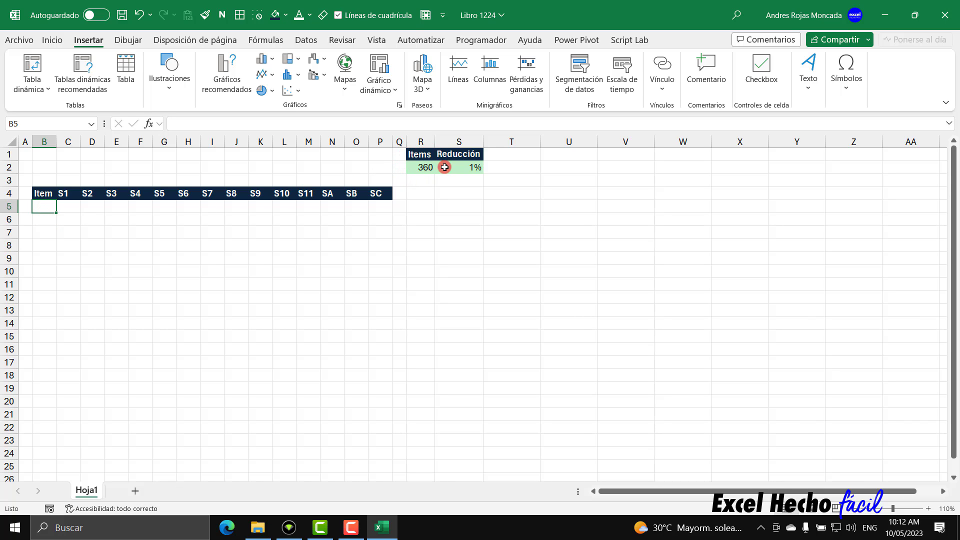
type("=")
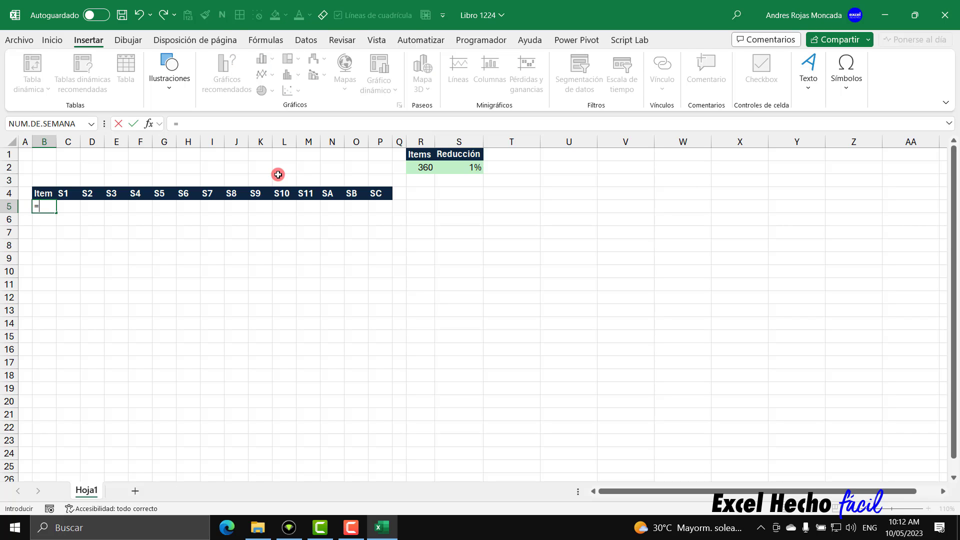
type("ARCHIVOMAKEARRAY(")
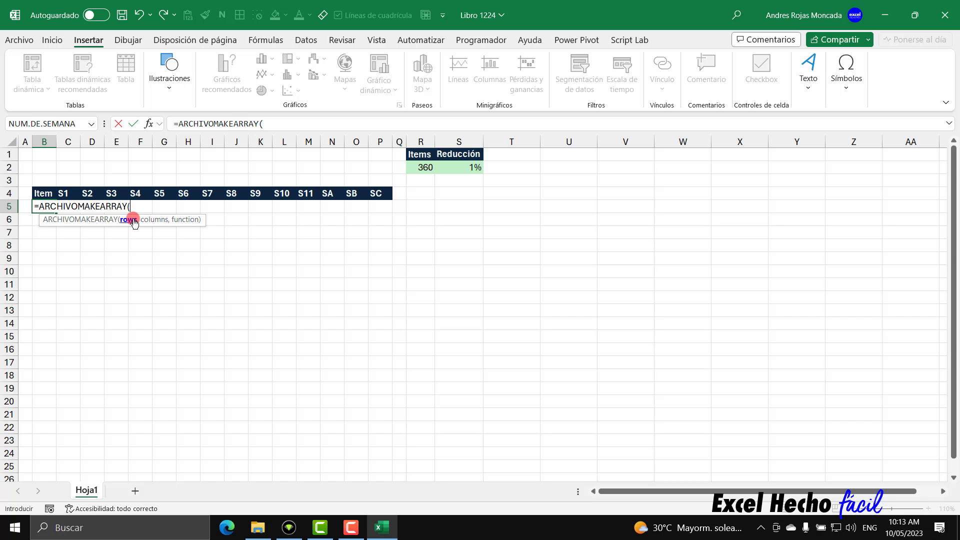
left_click(421, 166)
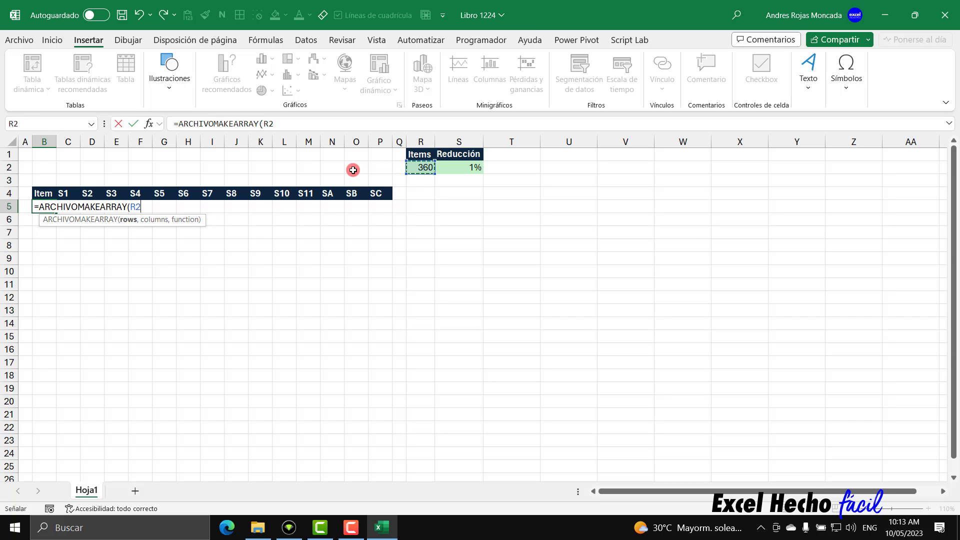
type(",")
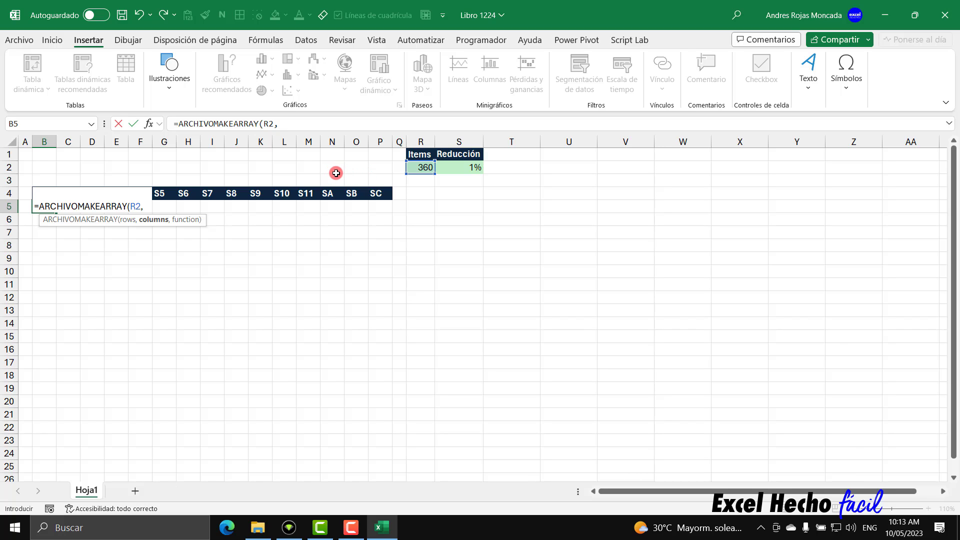
type("15")
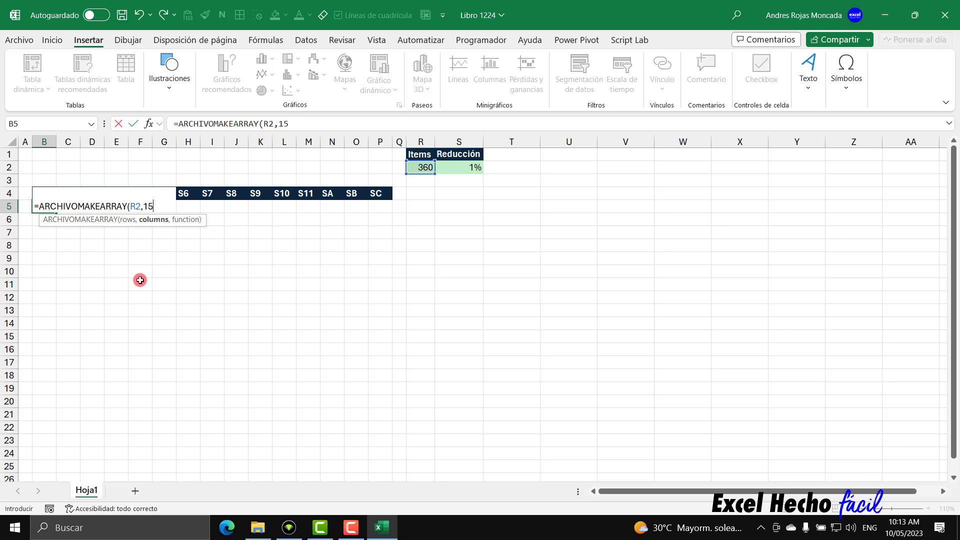
type(",lam")
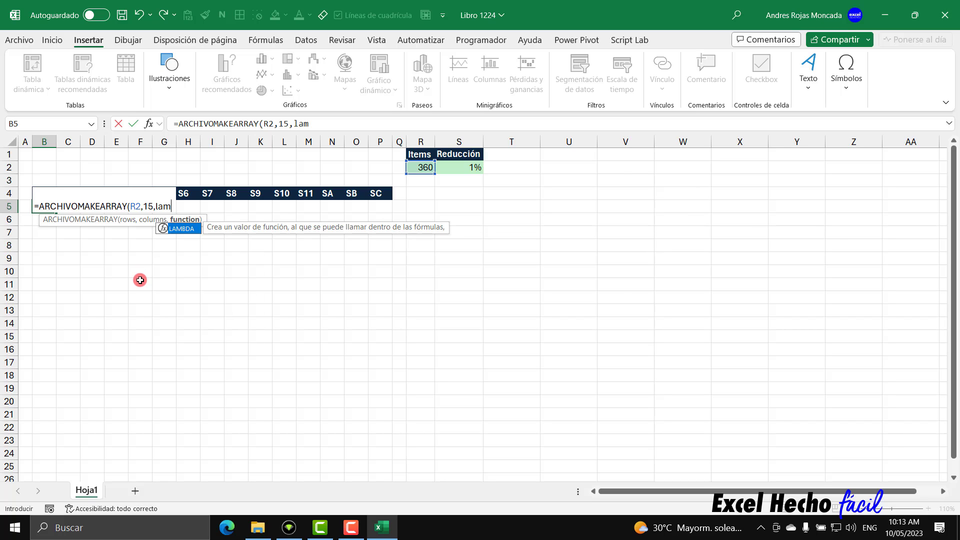
key("Tab")
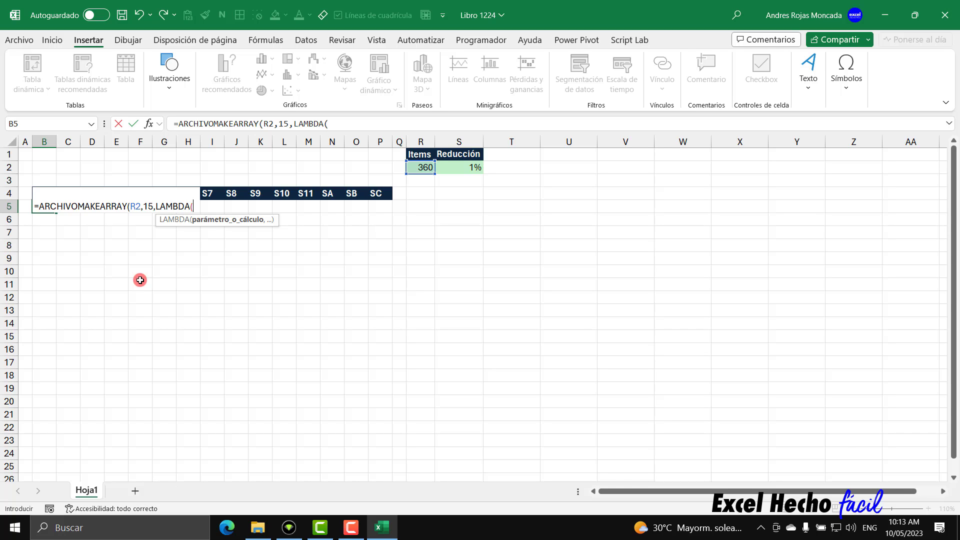
Add _fil and _col as the row and column parameters of the LAMBDA in the B5 formula
double_click(147, 208)
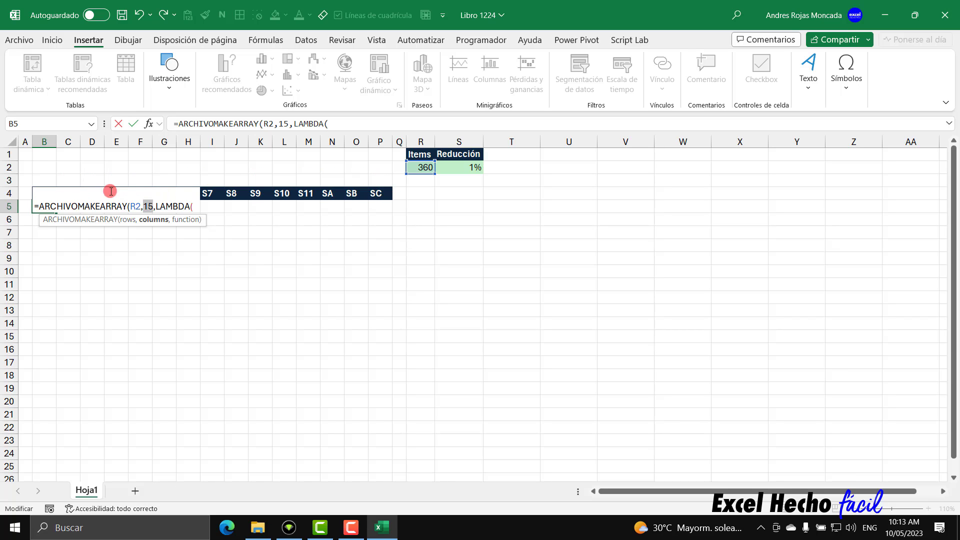
left_click(196, 207)
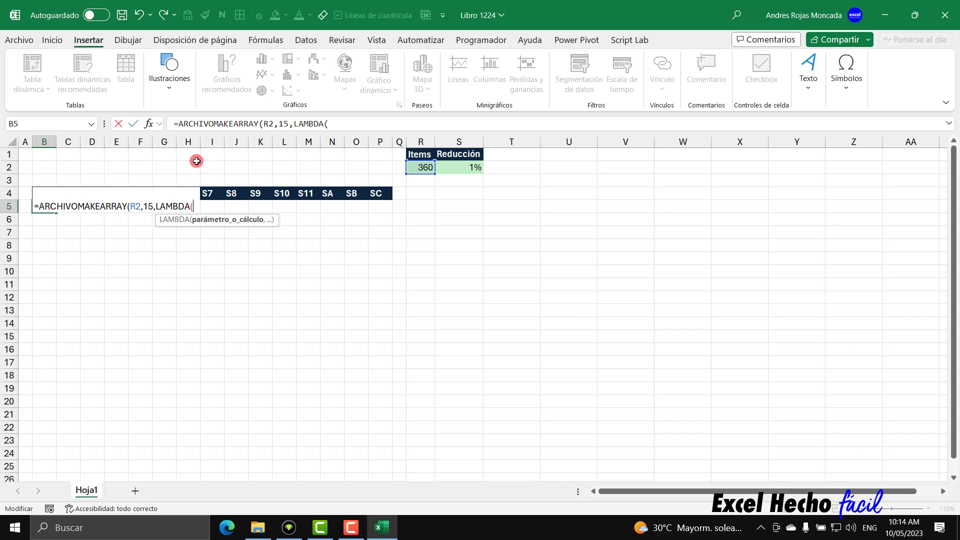
type("_fil")
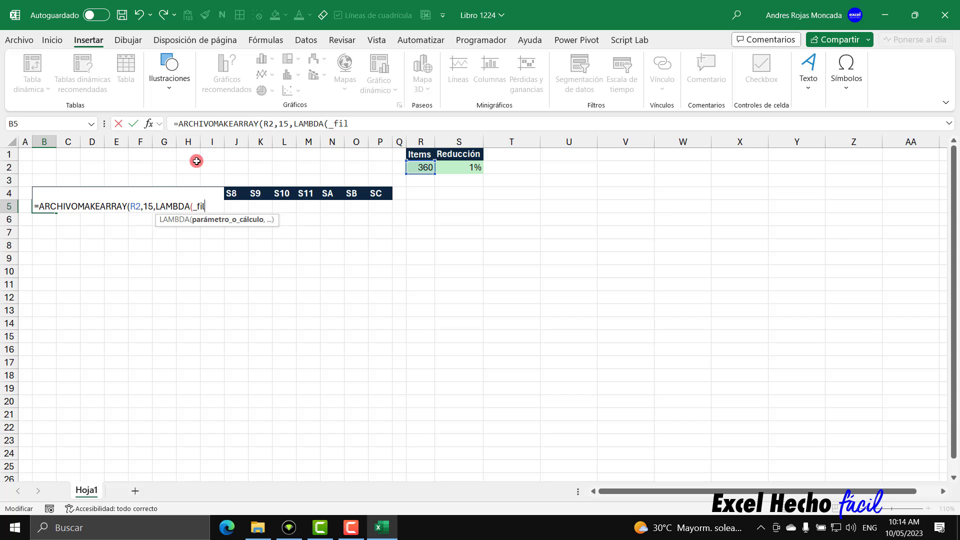
type(",_")
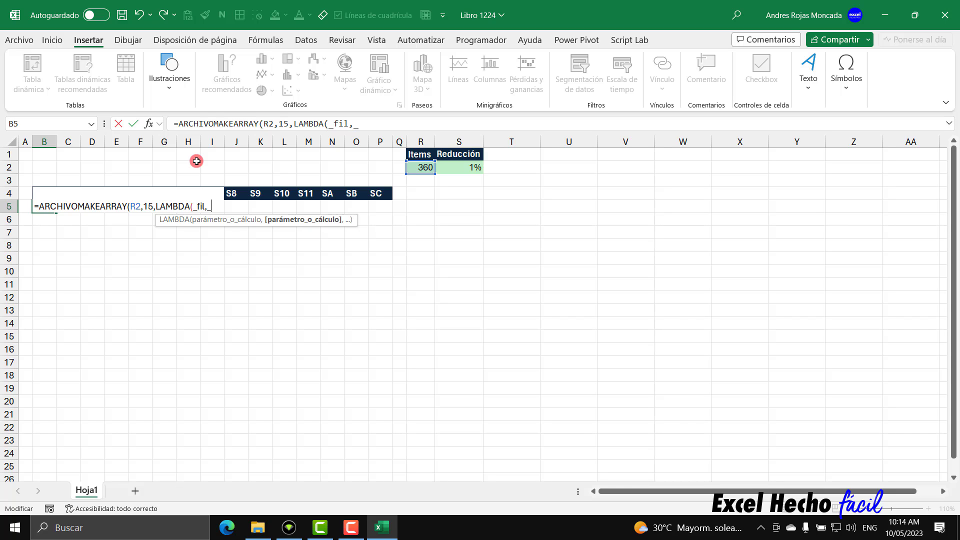
type("col")
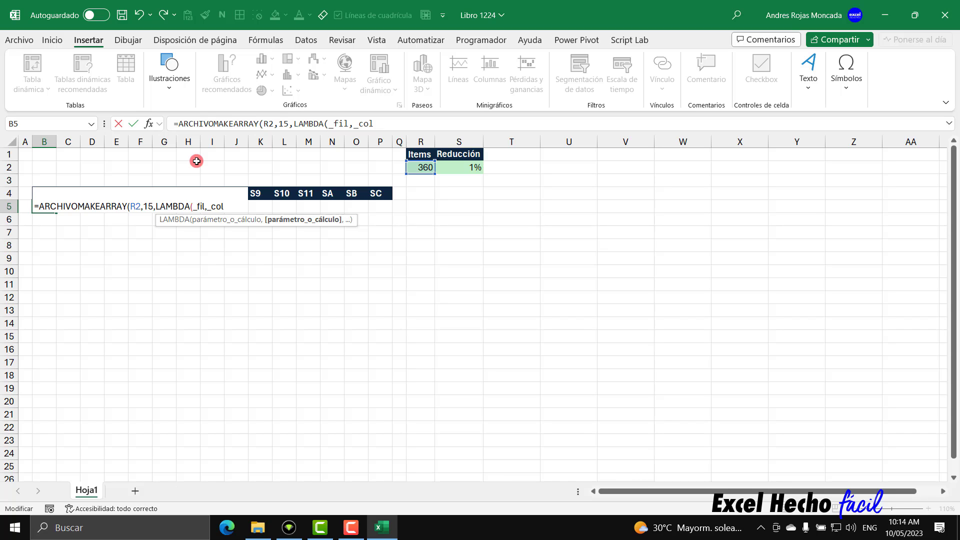
left_click_drag(193, 206, 206, 209)
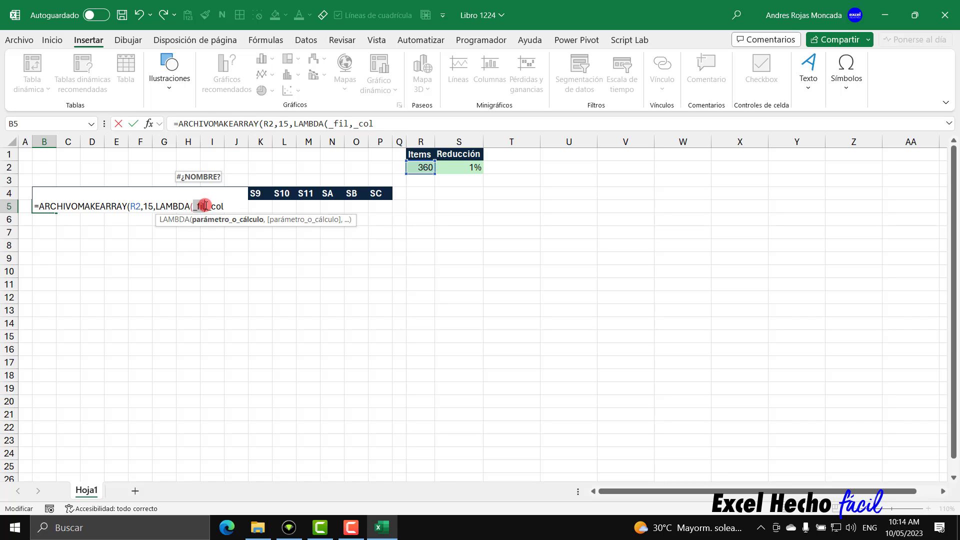
left_click(148, 206)
double_click(148, 206)
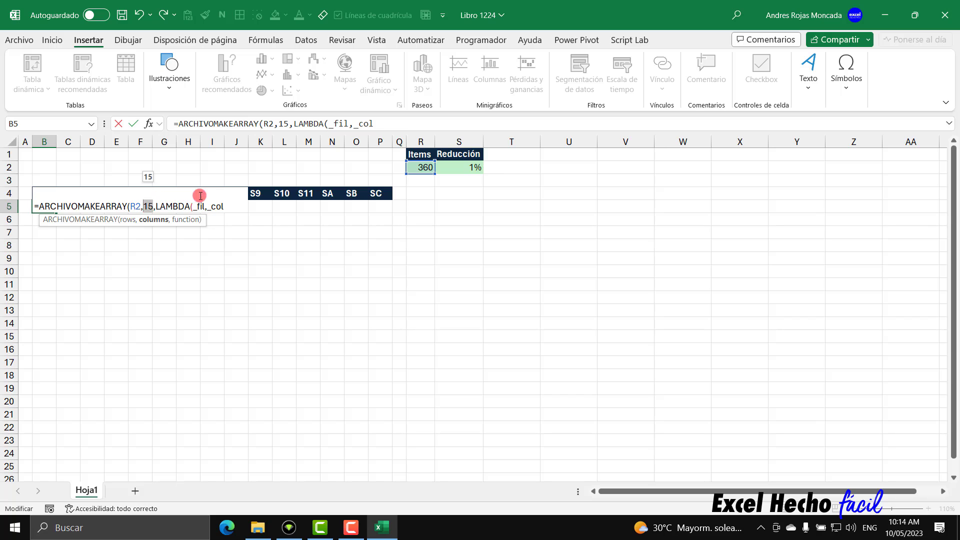
Nest a LET function as the LAMBDA's calculation in the B5 formula and start a new line for its arguments
left_click(224, 208)
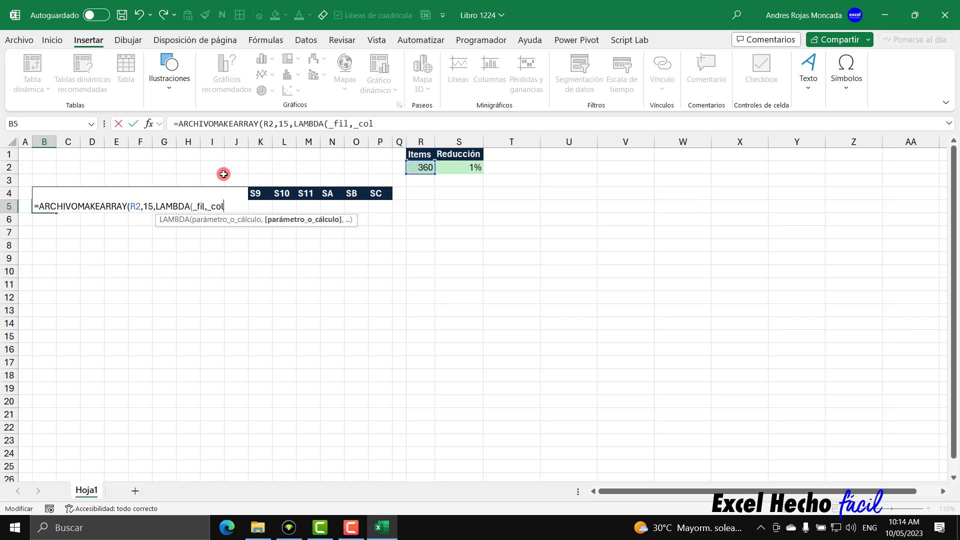
type(",")
type("let")
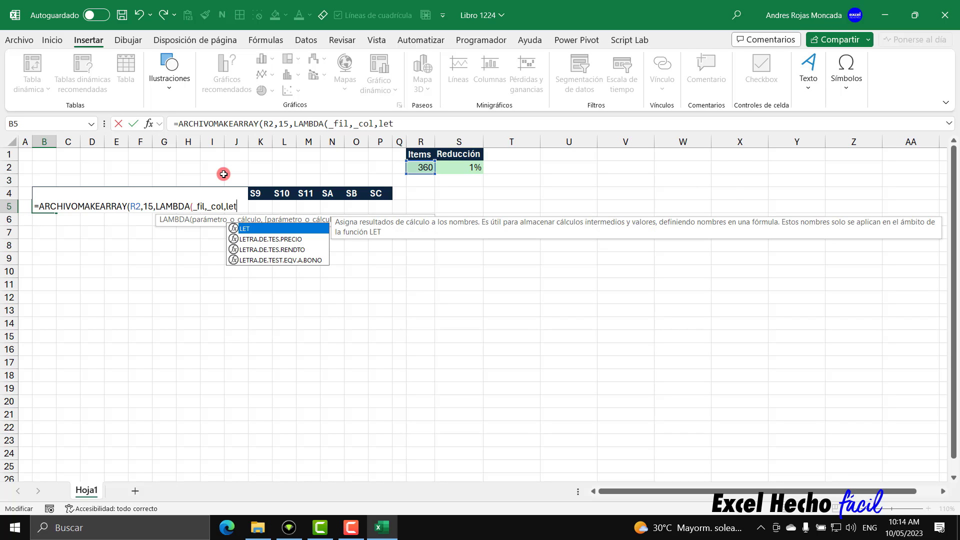
key("Tab")
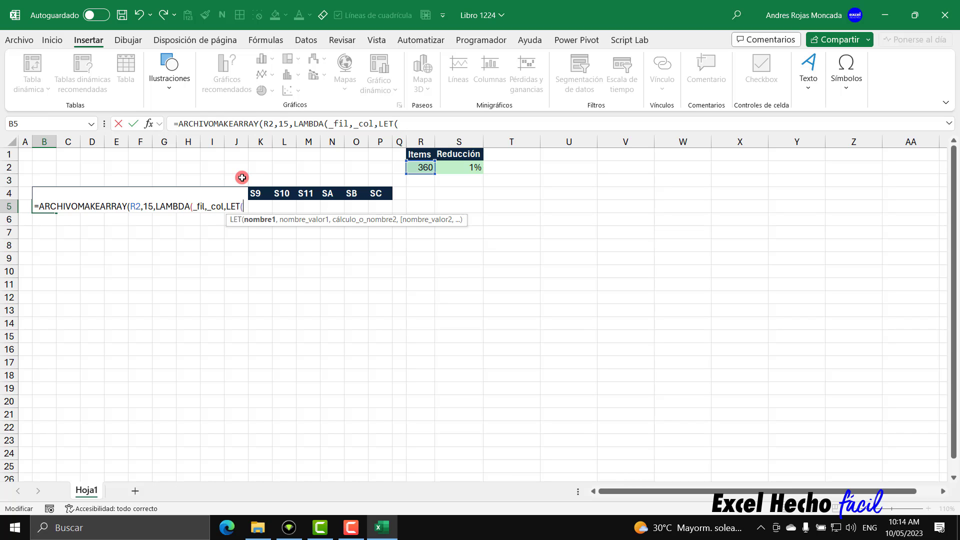
key("alt+Return")
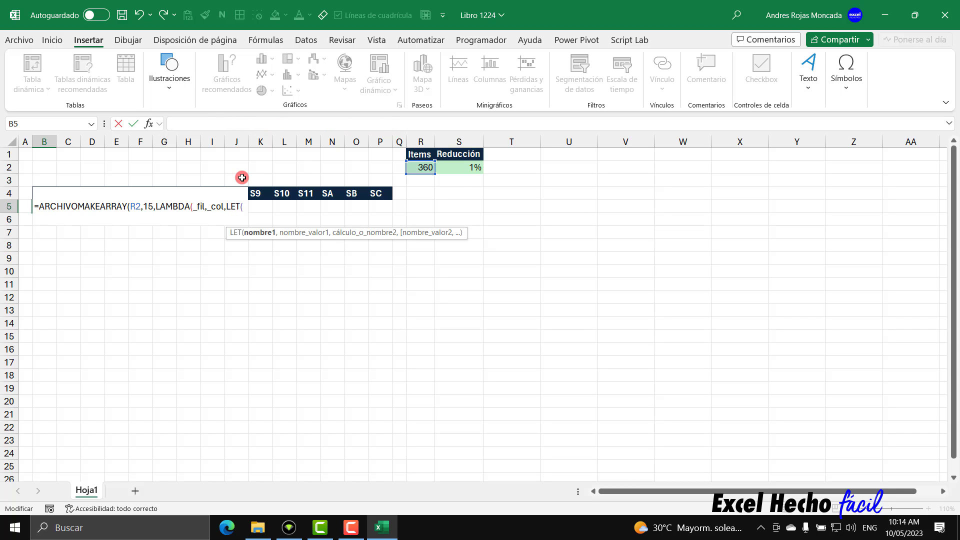
Define the LET variable _sen as SENO(_fil*PI()/180)
type("_sen,")
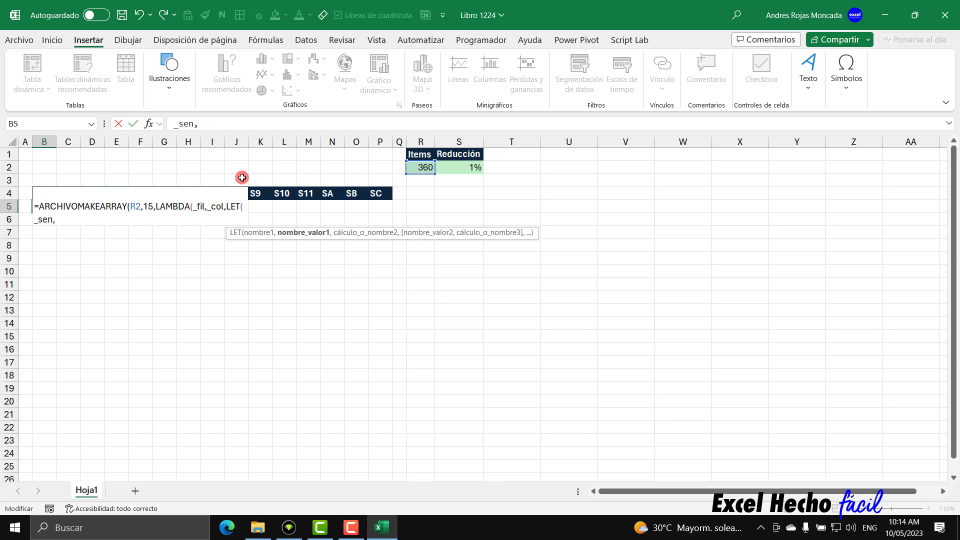
type("seno")
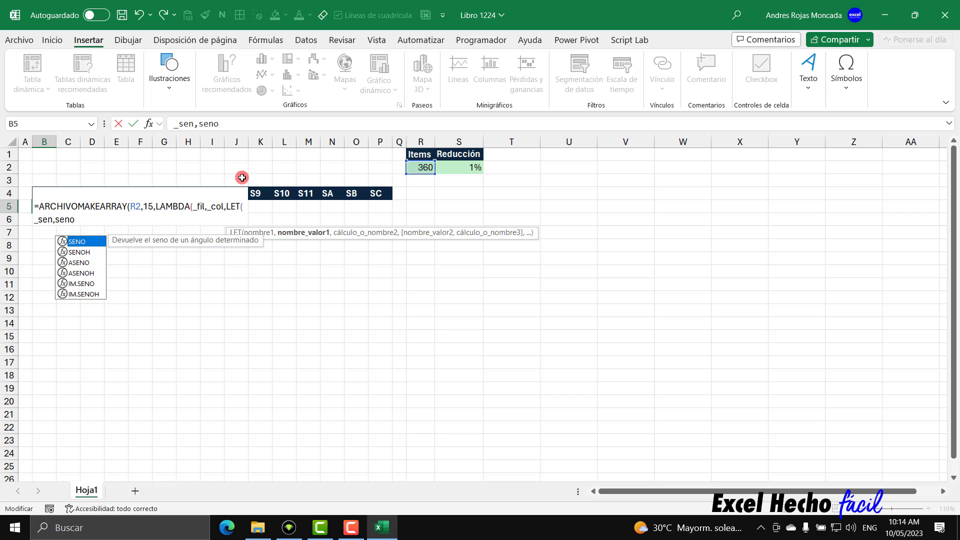
key("Tab")
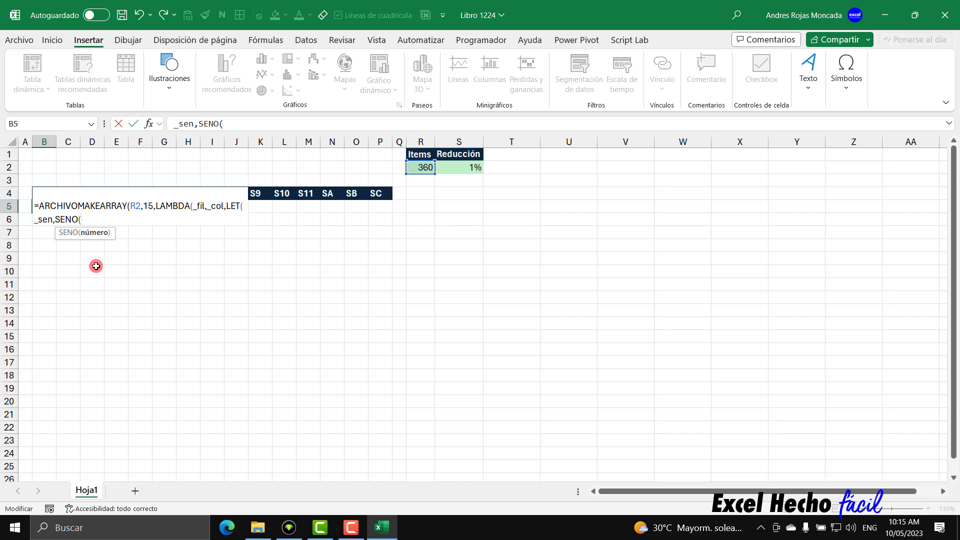
type("_fil")
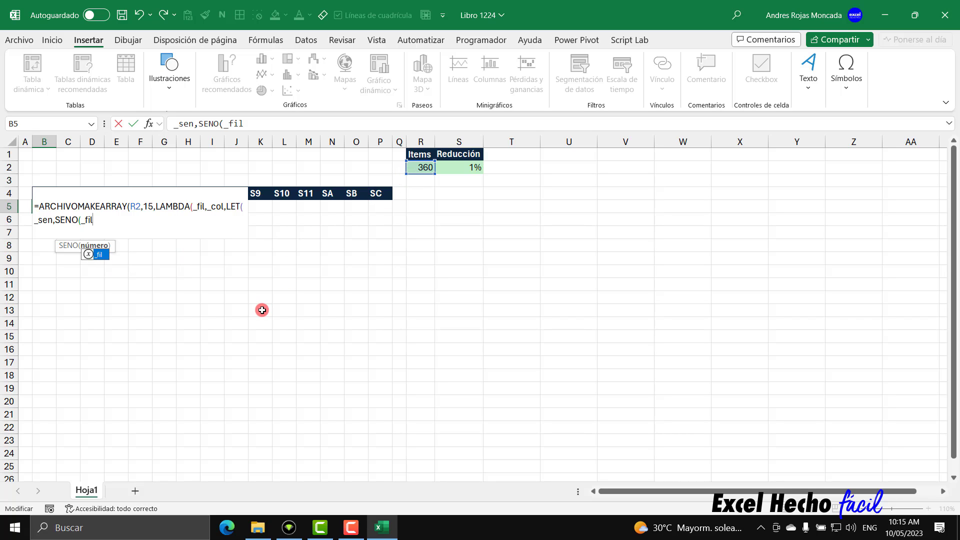
type("*pi")
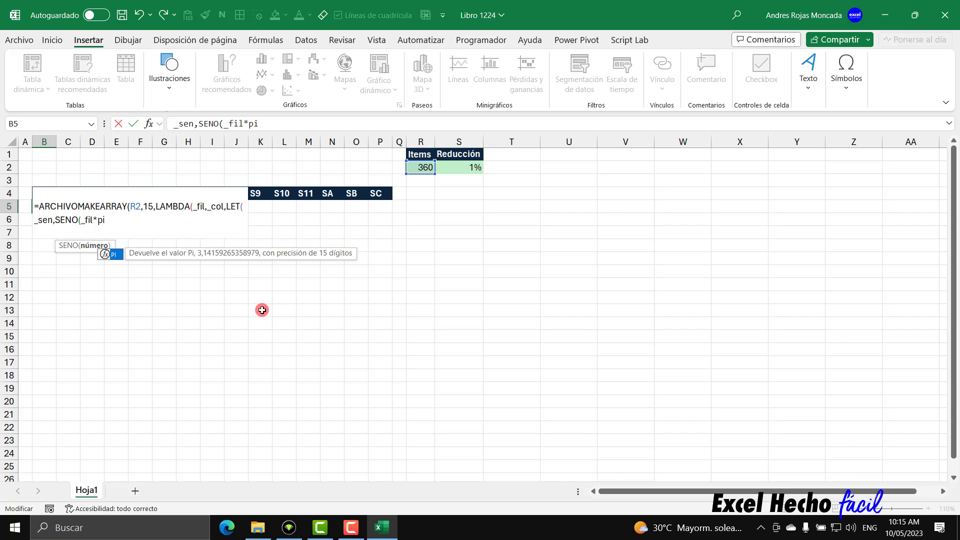
key("Tab")
type(")")
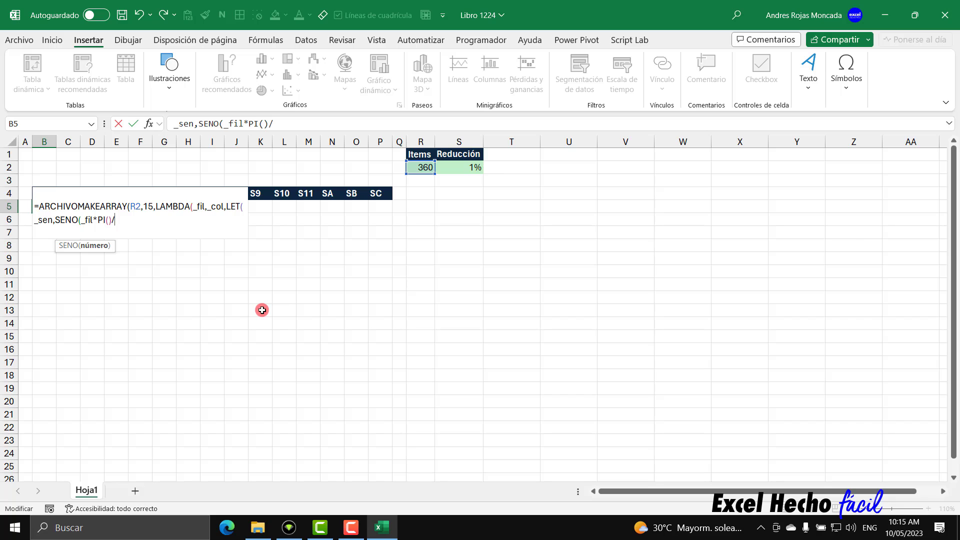
type("/180)")
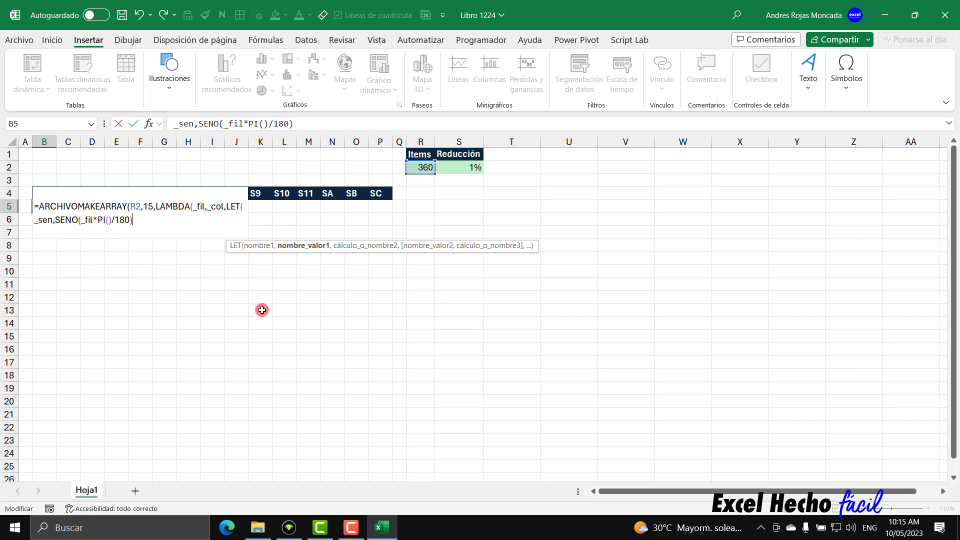
double_click(84, 219)
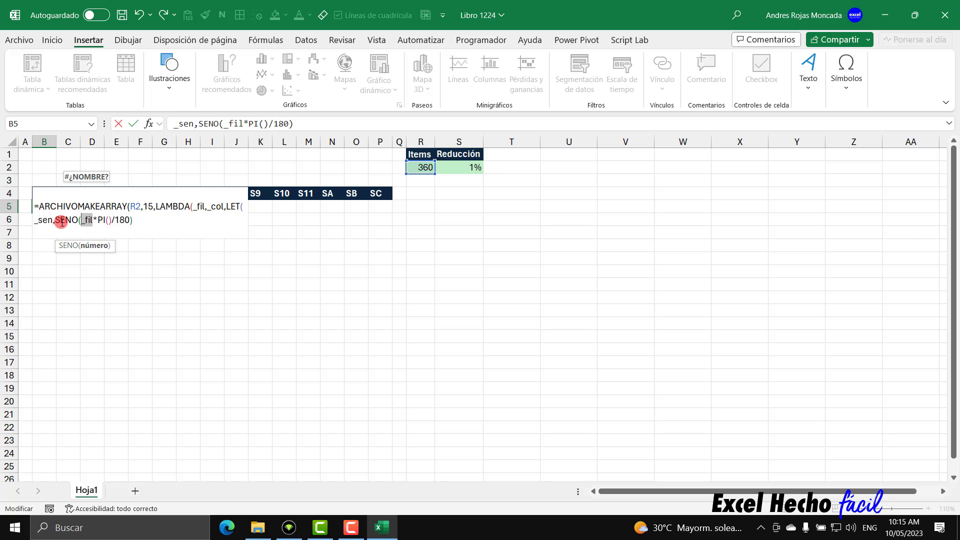
left_click(139, 220)
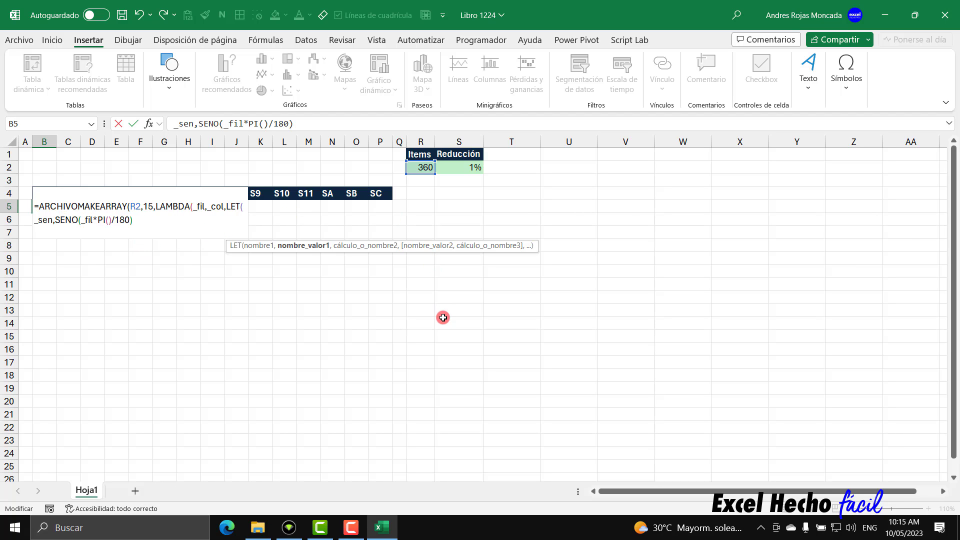
Define a second LET variable _cos as COS(_fil*PI()/180), followed by a comma and a new line
type(",_")
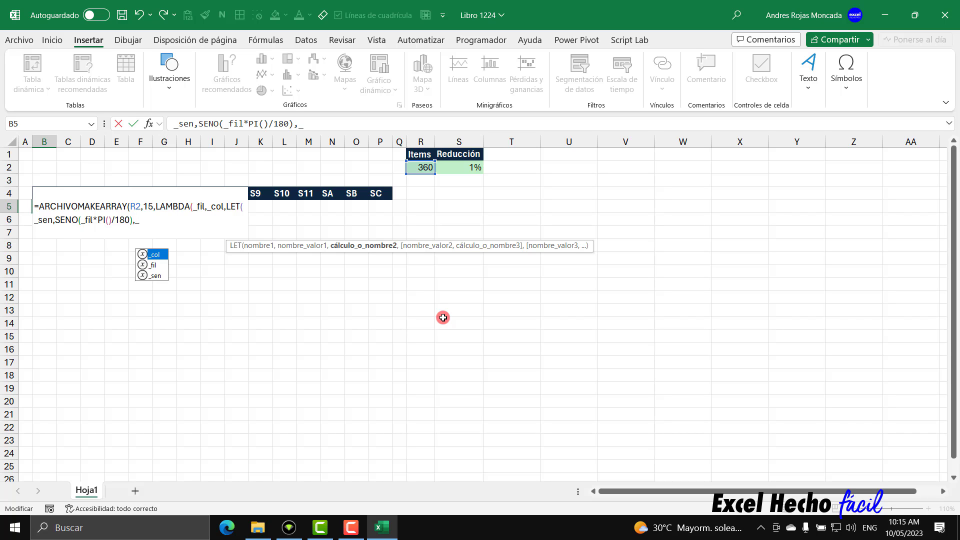
type("cos,")
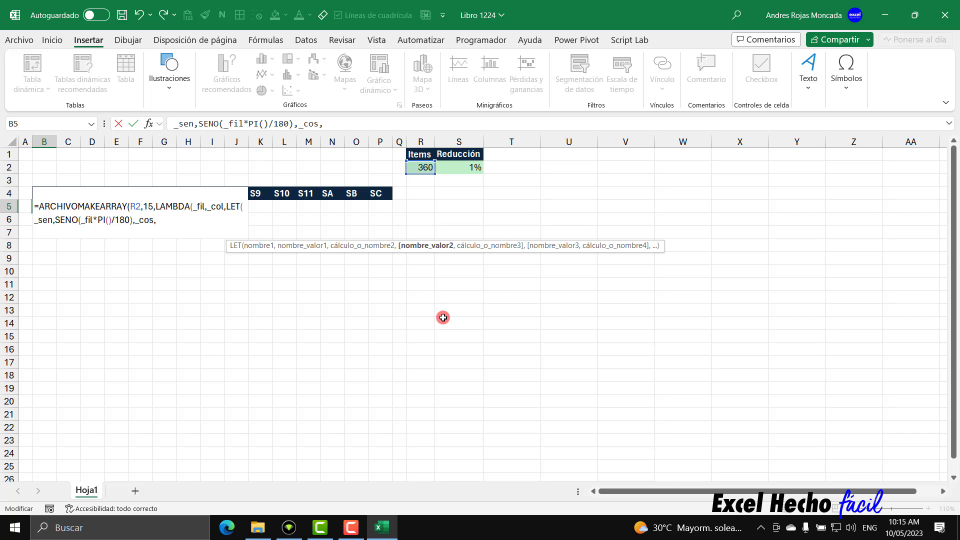
type("COS(")
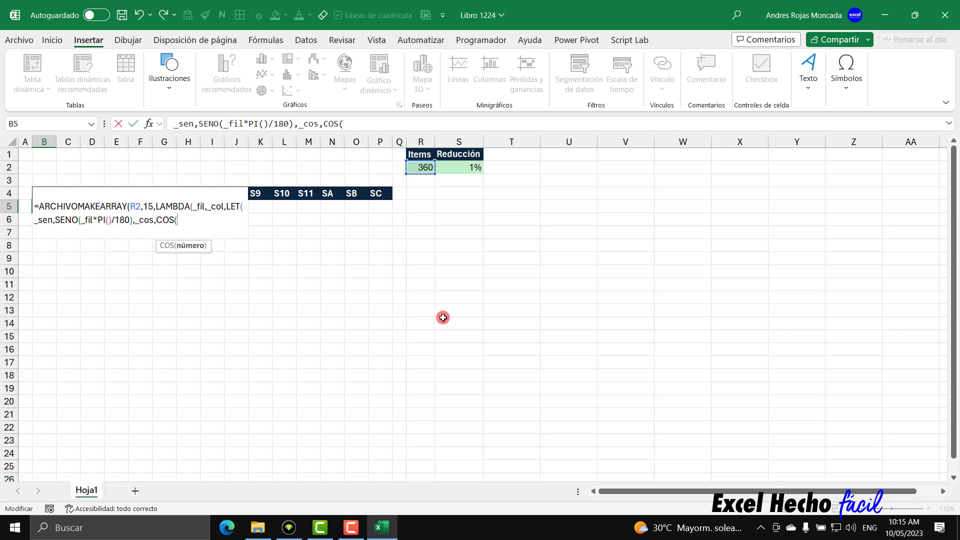
type("_fil*PI()")
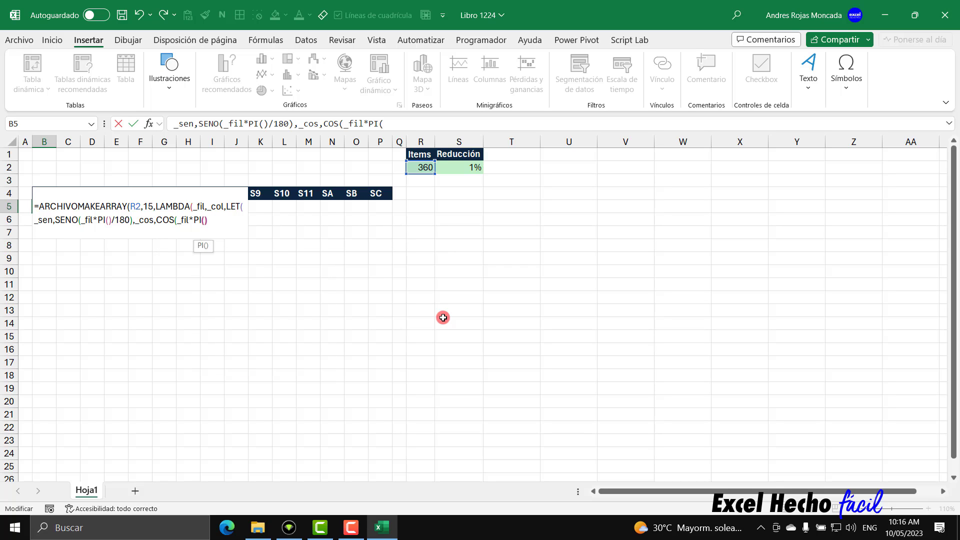
type("/180")
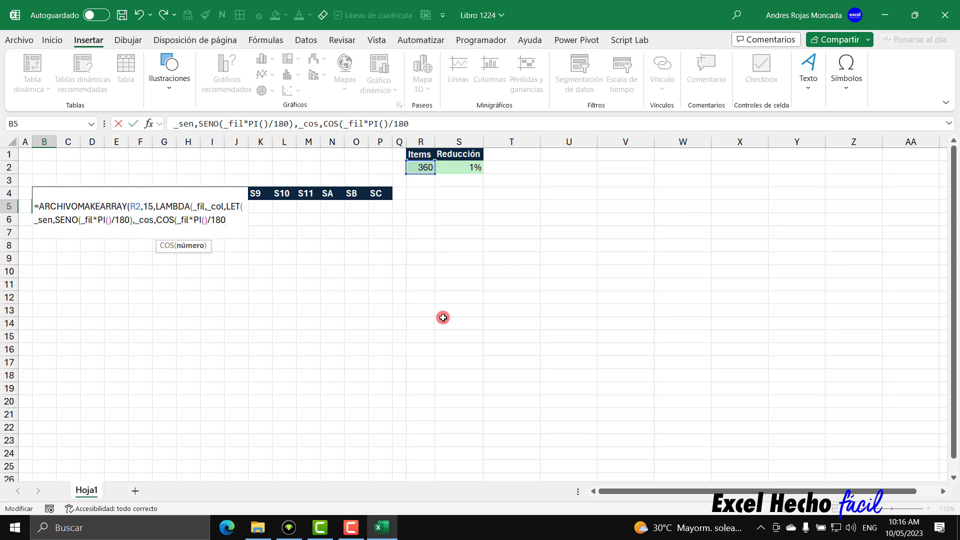
type(")")
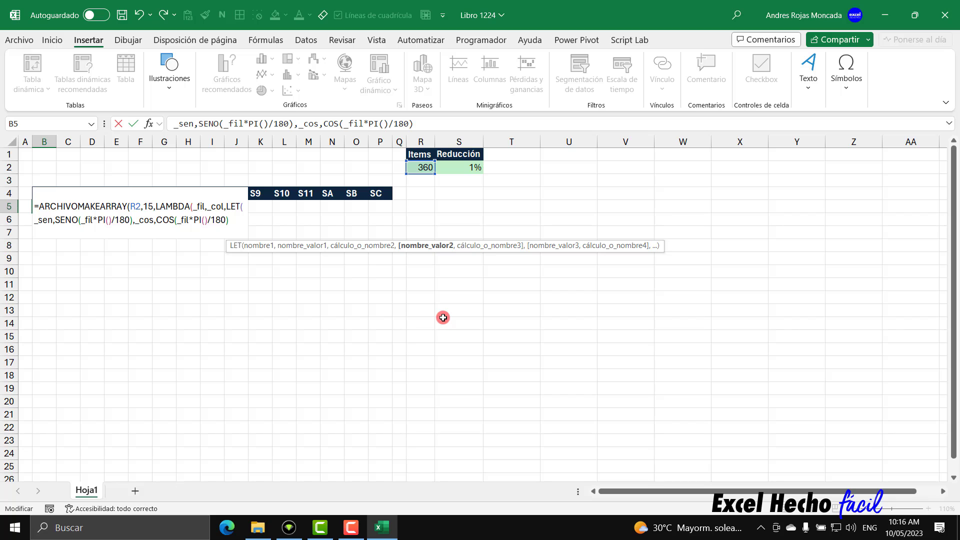
type(",")
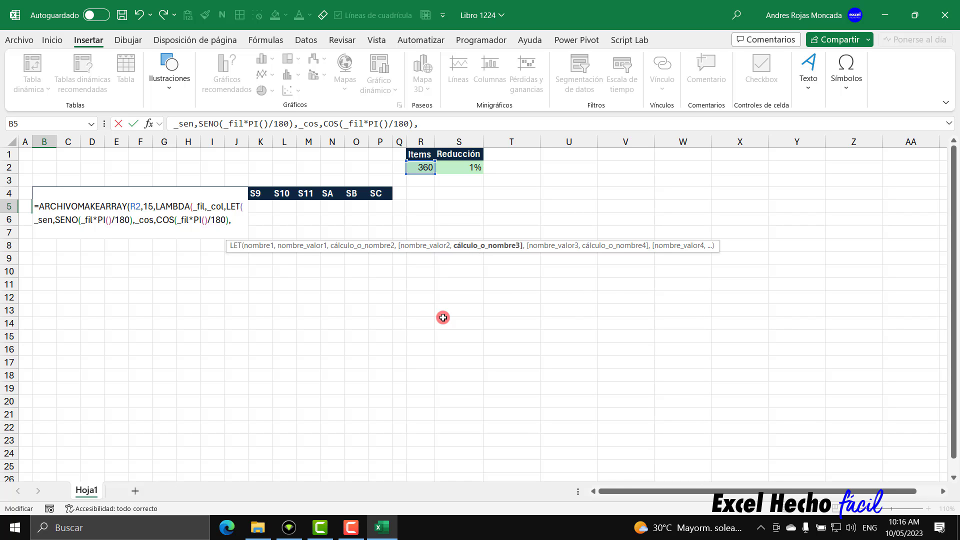
key("alt+Return")
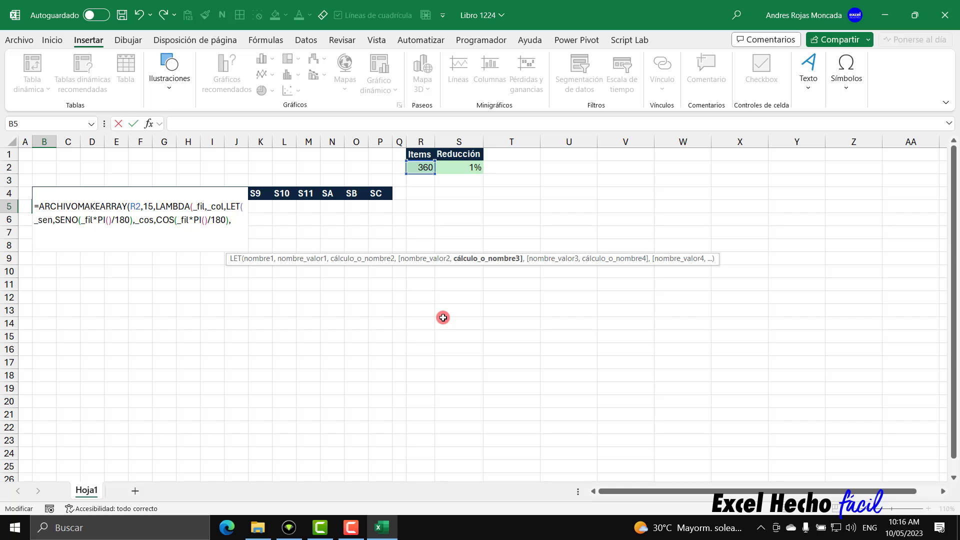
Add SI.CONJUNTO(_col=1,_fil) as the LET's calculation so the first column returns the row number
type("si")
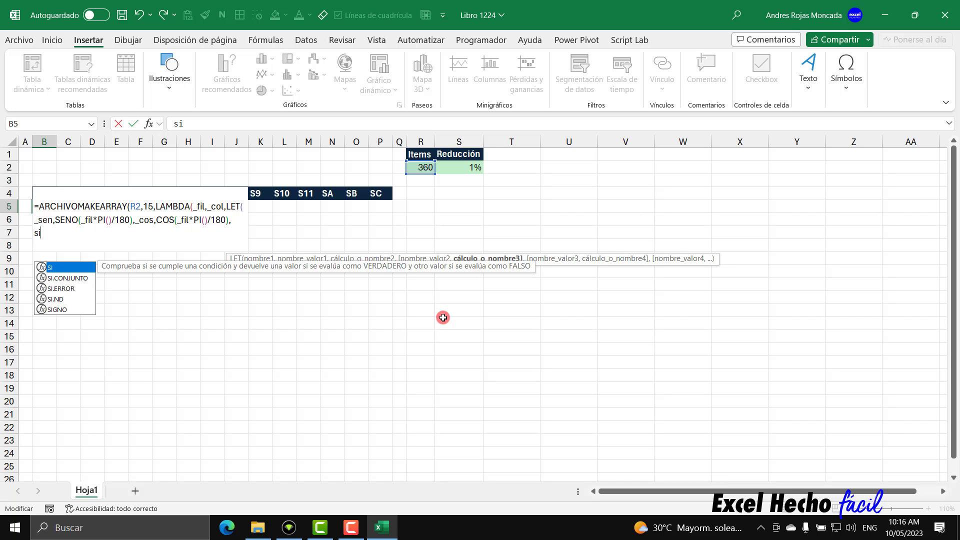
key("Down")
key("Tab")
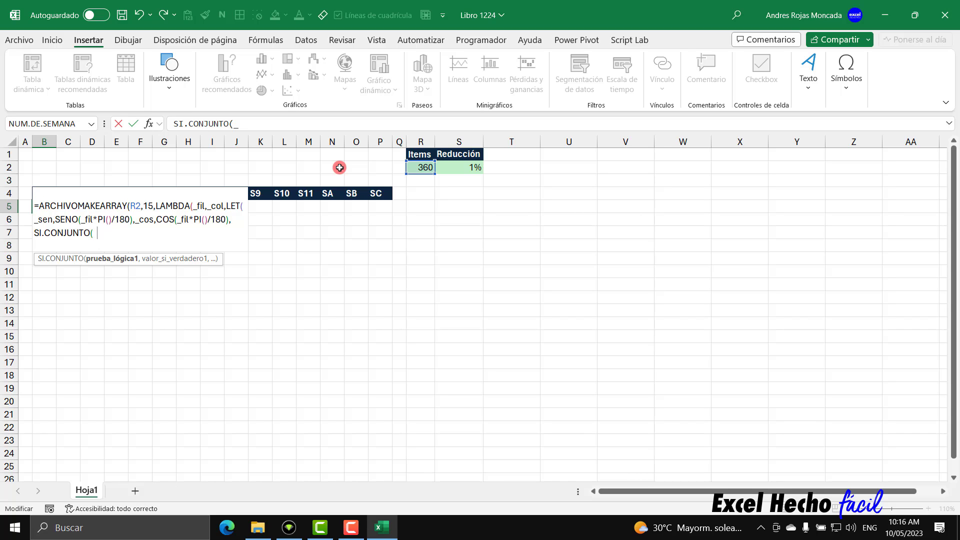
type("col")
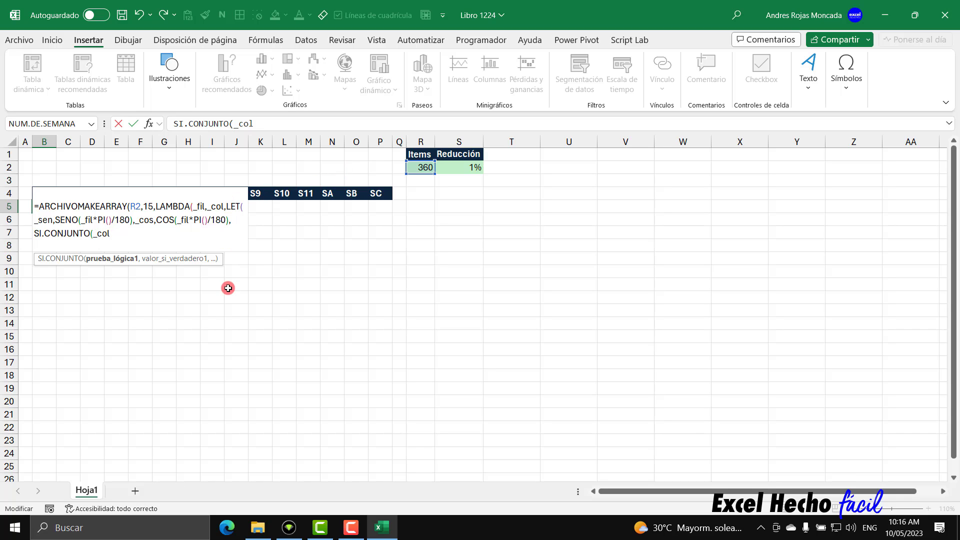
type("=1,")
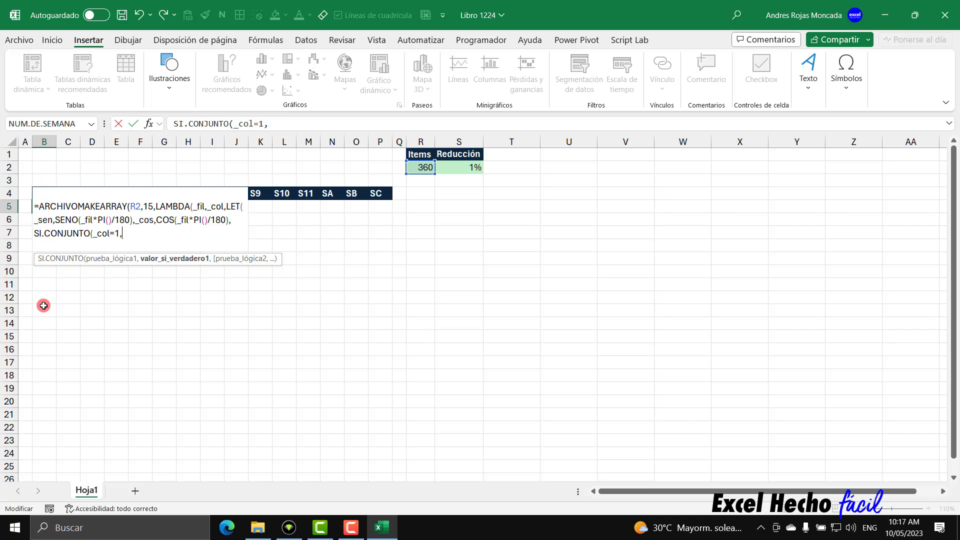
type("_fil")
type(")")
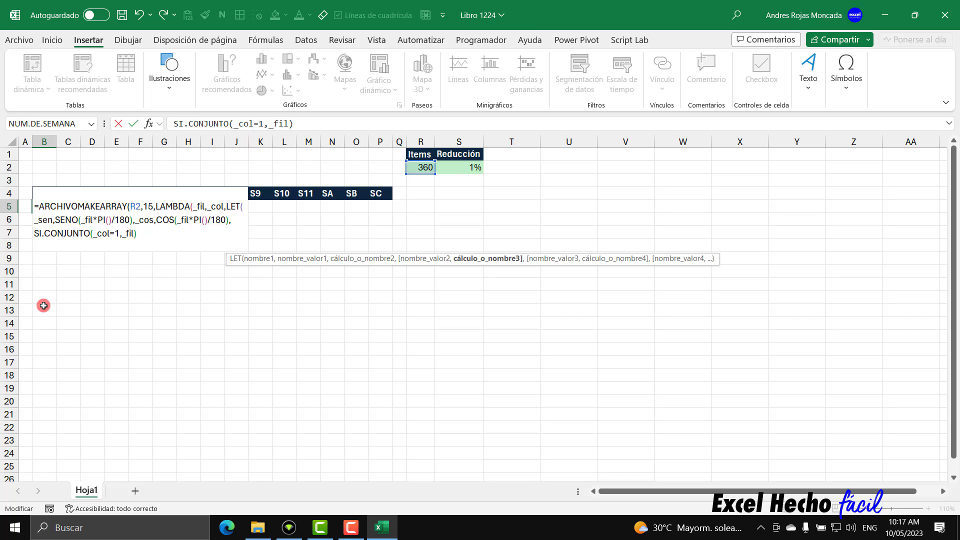
Close the LET, LAMBDA and ARCHIVOMAKEARRAY functions and commit the formula in B5
type(")")
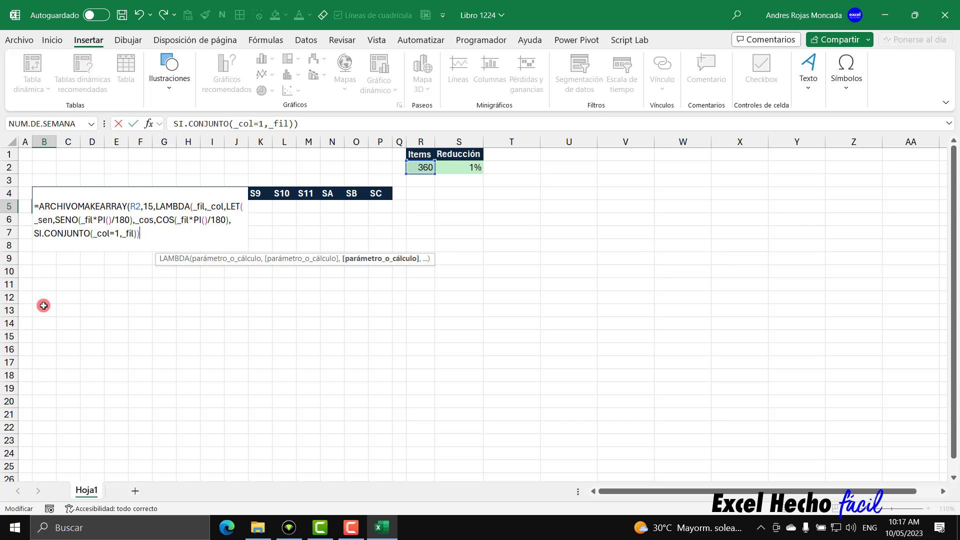
type("))")
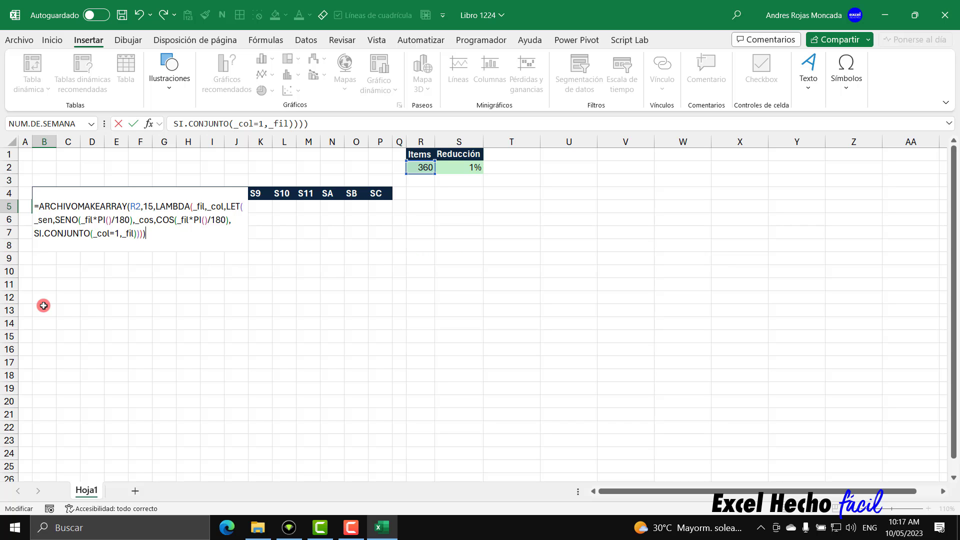
key("Return")
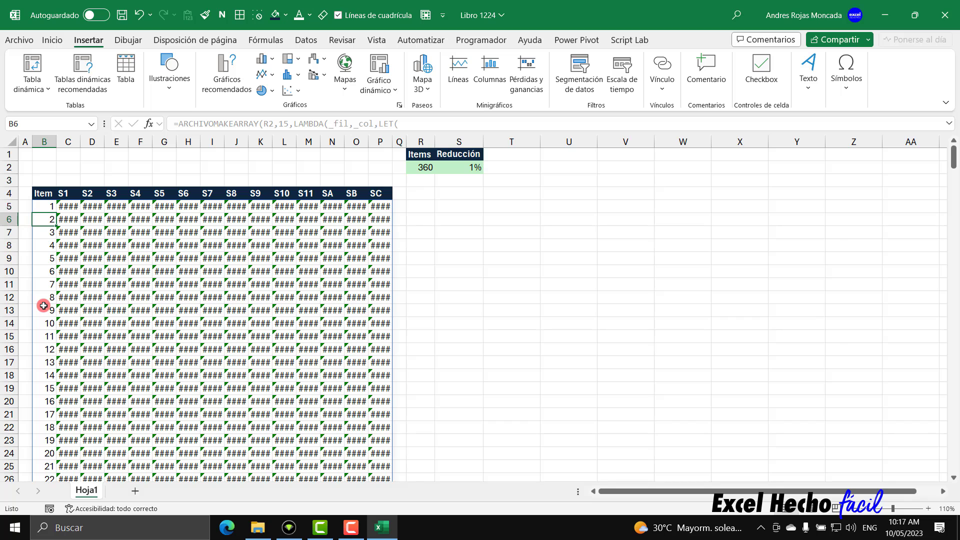
Select the Item column's spilled values from B5 to the last row to check the numbering, and return to the sheet's top
key("Up")
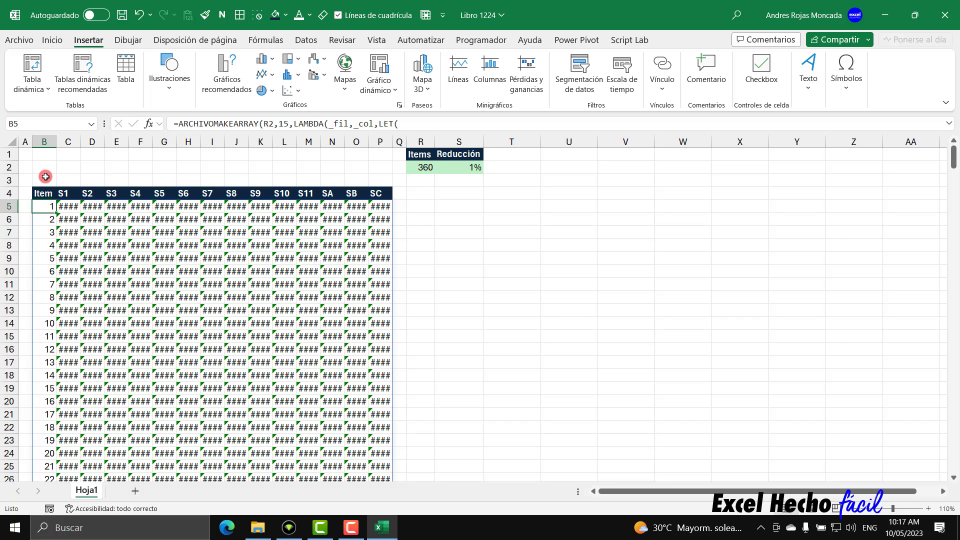
left_click_drag(45, 178, 41, 151)
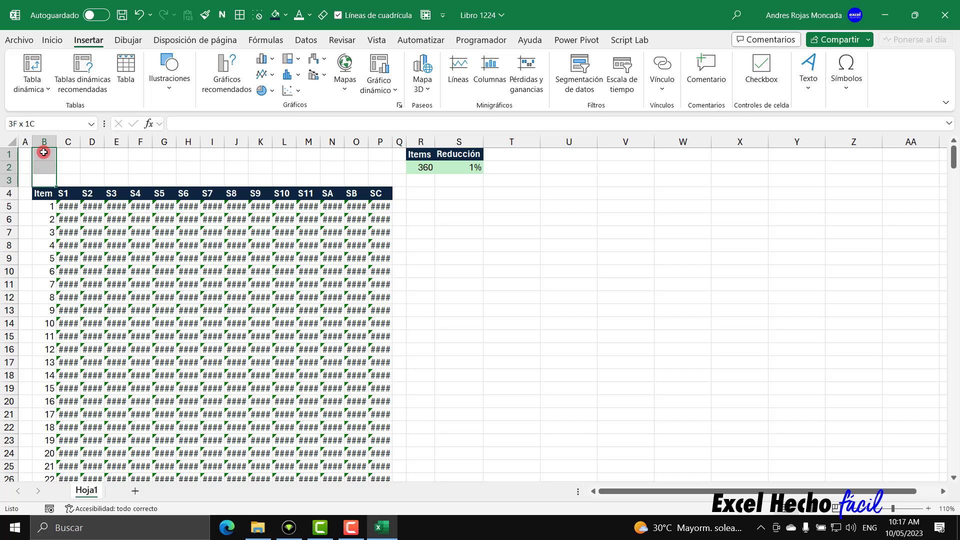
left_click(43, 197)
key("Down")
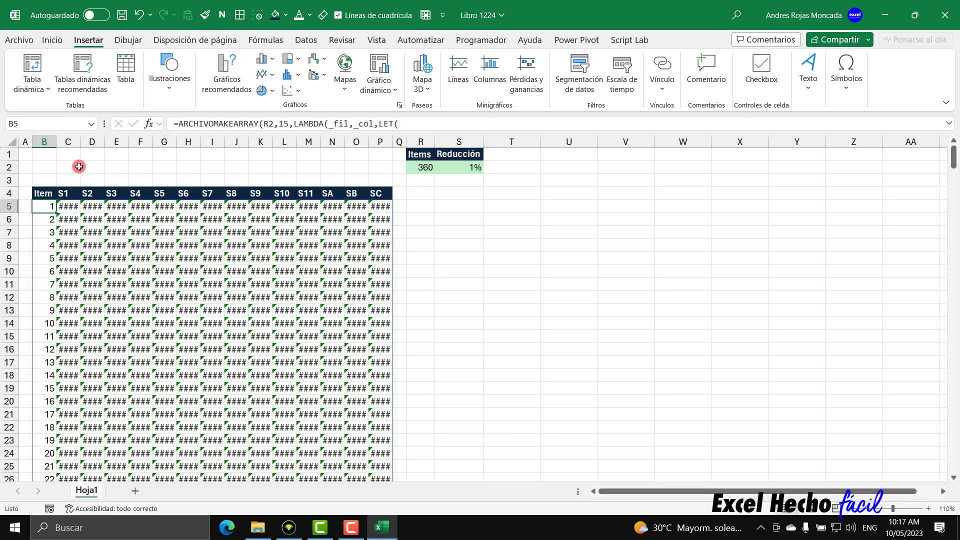
key("ctrl+shift+Down")
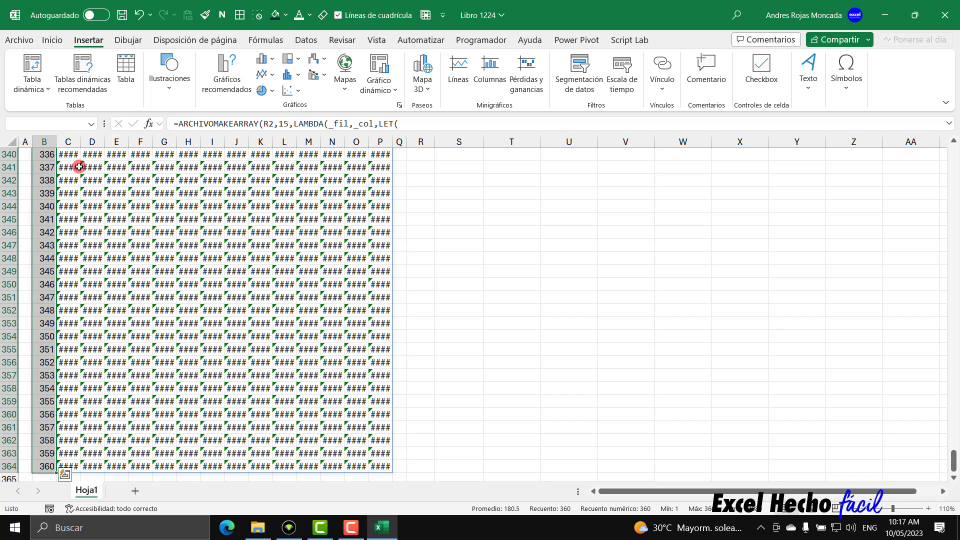
key("ctrl+Up")
key("ctrl+Up")
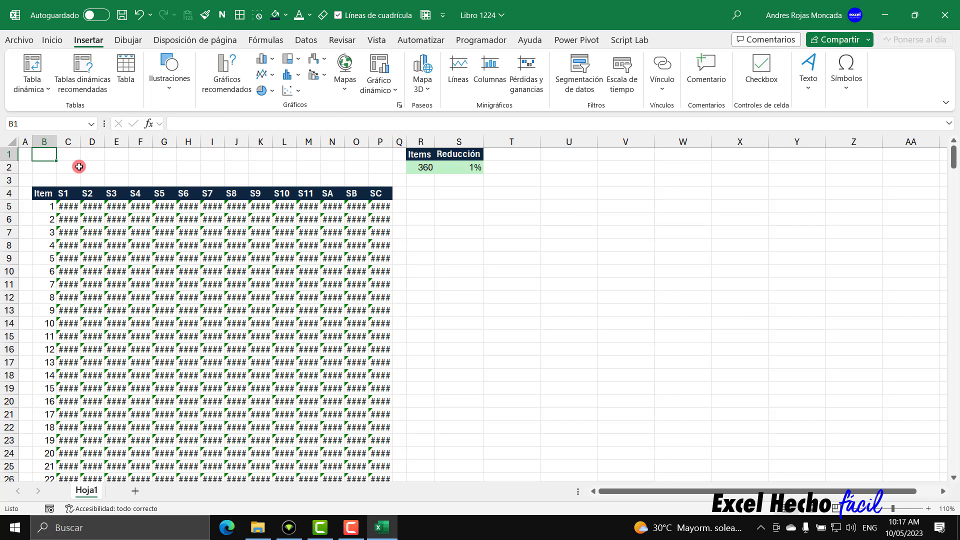
Reopen the formula in B5, remove the closing parentheses after _fil, and continue SI.CONJUNTO with a comma and a new line
key("Down")
key("Down")
key("Down")
key("Down")
key("F2")
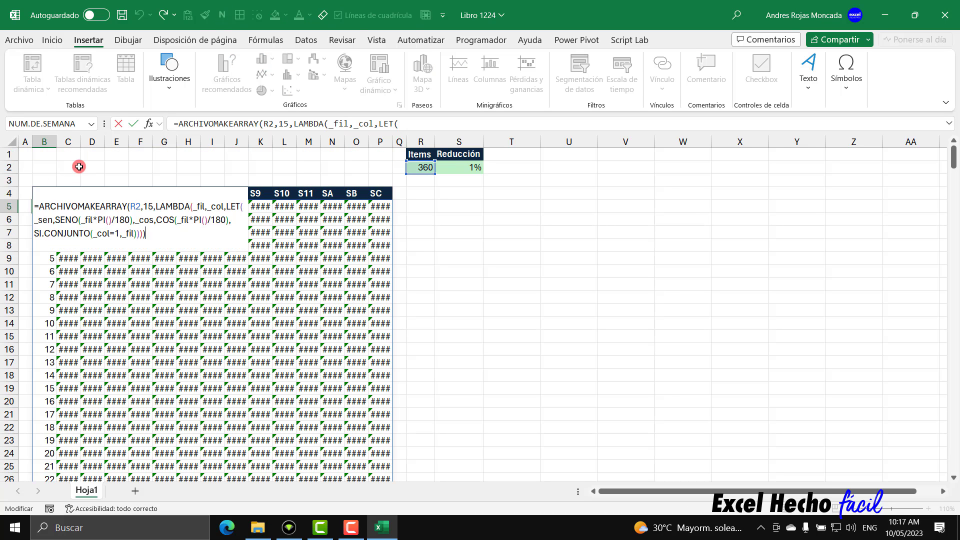
key("BackSpace")
key("BackSpace")
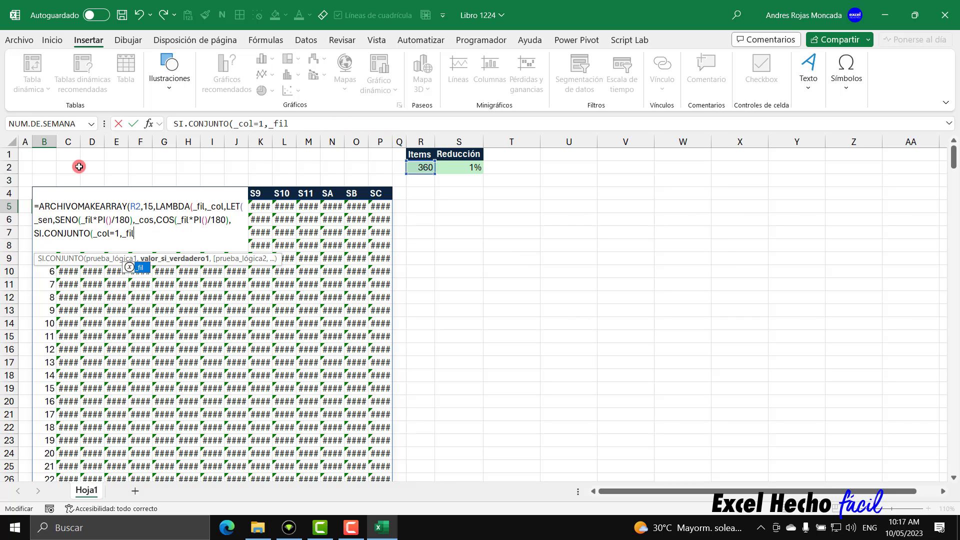
type(",")
key("alt+Return")
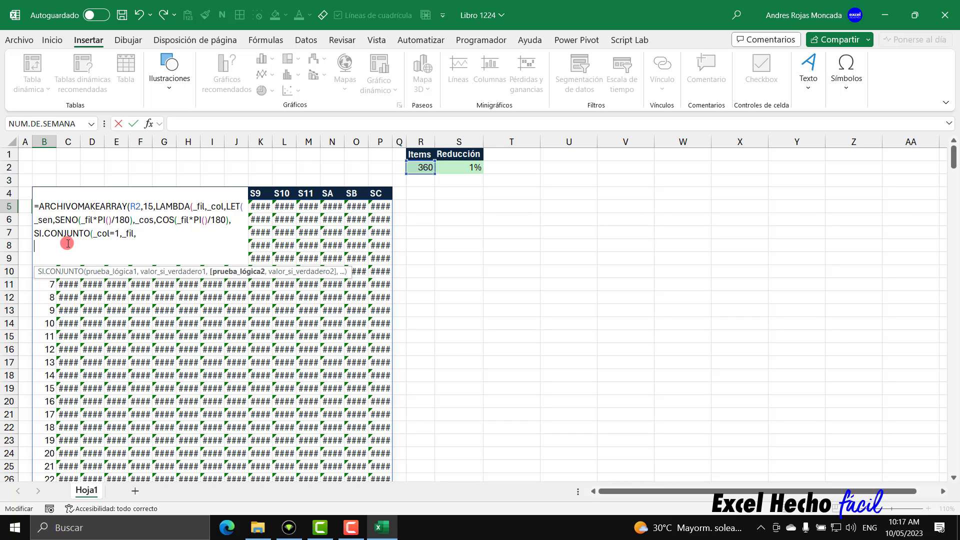
Add the condition _col=2 returning _sen to SI.CONJUNTO, close all the functions and commit the formula
type("_col")
key("Tab")
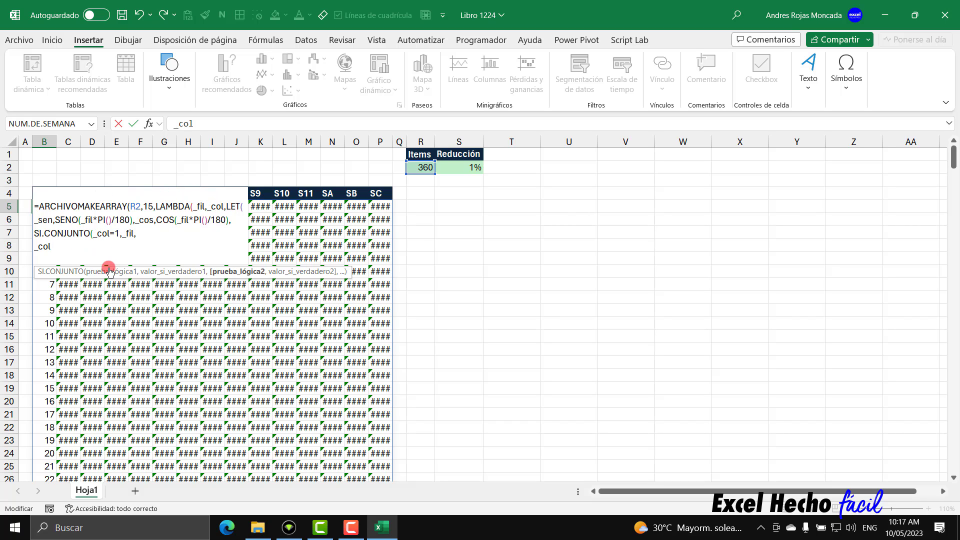
type("=2,")
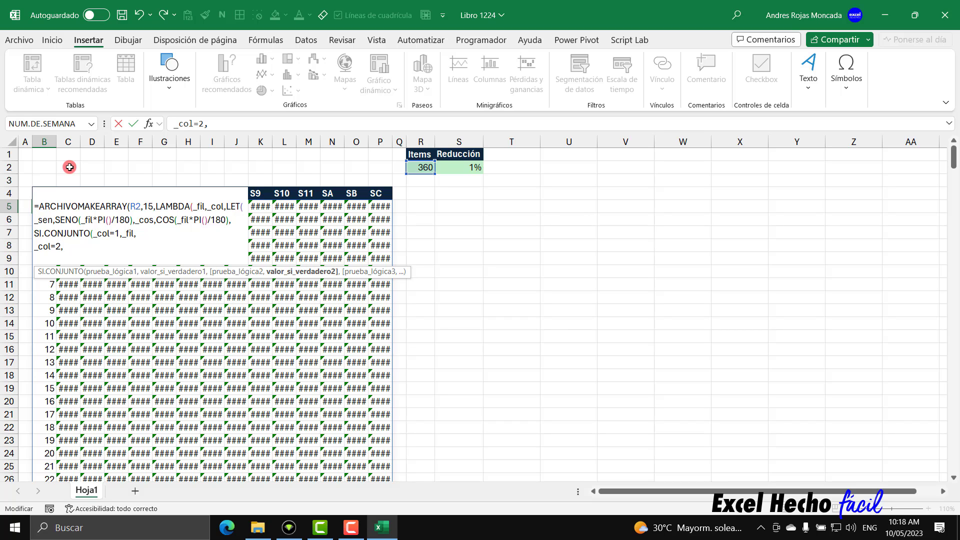
type("_")
key("Down")
key("Down")
key("Down")
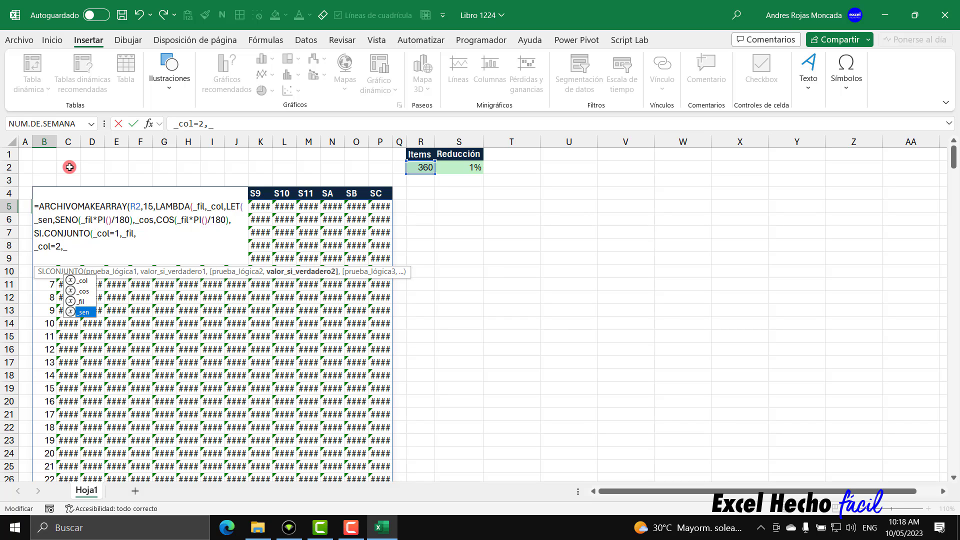
key("Tab")
type("))))")
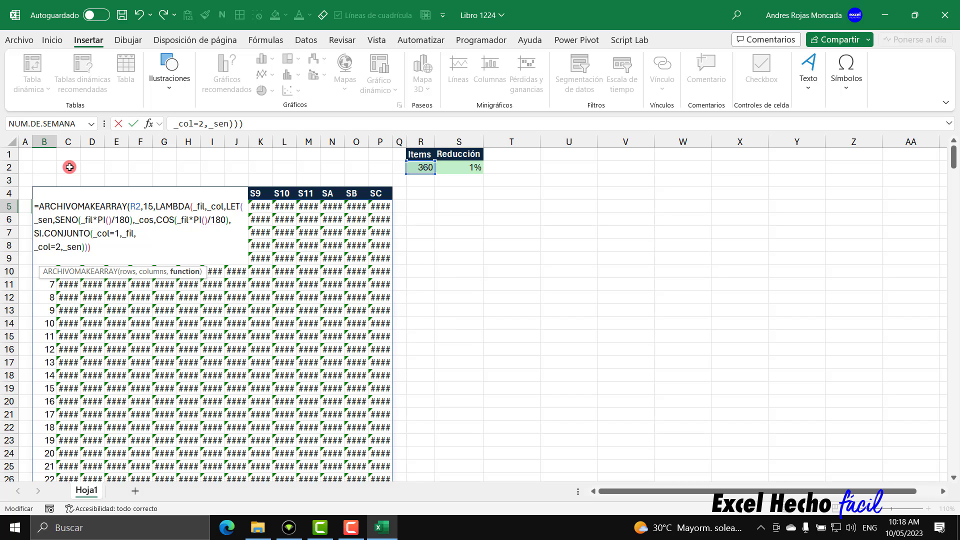
key("Return")
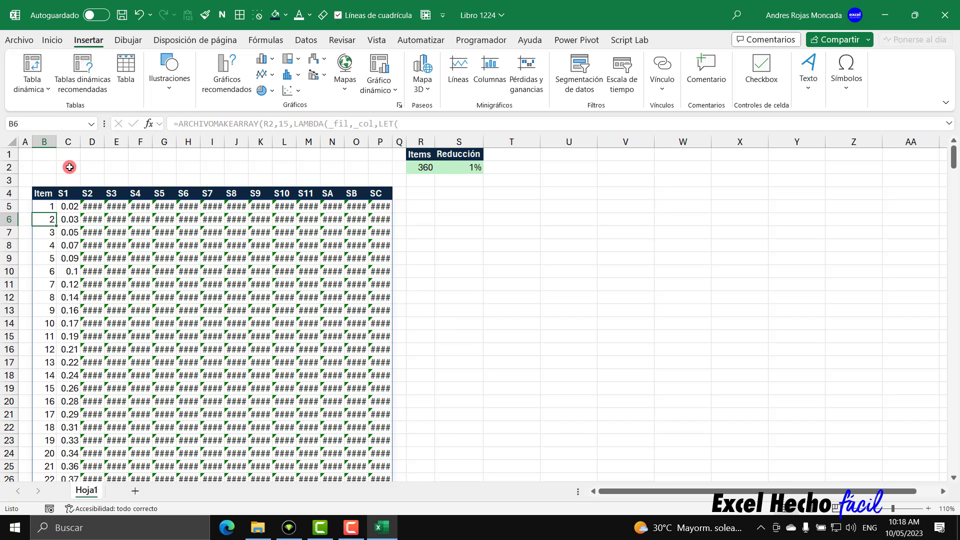
Check the S1 column's values from C5 down to the last row and return to the sheet's top
key("Up")
key("Right")
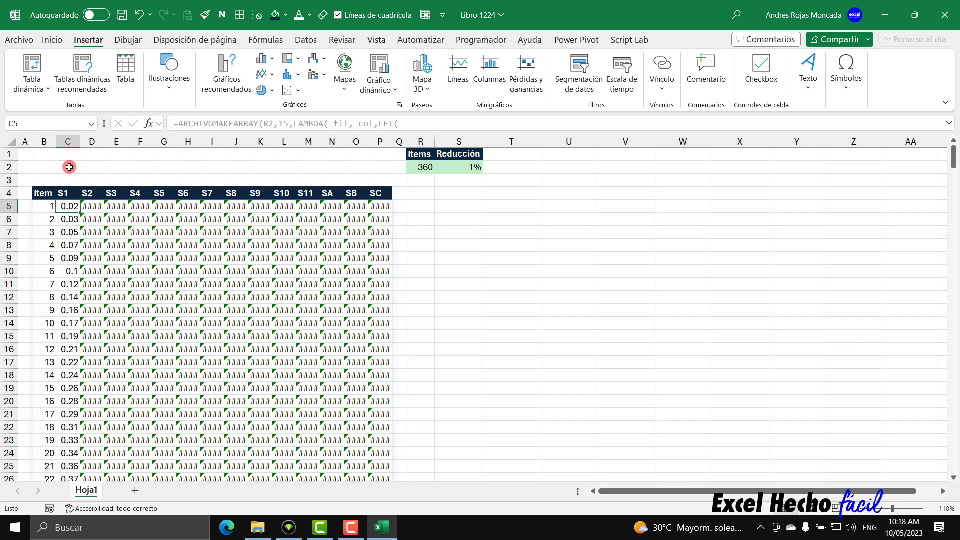
key("ctrl+Down")
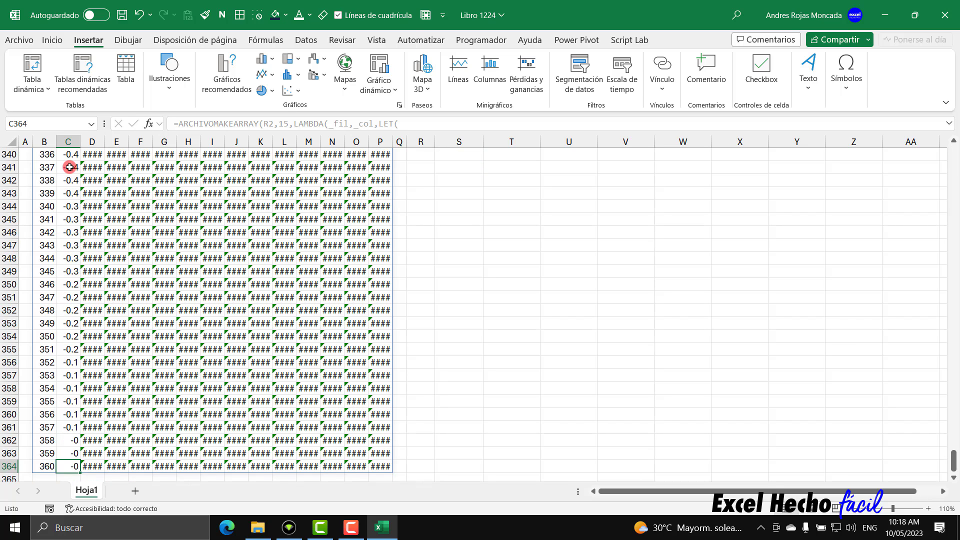
key("ctrl+Up")
key("ctrl+Up")
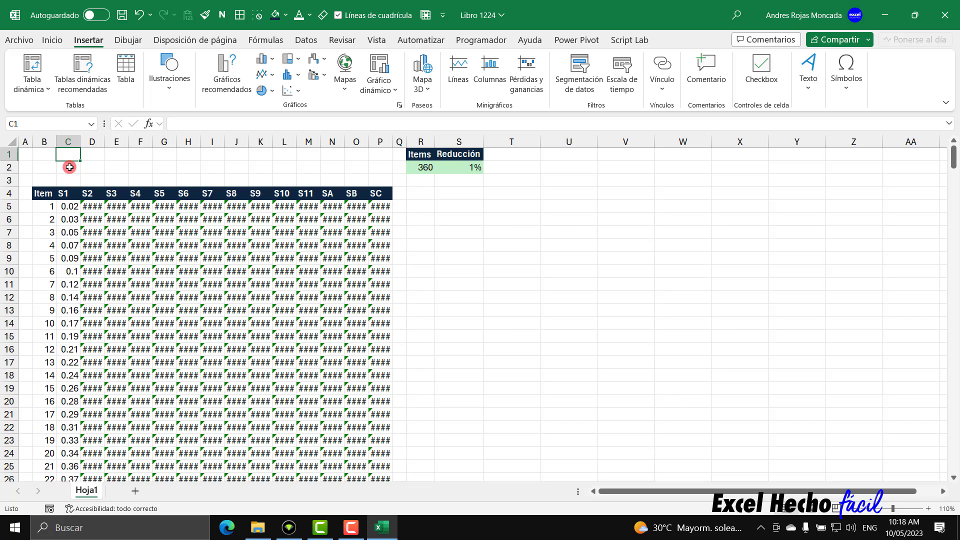
Examine the formula's spill range: the error in D5, the headers from Item to SC, and the table's last row
left_click(42, 208)
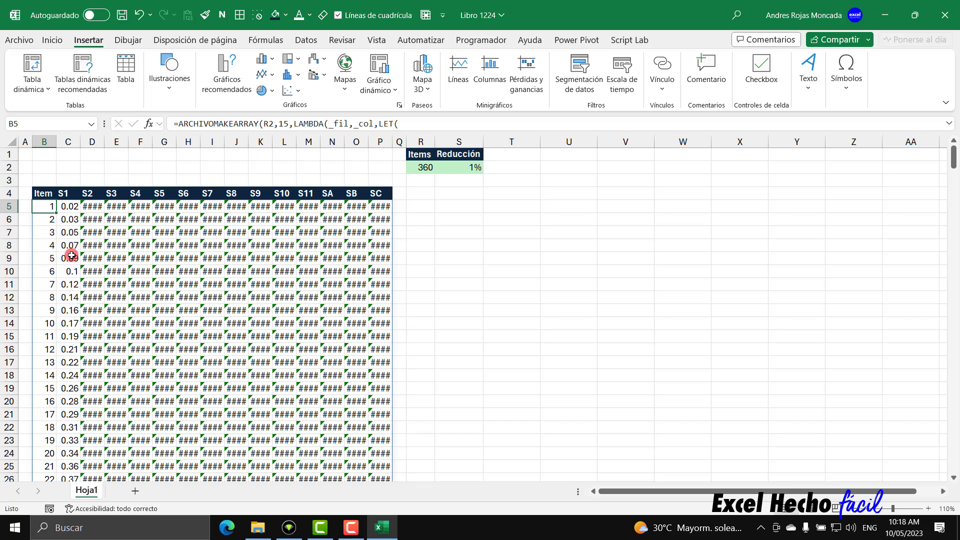
left_click(88, 206)
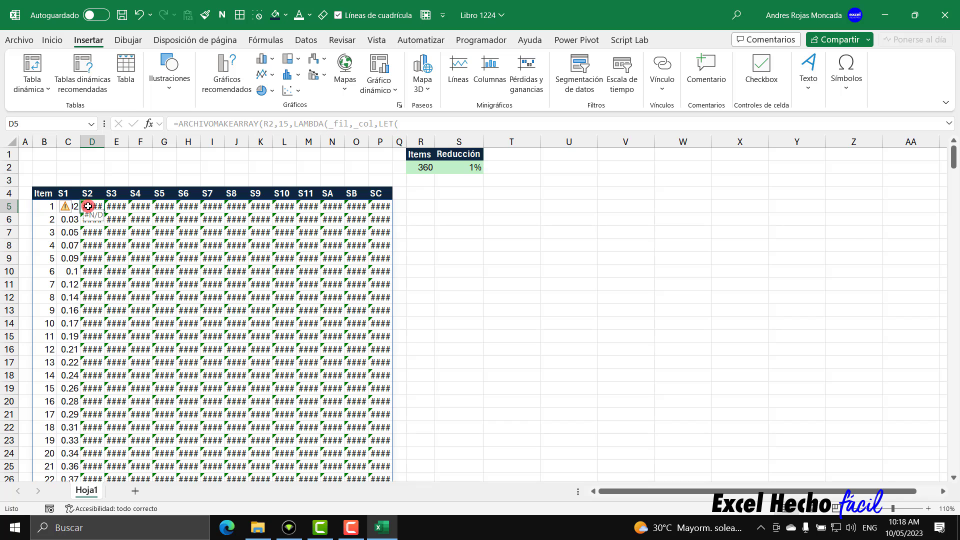
left_click(51, 208)
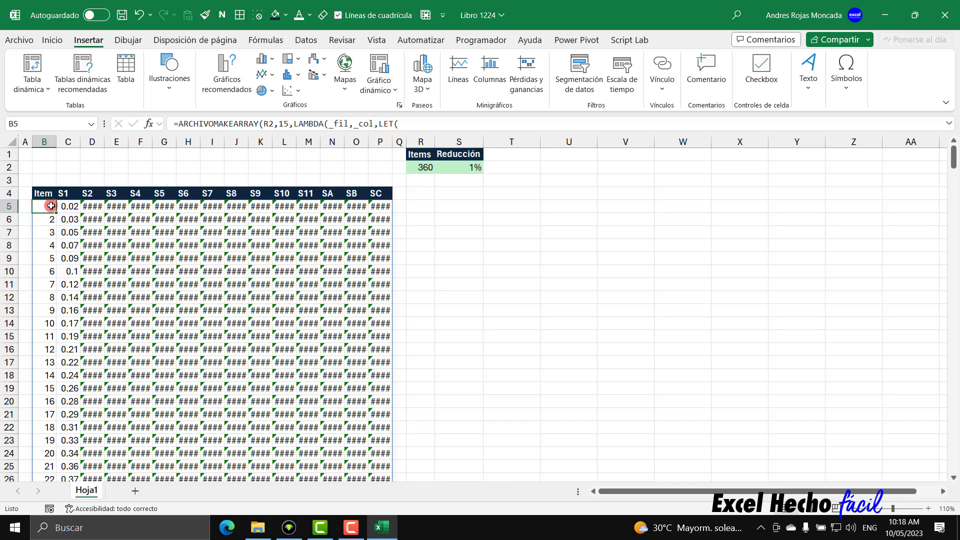
left_click_drag(43, 193, 386, 193)
left_click(44, 209)
key("ctrl+Down")
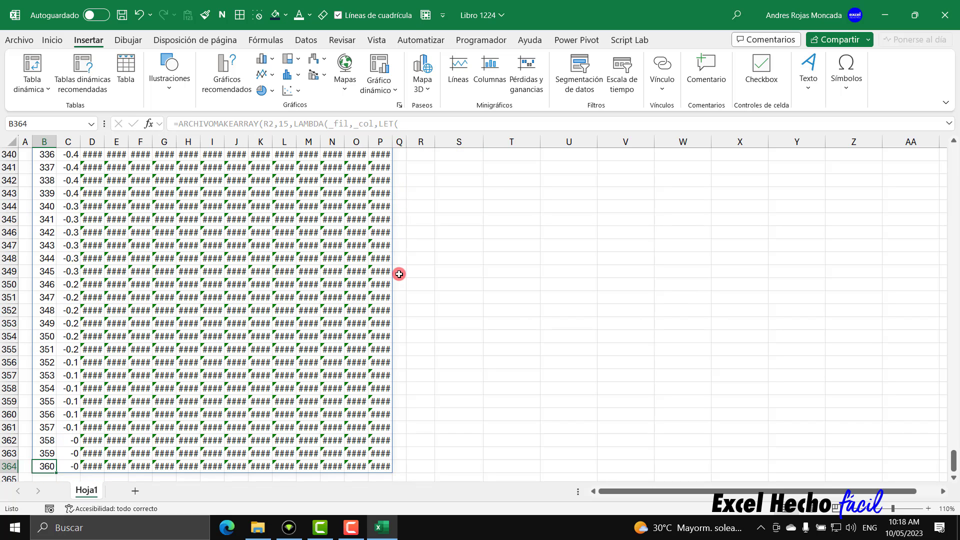
scroll(399, 274, "down", 2)
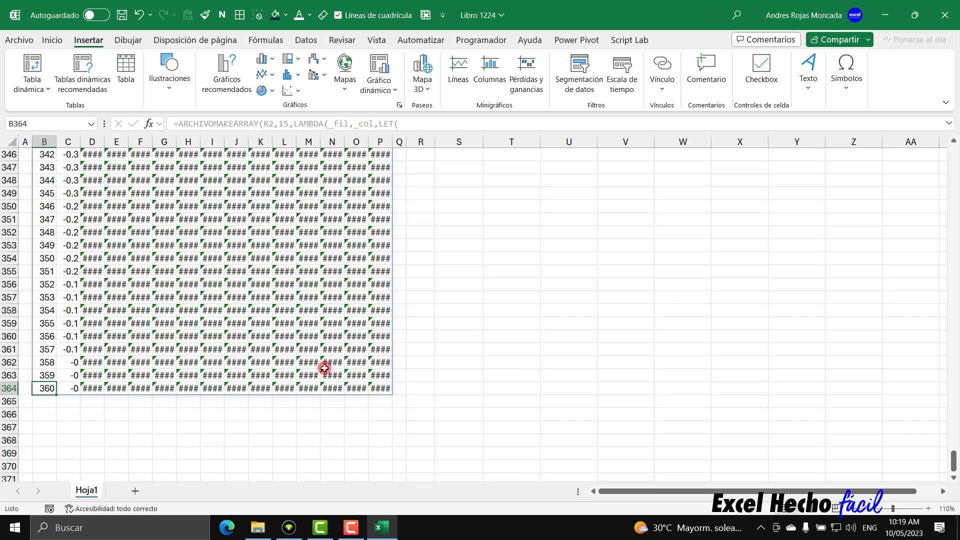
key("ctrl+Up")
key("ctrl+Up")
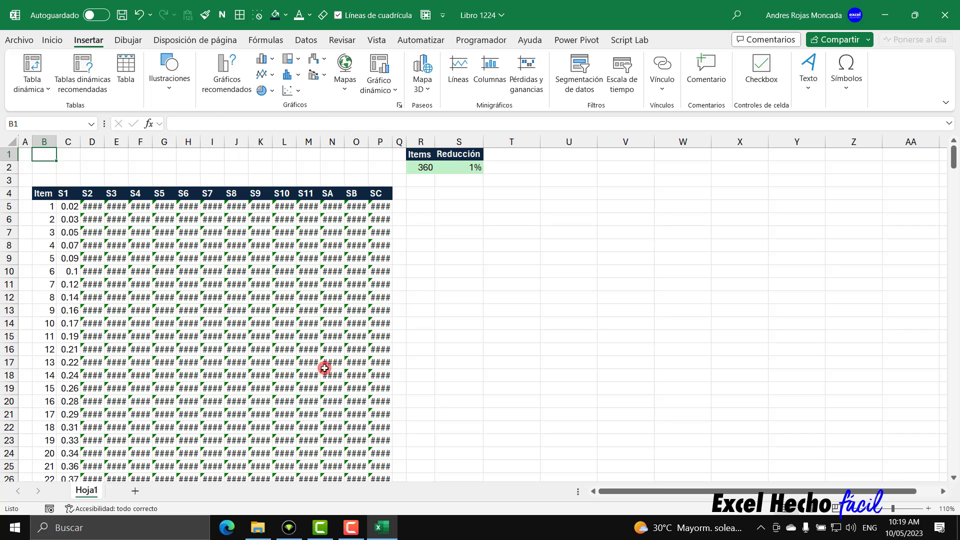
Insert a scatter chart with straight lines from the table at B5 and move it beside the table, below the Items and Reducción cells
left_click(40, 208)
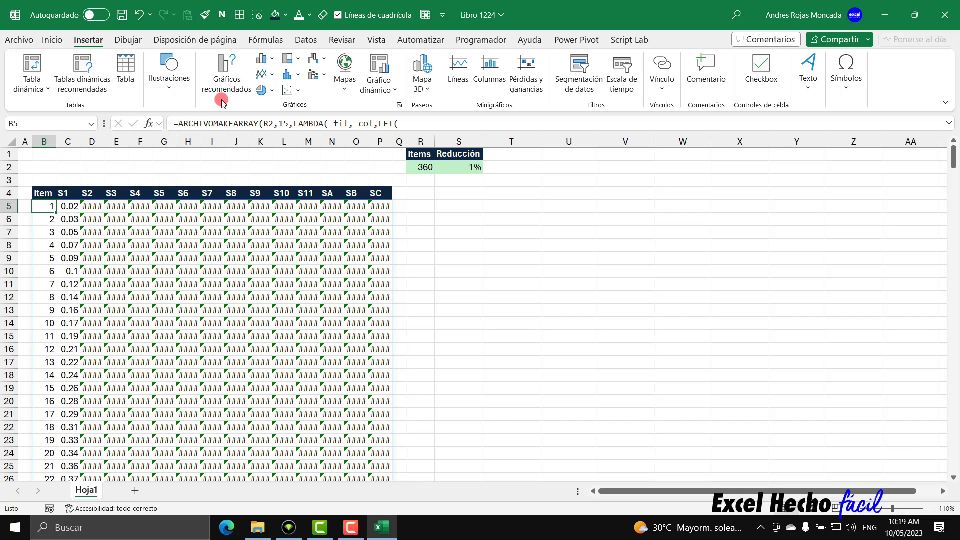
left_click(296, 93)
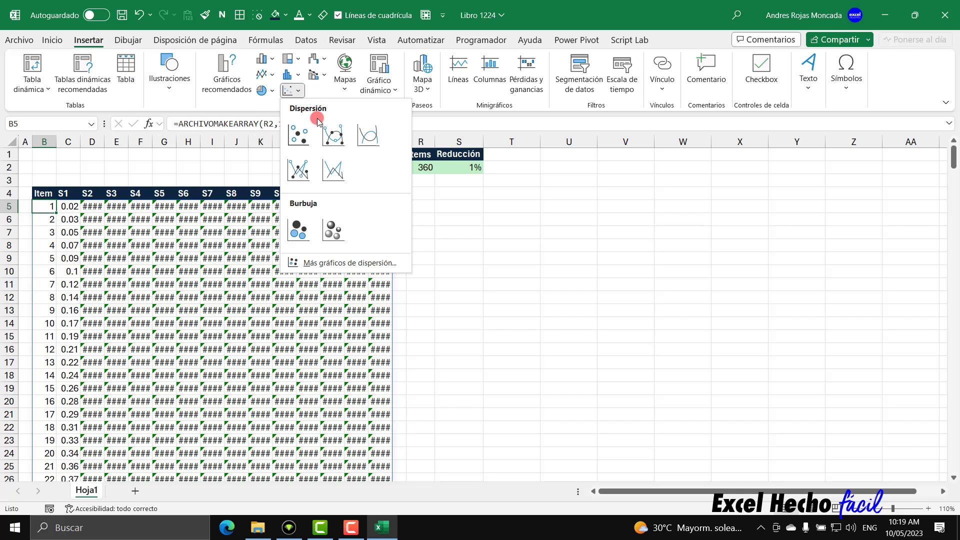
left_click(333, 171)
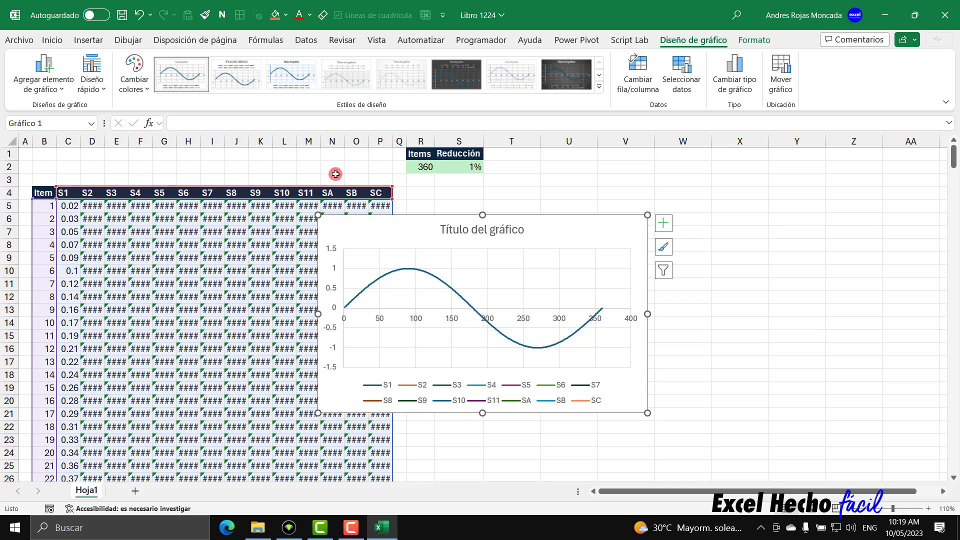
left_click_drag(381, 221, 522, 216)
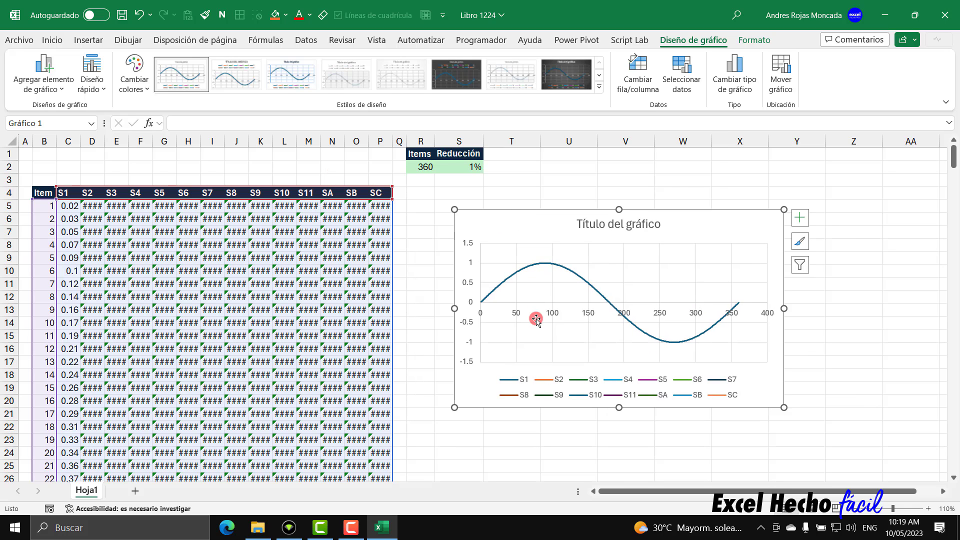
Delete the chart's title, vertical axis labels and legend
left_click(615, 229)
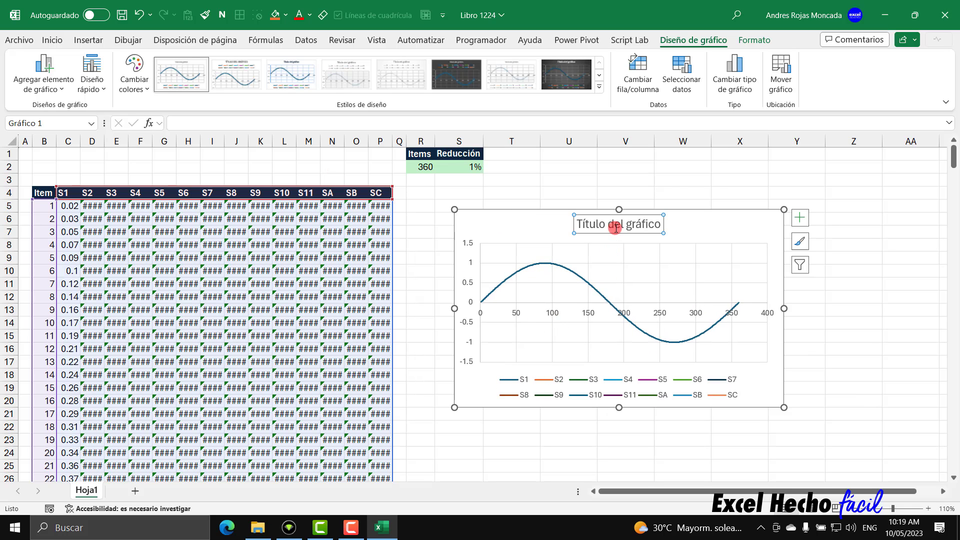
key("Delete")
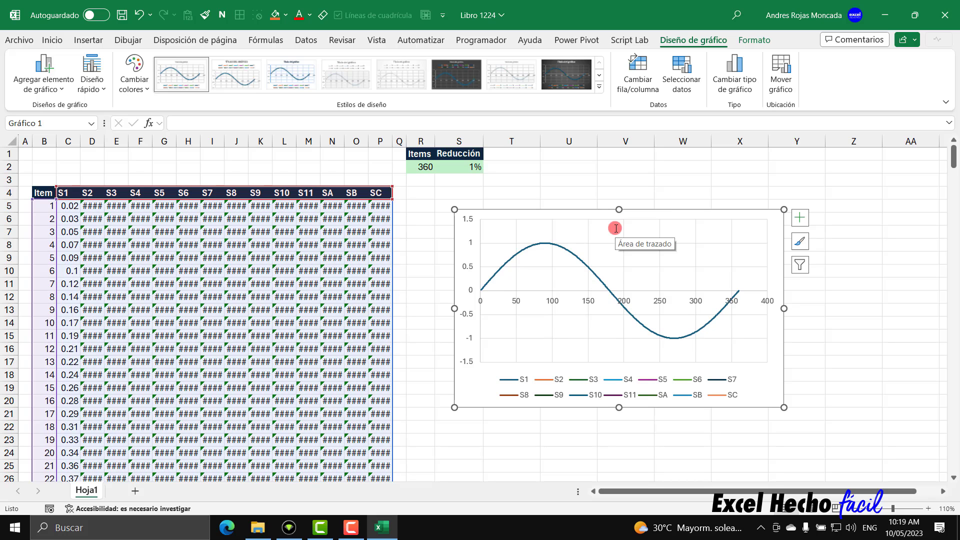
left_click(465, 270)
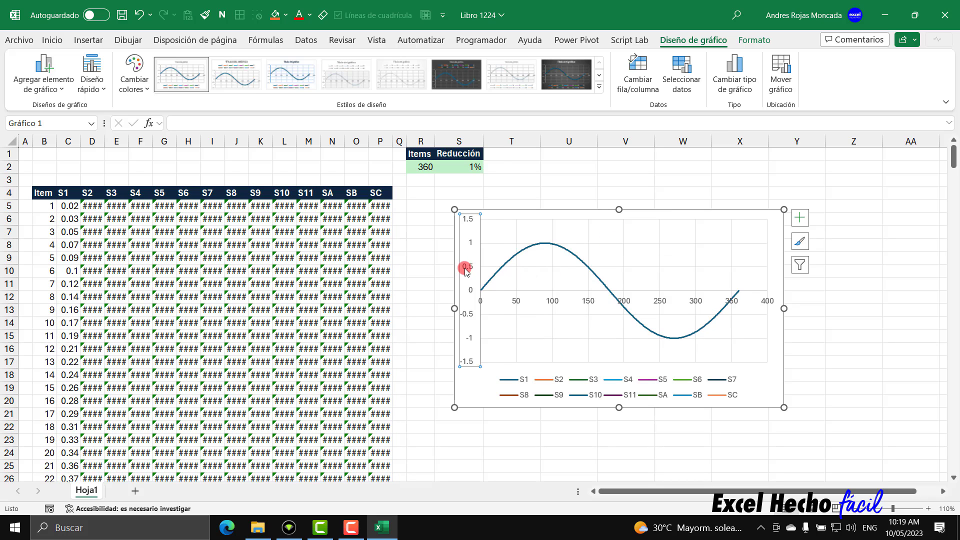
key("Delete")
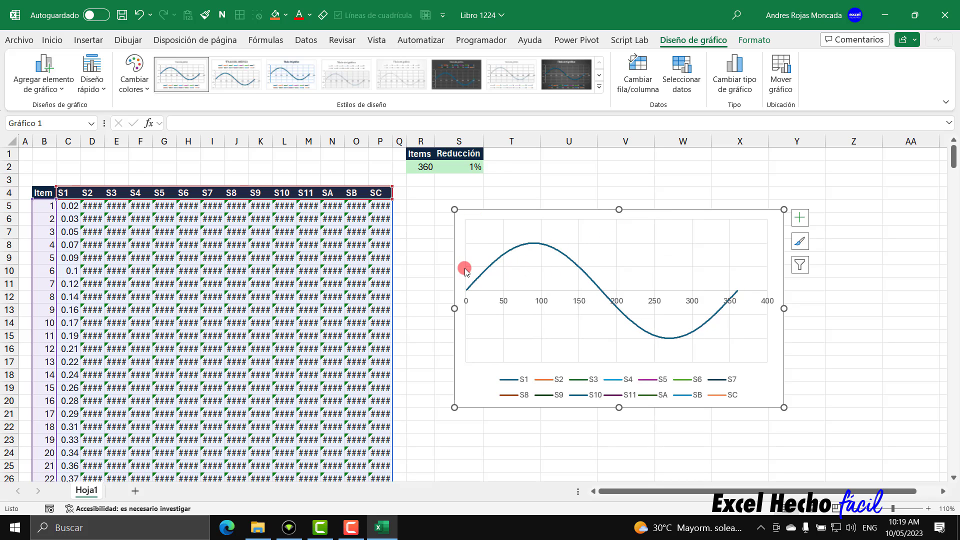
left_click(545, 381)
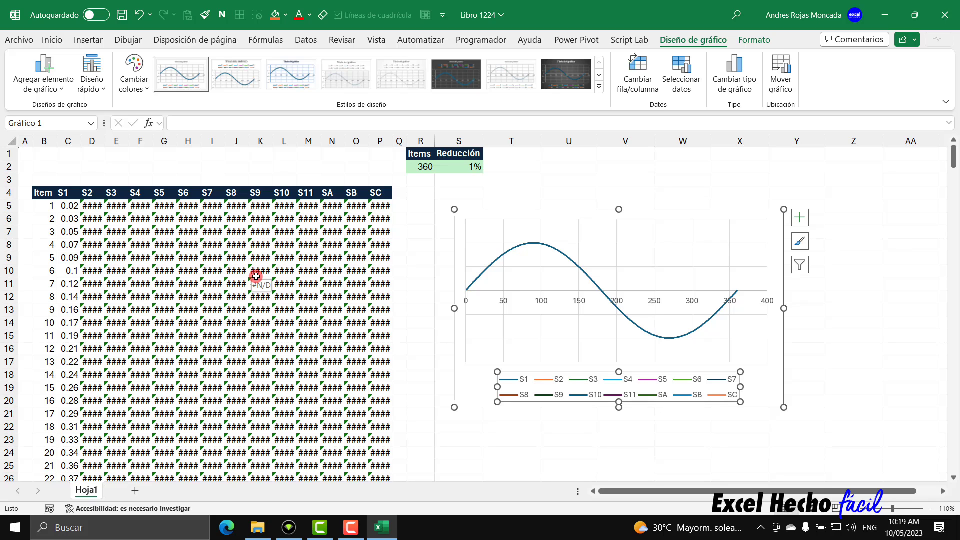
key("Delete")
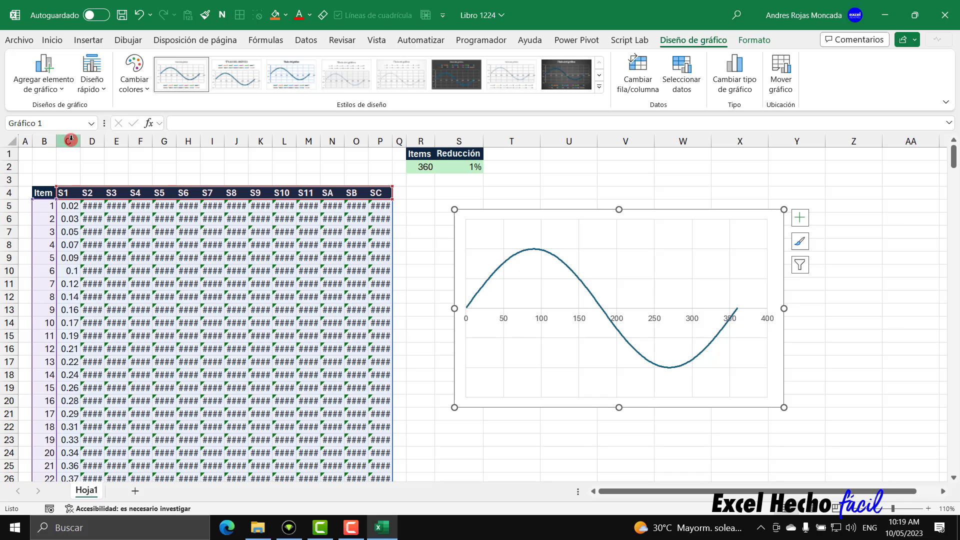
Widen columns D to P so their contents can be read, and undo the width change
left_click_drag(92, 141, 470, 146)
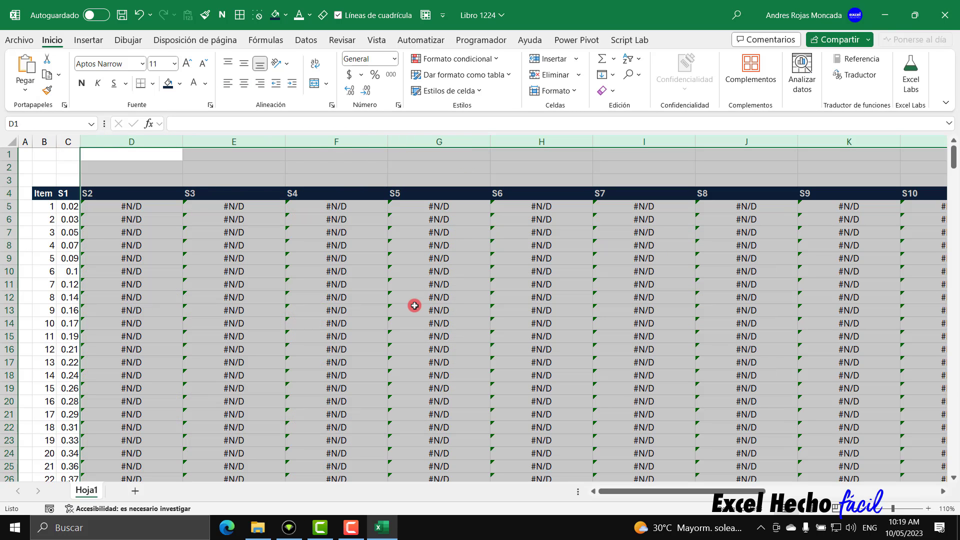
key("ctrl+z")
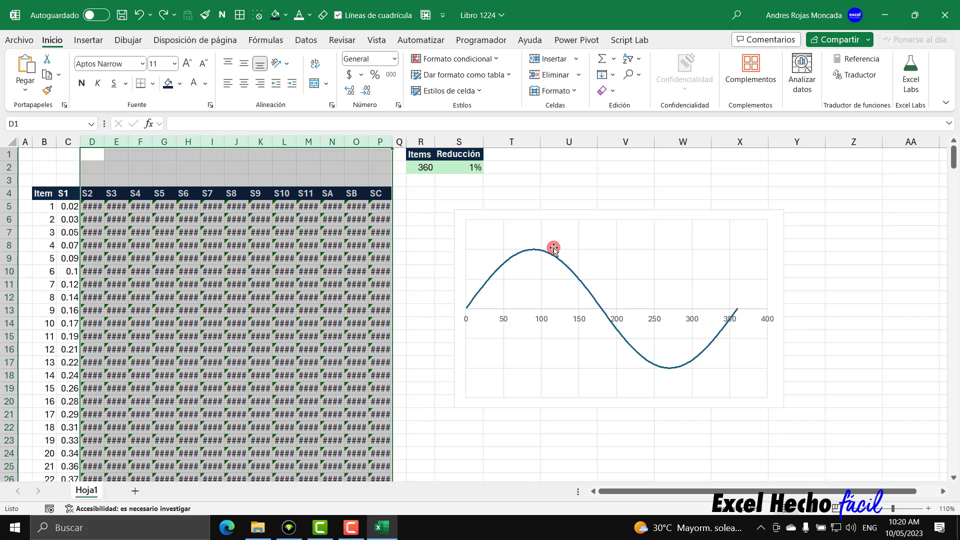
Remove the chart's horizontal and vertical gridlines
left_click(592, 250)
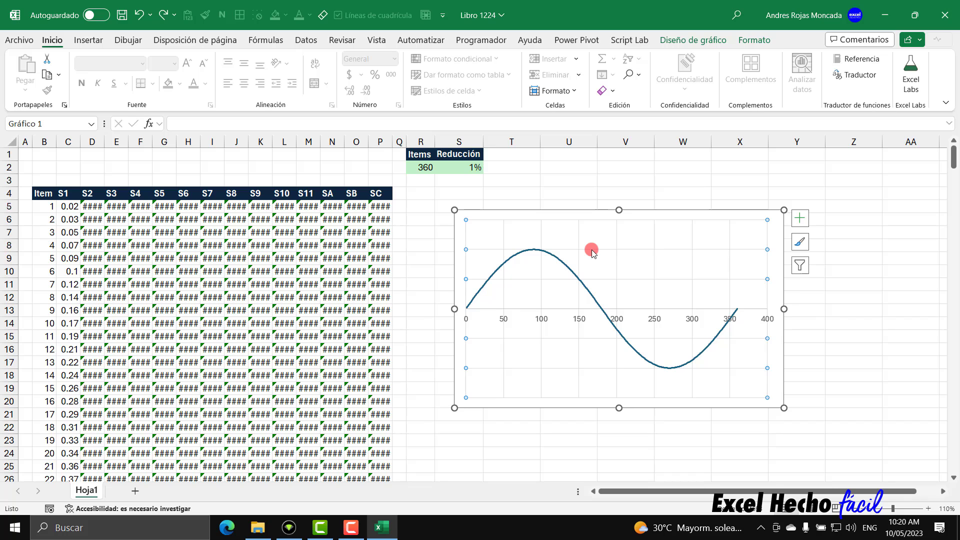
key("Delete")
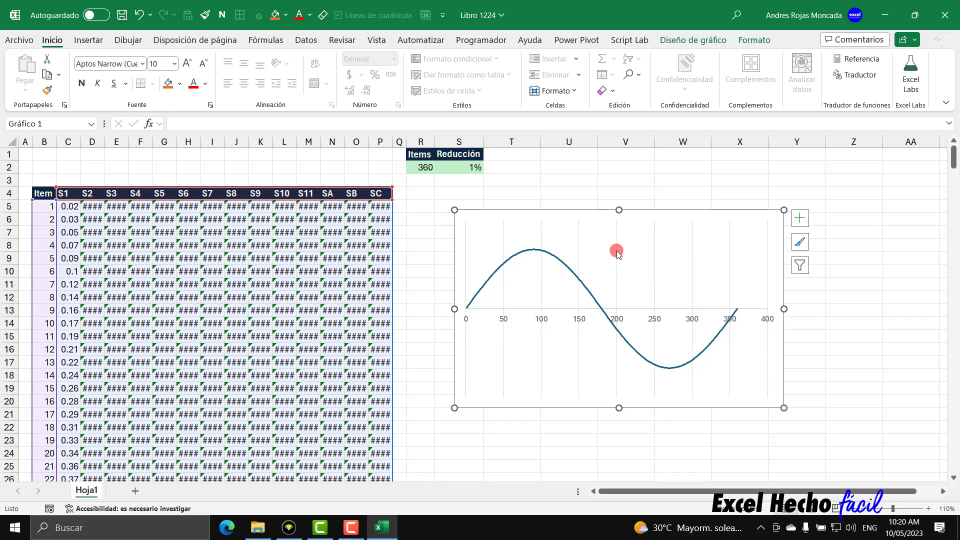
left_click(616, 252)
key("Escape")
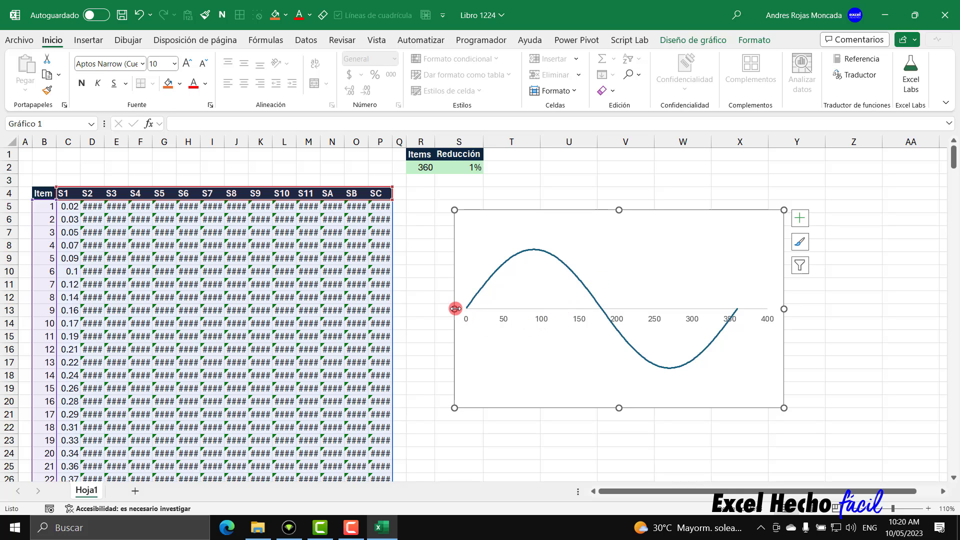
Enlarge the chart beside the table so it spans roughly cells R4 to AA25, and deselect it
left_click_drag(454, 309, 406, 309)
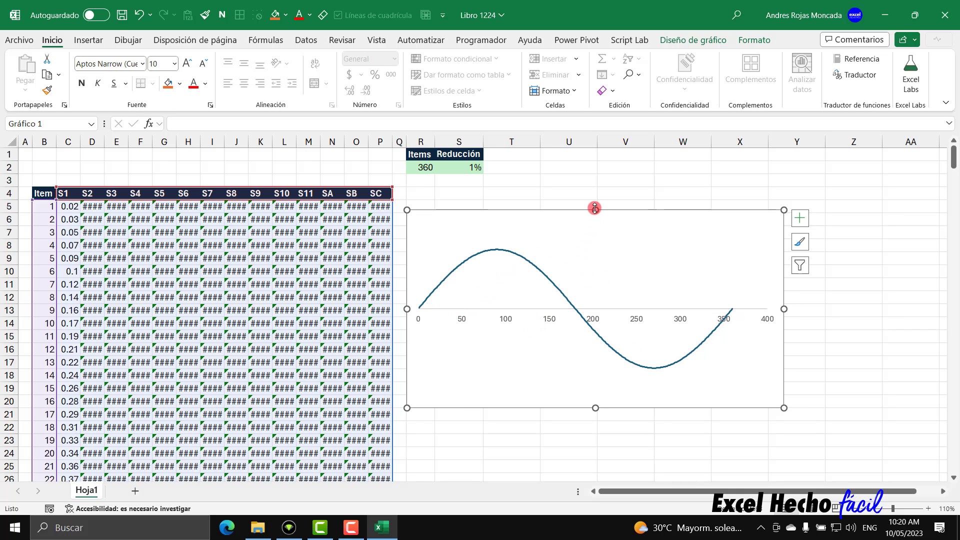
left_click_drag(594, 209, 595, 187)
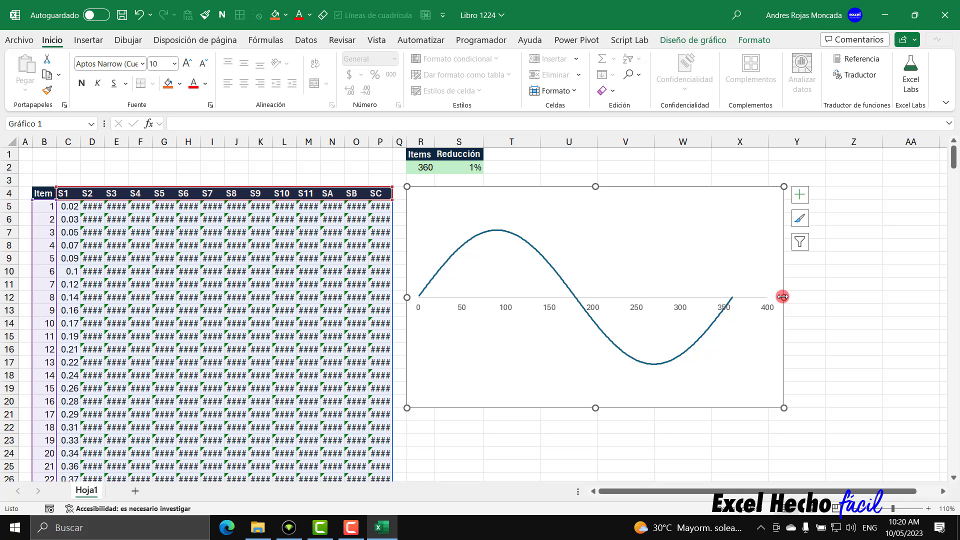
left_click_drag(783, 297, 939, 296)
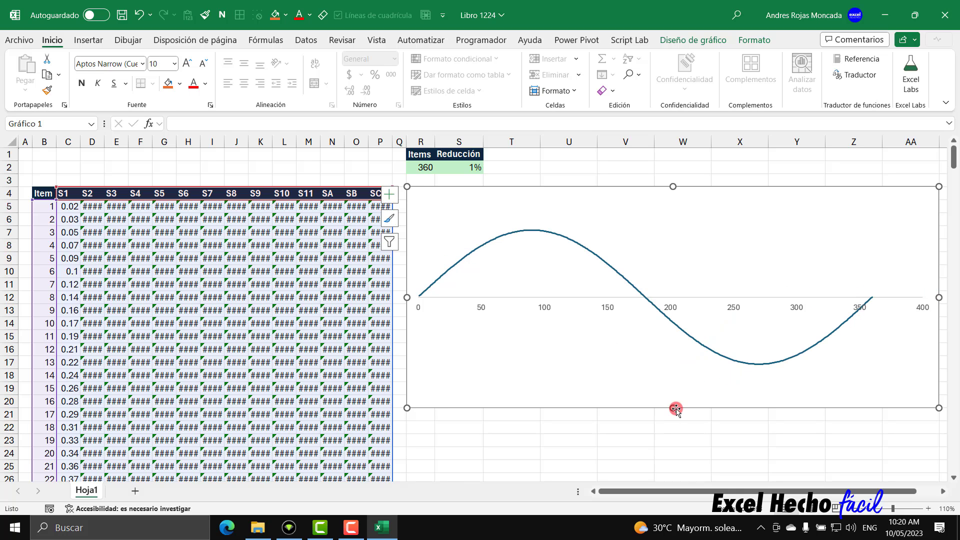
left_click_drag(673, 408, 665, 472)
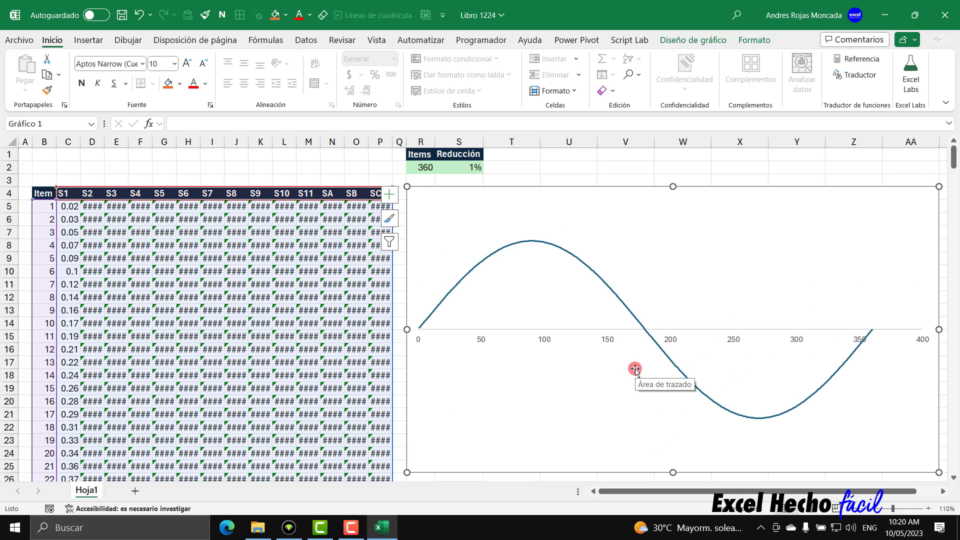
key("Escape")
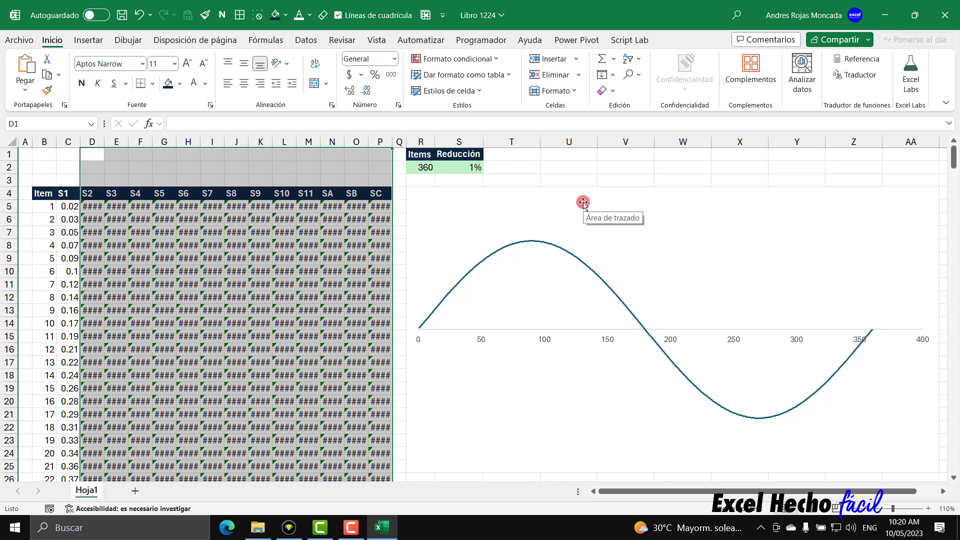
left_click(41, 207)
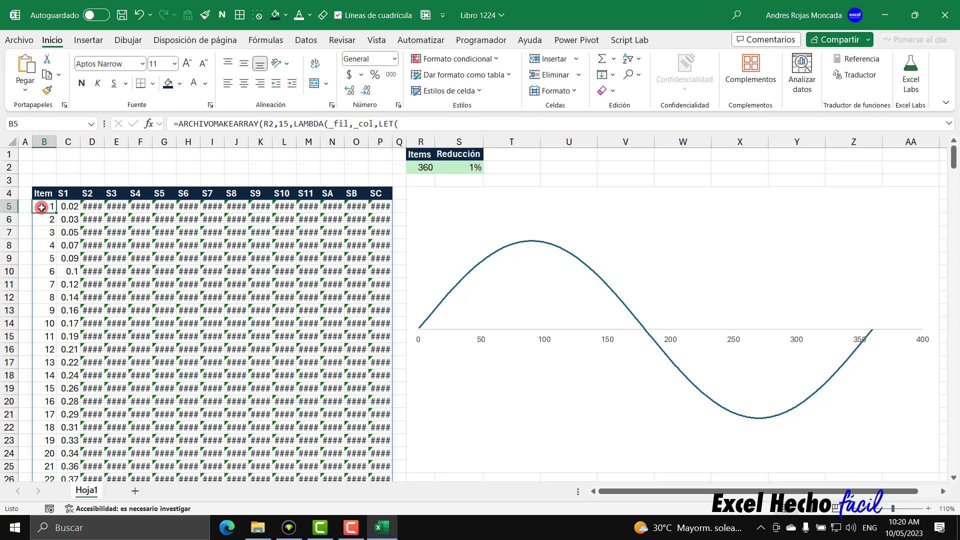
left_click(48, 156)
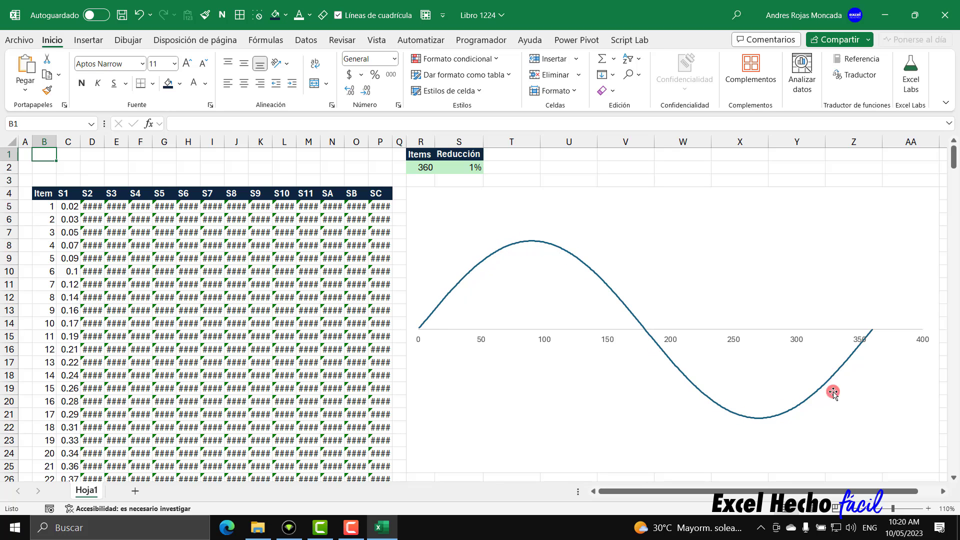
Test the chart's response by setting Items in R2 to 720 and 2440, and restore the value to 360
left_click(421, 169)
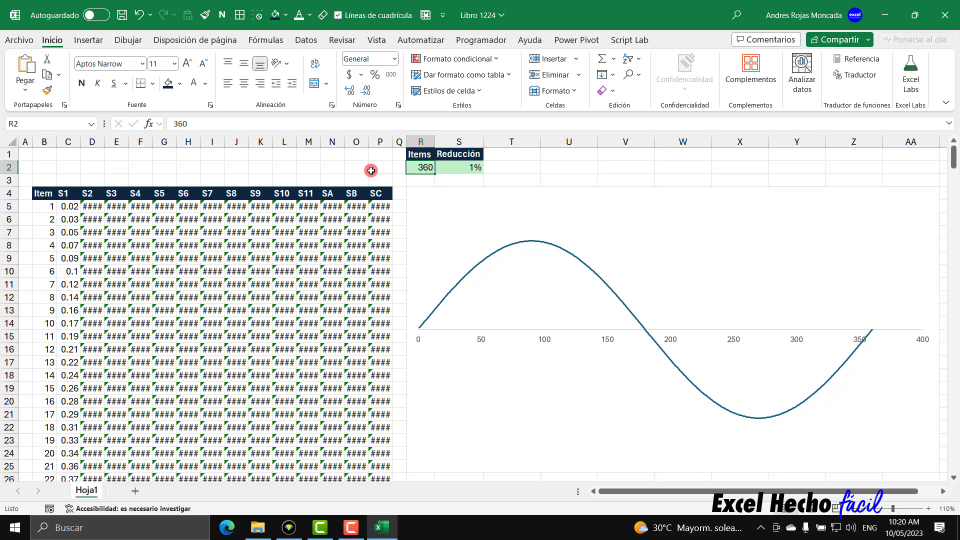
type("7")
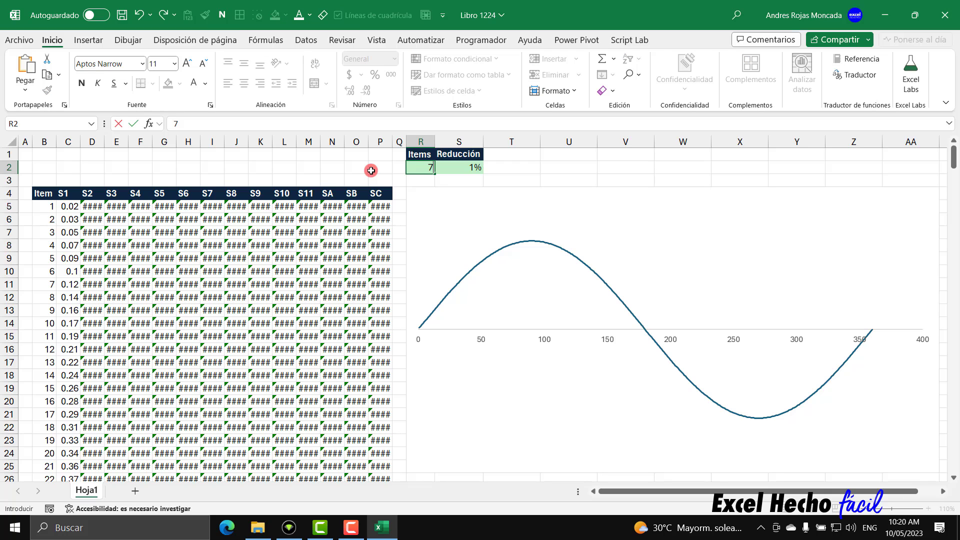
type("20")
key("Return")
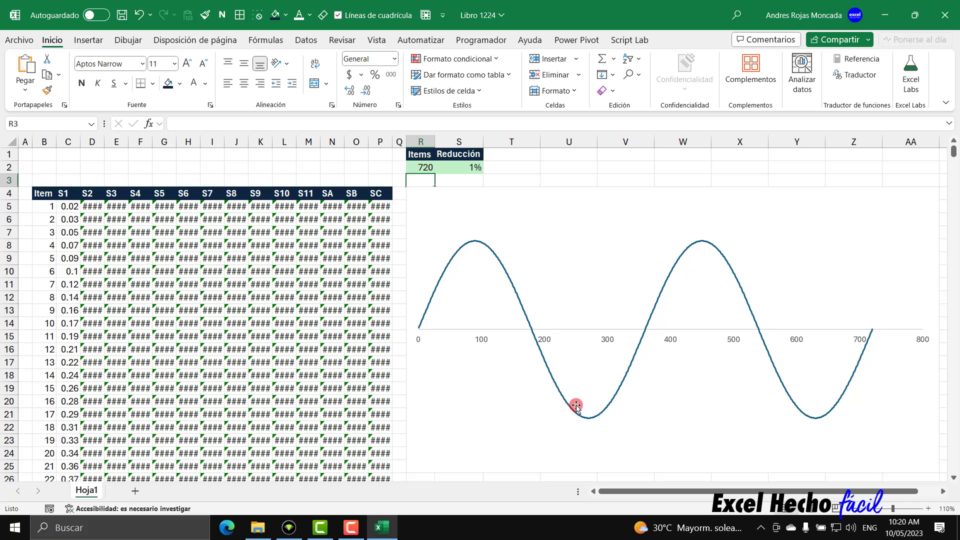
left_click(432, 171)
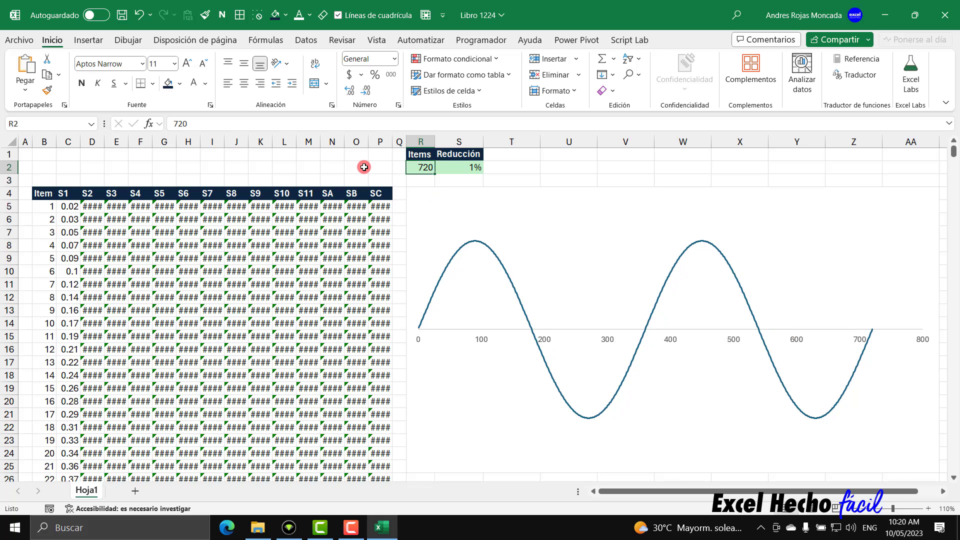
type("2440")
key("Return")
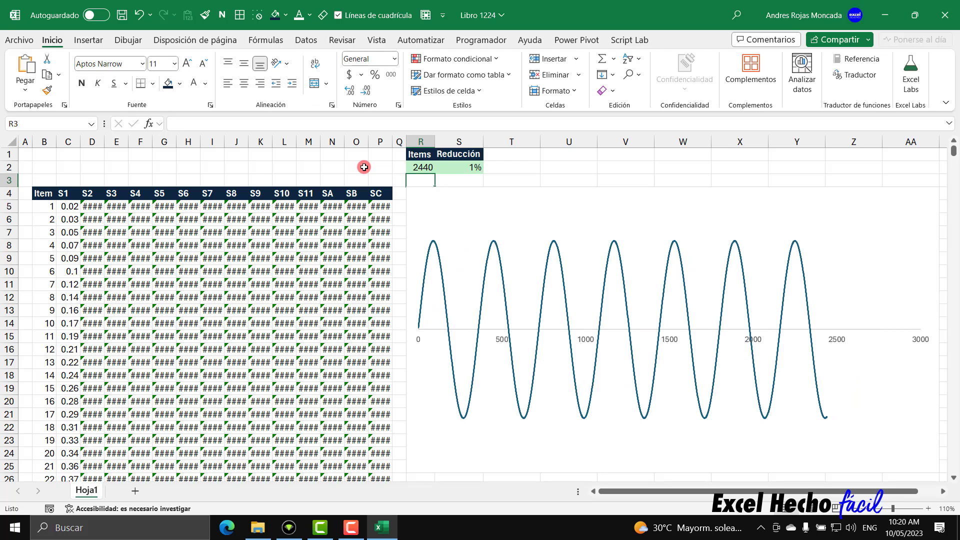
left_click(415, 169)
type("360")
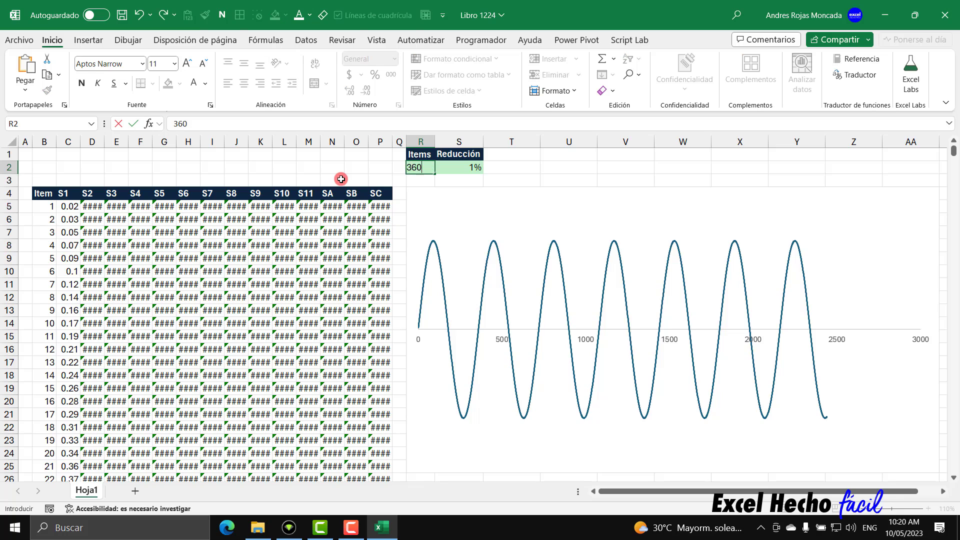
key("Return")
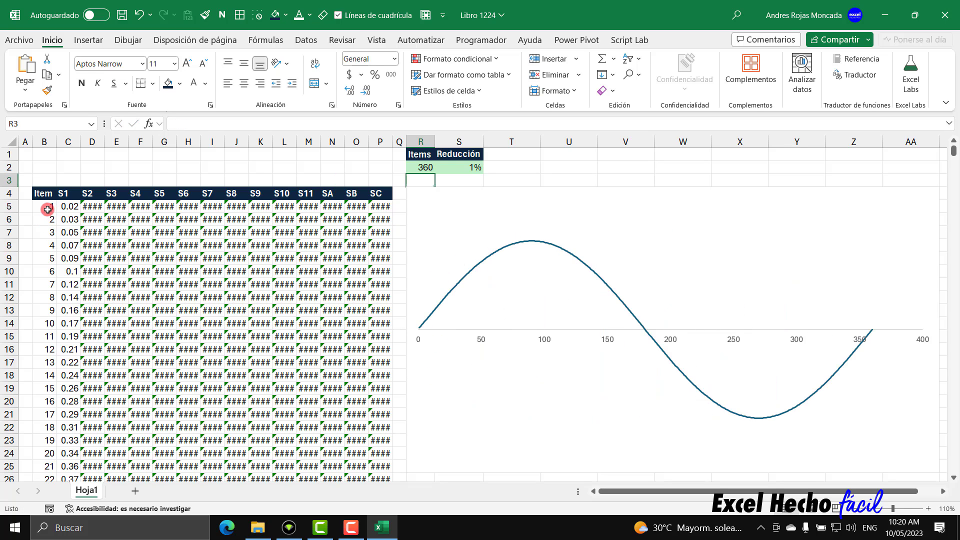
Extend the SI.CONJUNTO in B5's formula with the pair _col=3,_cos to fill the S2 column
left_click(45, 209)
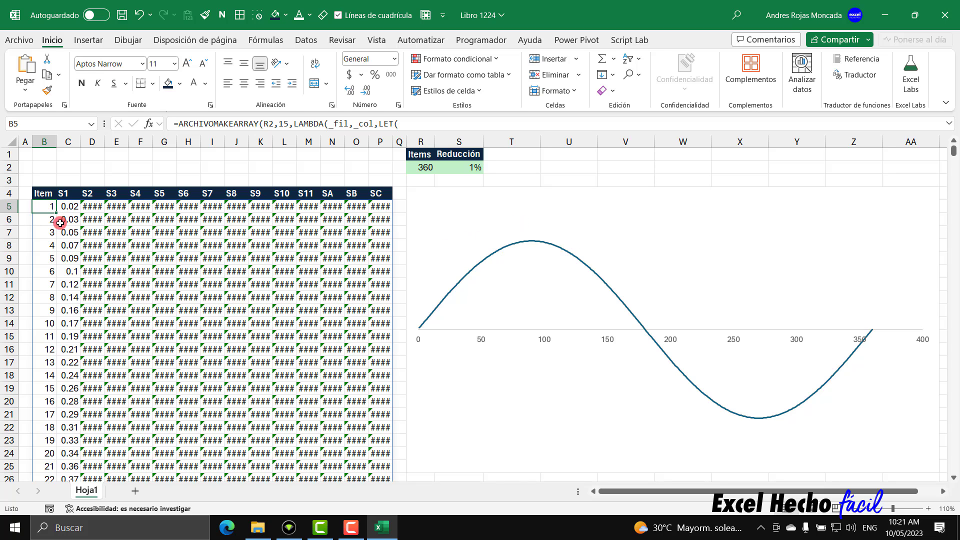
double_click(46, 207)
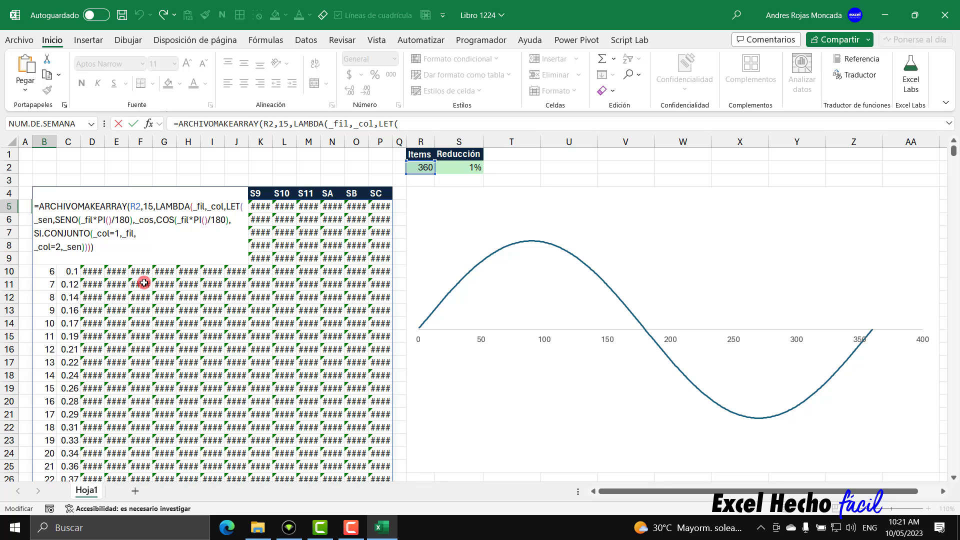
key("ctrl+End")
key("BackSpace")
key("BackSpace")
key("BackSpace")
key("BackSpace")
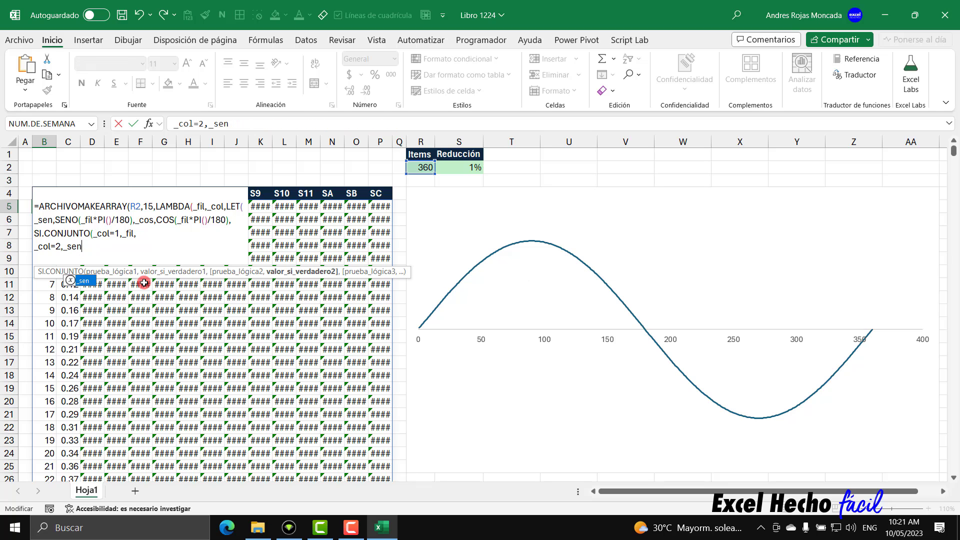
type(",")
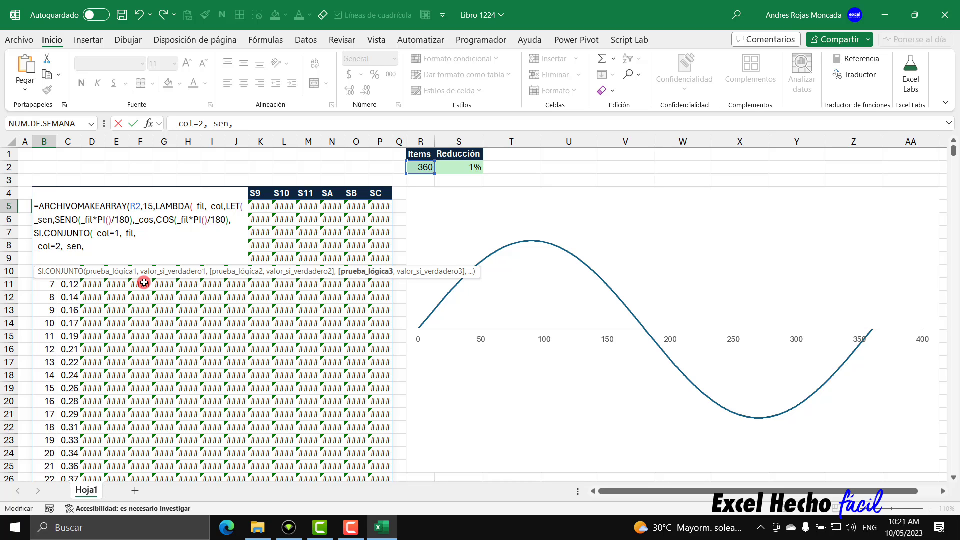
type("_col=3,_")
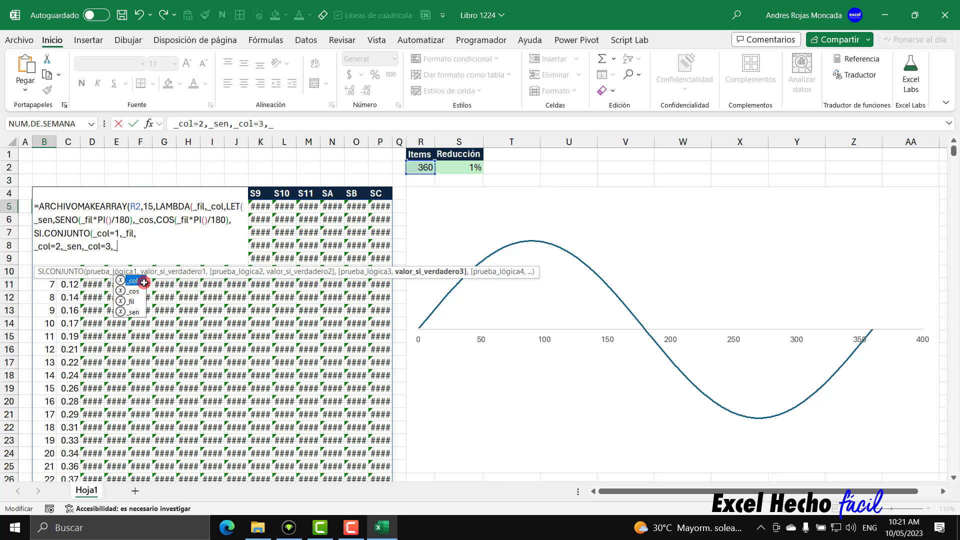
type("cos))))")
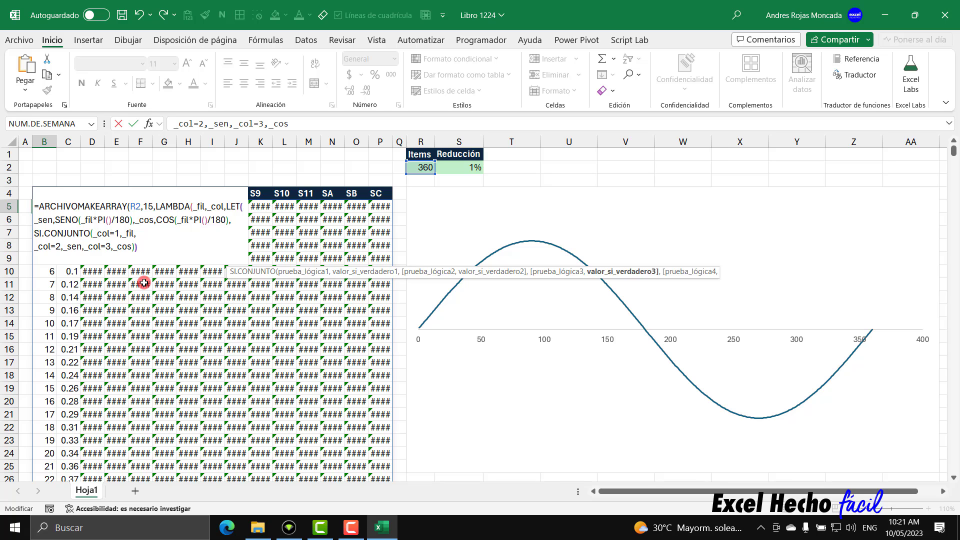
key("Return")
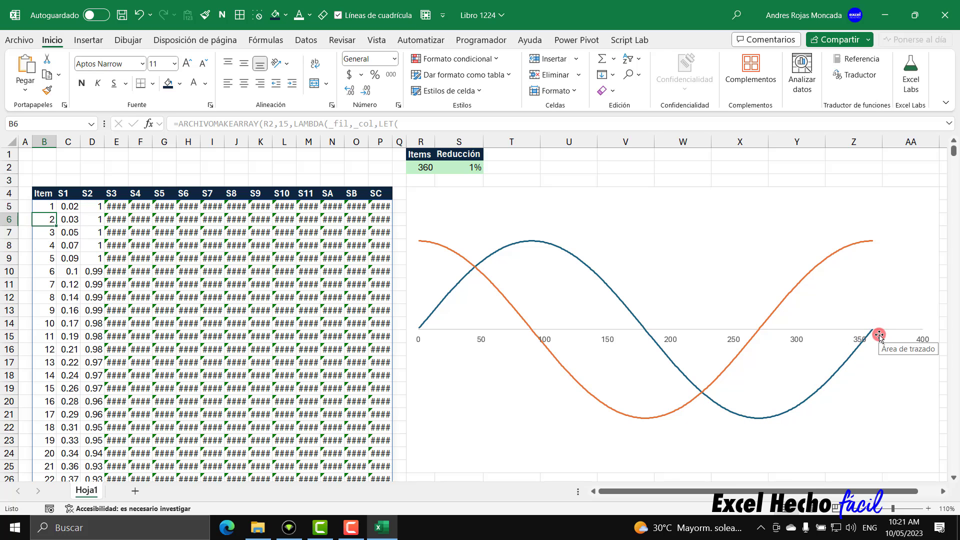
Reopen B5's formula and add the condition _col=4 on a new line inside SI.CONJUNTO
left_click(44, 206)
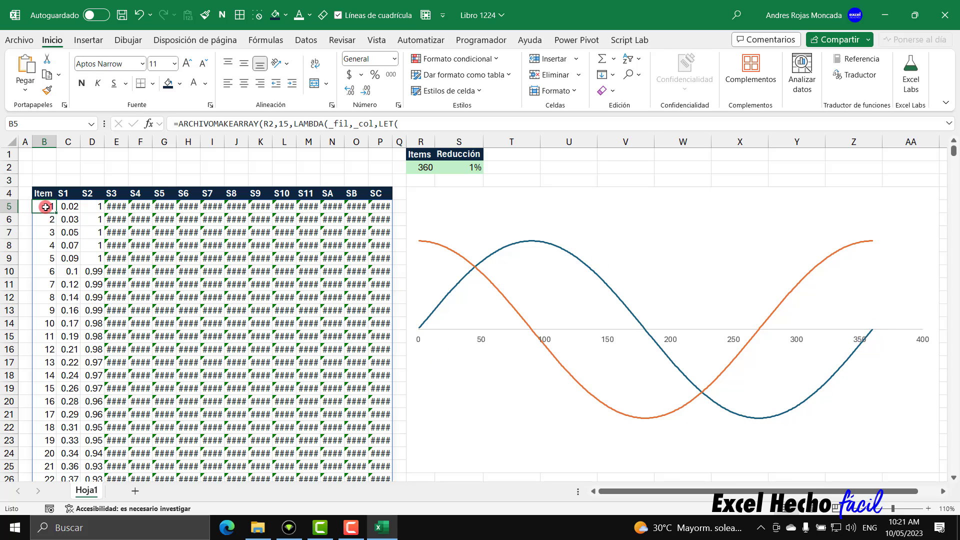
key("F2")
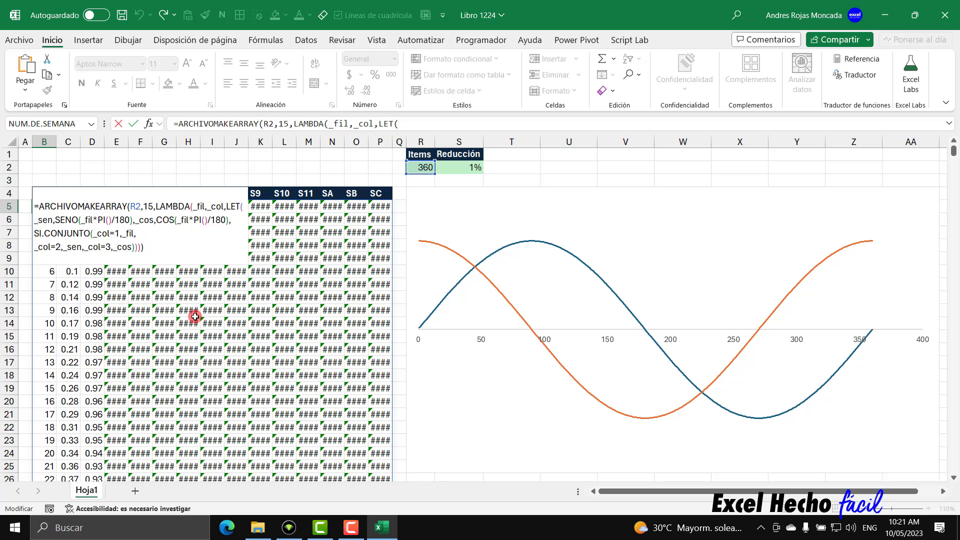
key("BackSpace")
key("BackSpace")
key("BackSpace")
key("BackSpace")
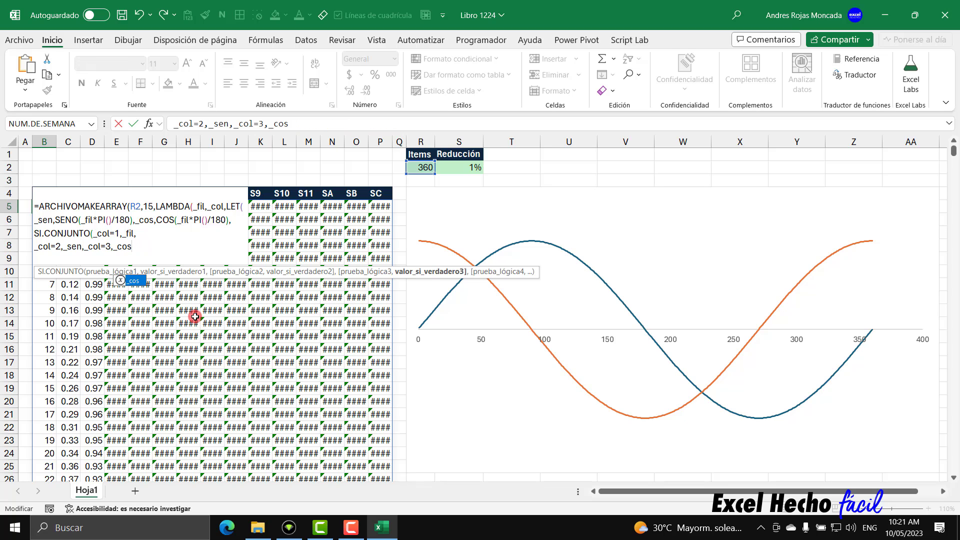
type(",")
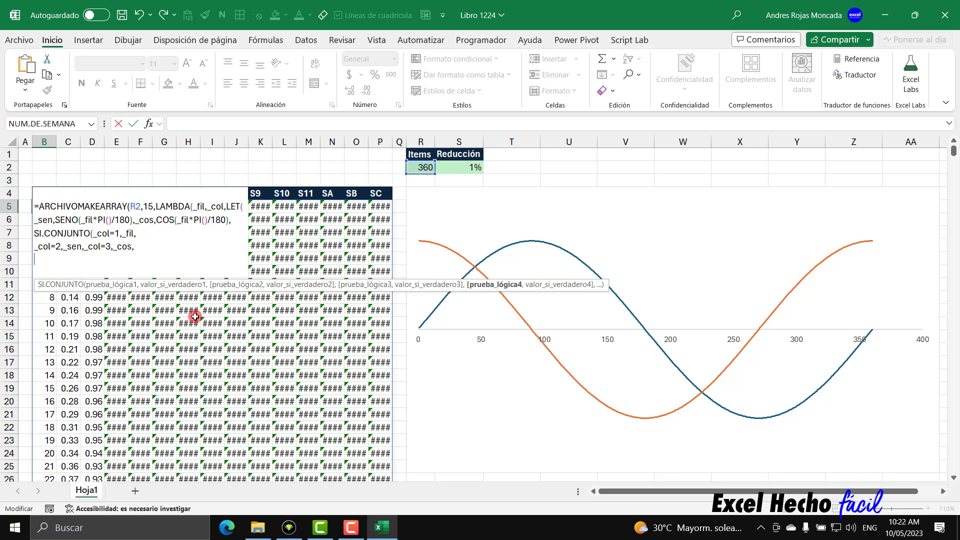
type("_cpo")
key("BackSpace")
key("BackSpace")
type("o")
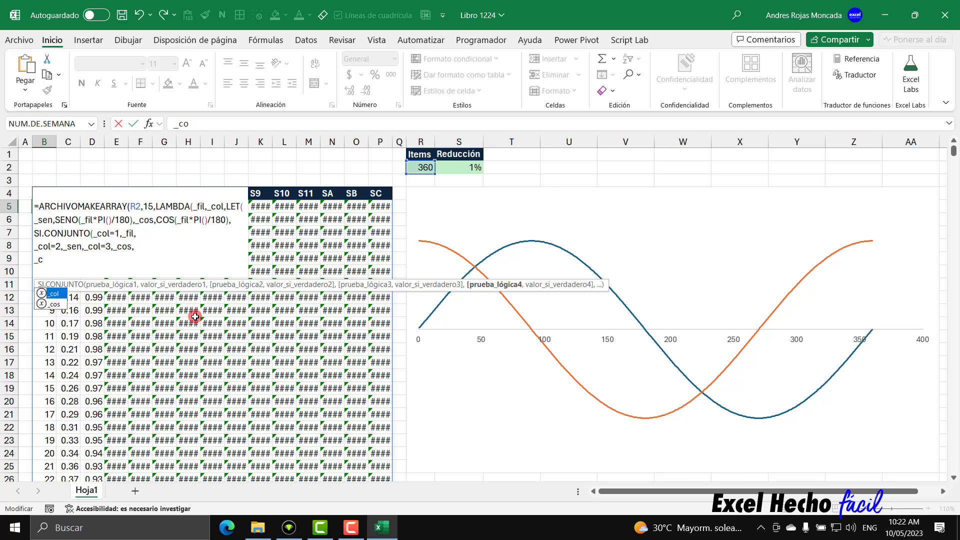
type("l=")
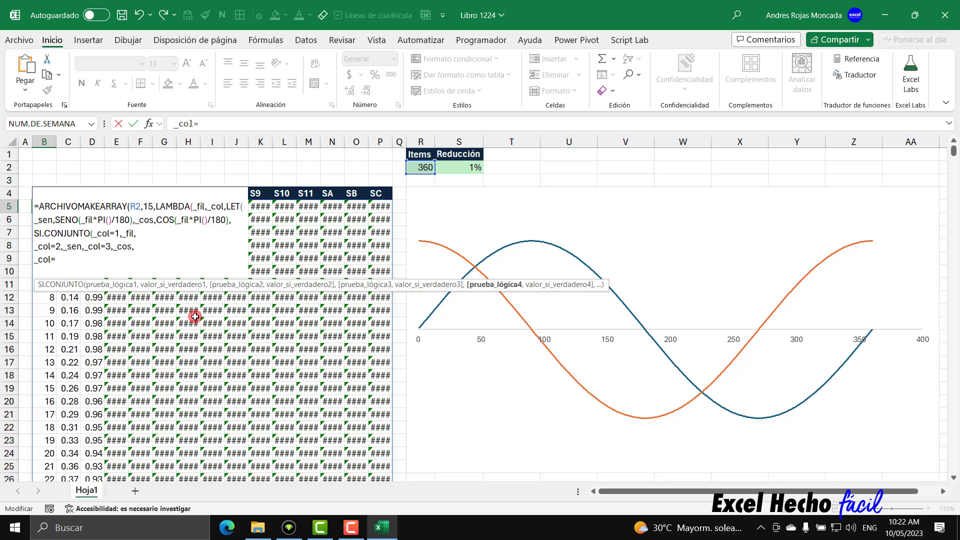
type("4,")
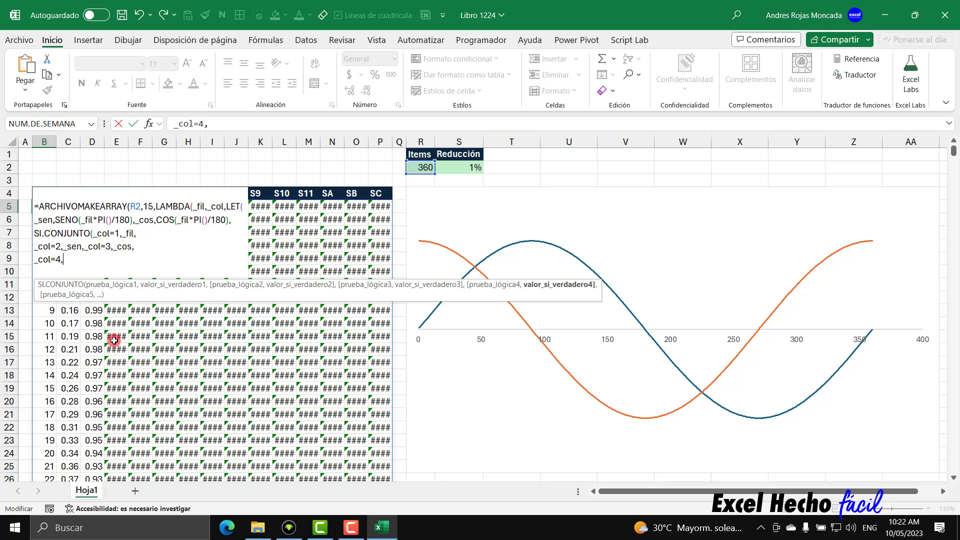
Return RAIZ(ABS(_sen)) for the _col=4 condition, and close and enter the formula
type("ra")
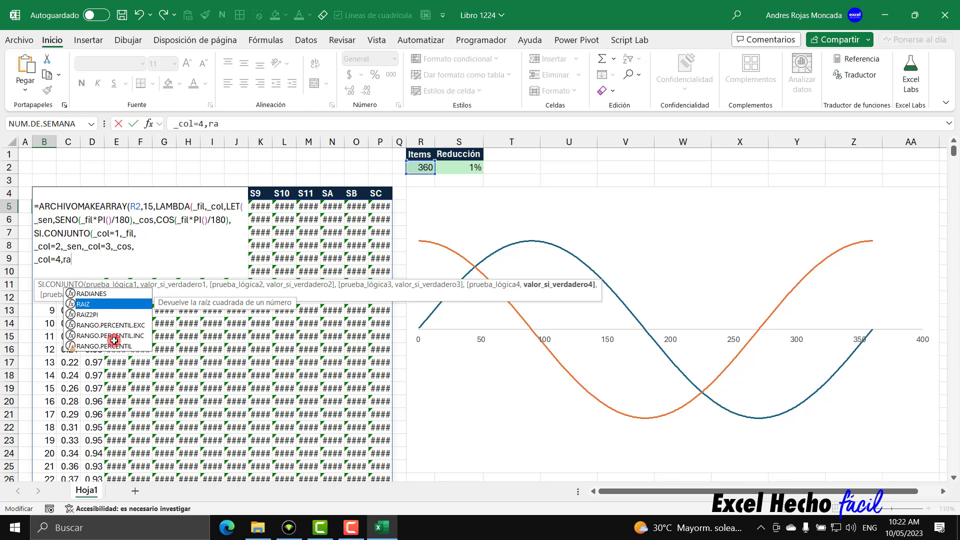
key("Tab")
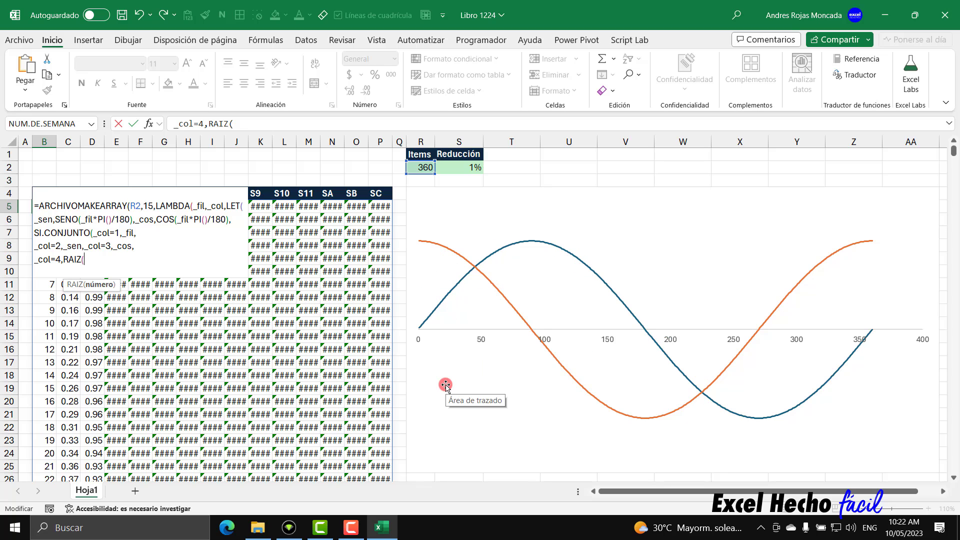
type("ab")
key("Tab")
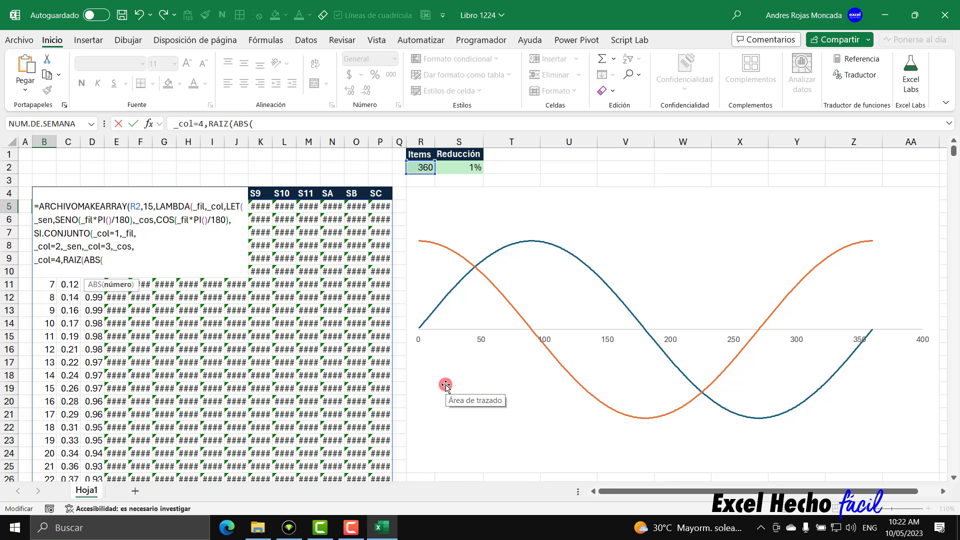
type("_sen)))")
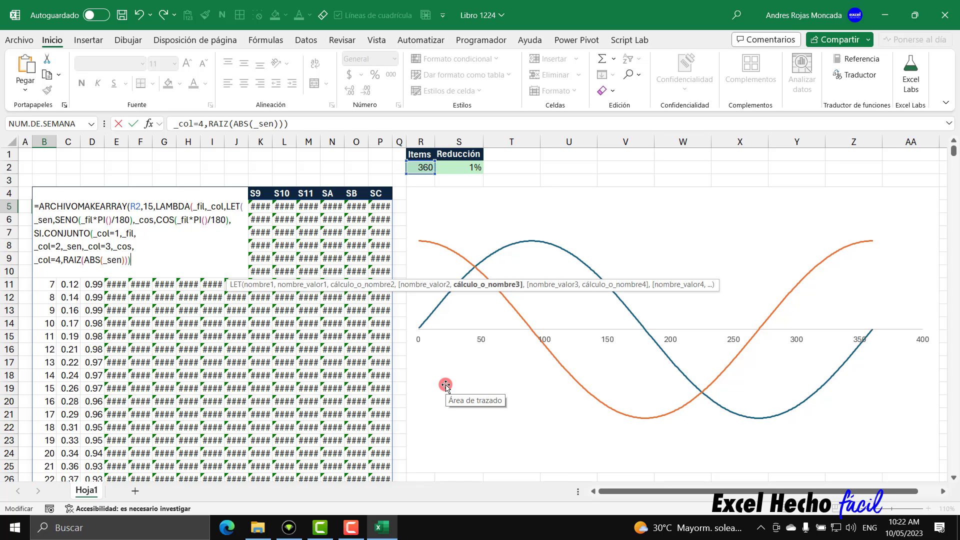
type(")))")
key("Return")
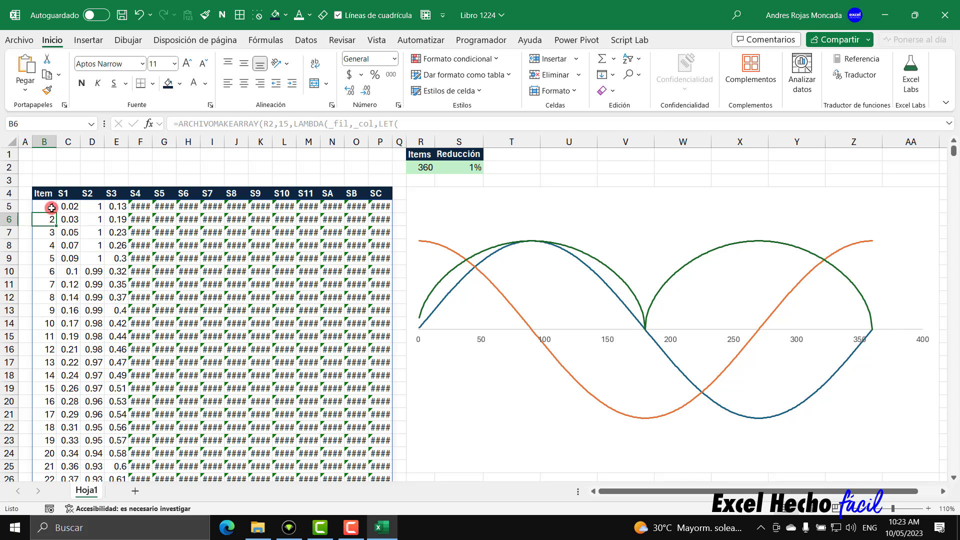
Reopen B5's formula and add the condition _col=5 after RAIZ(ABS(_sen)) inside SI.CONJUNTO
left_click(52, 208)
key("F2")
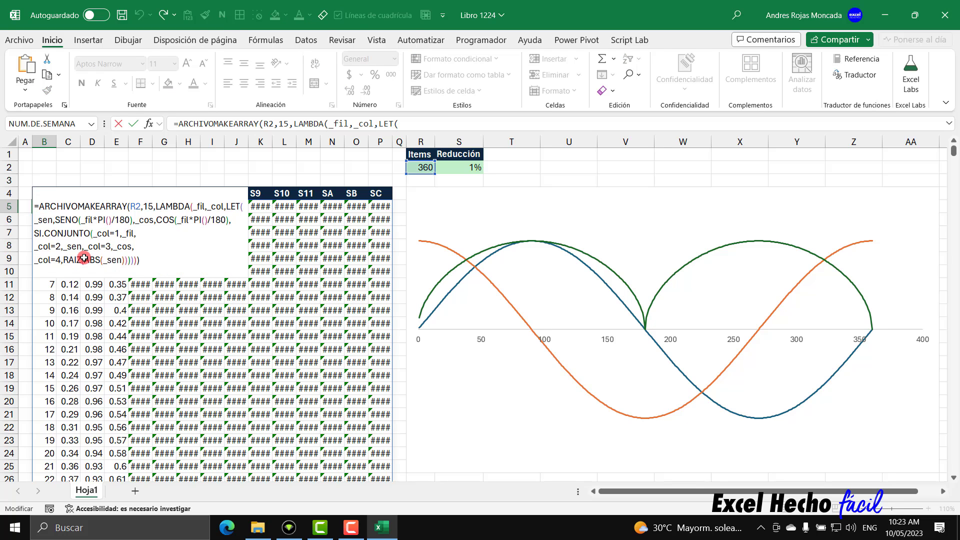
key("BackSpace")
key("BackSpace")
key("BackSpace")
key("BackSpace")
key("BackSpace")
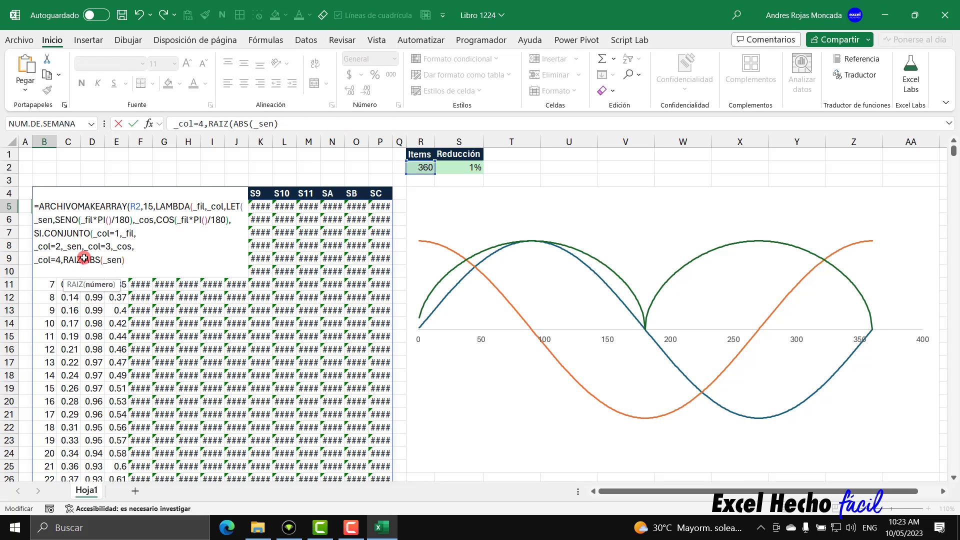
type(")")
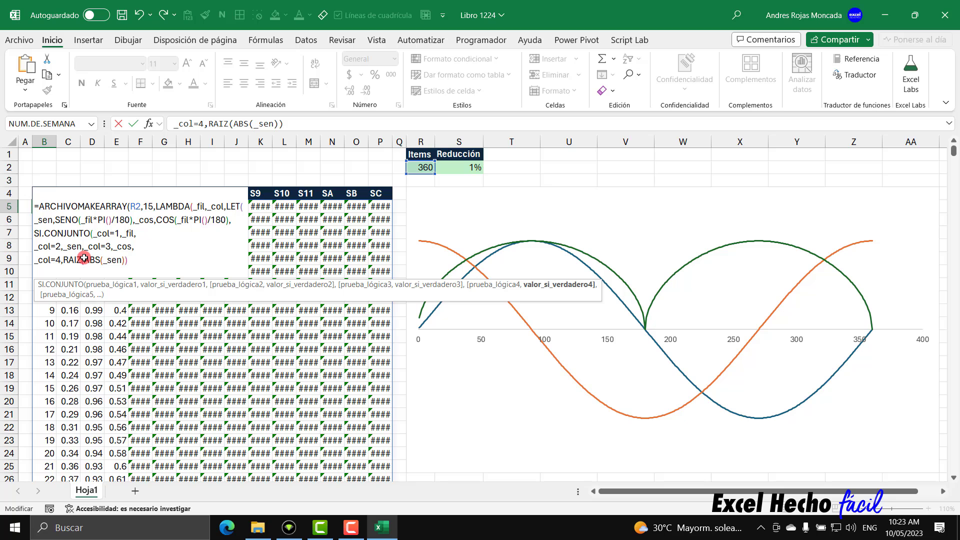
type("),_col")
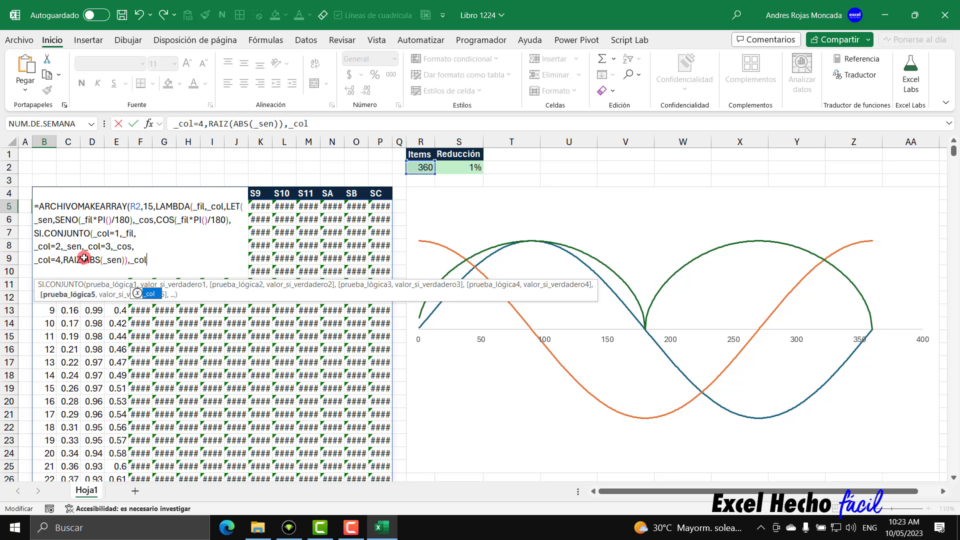
type("=5")
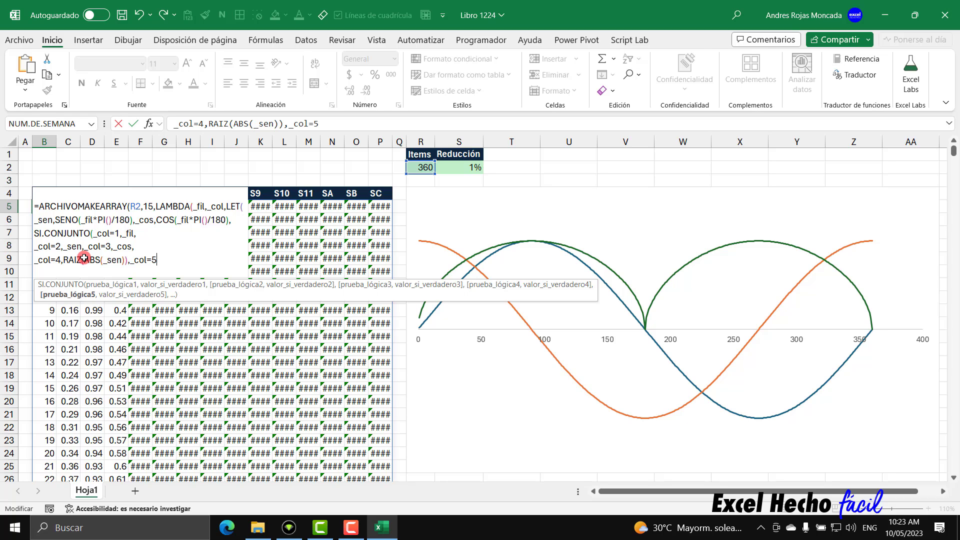
Return RAIZ(ABS(_cos)) for the _col=5 condition, and close and enter the formula
type(",RAIZ(")
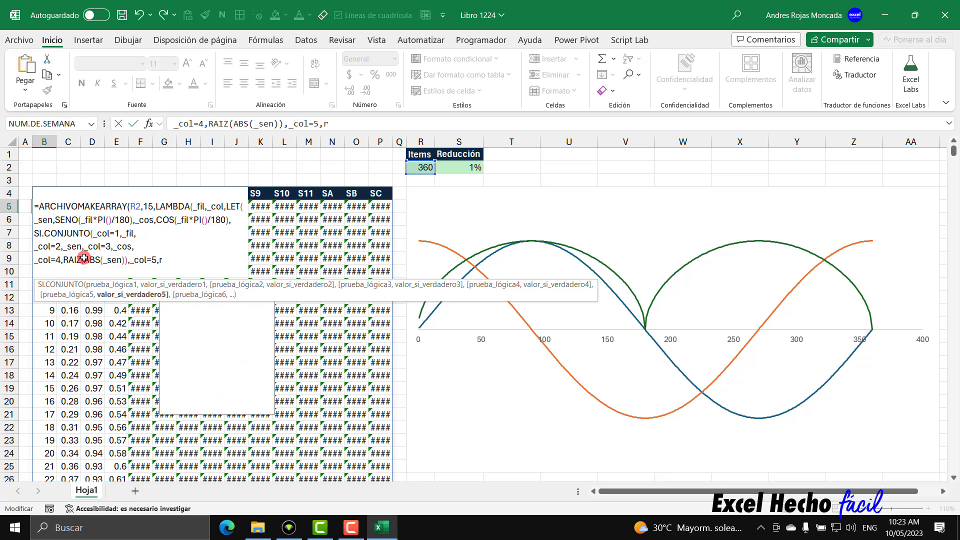
type("ABS(_")
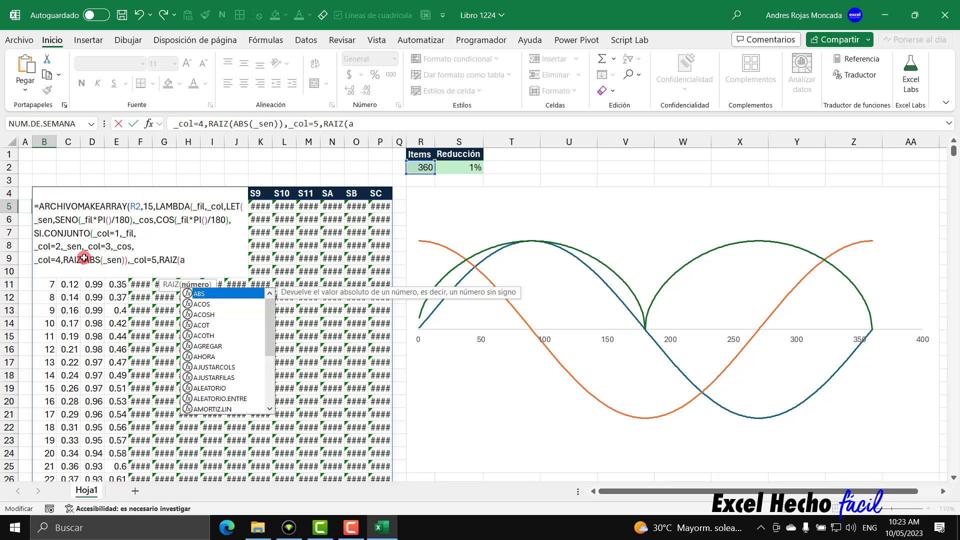
type("c")
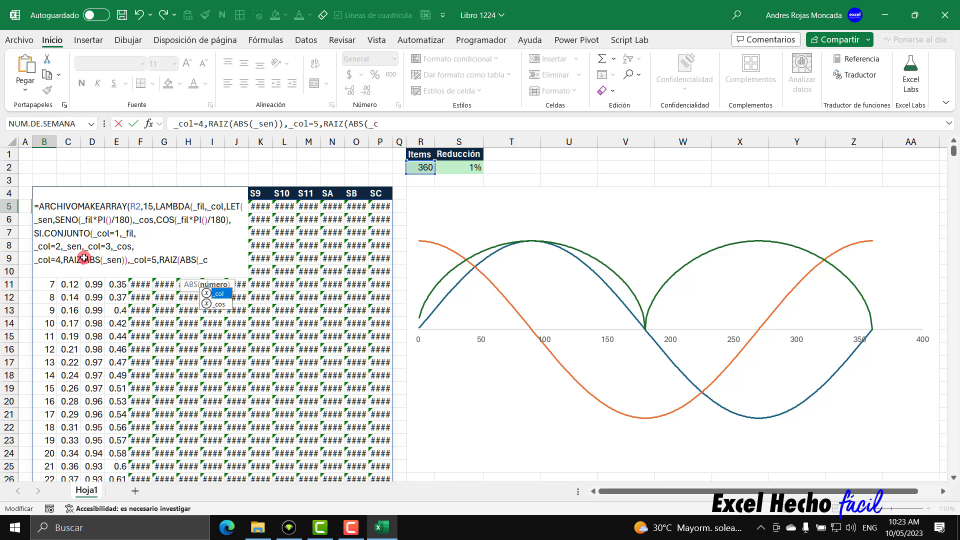
key("Down")
key("Tab")
type(")")
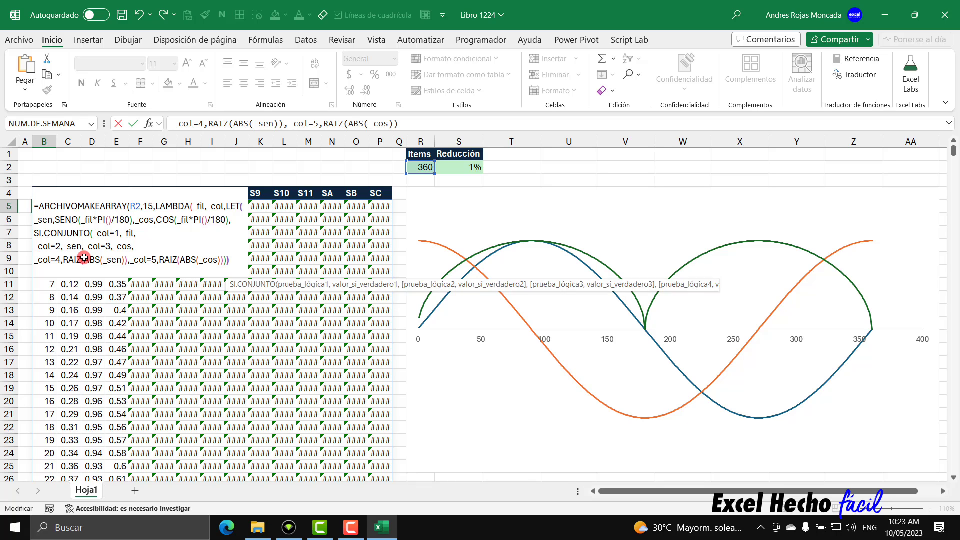
type("))")
key("Return")
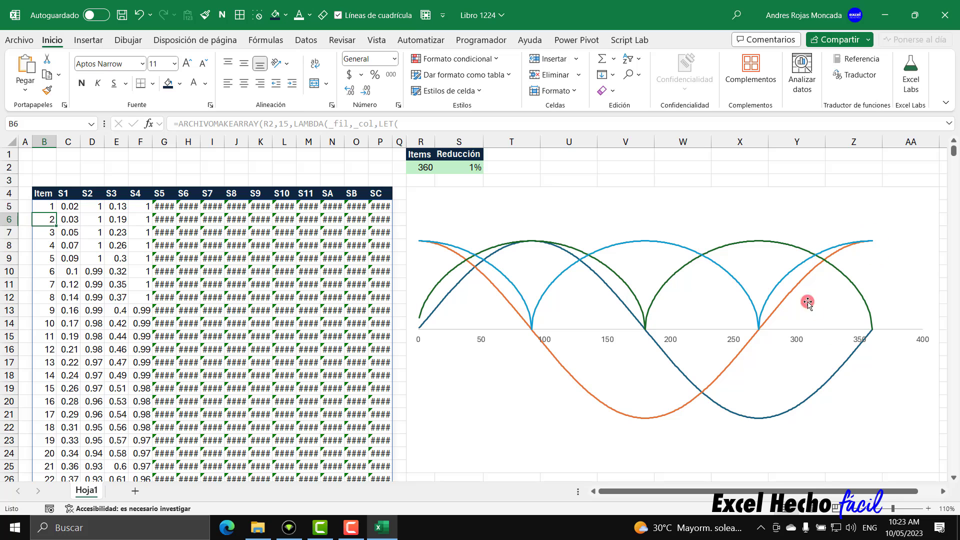
Reopen B5's formula and add the condition _col=6 on a new line inside SI.CONJUNTO
left_click(49, 207)
key("F2")
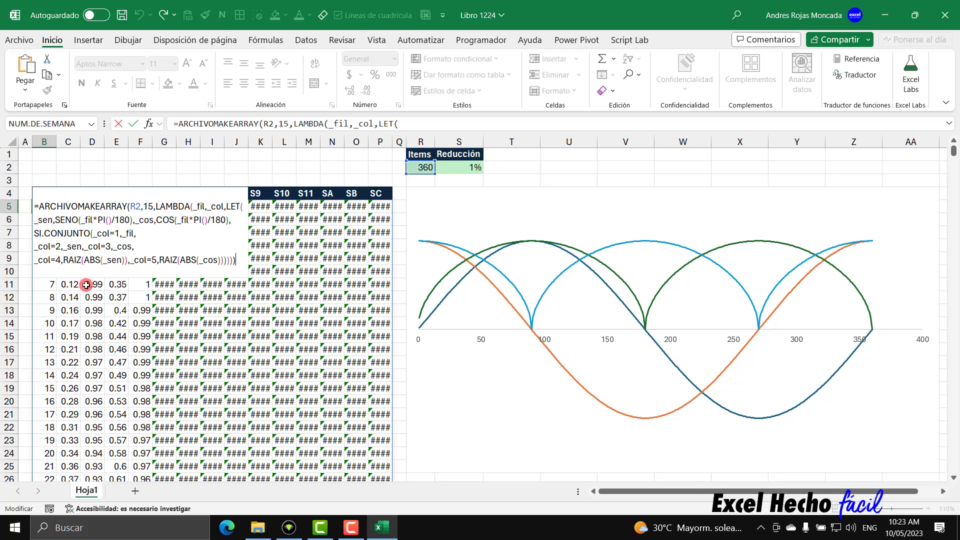
key("BackSpace")
key("BackSpace")
key("BackSpace")
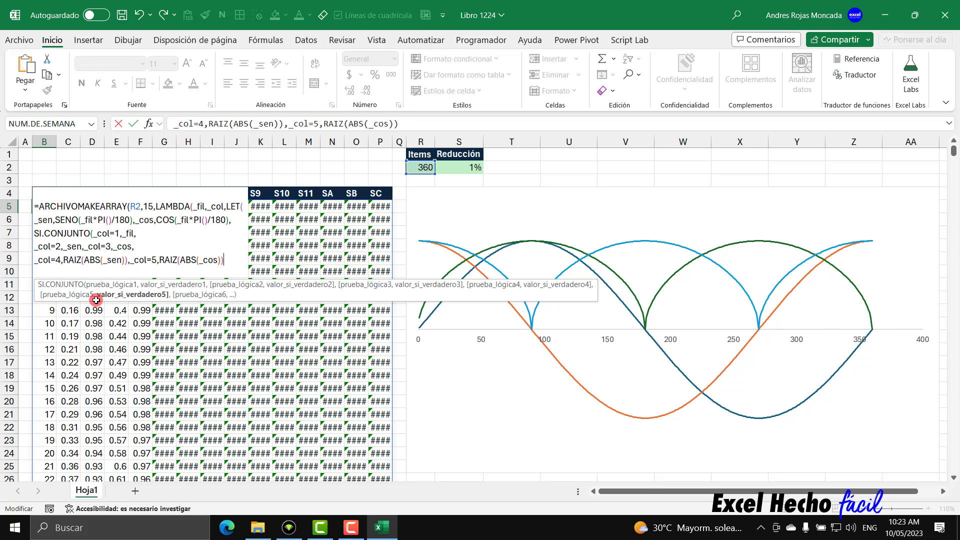
type(",")
key("alt+Return")
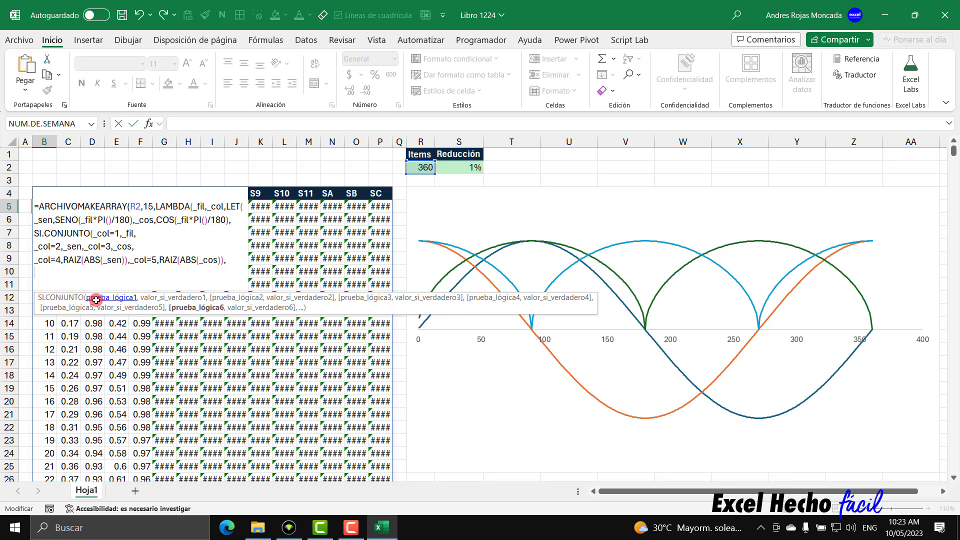
type("+col")
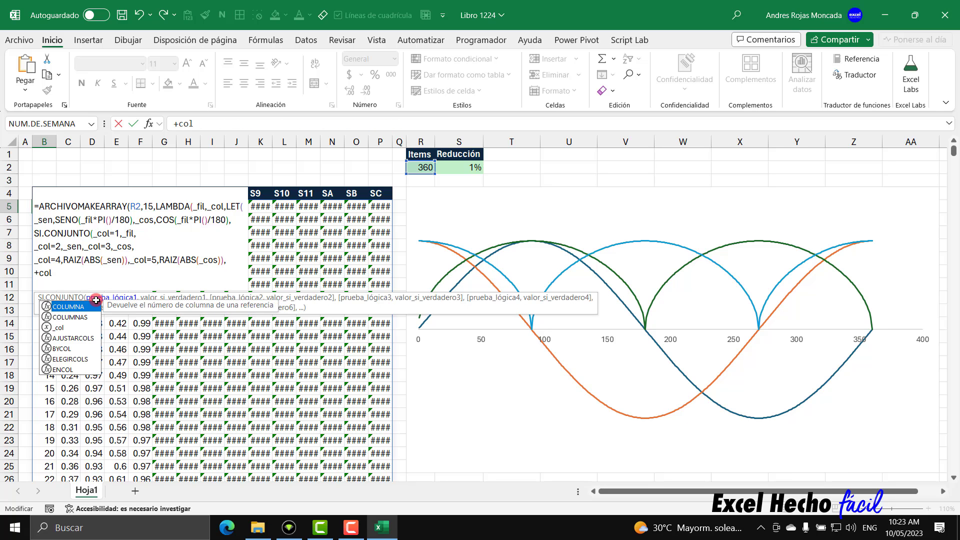
key("BackSpace")
key("BackSpace")
key("BackSpace")
key("BackSpace")
type("_co")
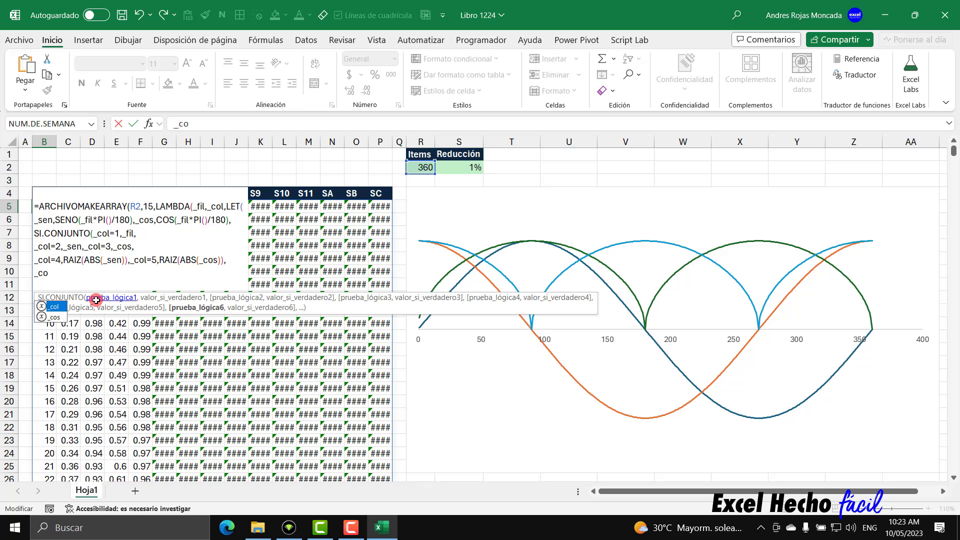
key("Tab")
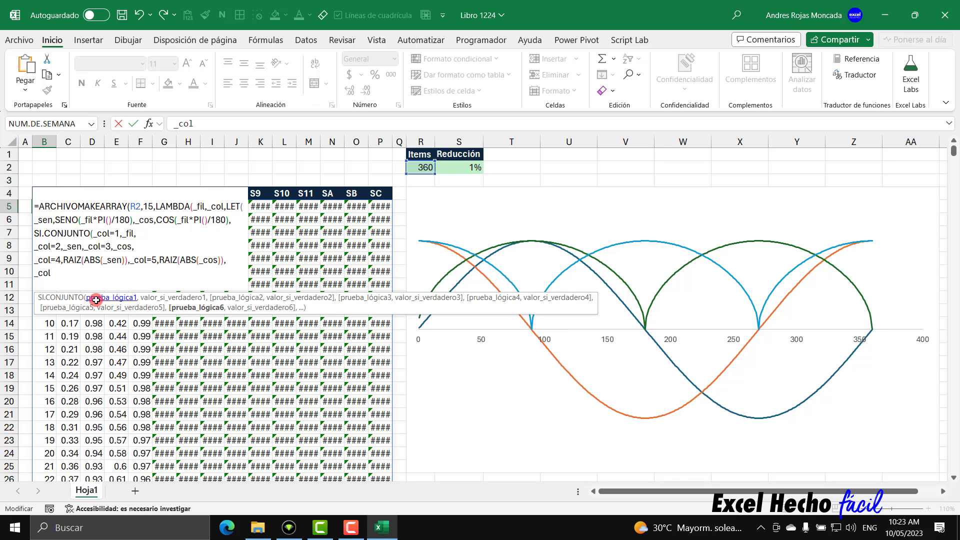
type("=6,")
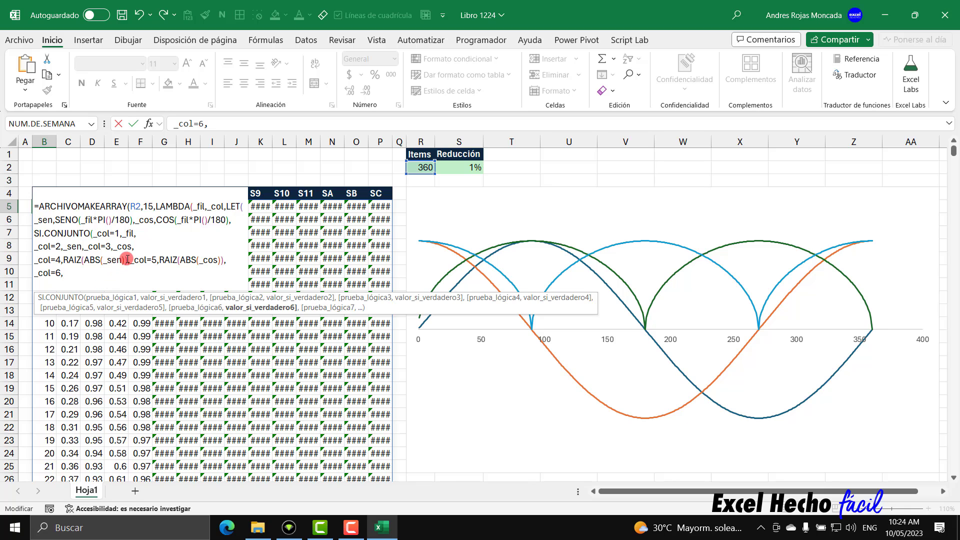
Reuse a copy of RAIZ(ABS(_sen)) multiplied by _fil as the _col=6 result, and close and enter the formula
left_click_drag(128, 259, 64, 259)
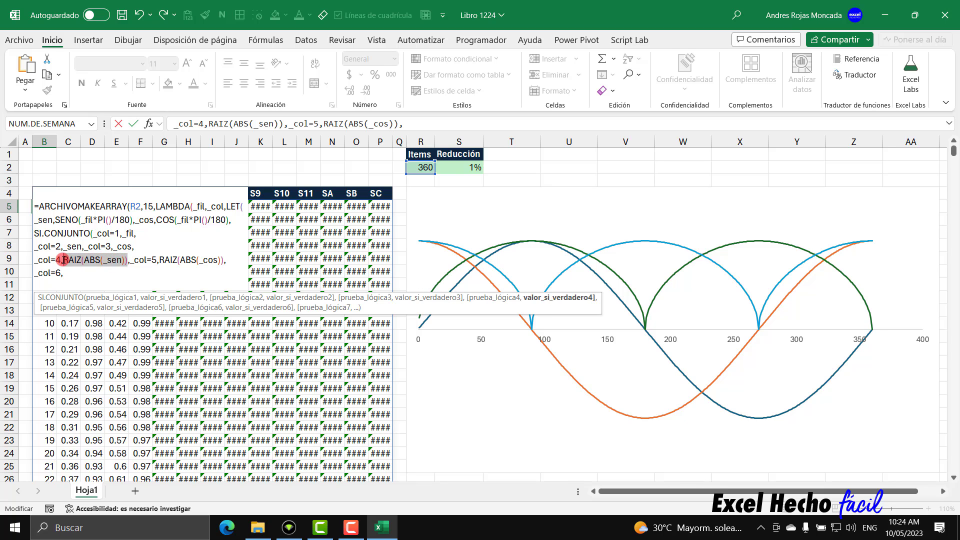
key("ctrl+c")
left_click(70, 271)
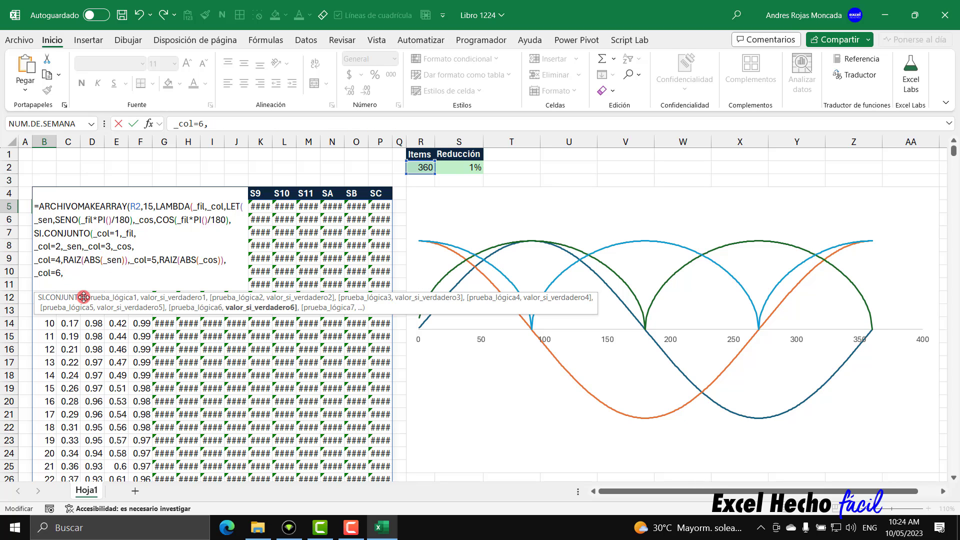
key("ctrl+v")
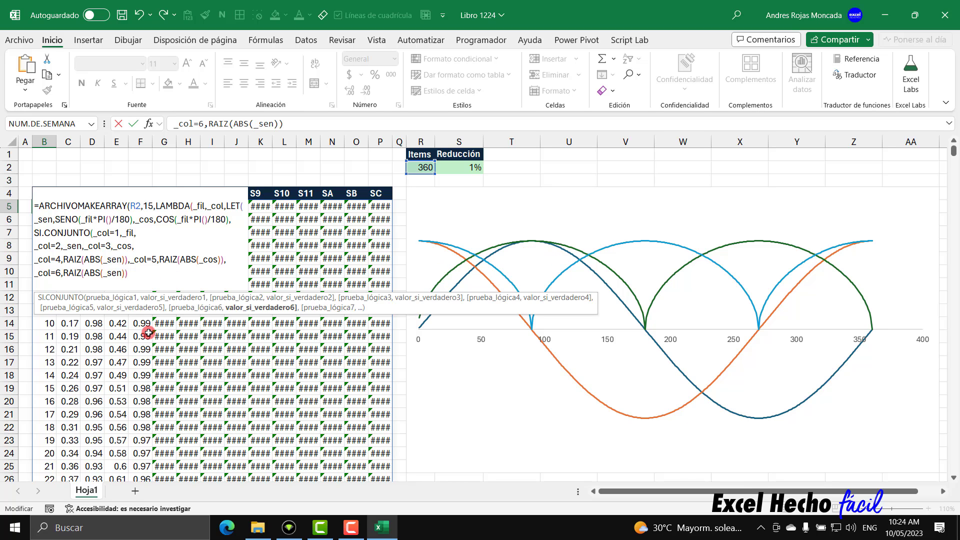
type("*")
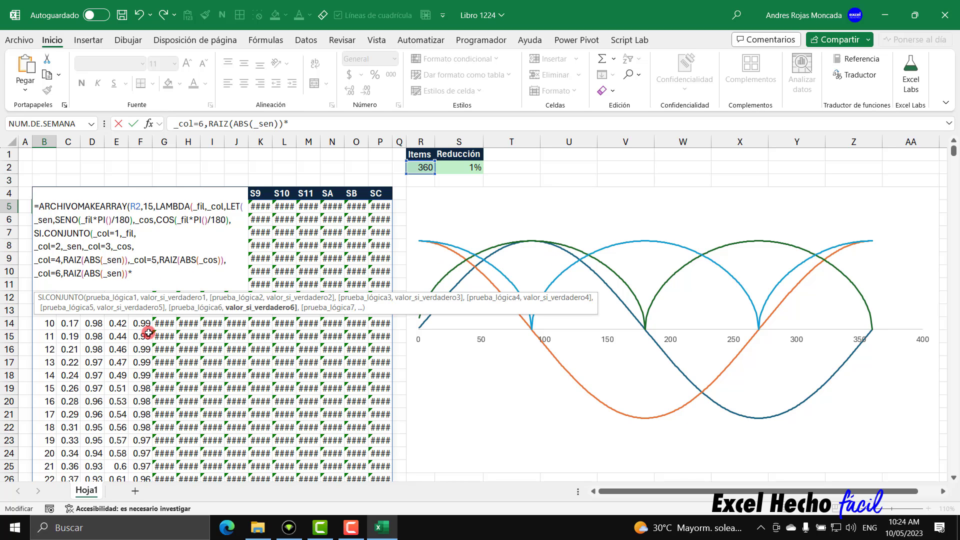
type("_")
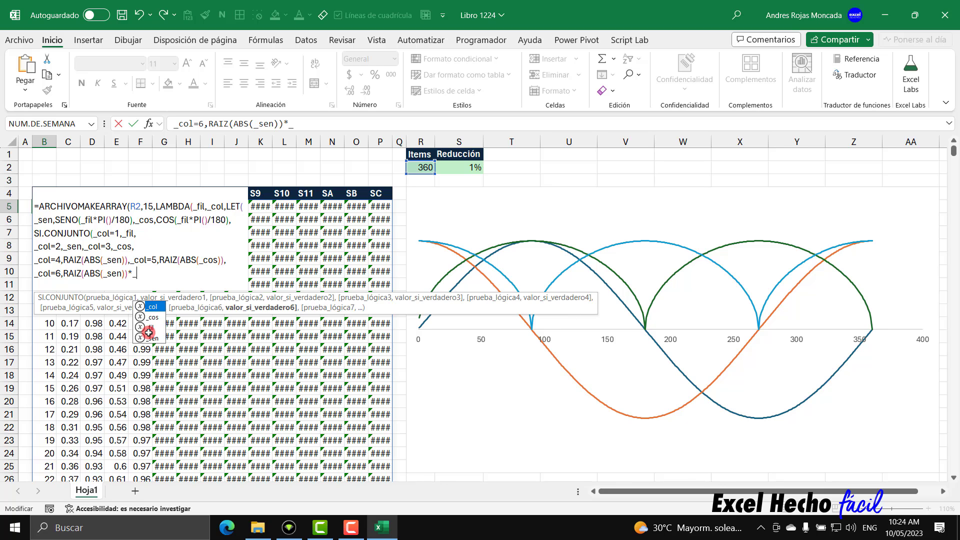
double_click(149, 332)
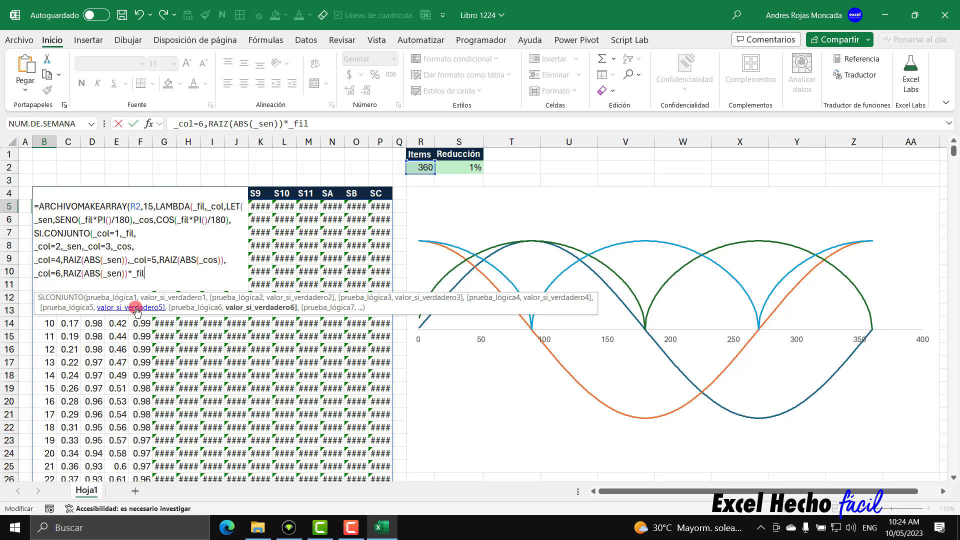
type("))))")
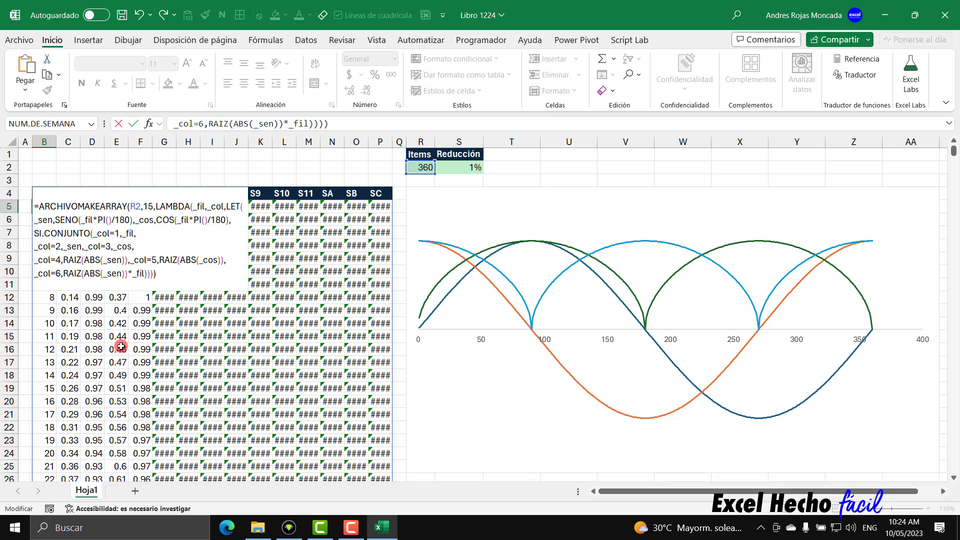
key("Return")
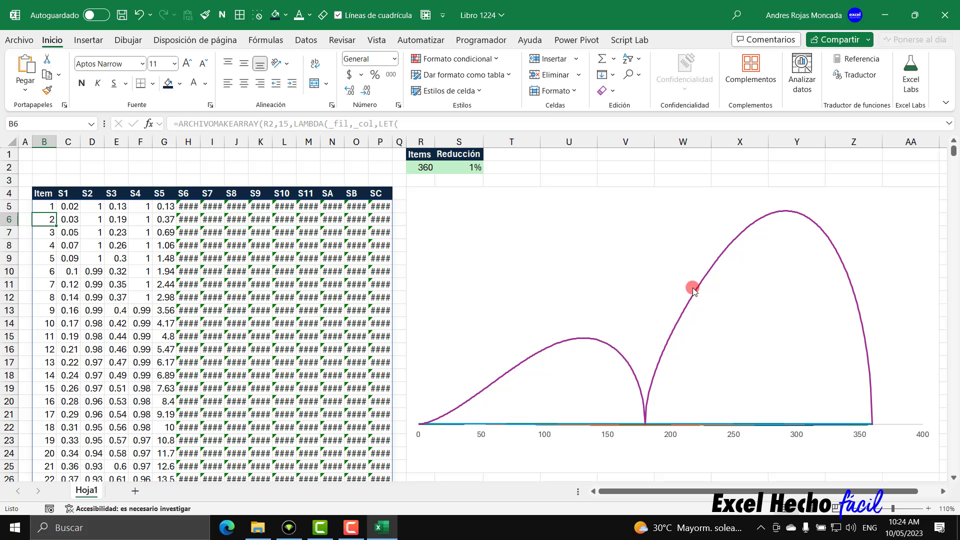
Scale the _col=6 result in B5's formula by multiplying _fil by the Reducción cell S2
left_click(48, 207)
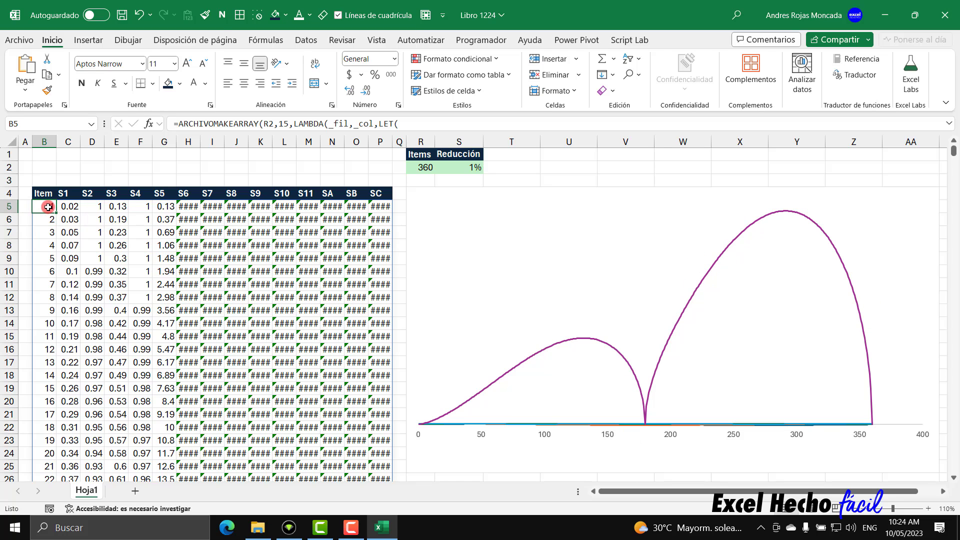
double_click(48, 207)
left_click(143, 273)
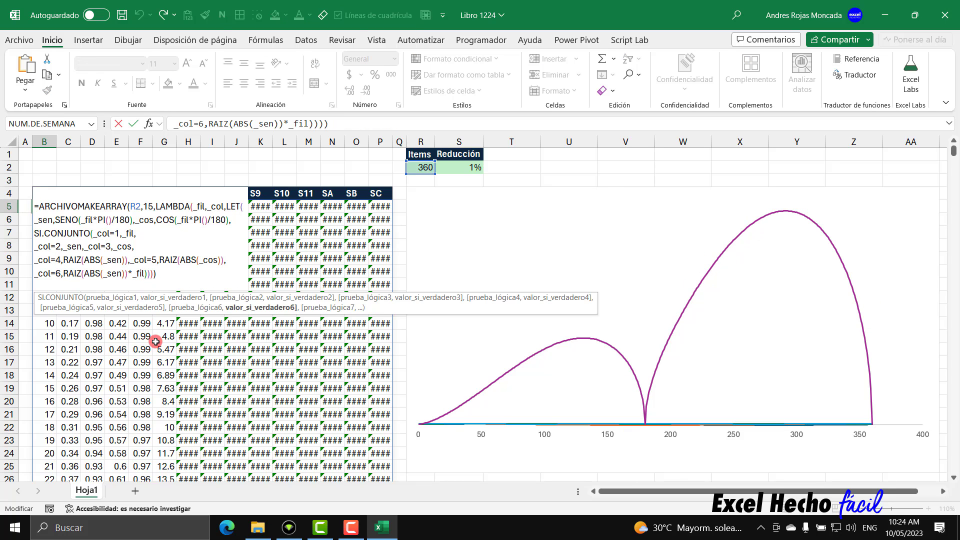
type("*")
left_click(459, 167)
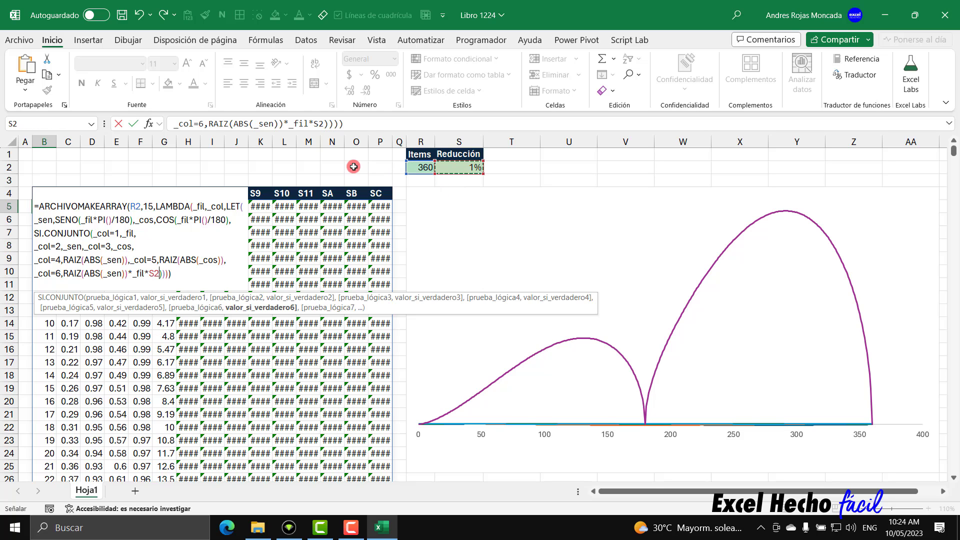
key("Return")
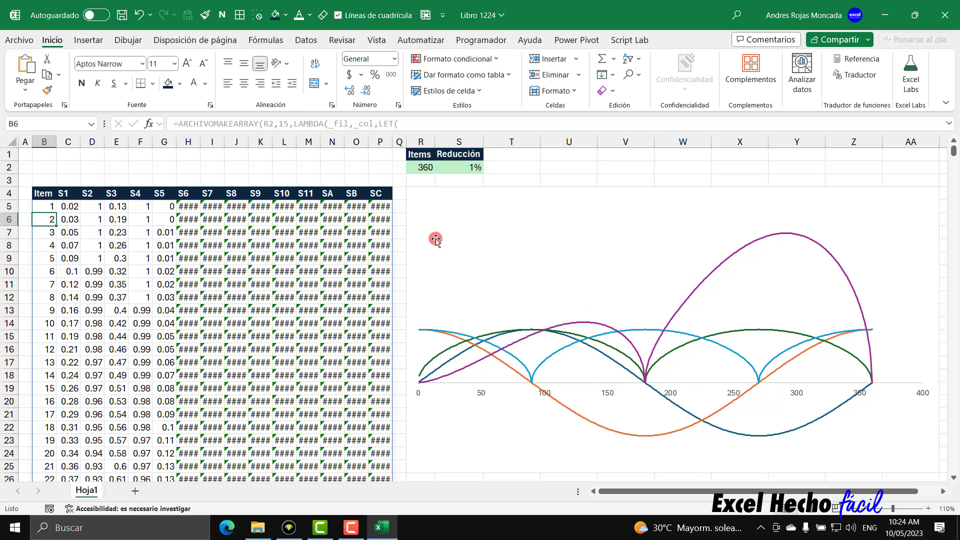
Test the chart with Items in R2 set to 720, and restore the value to 360
left_click(412, 168)
type("720")
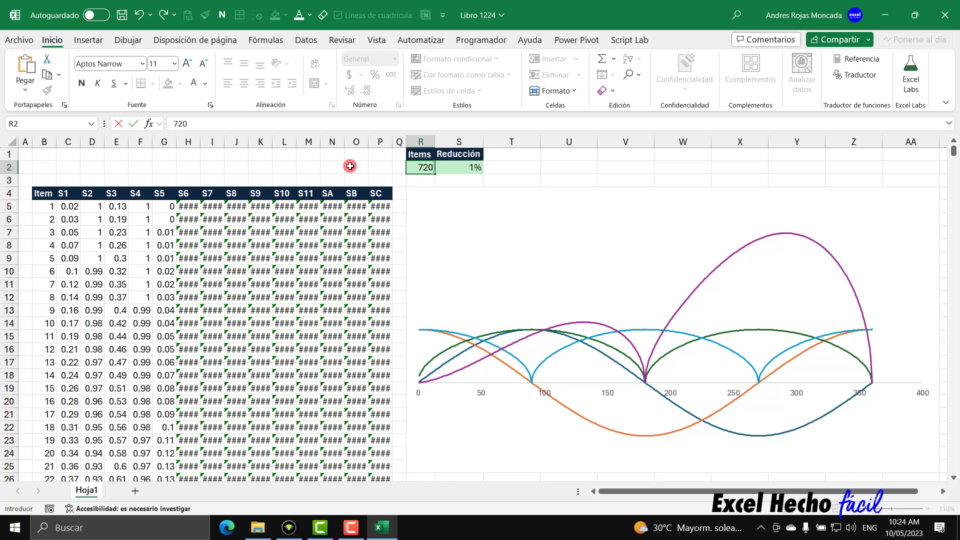
key("Return")
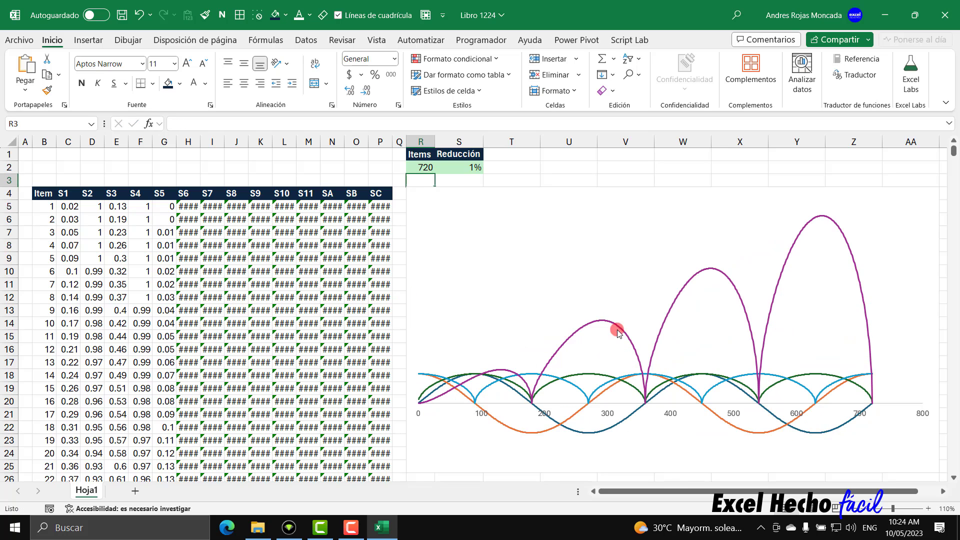
left_click(431, 170)
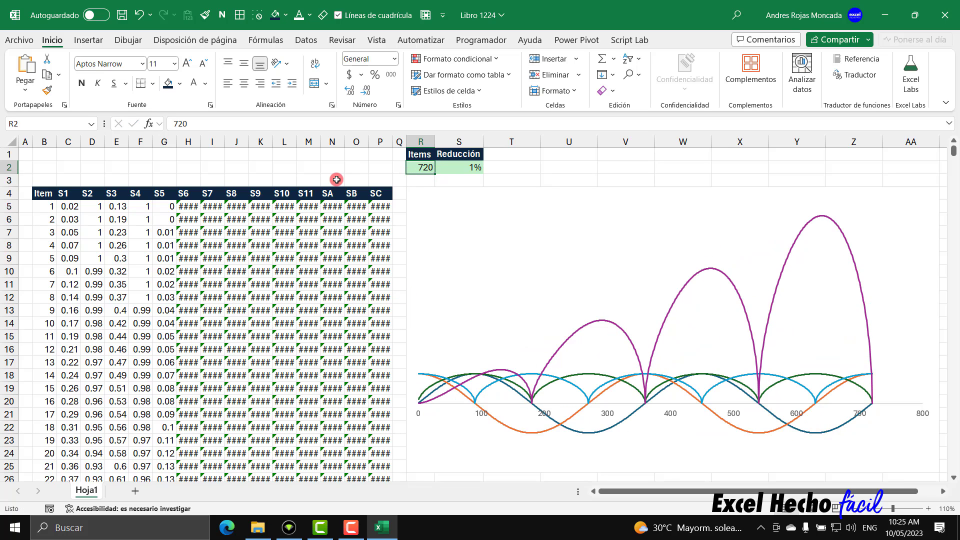
type("360")
key("Return")
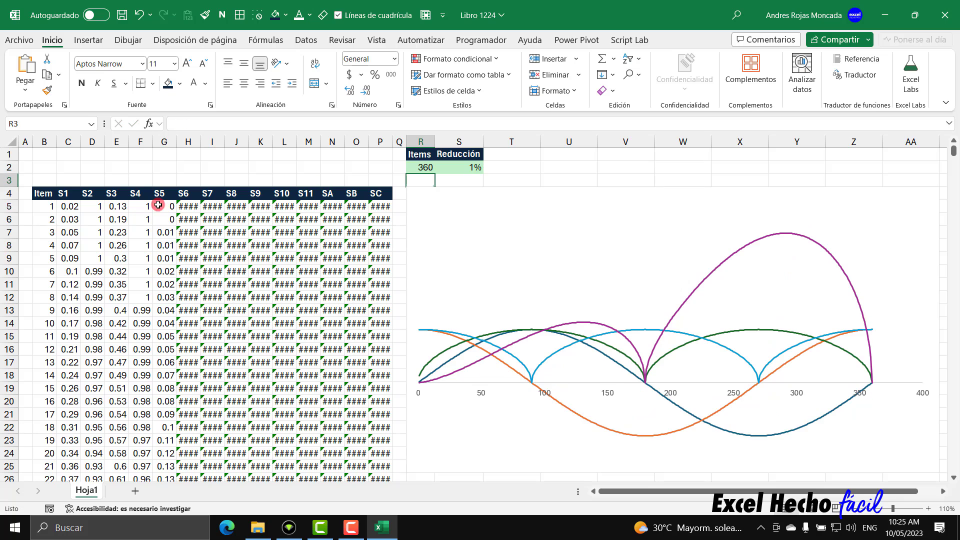
Reopen B5's formula and add the condition _col=7 to SI.CONJUNTO after the _col=6 result
left_click(59, 207)
key("F2")
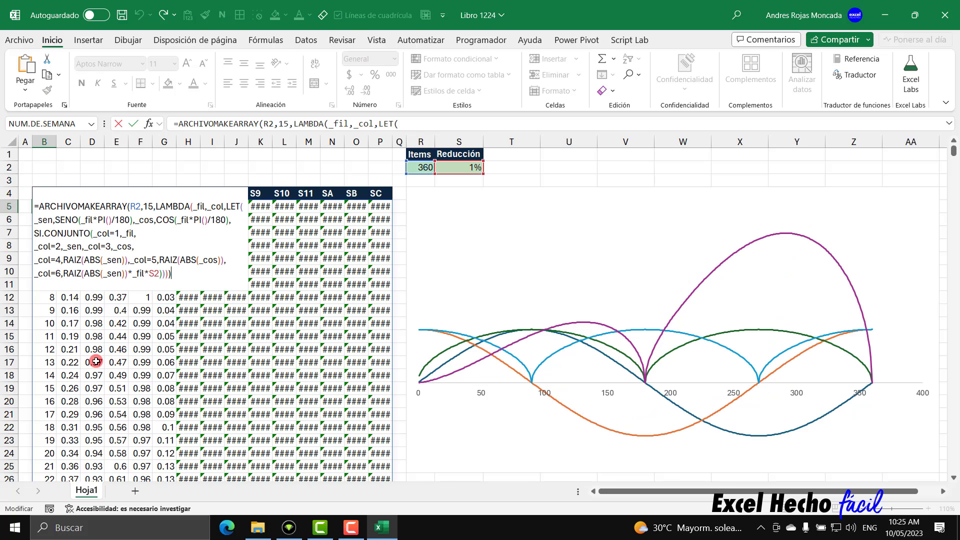
key("BackSpace")
key("BackSpace")
key("BackSpace")
key("BackSpace")
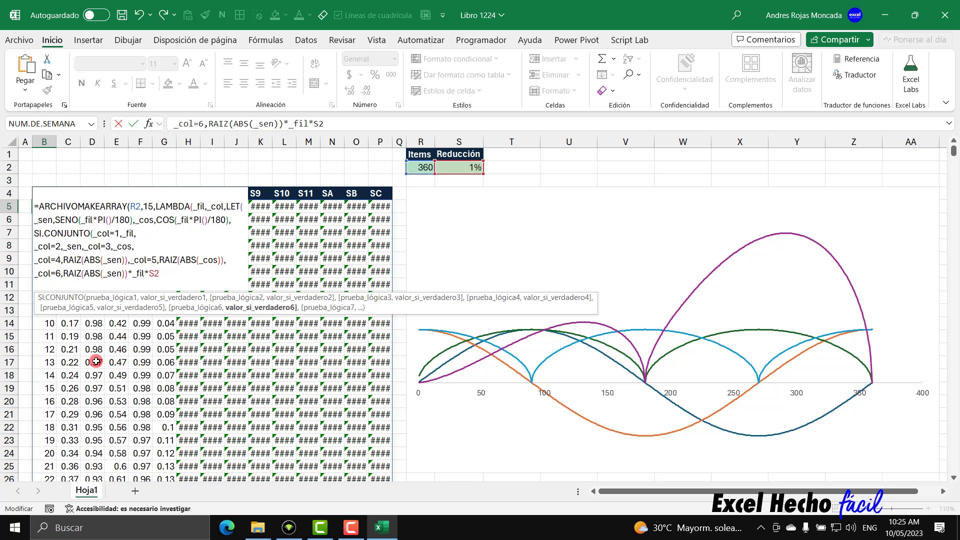
type(",")
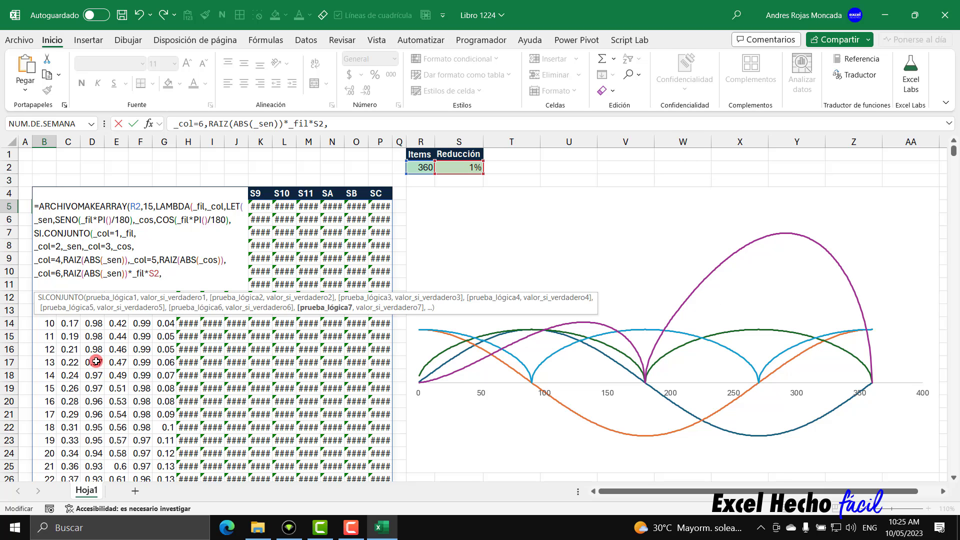
type("_col=7,")
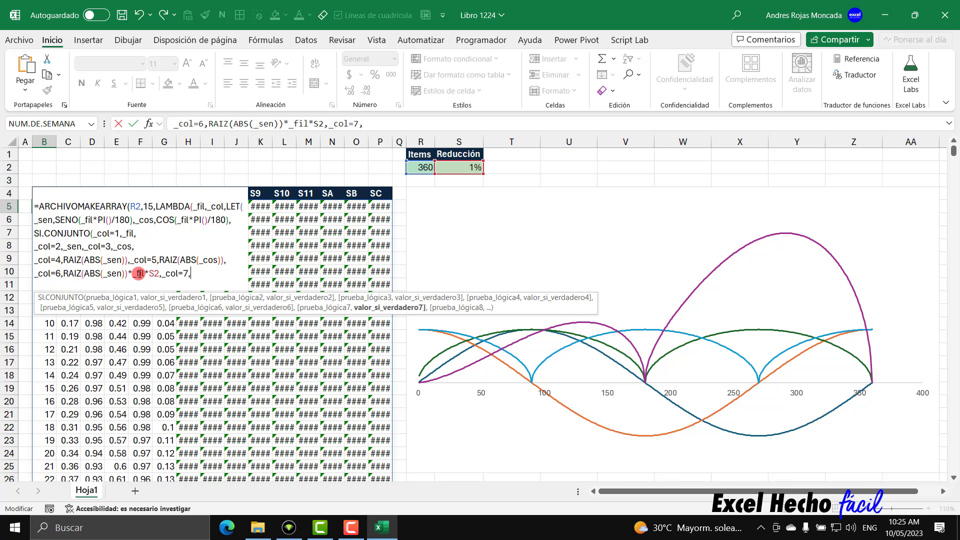
Reuse a copy of RAIZ(ABS(_cos)) multiplied by _fil and the Reducción cell S2 as the _col=7 result, and close and enter the formula
left_click_drag(159, 260, 223, 260)
key("ctrl+c")
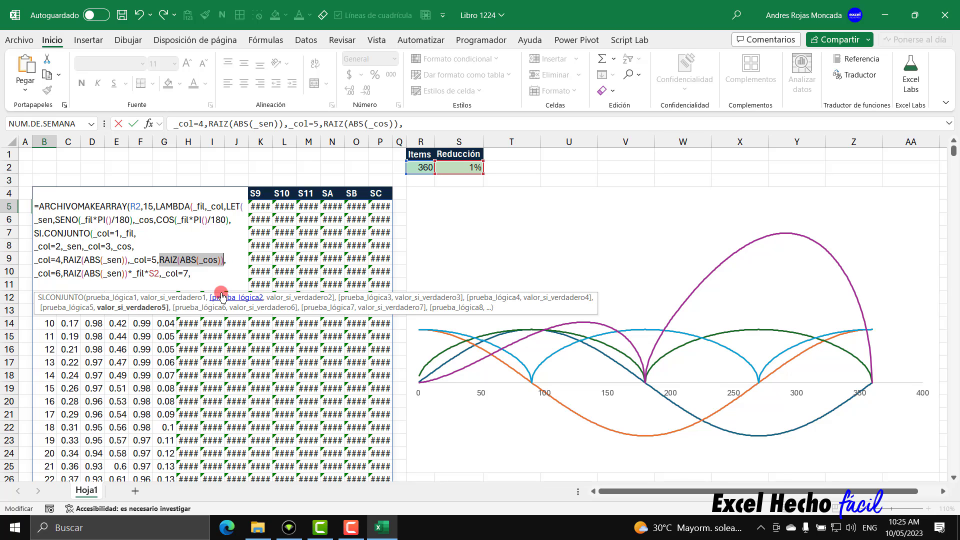
left_click(194, 273)
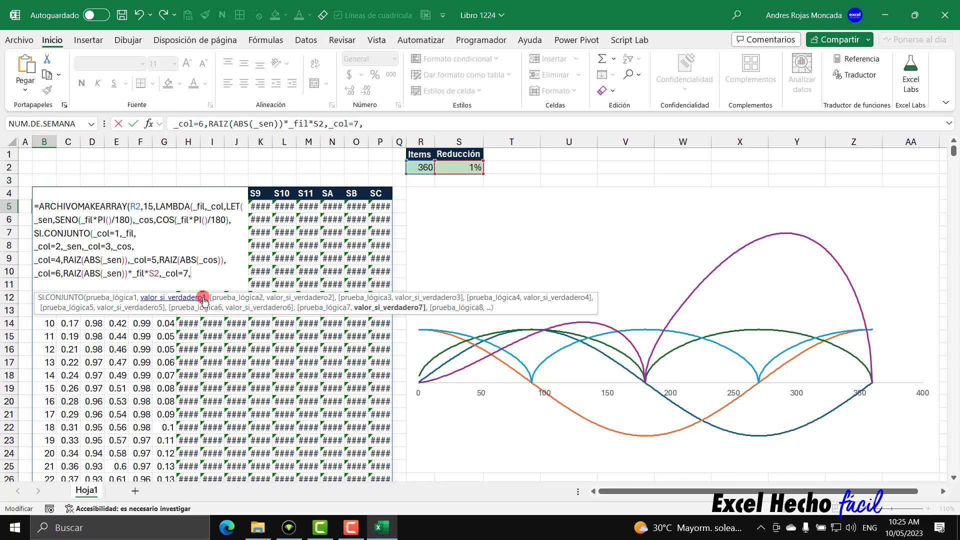
key("ctrl+v")
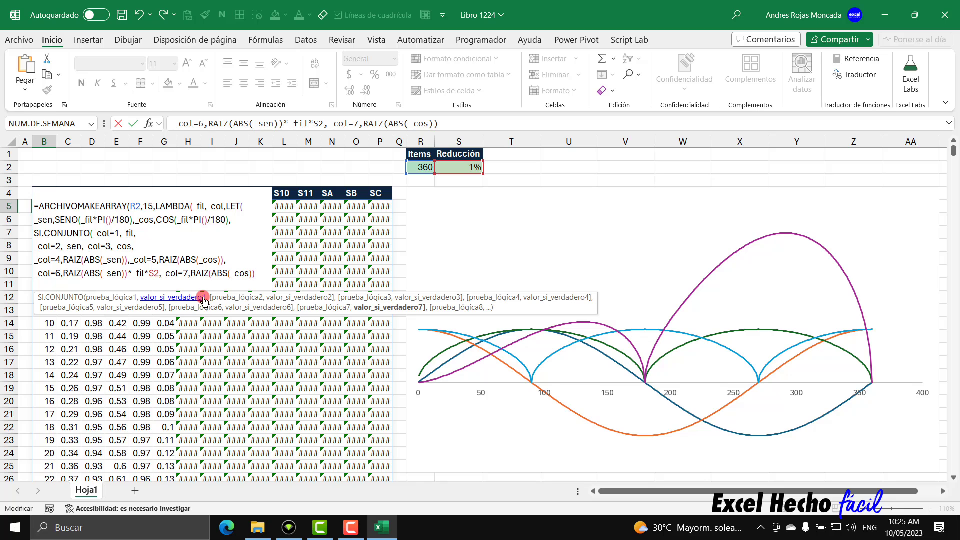
type("*_fil")
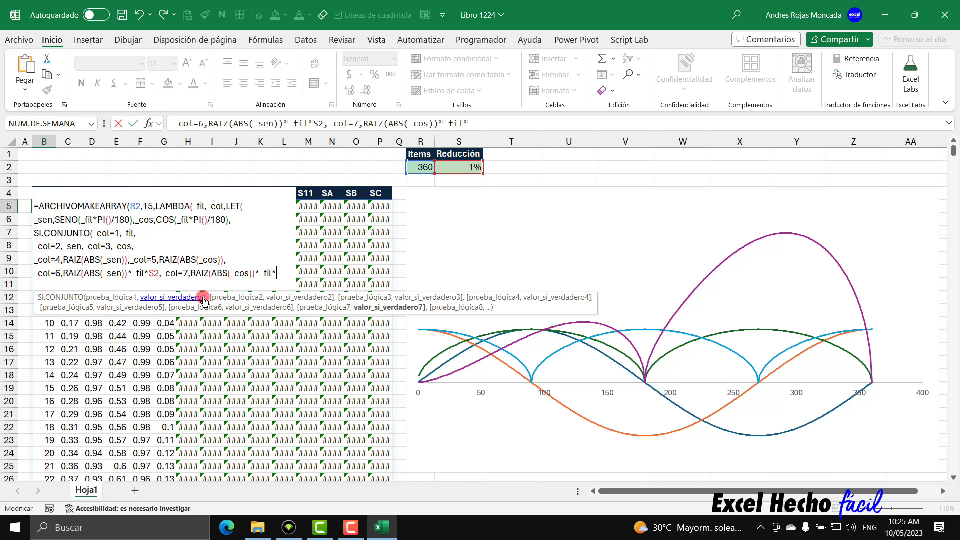
type("*")
left_click(459, 167)
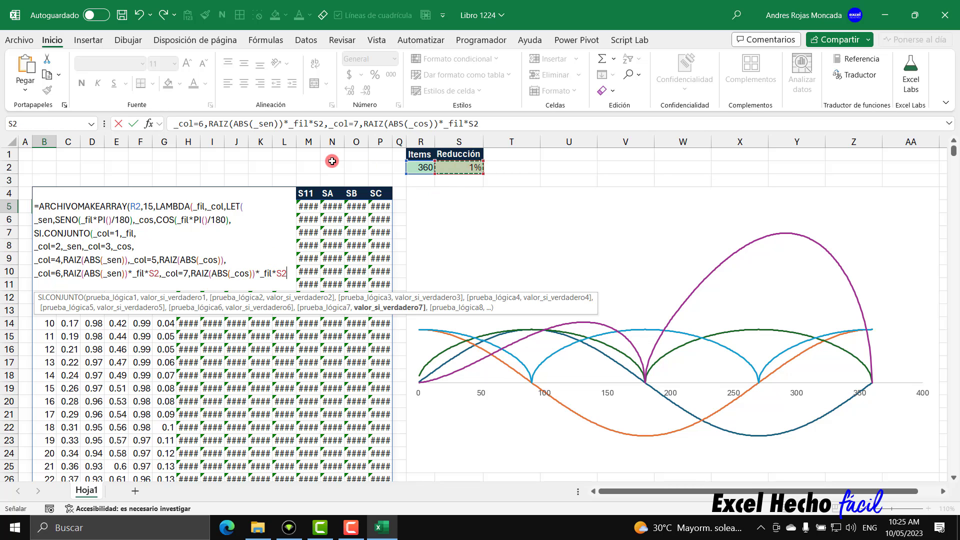
type("))))")
key("Return")
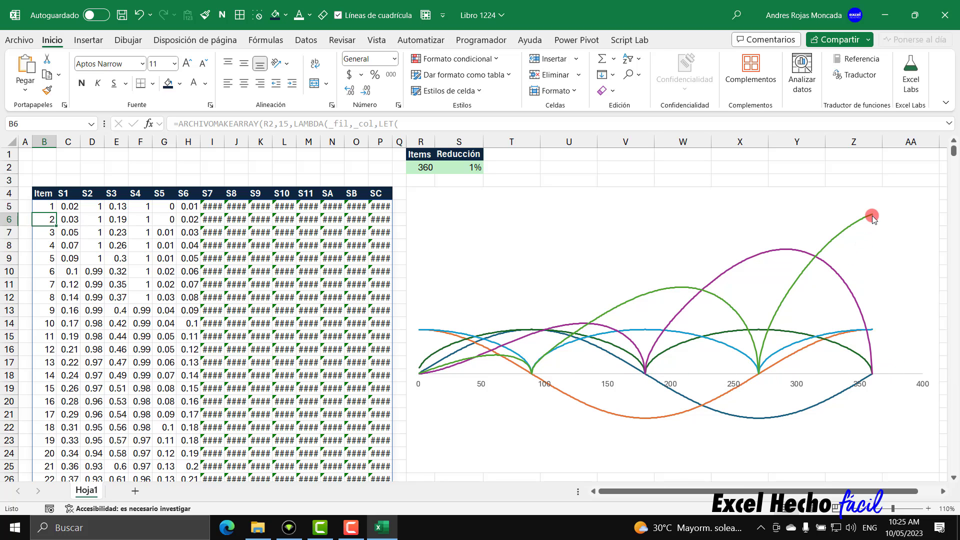
Reopen B5's formula and add the condition _col=8 on a new line inside SI.CONJUNTO
mouse_move(872, 213)
left_click(40, 206)
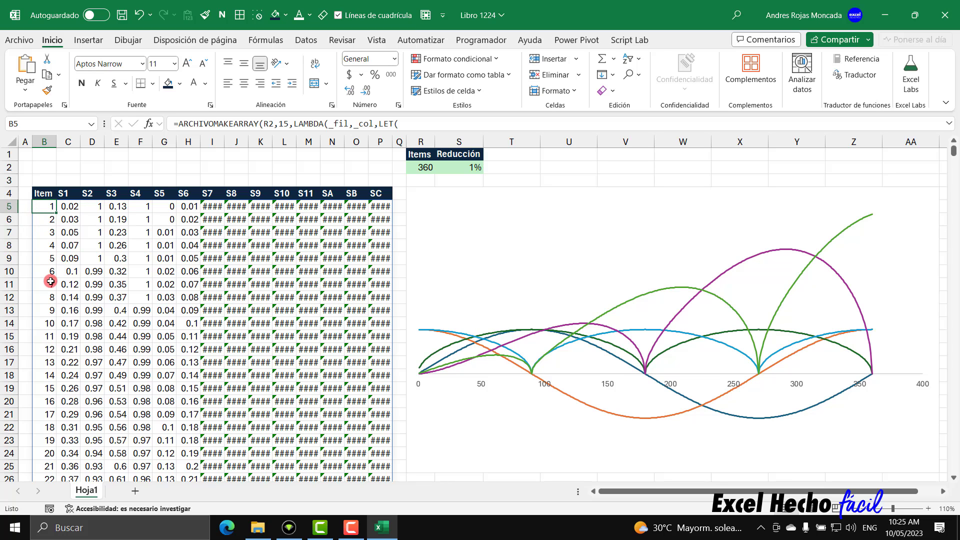
key("F2")
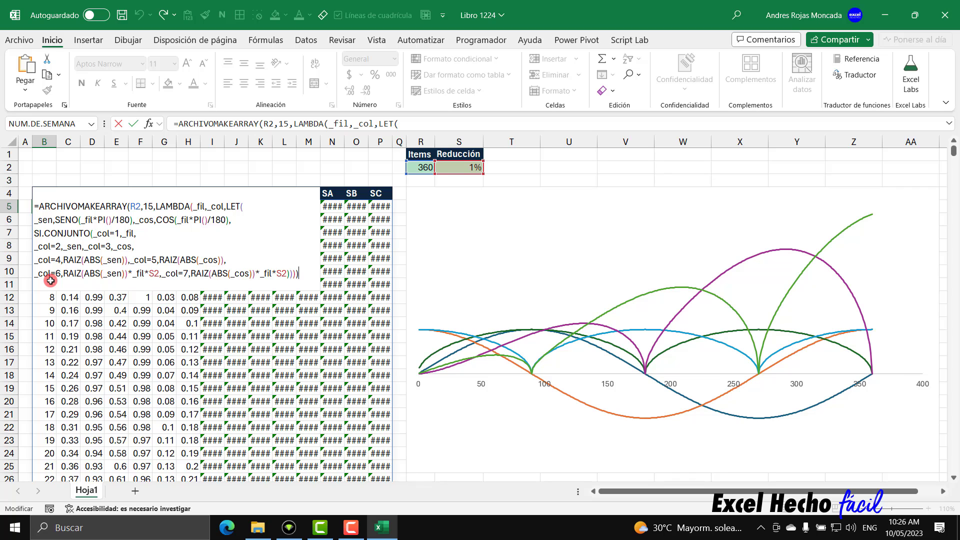
key("BackSpace")
key("BackSpace")
key("BackSpace")
key("BackSpace")
type(",")
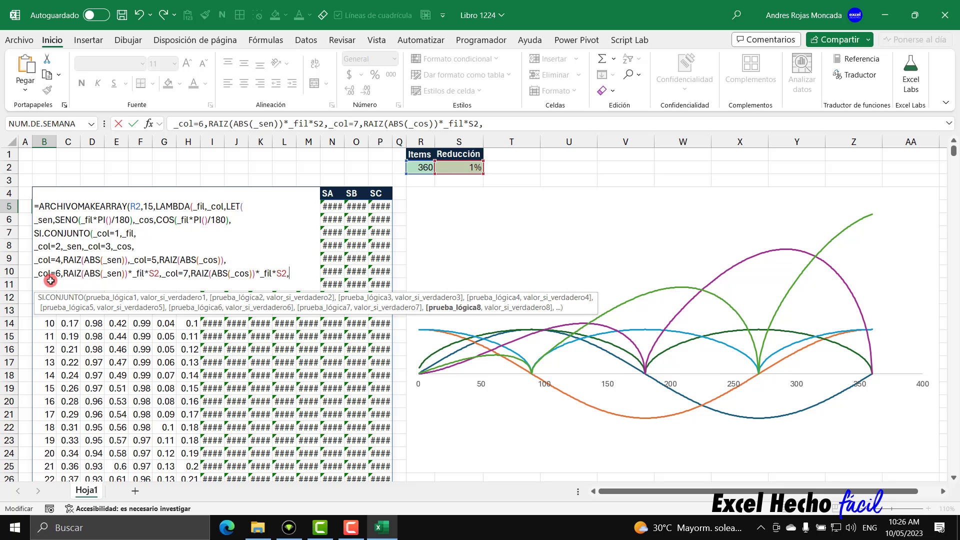
key("alt+Return")
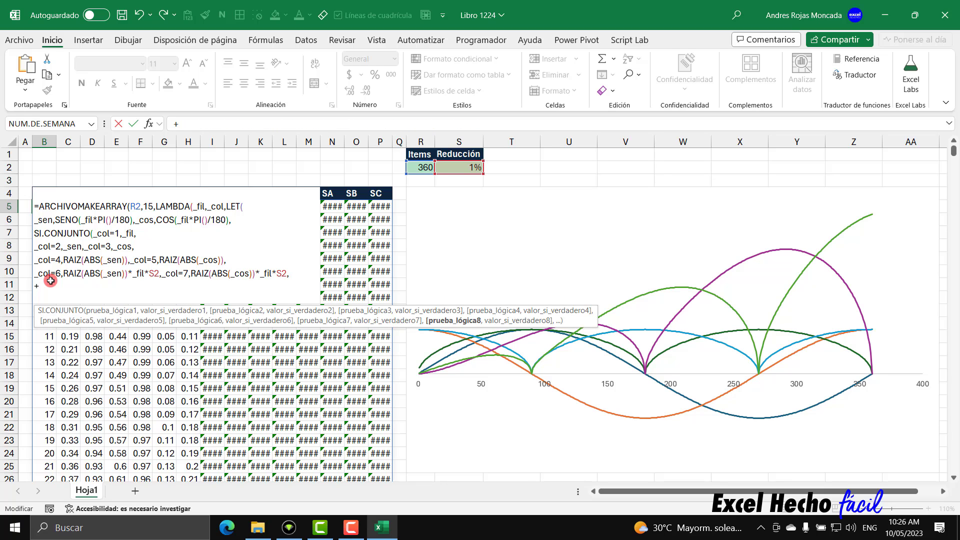
type("_col")
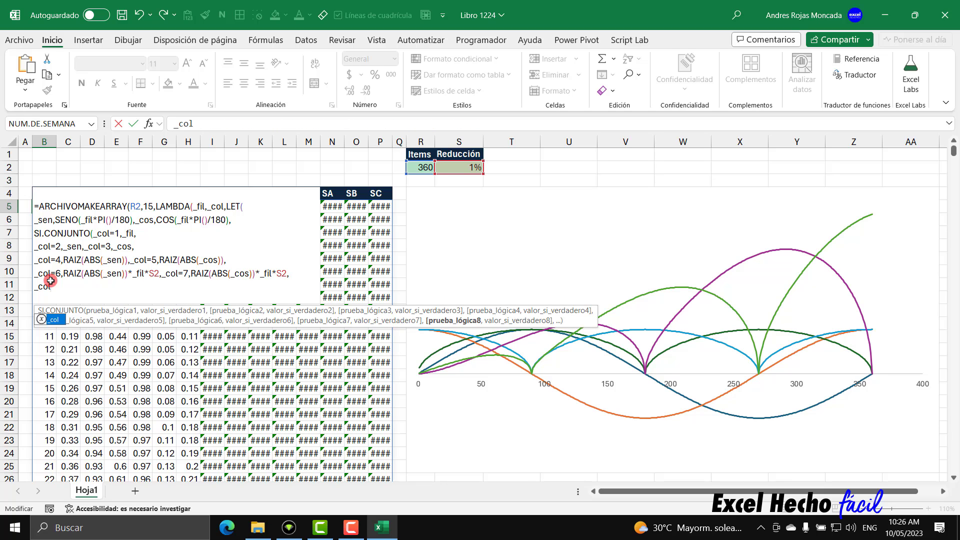
type("=8,")
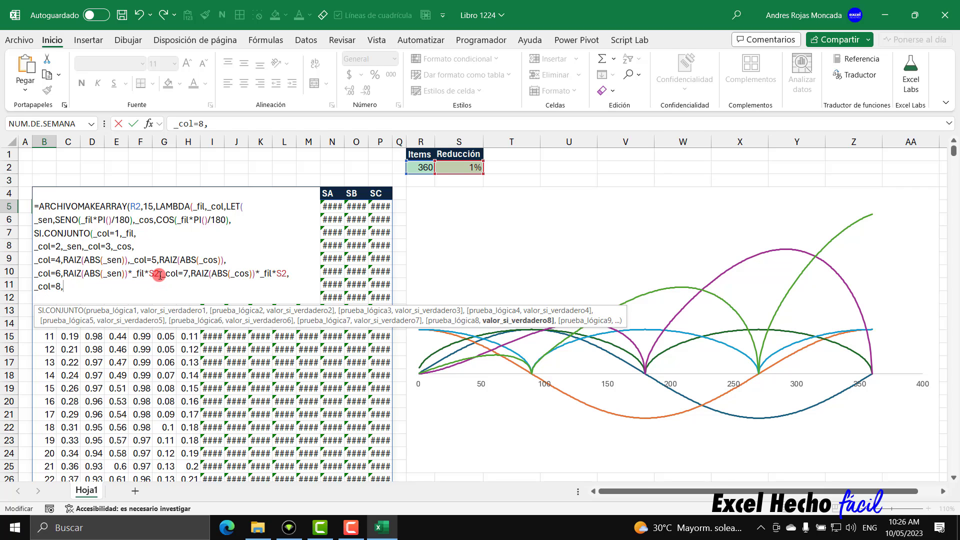
Reuse a copy of the _col=6 result RAIZ(ABS(_sen))*_fil*S2 multiplied by _cos for _col=8, and close and enter the formula
left_click_drag(159, 274, 65, 275)
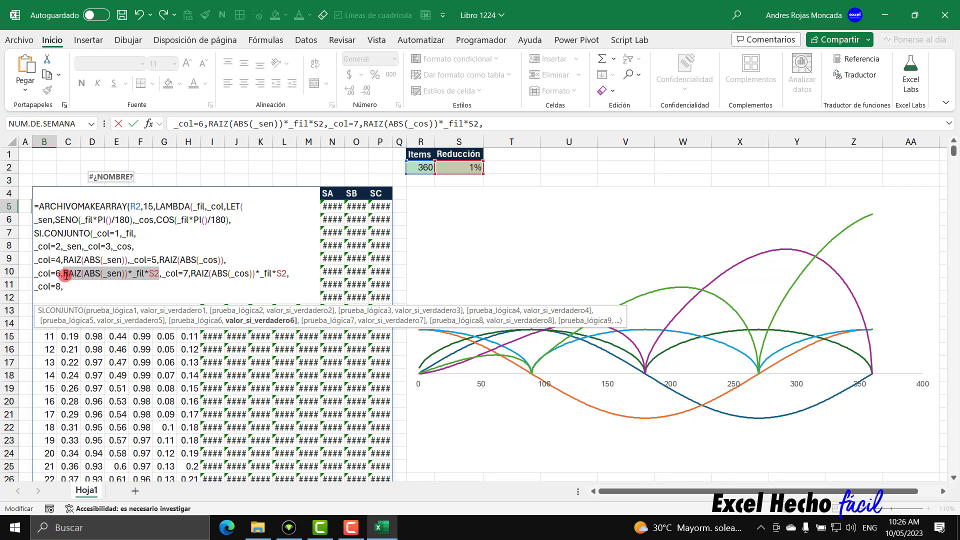
key("ctrl+c")
left_click(64, 286)
key("ctrl+v")
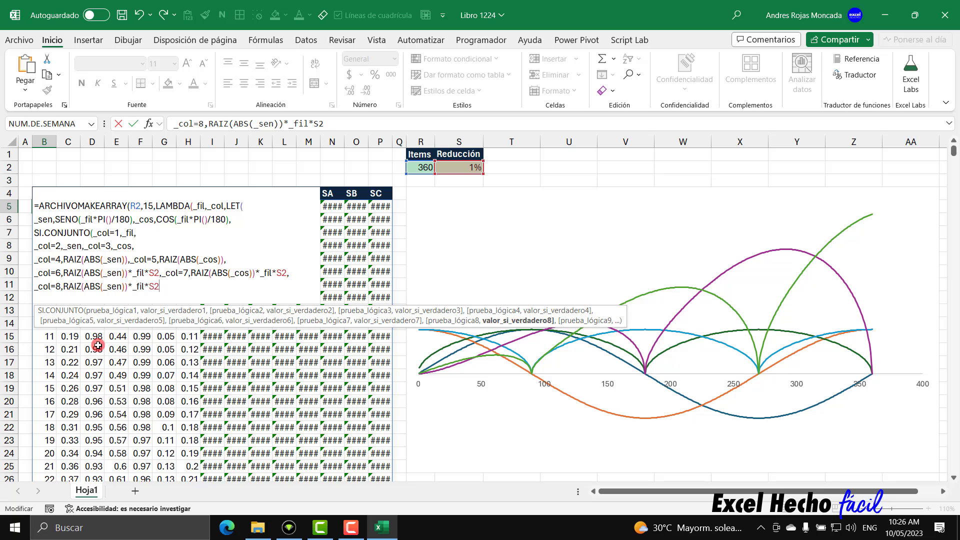
type("*")
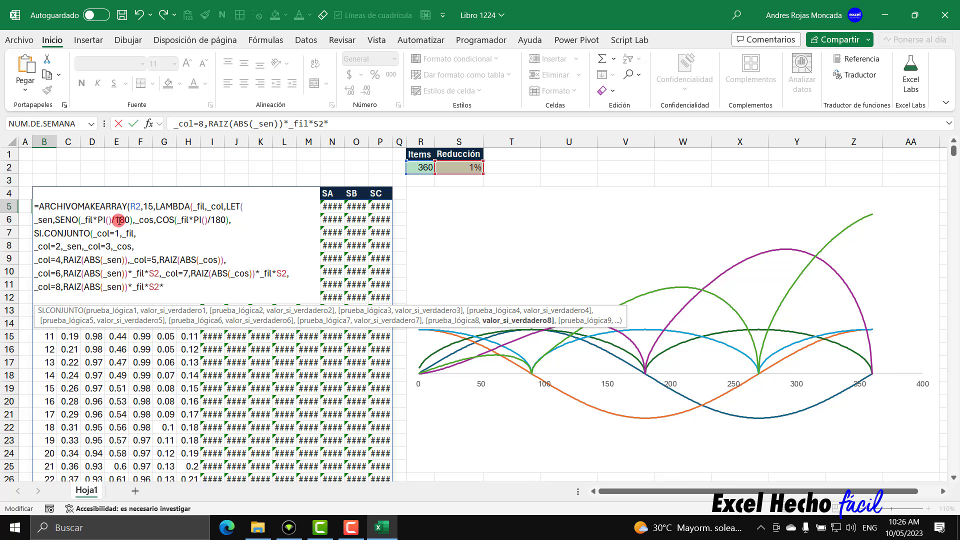
type("_")
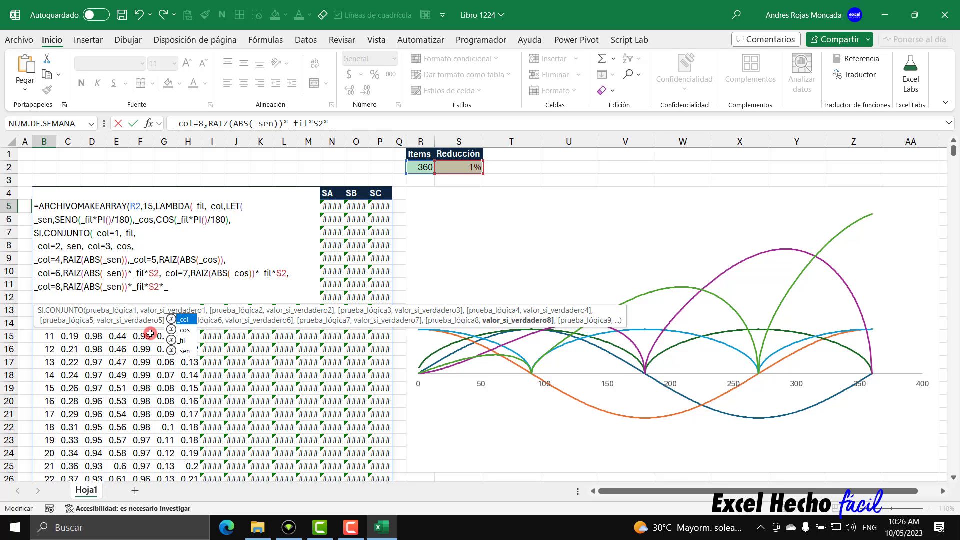
key("Down")
key("Tab")
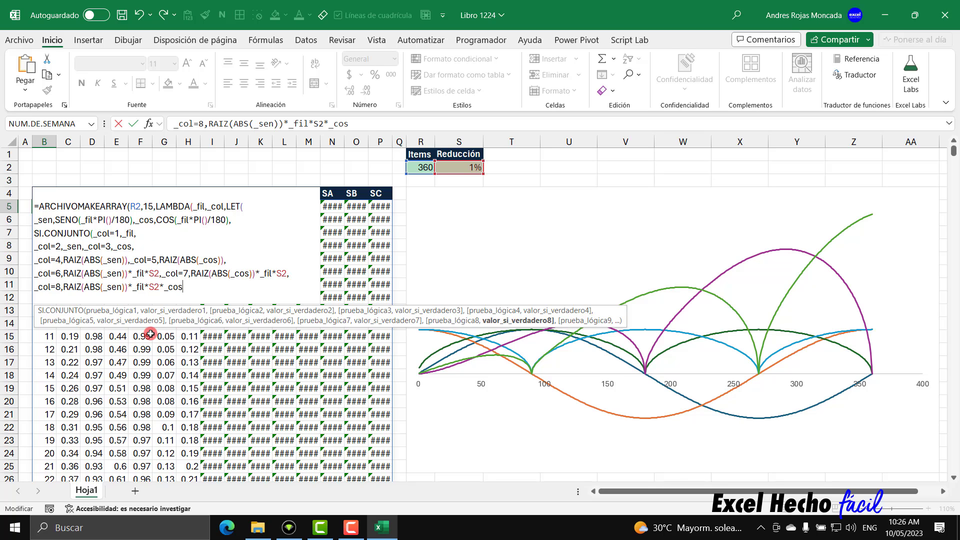
type("))))")
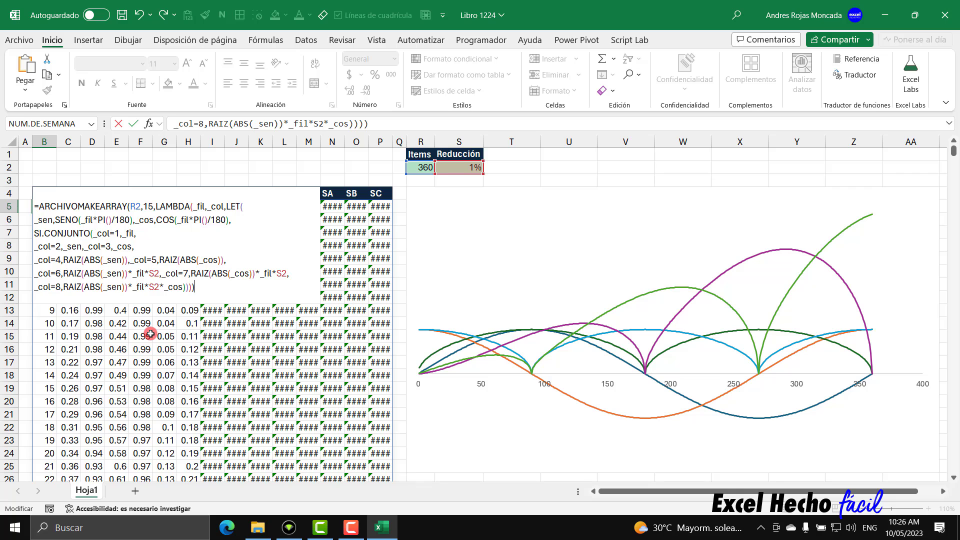
key("Return")
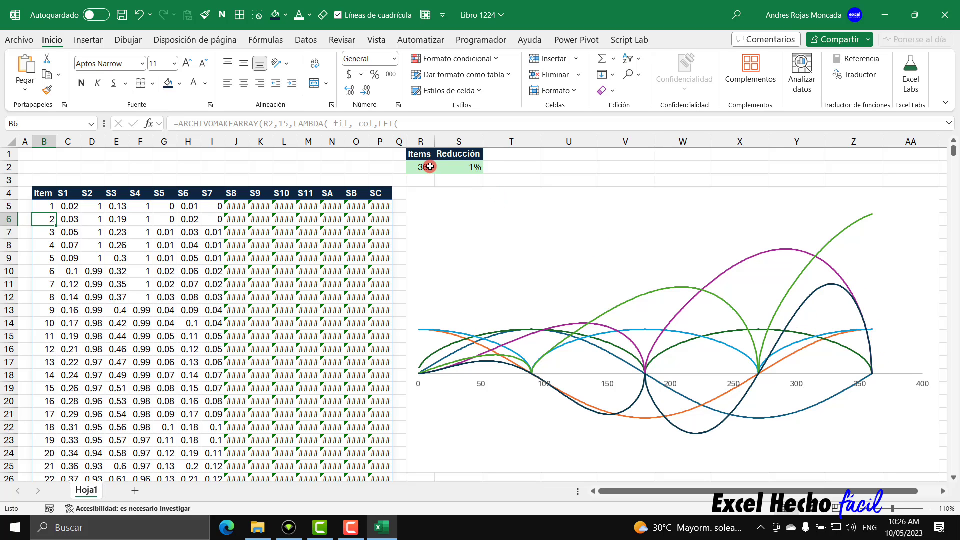
Reopen B5's formula and add the condition _col=9 to SI.CONJUNTO after the _col=8 result
key("Up")
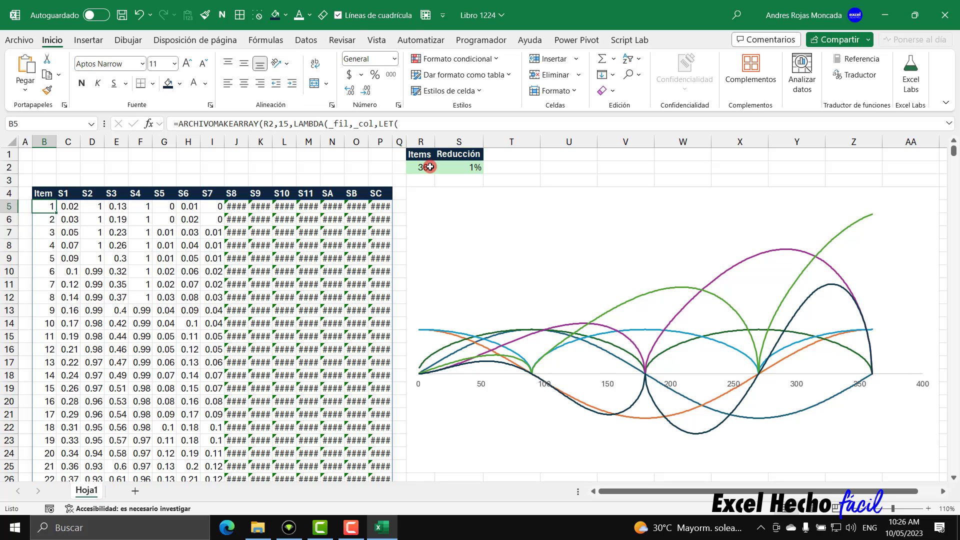
key("F2")
key("BackSpace")
key("BackSpace")
key("BackSpace")
key("BackSpace")
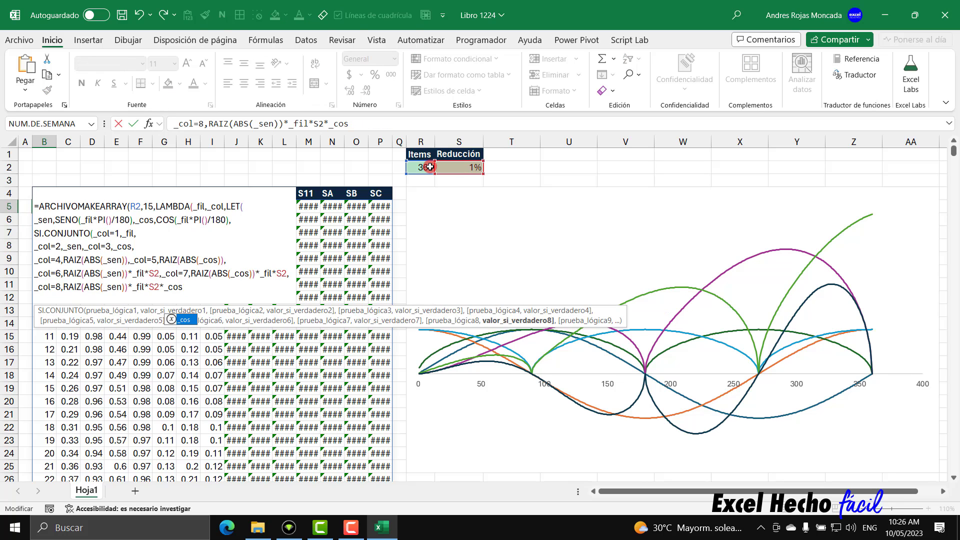
type(",_col")
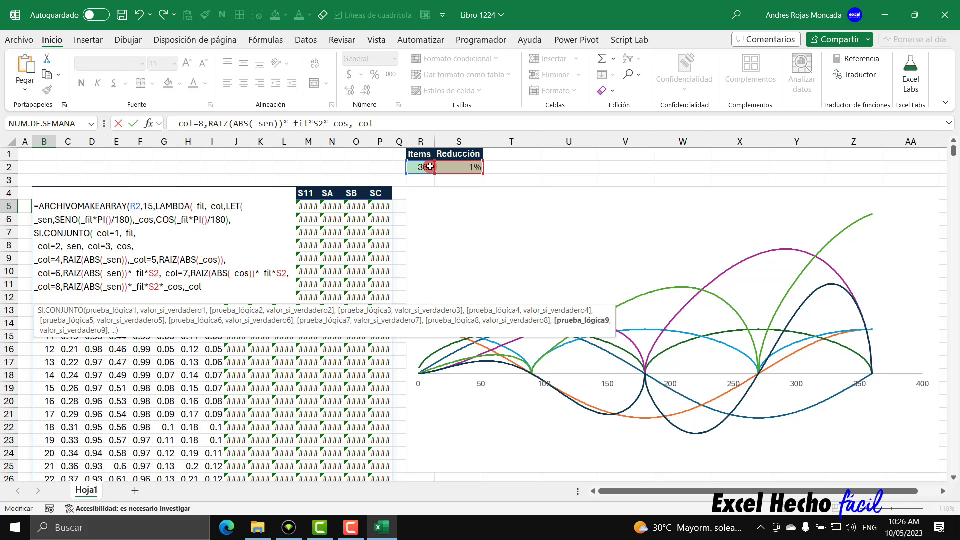
type("=9,")
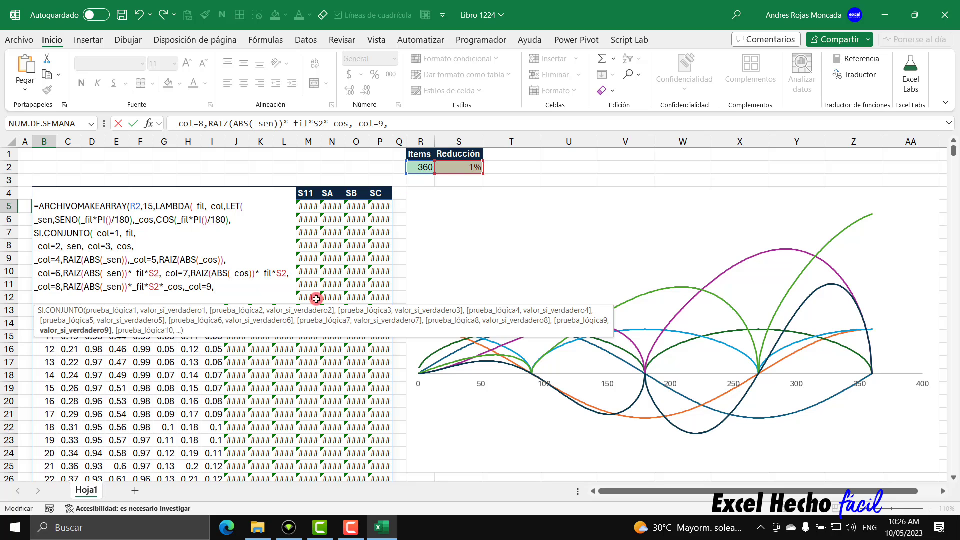
Reuse a copy of the _col=7 result RAIZ(ABS(_cos))*_fil*S2 multiplied by _sen for _col=9, and close and enter the formula
left_click_drag(192, 275, 286, 273)
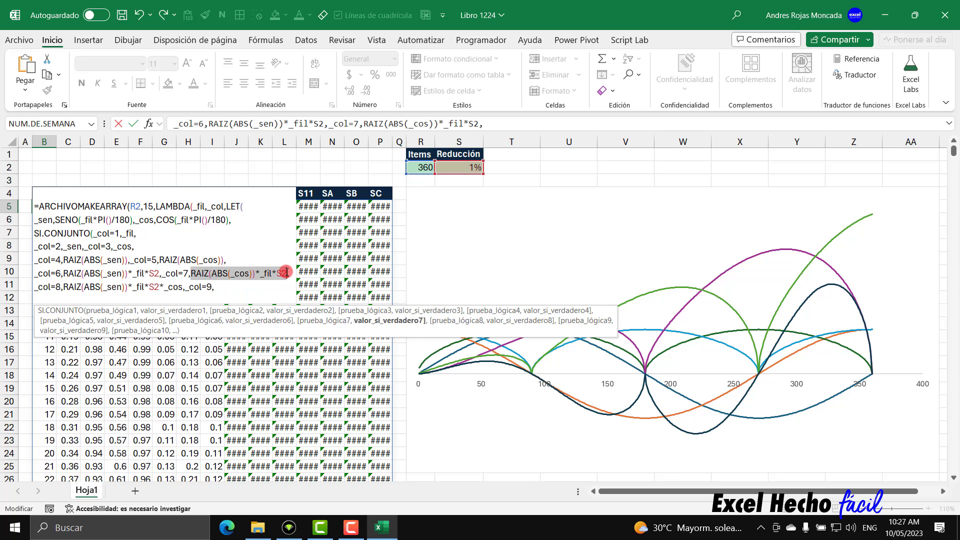
left_click(253, 285)
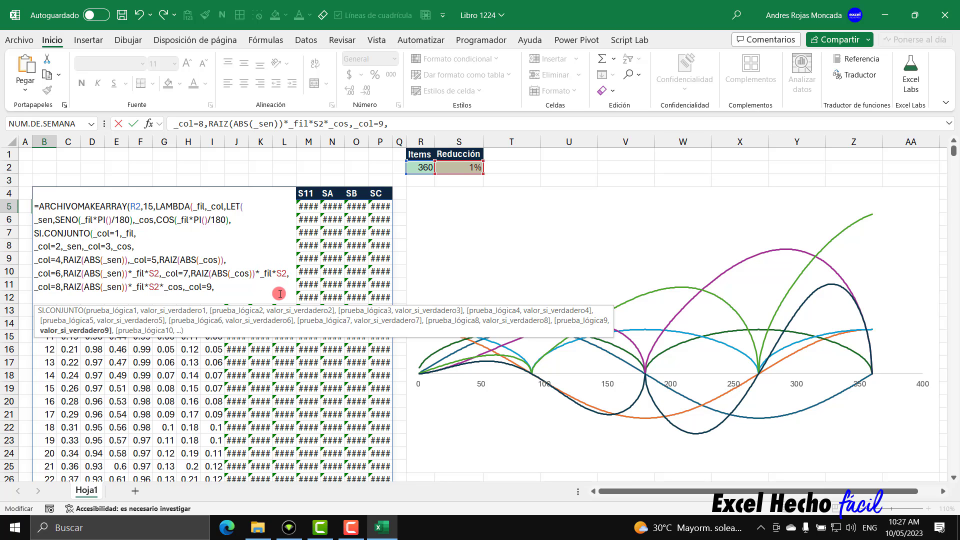
key("ctrl+v")
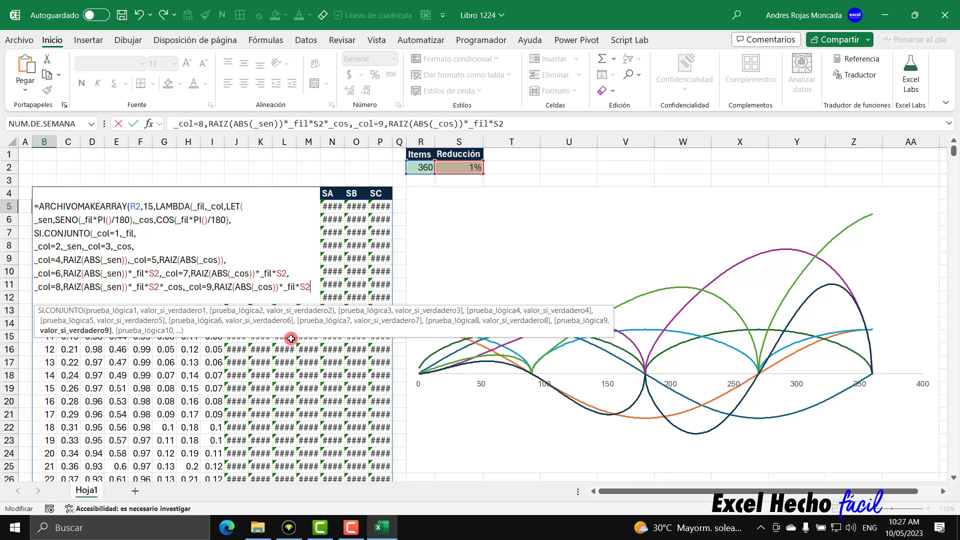
type("*_se")
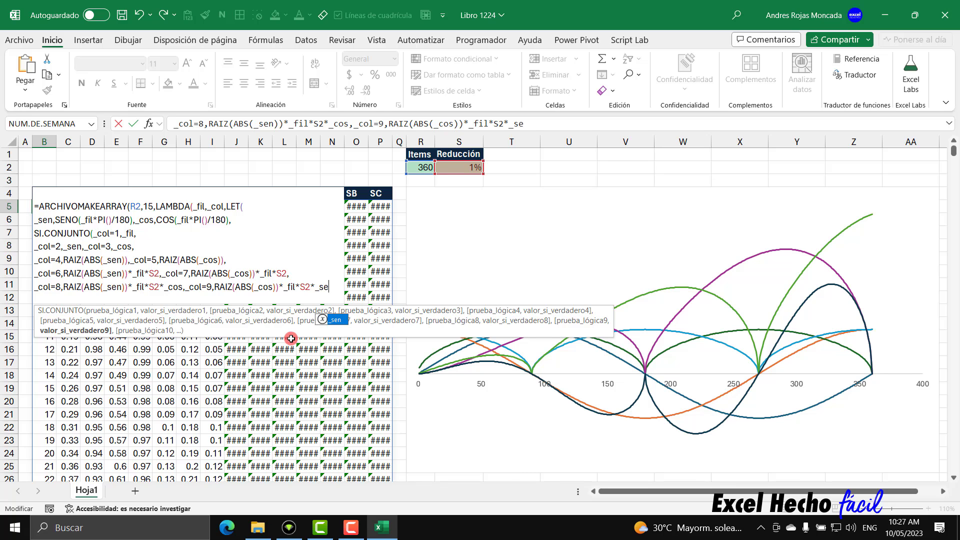
type("n))))")
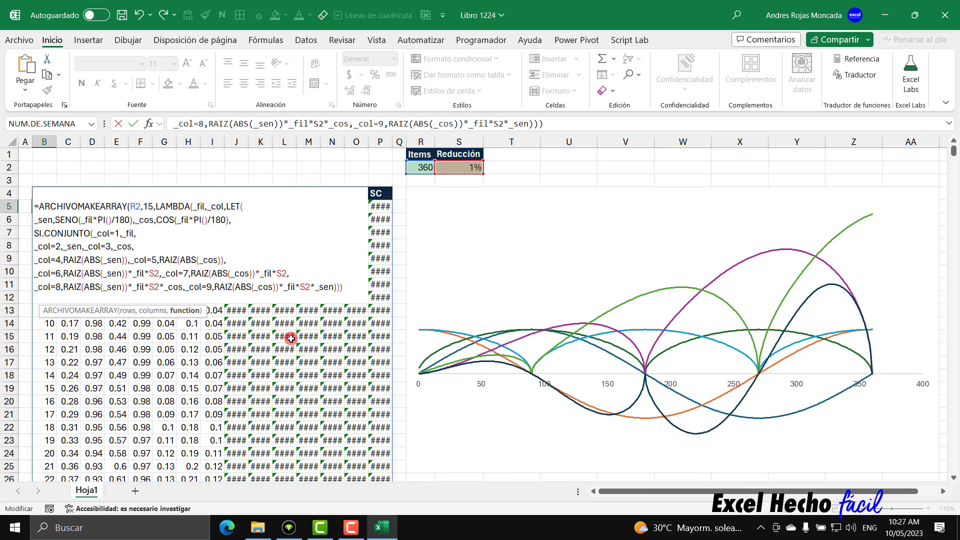
key("Return")
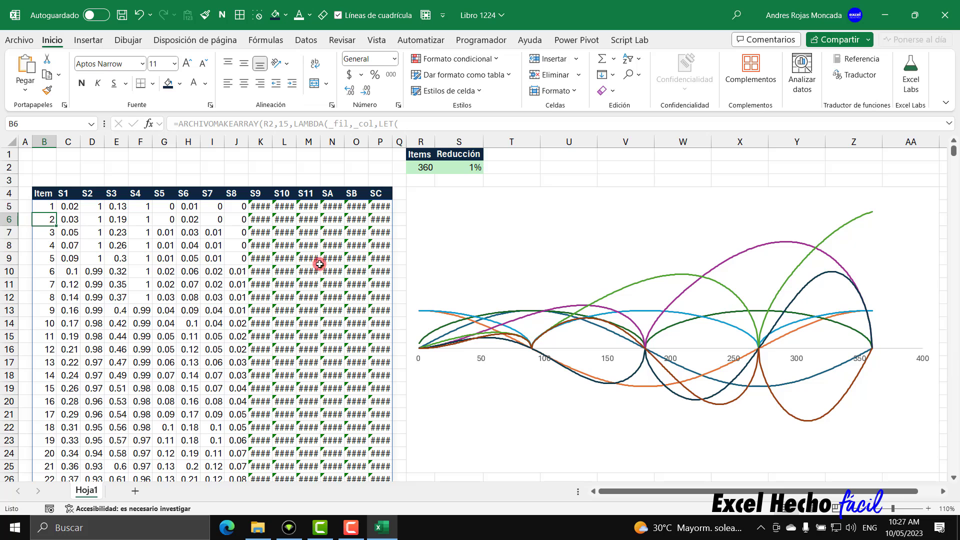
Reopen B5's formula and add the condition _col=10 on a new line inside SI.CONJUNTO
left_click(49, 207)
key("F2")
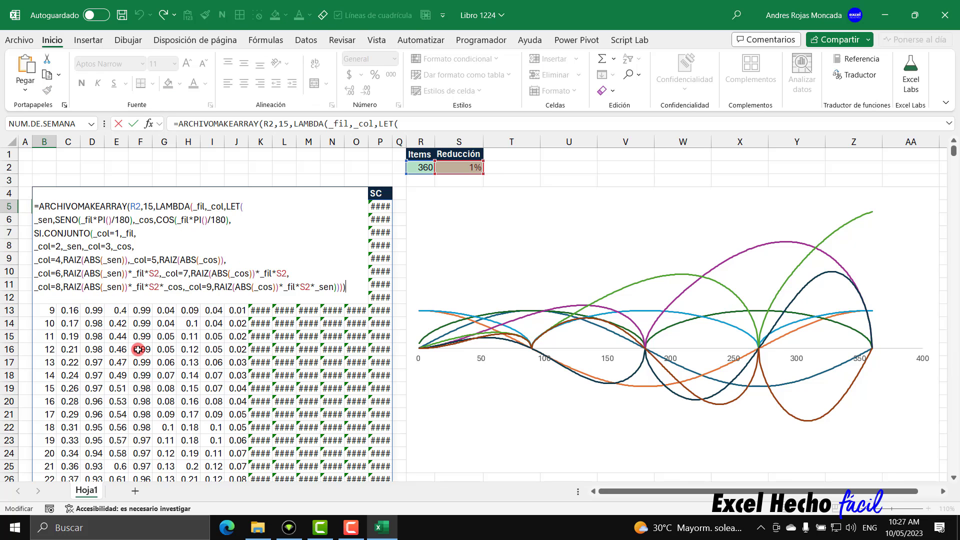
key("BackSpace")
key("BackSpace")
key("BackSpace")
key("BackSpace")
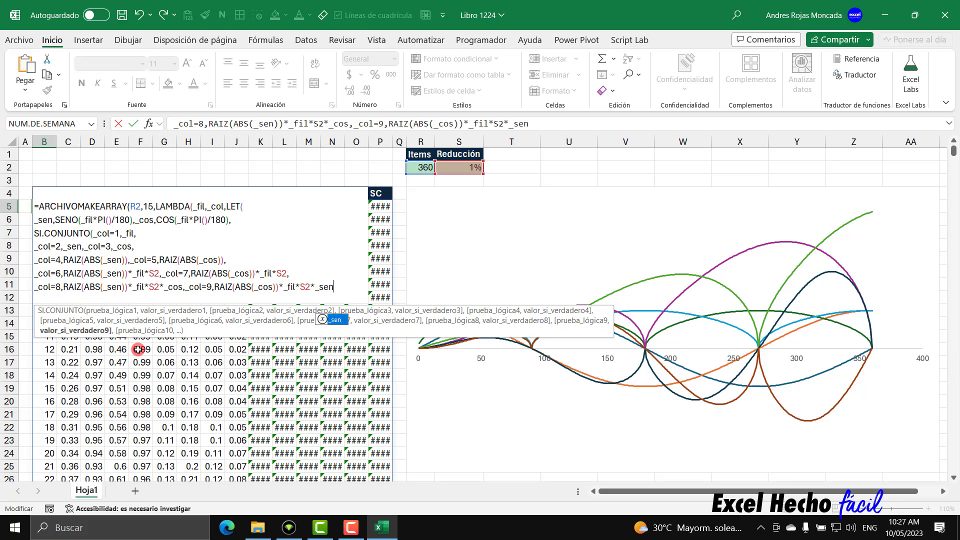
type(",")
key("alt+Return")
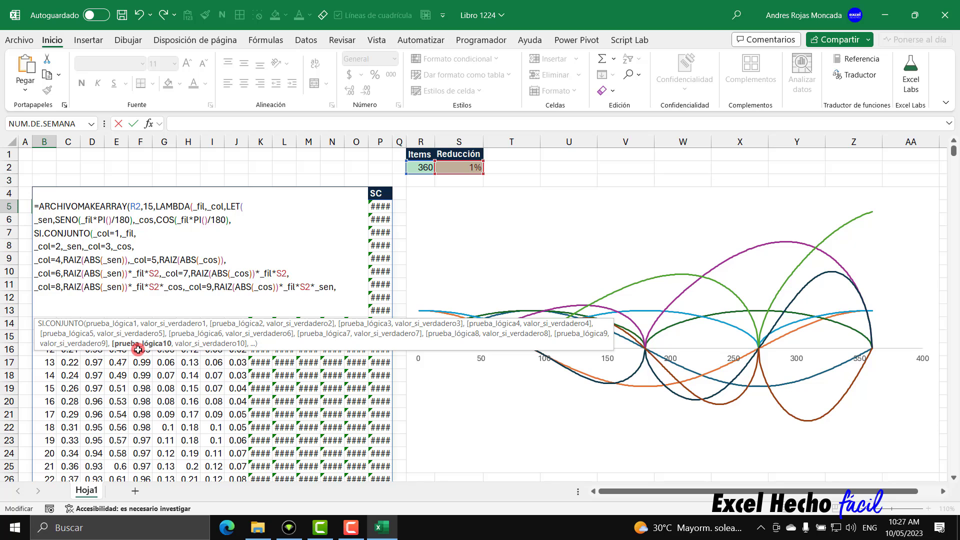
type("_col")
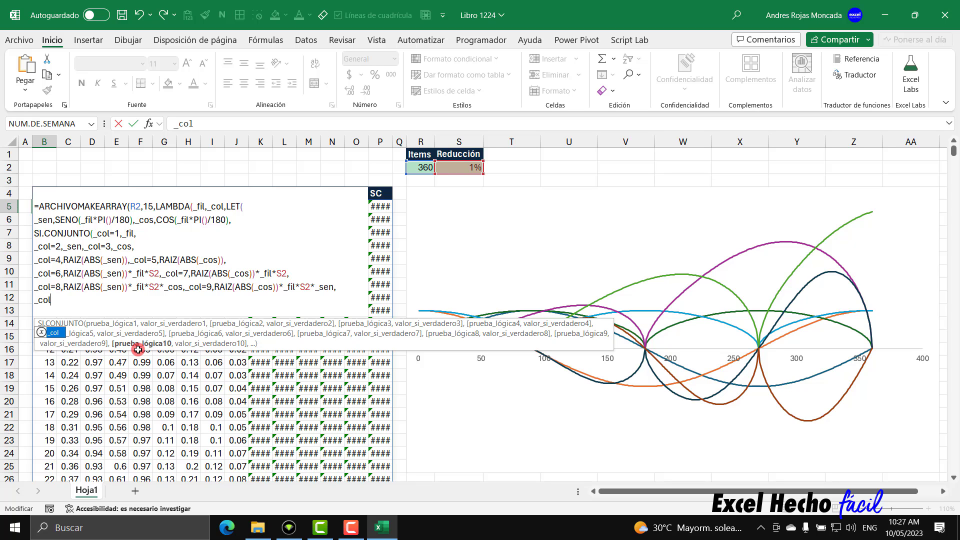
type("=10,")
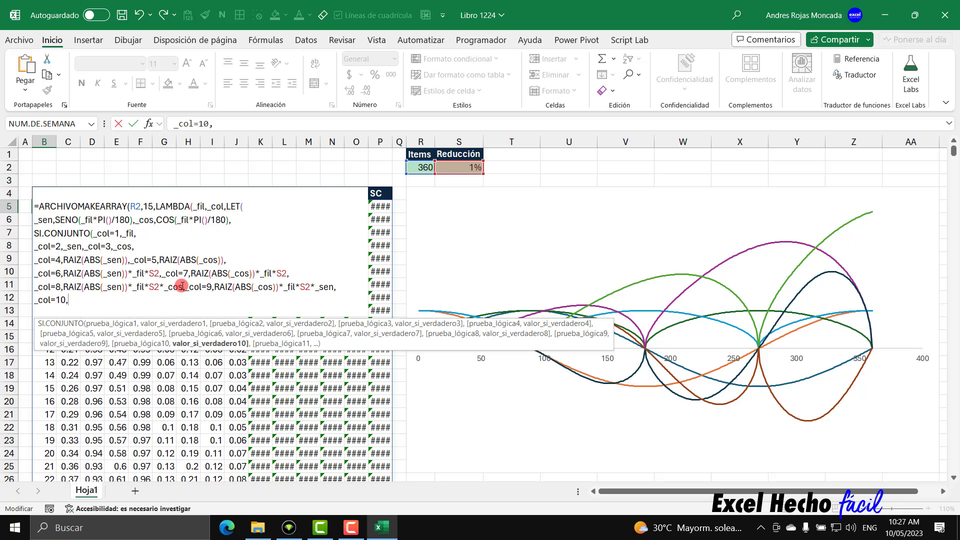
Reuse a copy of the _col=8 result for _col=10 with _cos squared, RAIZ(ABS(_sen))*_fil*S2*_cos^2, and close and enter the formula
left_click_drag(183, 287, 88, 279)
left_click(69, 301)
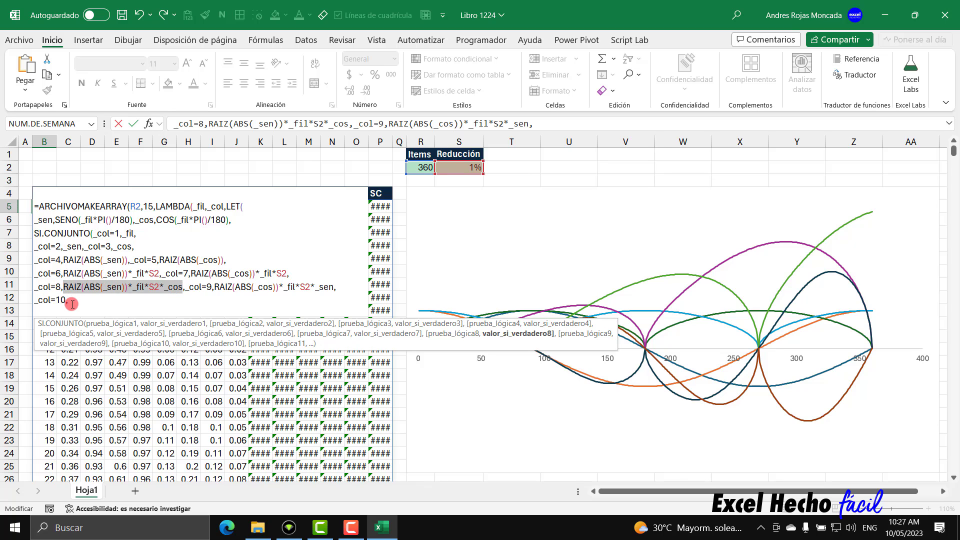
type("RAIZ(ABS(_sen))*_fil*S2*_cos")
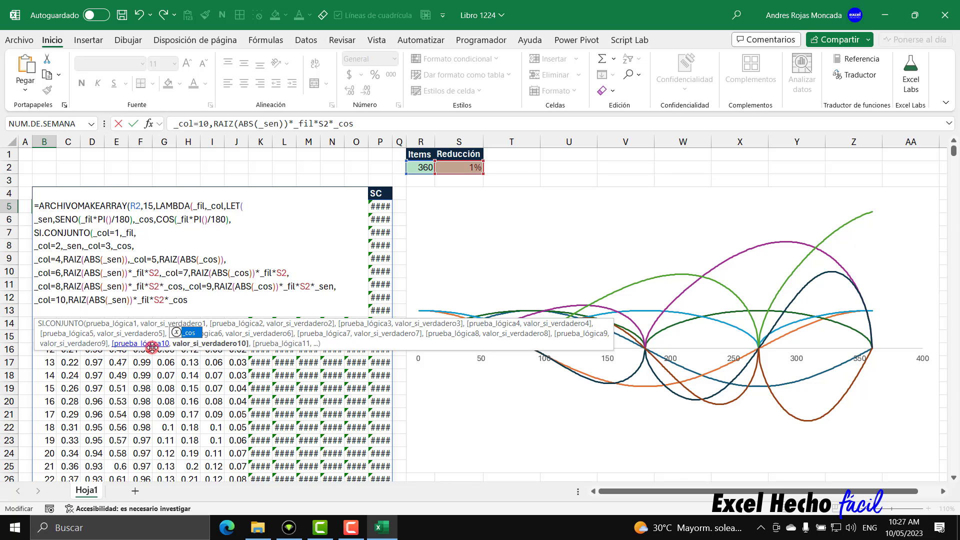
type("^2")
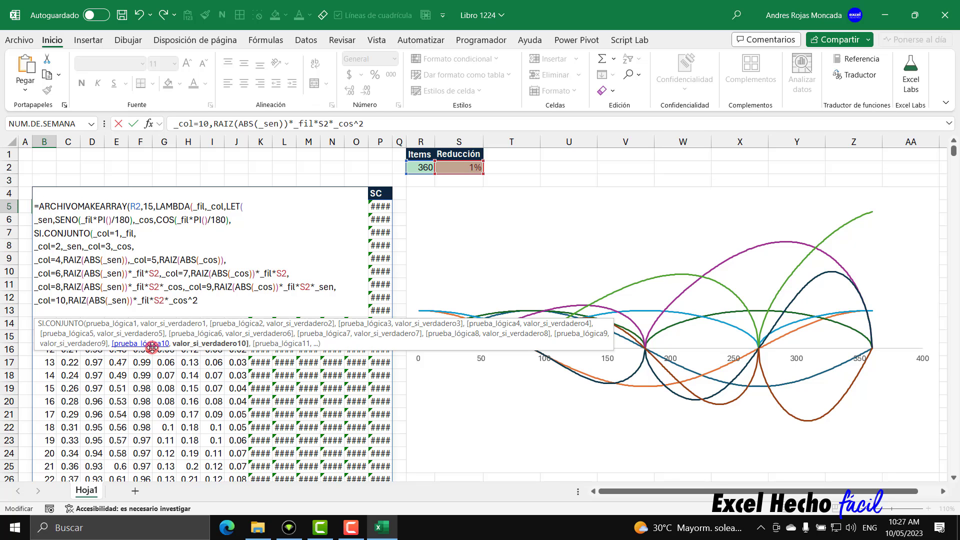
type(")))")
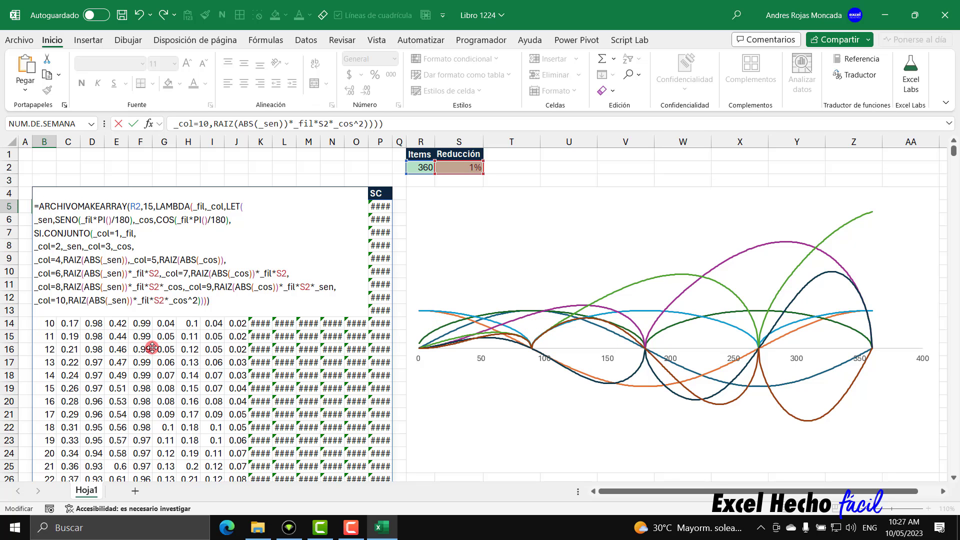
key("Return")
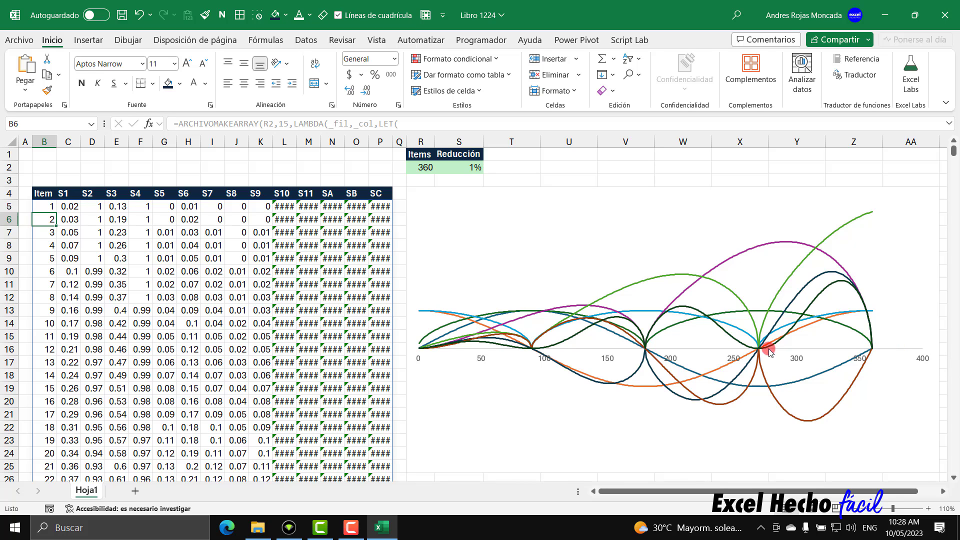
Reopen B5's formula and add the condition _col=11 to SI.CONJUNTO after the _col=10 result
left_click(50, 207)
key("F2")
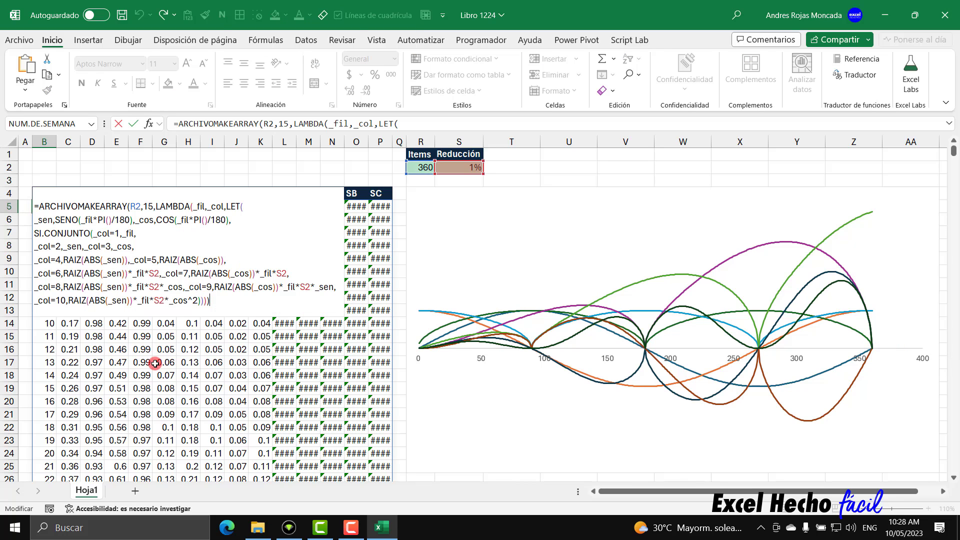
key("BackSpace")
key("Left")
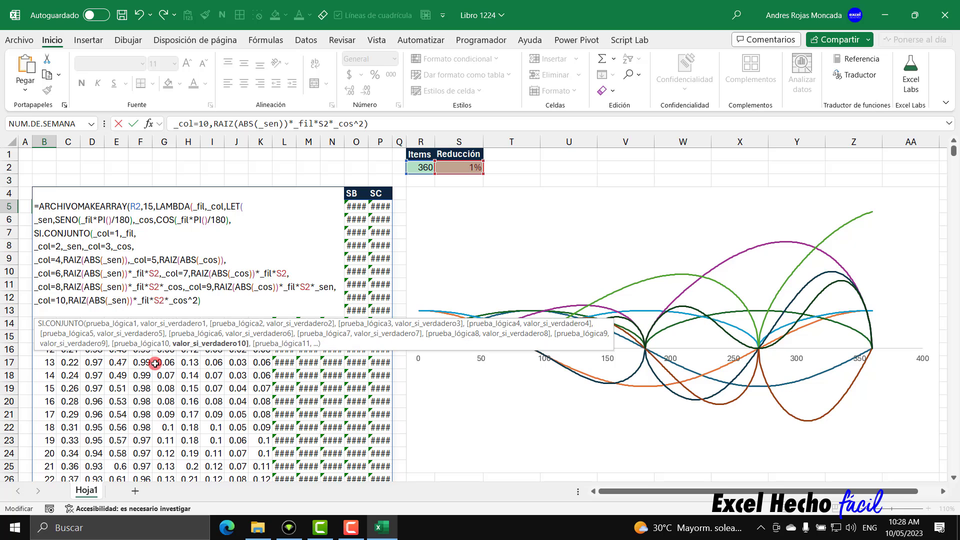
type(",_col")
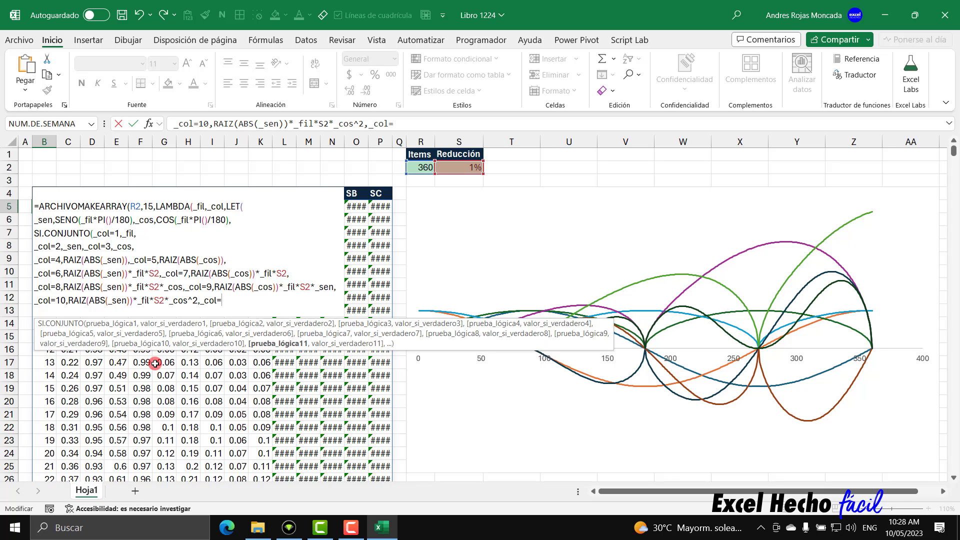
type("=11,")
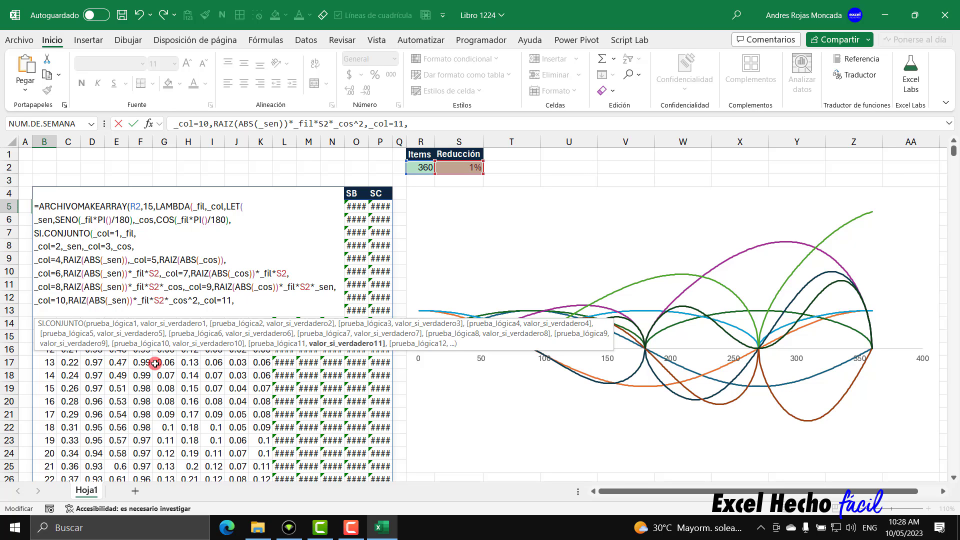
Reuse a copy of the _col=9 result for _col=11 with _sen squared, RAIZ(ABS(_cos))*_fil*S2*_sen^2, and close and enter the formula
left_click_drag(214, 287, 336, 288)
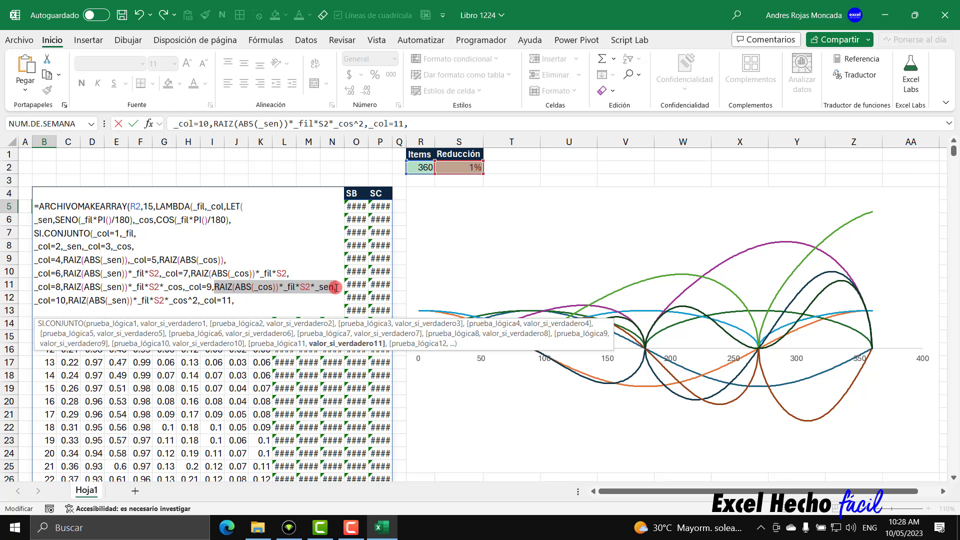
key("ctrl+c")
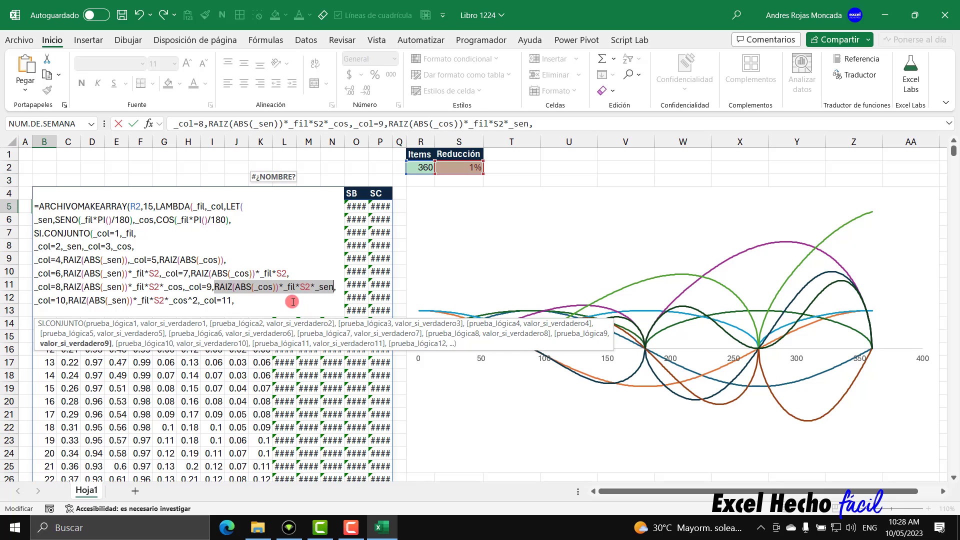
left_click(292, 302)
key("ctrl+v")
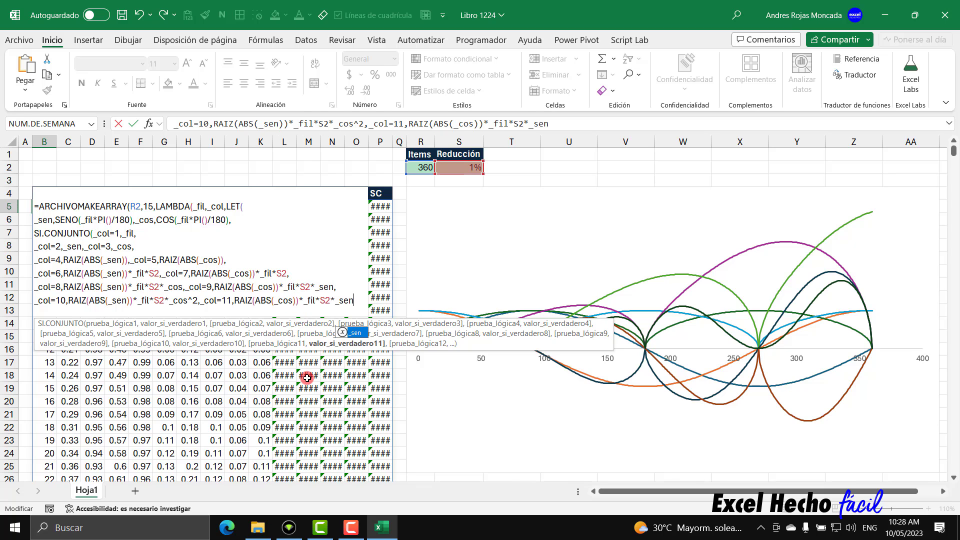
type("^2")
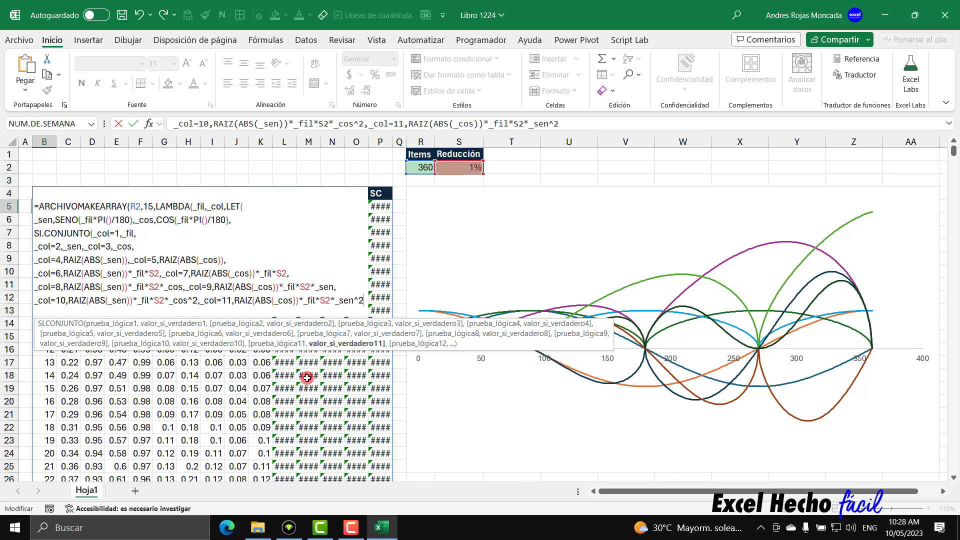
type("))))")
key("Return")
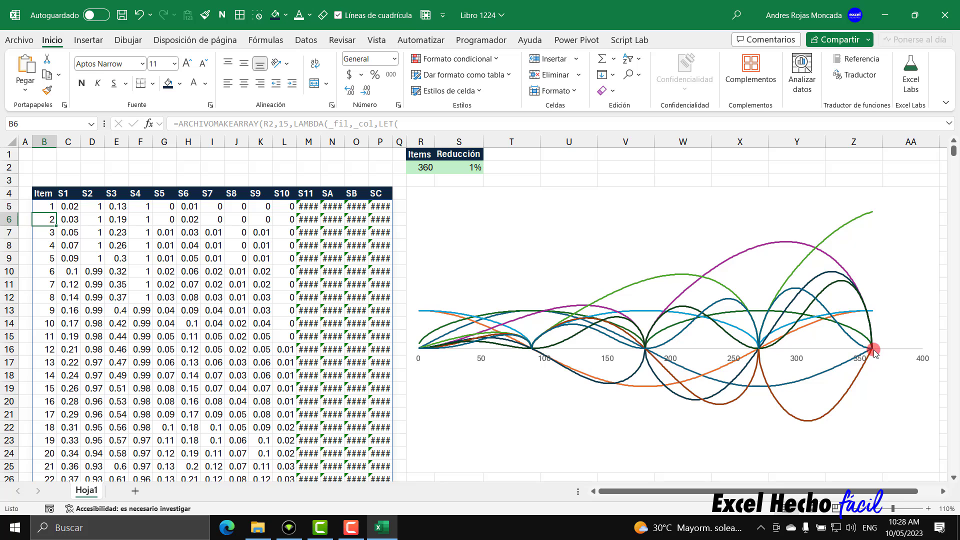
Reopen B5's formula and add the condition _col=12 on a new line inside SI.CONJUNTO
left_click(49, 208)
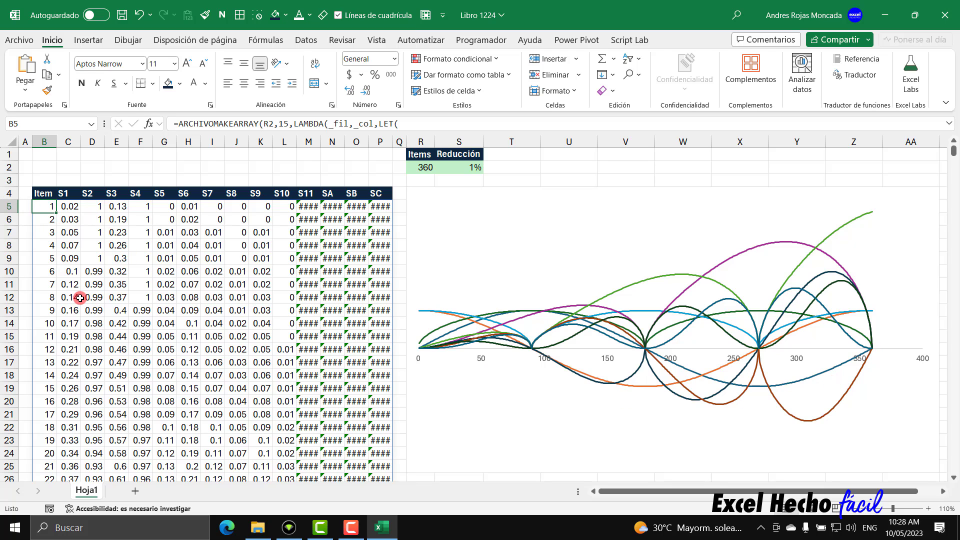
key("F2")
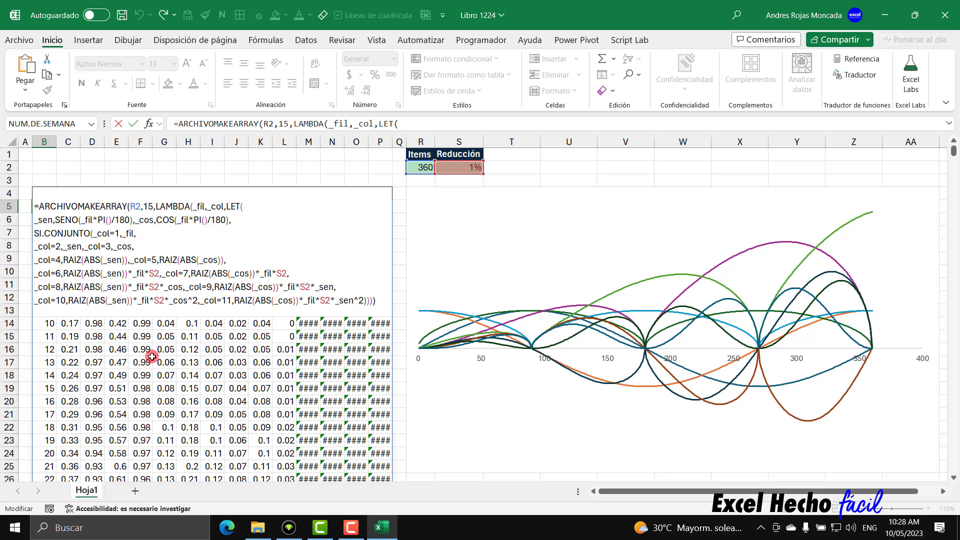
key("BackSpace")
key("BackSpace")
key("BackSpace")
key("BackSpace")
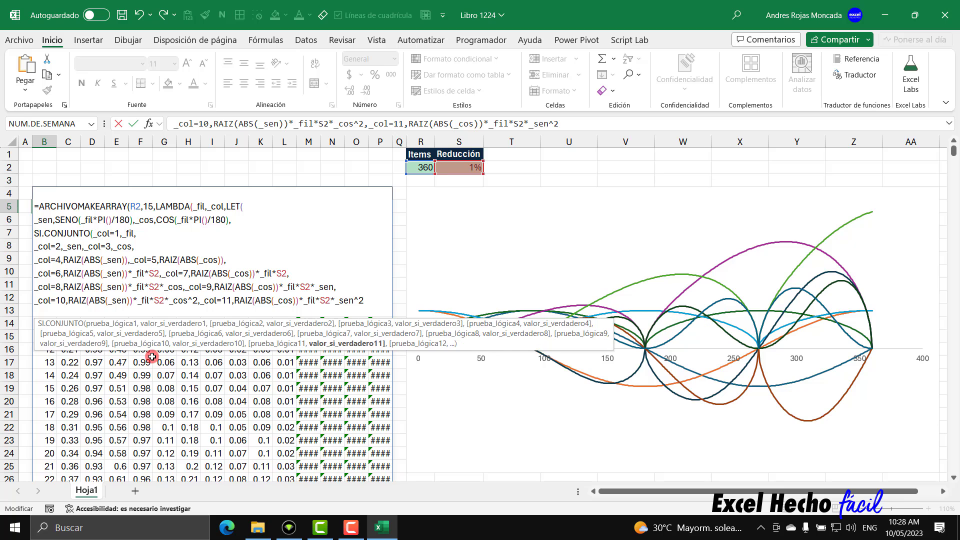
type(",")
key("alt+Return")
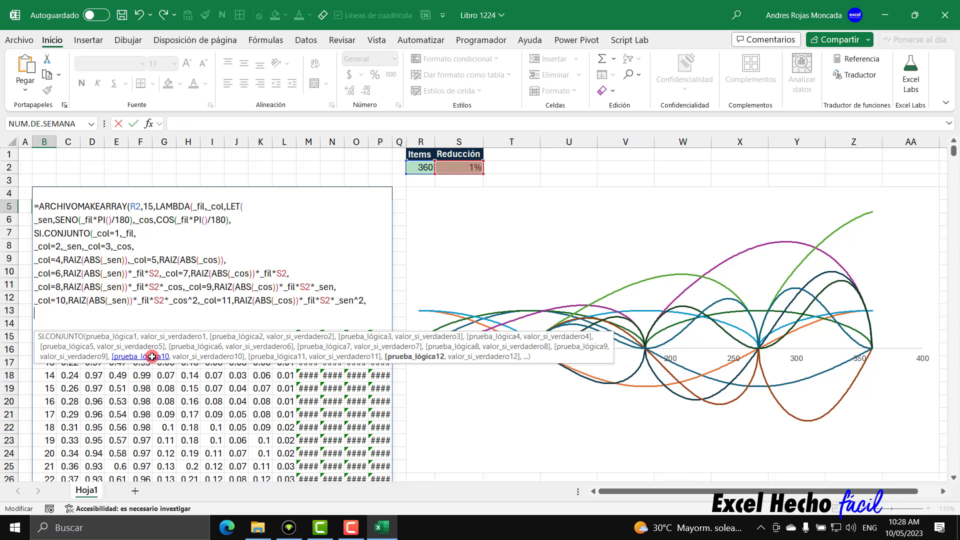
type("_col")
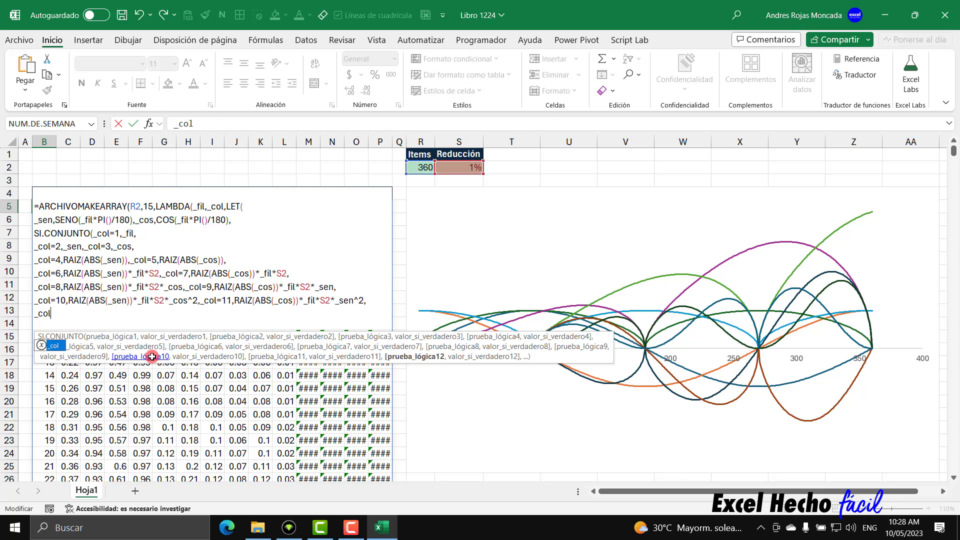
key("Tab")
type("=12,")
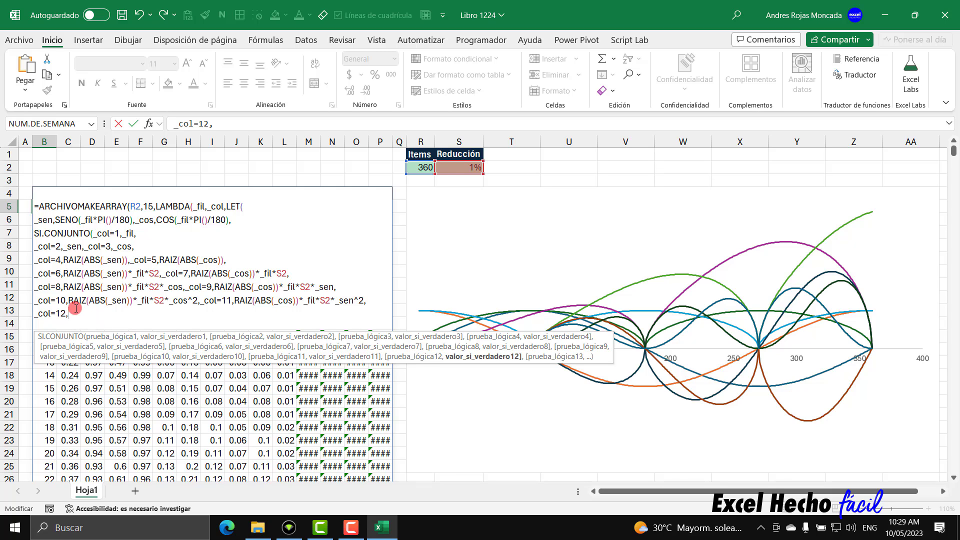
Reuse the _col=10 result RAIZ(ABS(_sen))*_fil*S2*_cos^2 as the basis for the _col=12 result
left_click_drag(73, 303, 199, 304)
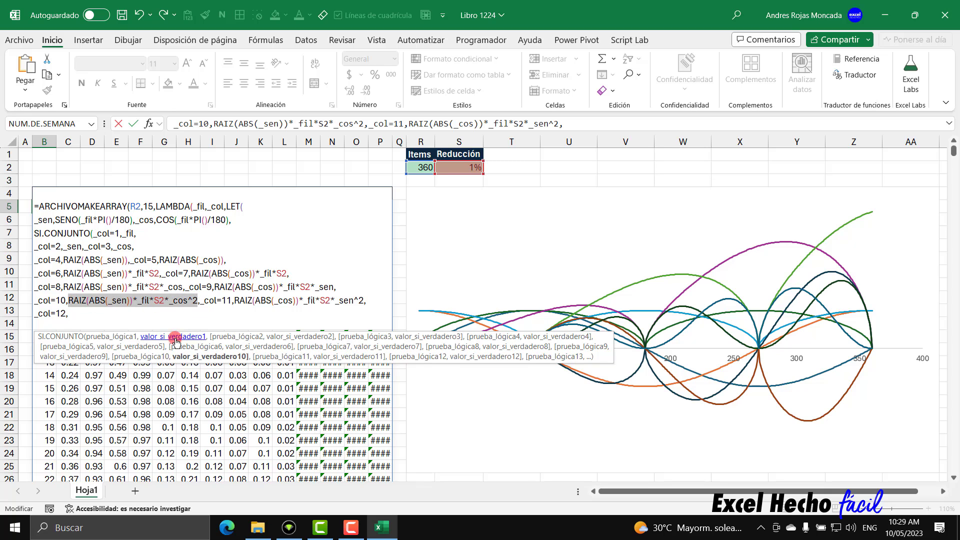
Complete the B5 formula by defining _col=12 as RAIZ(ABS(_sen))*_fil*S2*_cos^2*RAIZ(ABS(_cos))*_fil*S2*_sen^2, closing all parentheses and committing it
left_click(108, 315)
key("ctrl+v")
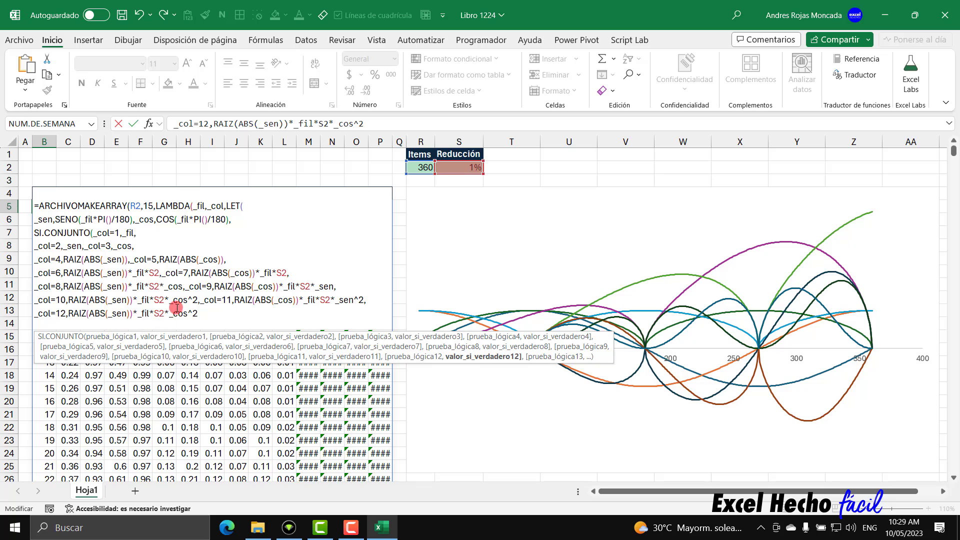
type("*")
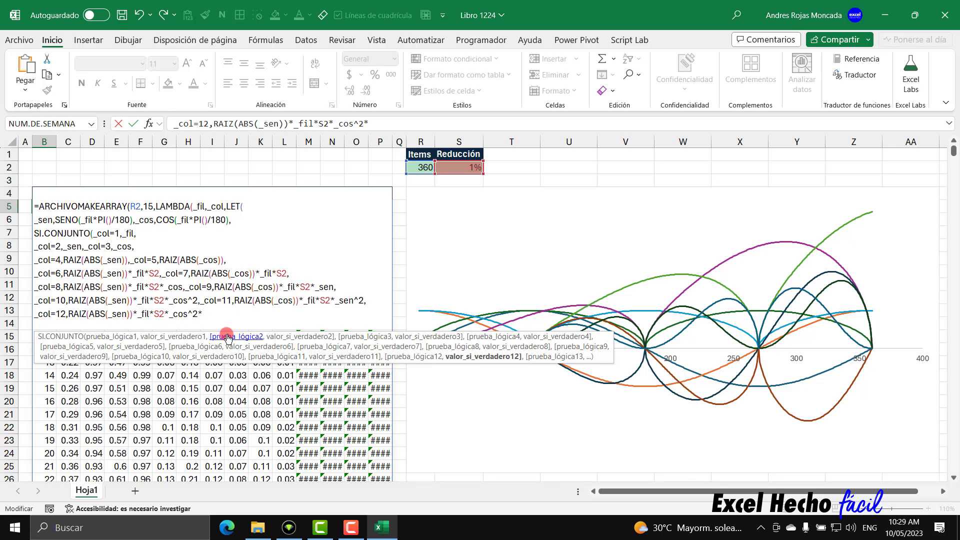
left_click_drag(234, 302, 360, 305)
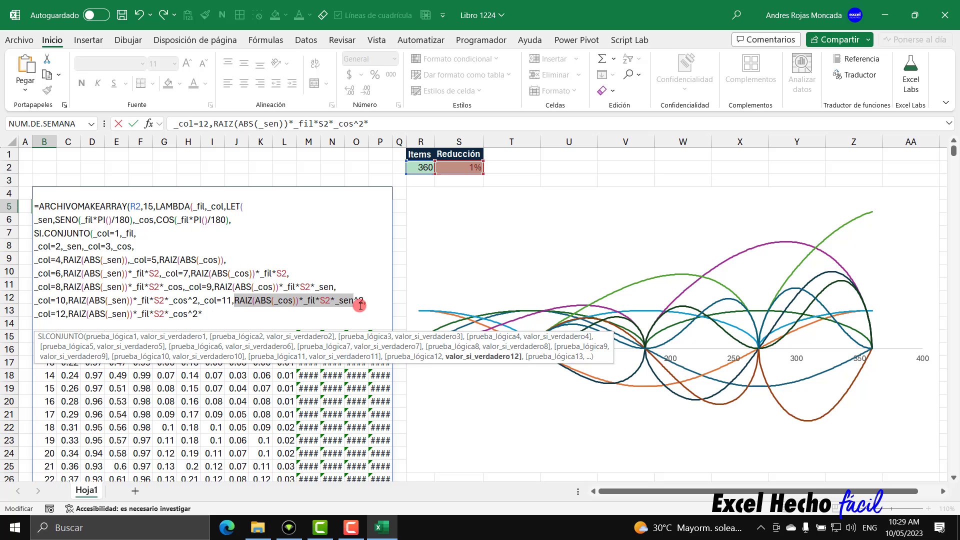
left_click(256, 314)
key("ctrl+v")
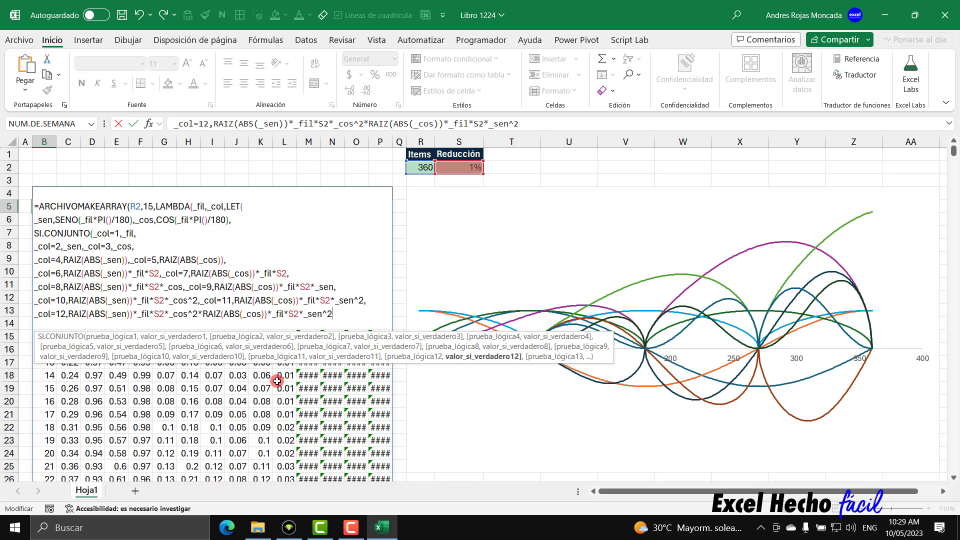
type("))))")
key("Return")
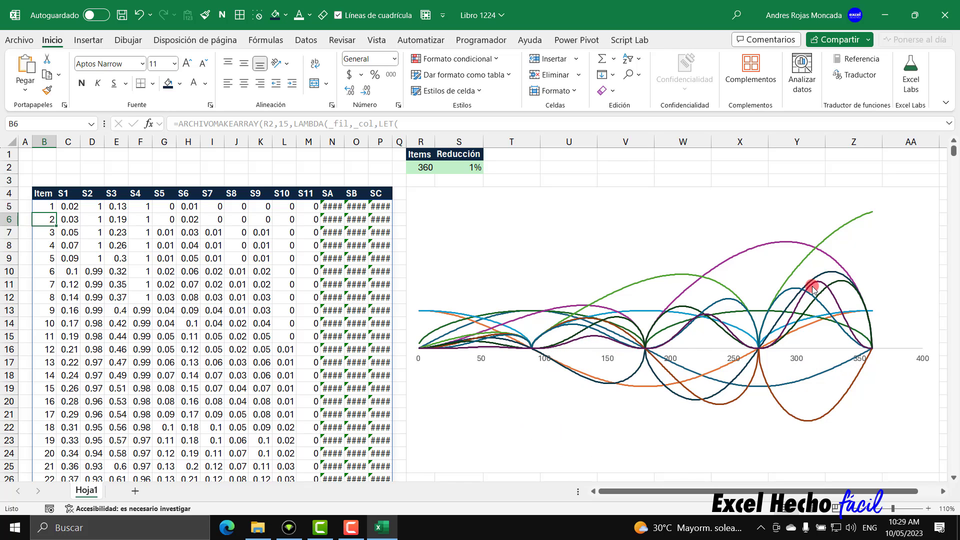
mouse_move(812, 290)
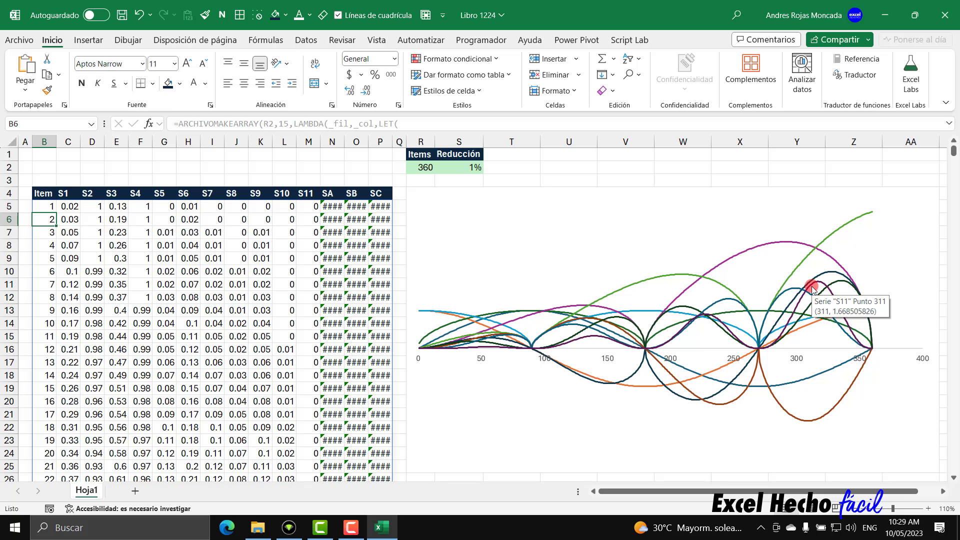
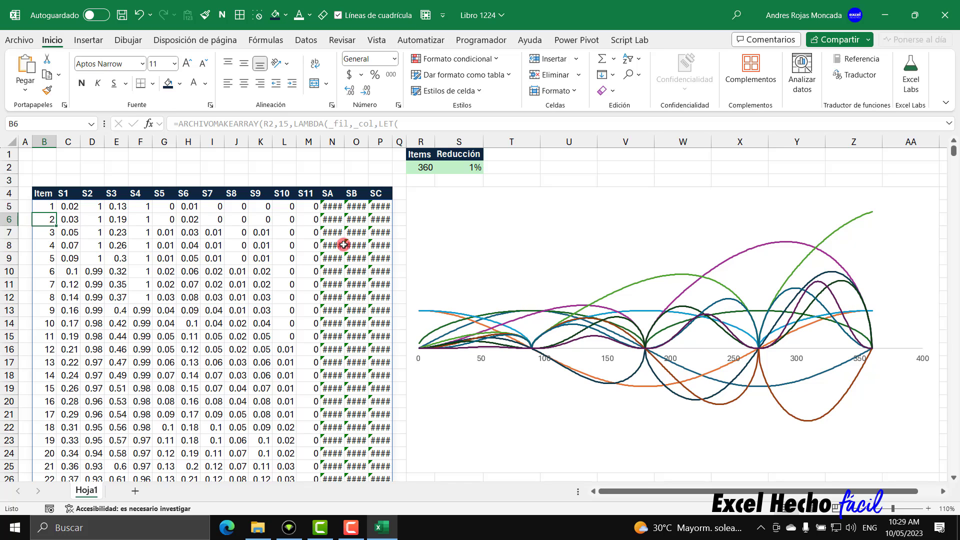
left_click_drag(330, 193, 379, 221)
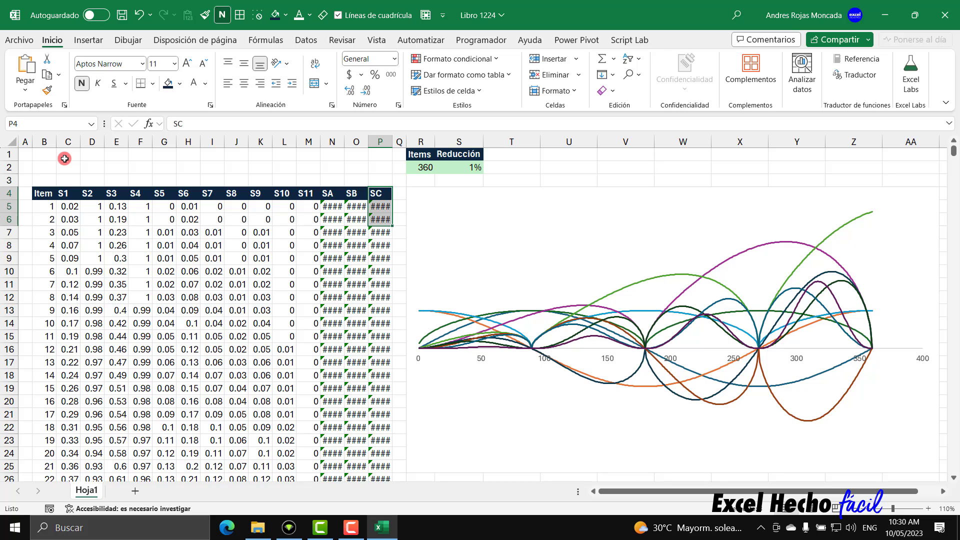
left_click_drag(310, 153, 67, 195)
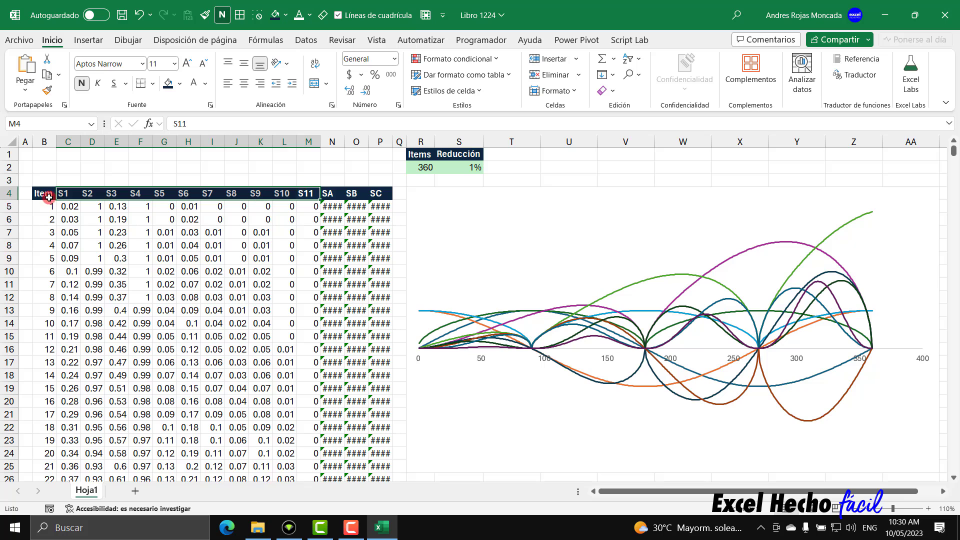
left_click_drag(43, 194, 39, 273)
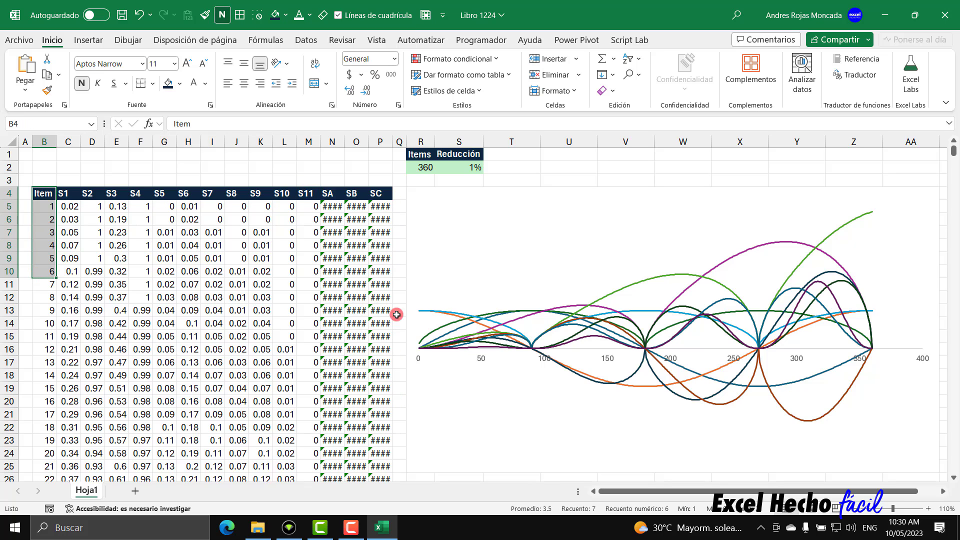
Fill the empty cells C1:M1 above the S1 to S11 columns with light green
left_click_drag(64, 155, 319, 156)
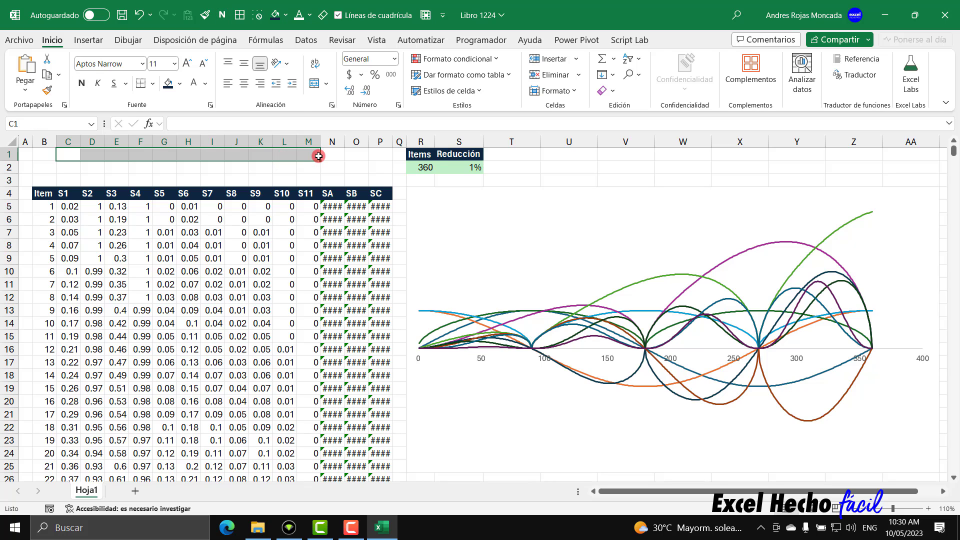
left_click(285, 15)
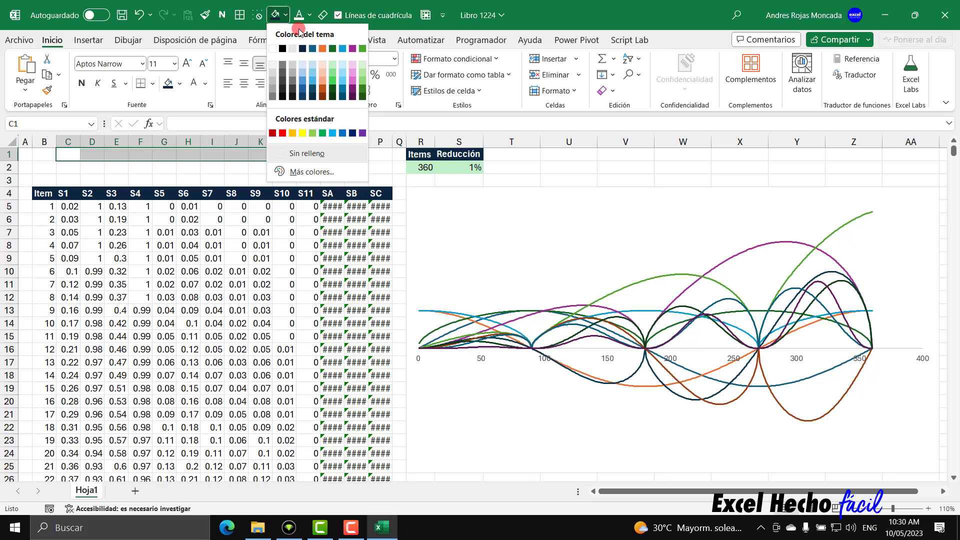
left_click(333, 64)
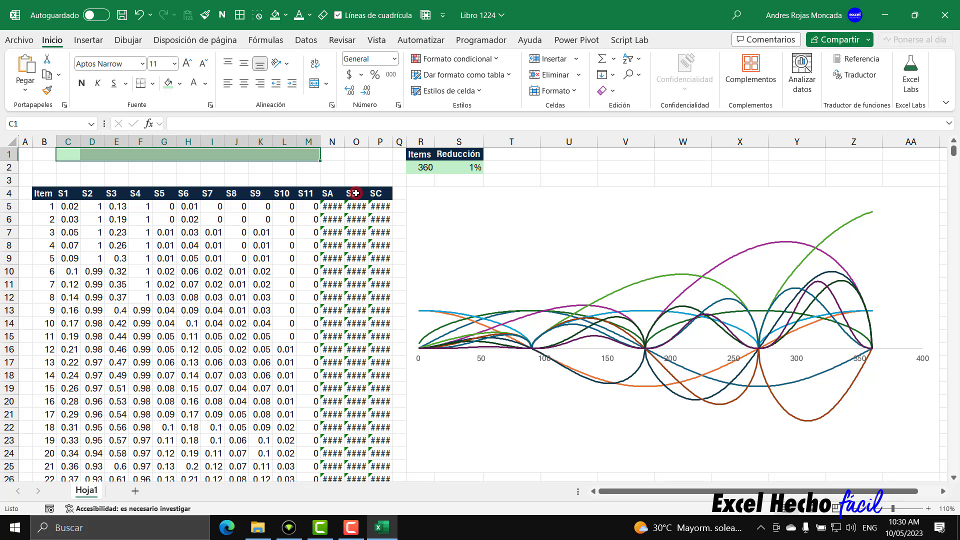
Insert checkboxes in C1:M1 and tick the ones in I1 and G1
left_click(91, 40)
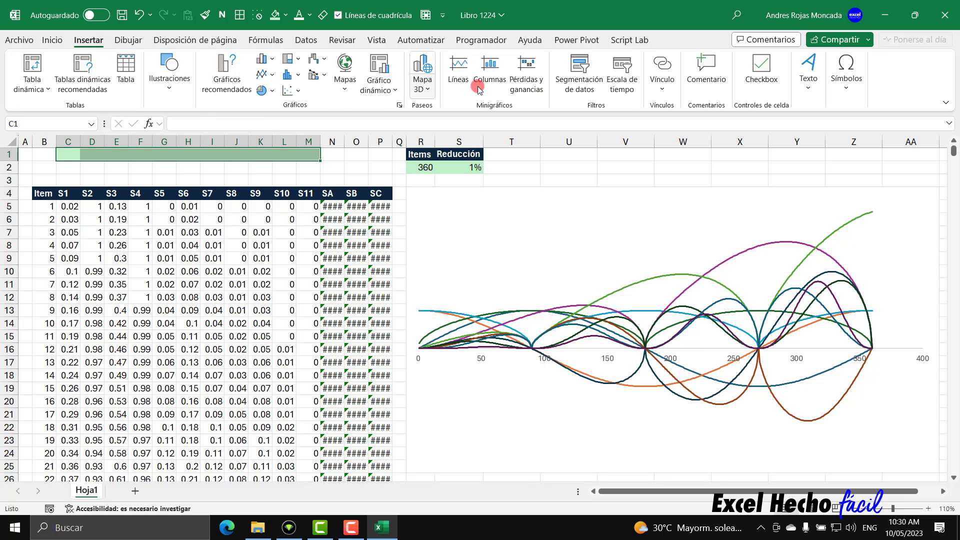
left_click(771, 84)
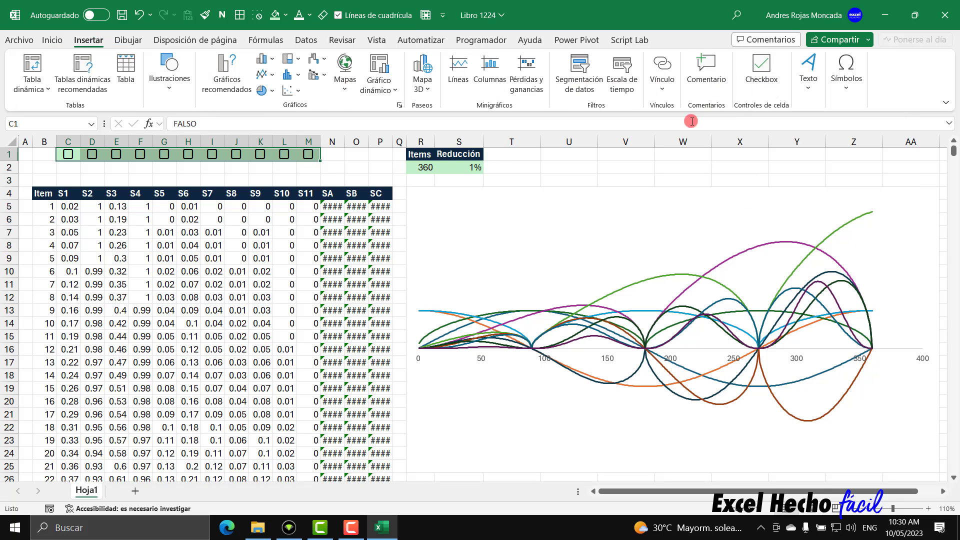
left_click(379, 156)
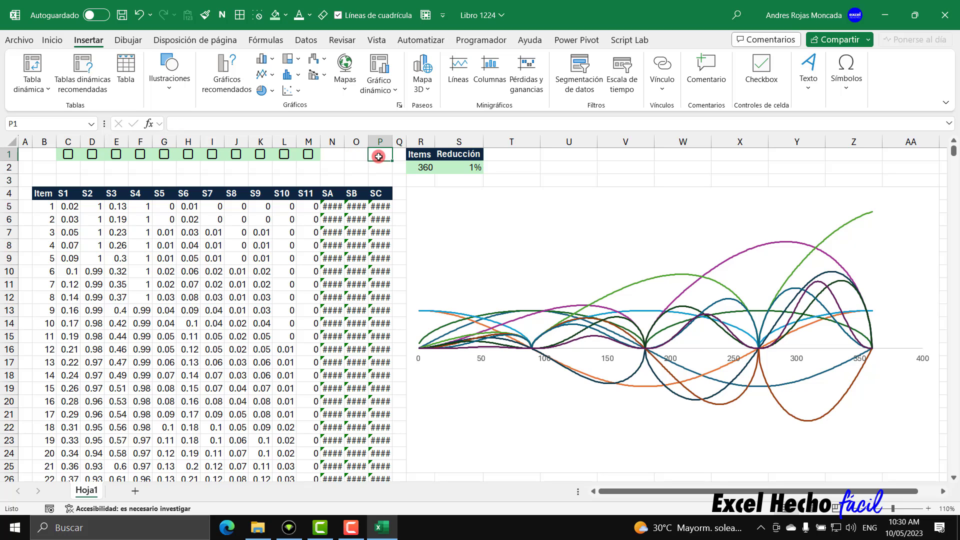
left_click(212, 154)
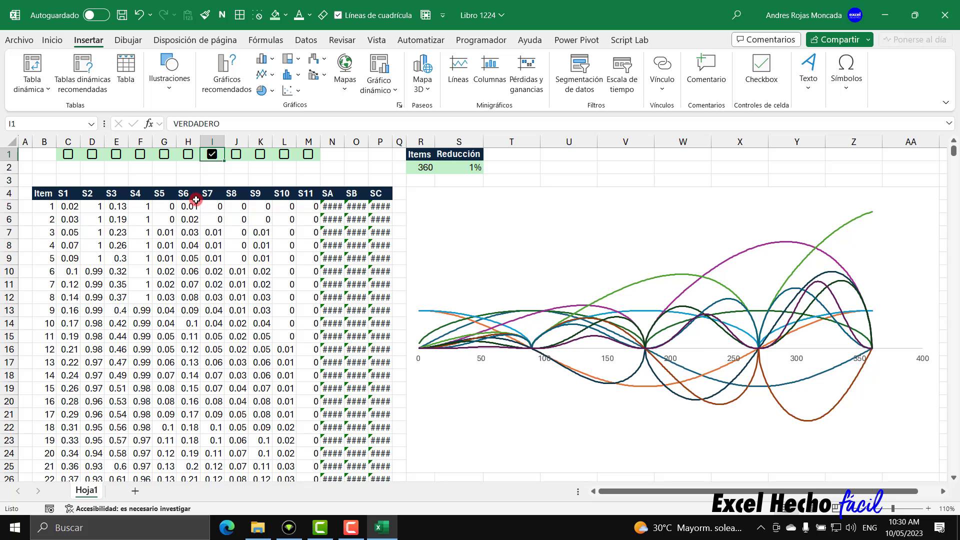
left_click(164, 156)
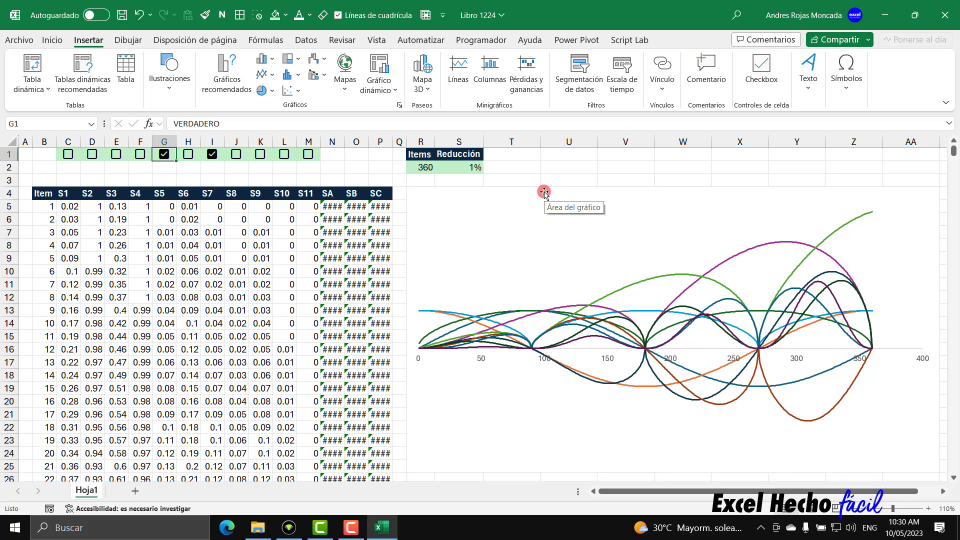
Wrap the B5 formula in a LET that names the ARCHIVOMAKEARRAY result _fun, add a new line after it, and set its column count to 12
left_click(50, 206)
key("F2")
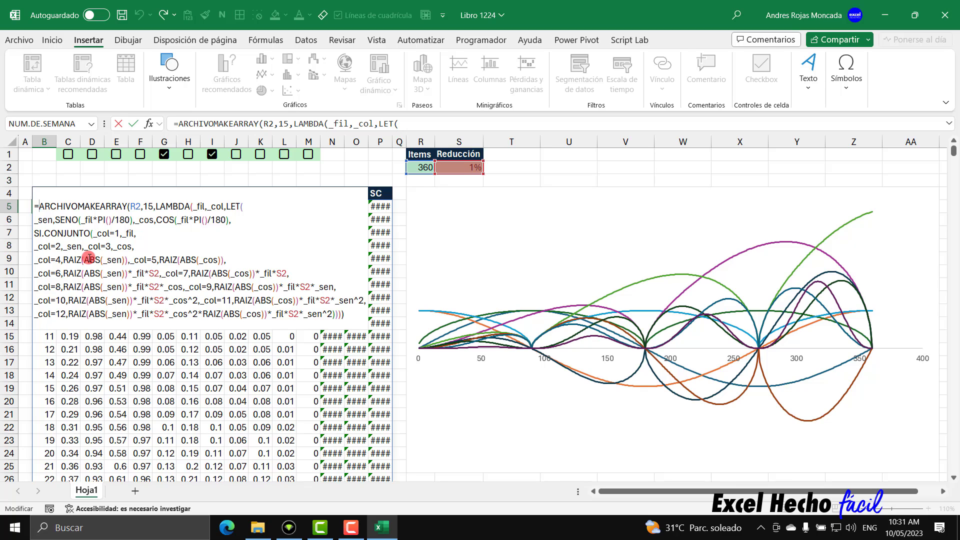
type("le")
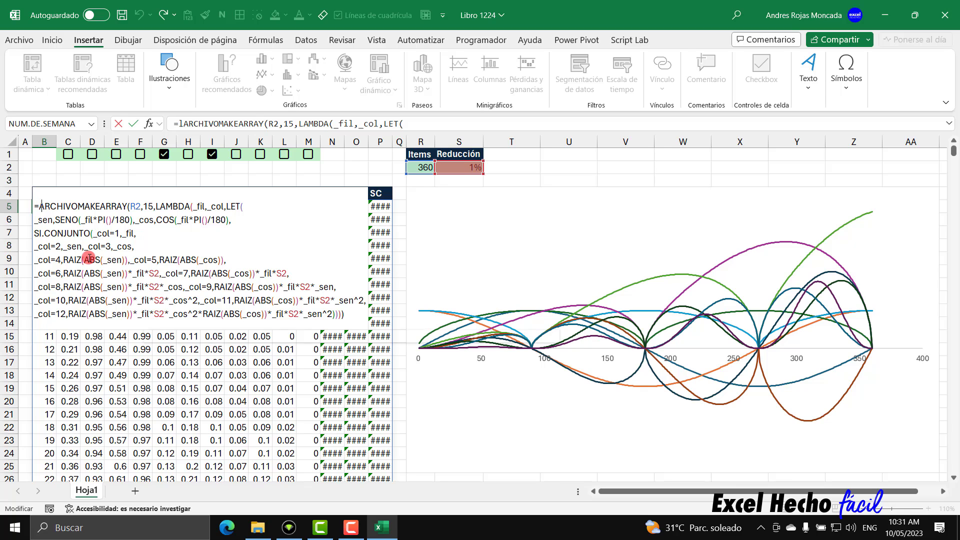
key("Tab")
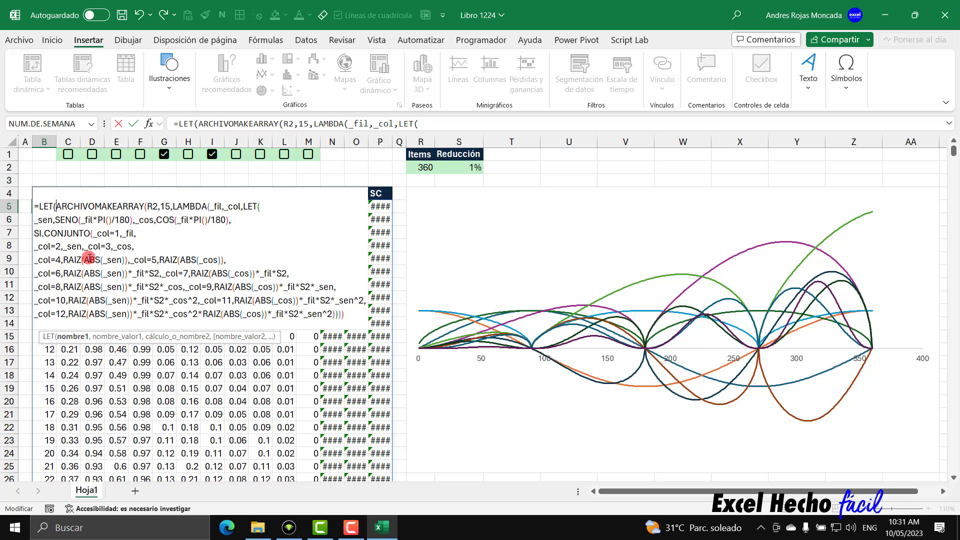
type("_fun")
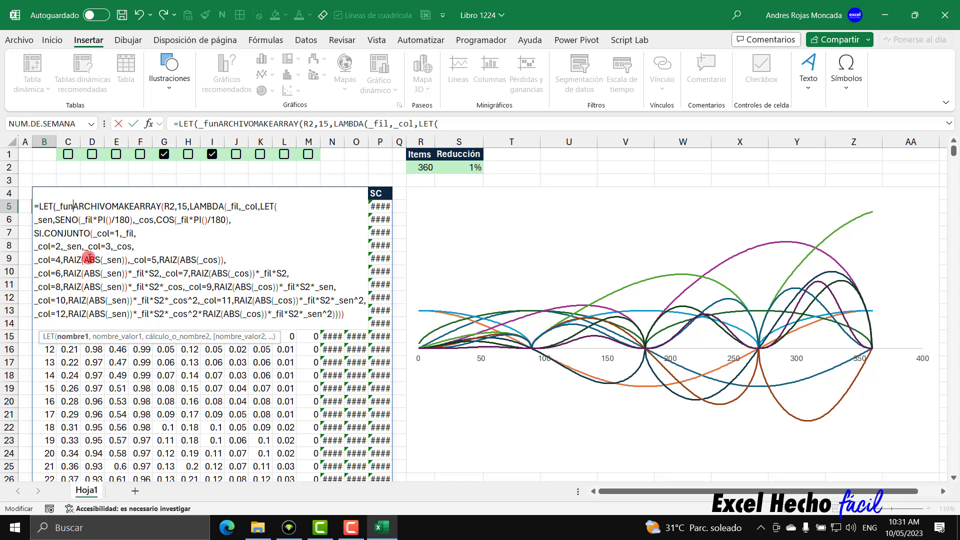
type(",")
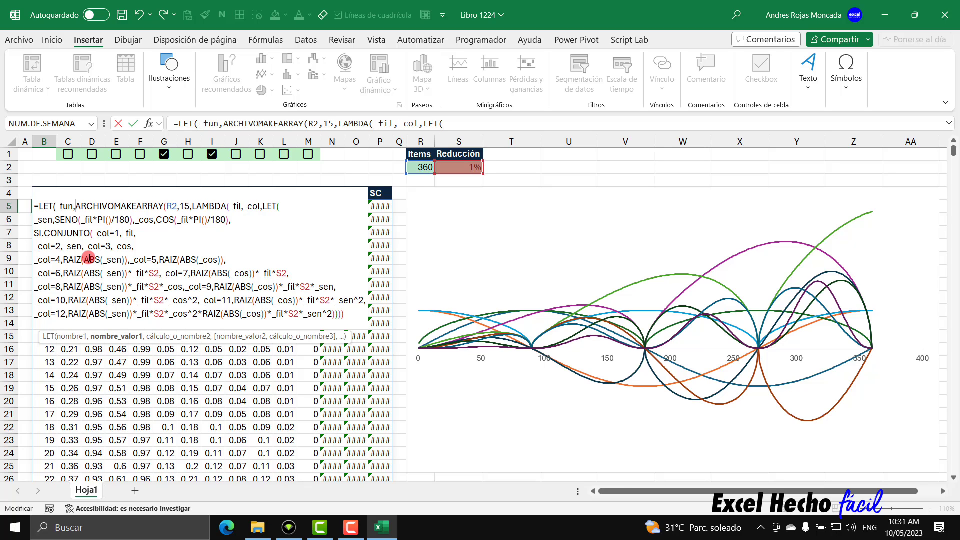
key("ctrl+shift+End")
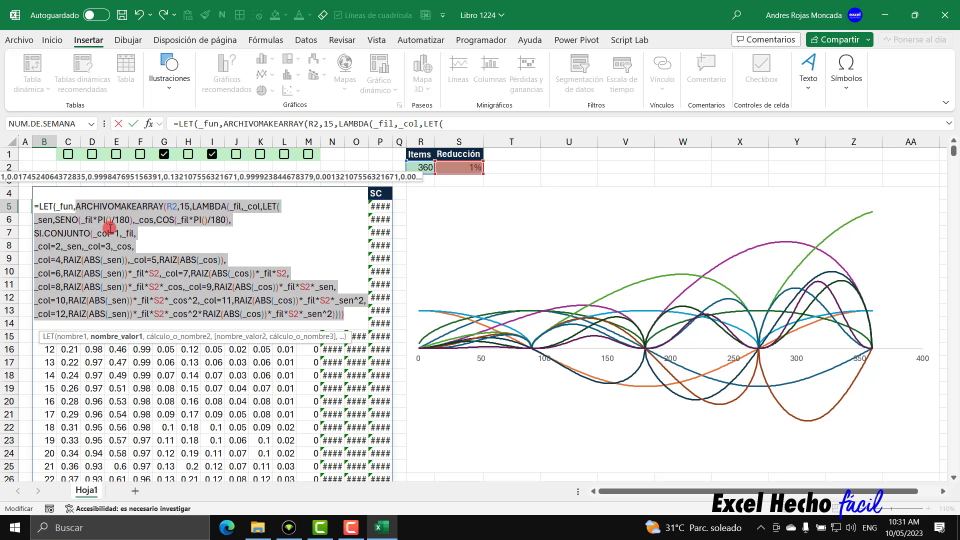
left_click(348, 320)
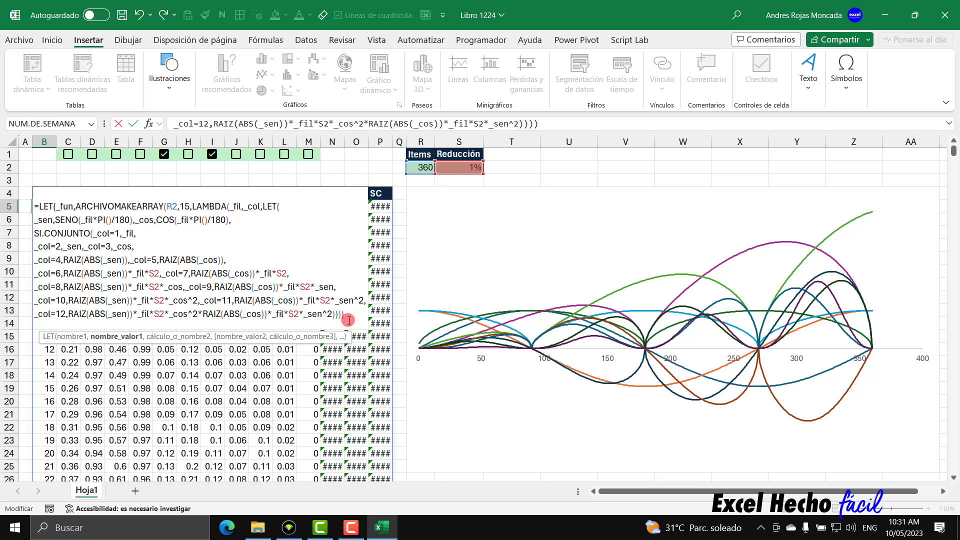
type(",")
key("alt+Return")
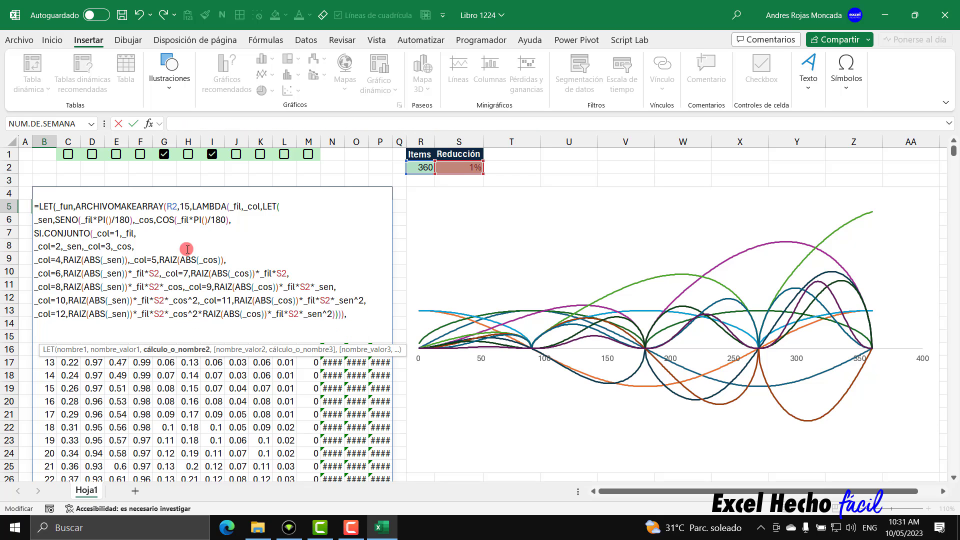
double_click(185, 206)
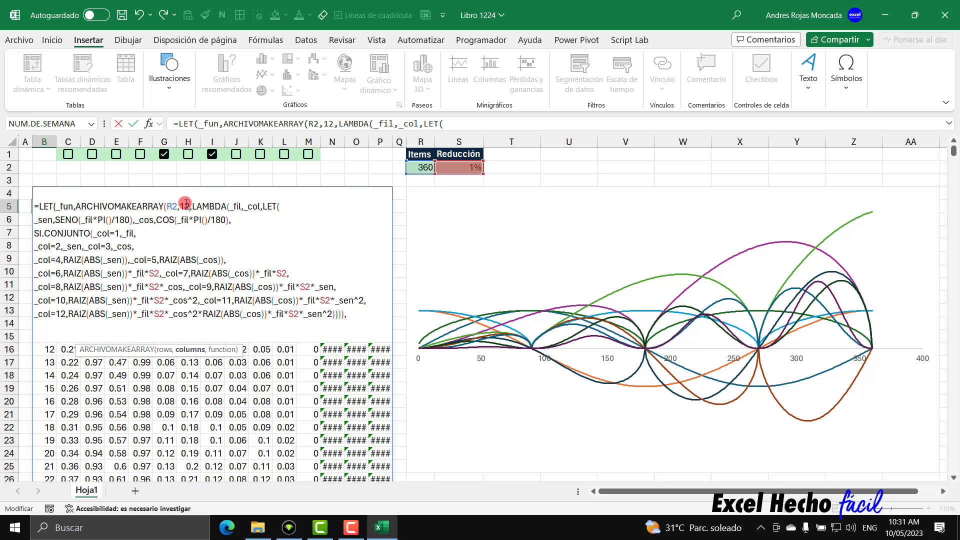
On the formula's last line, start an SI function with O(C1:M1) as its logical test and preview that test's result
left_click(136, 333)
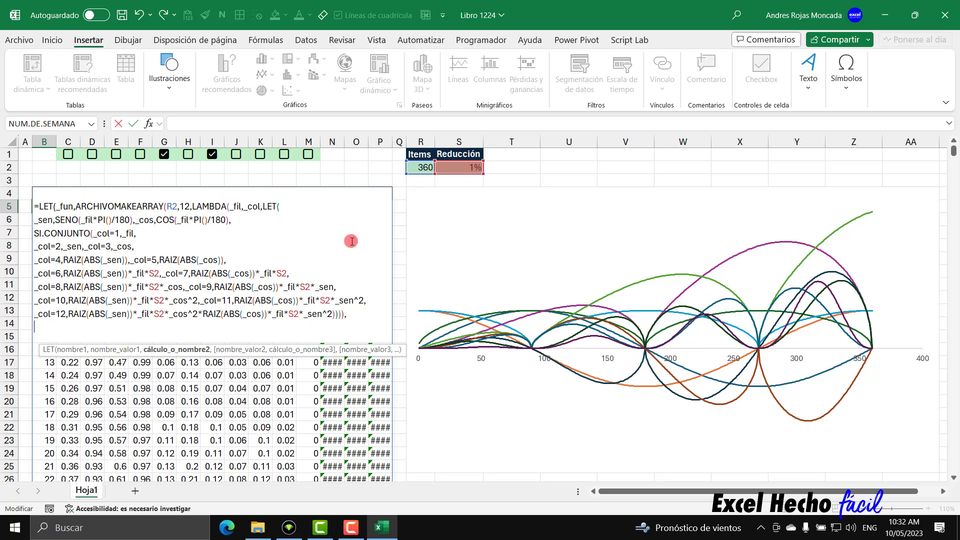
type("i")
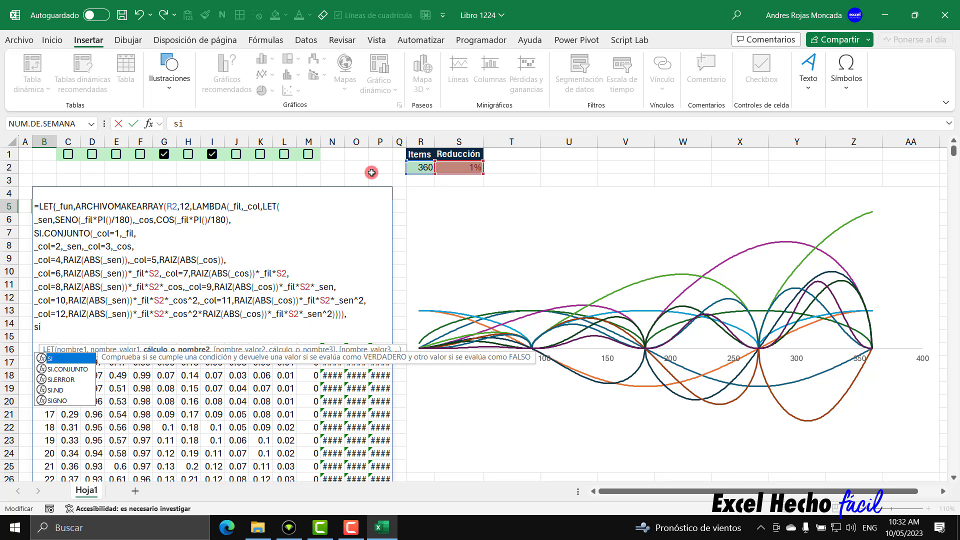
key("Tab")
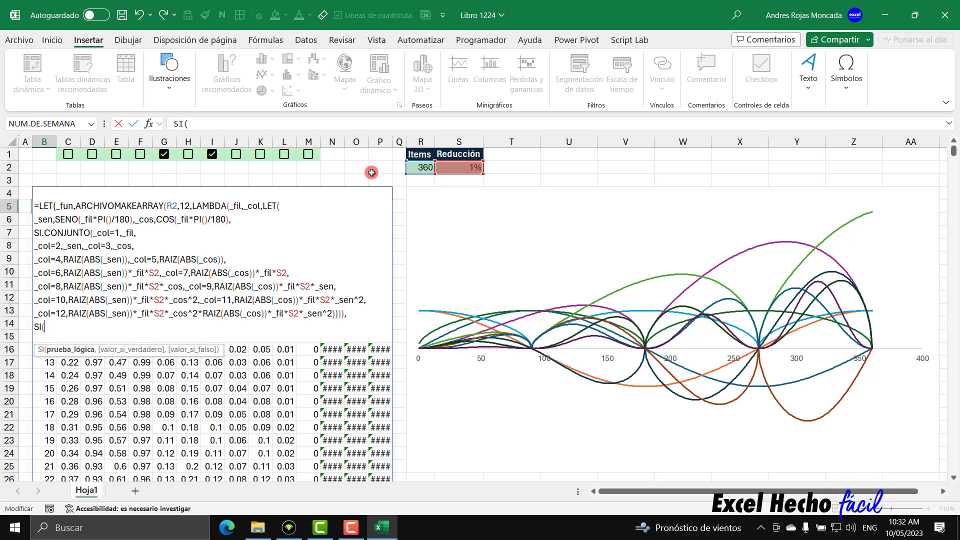
type("o")
key("Tab")
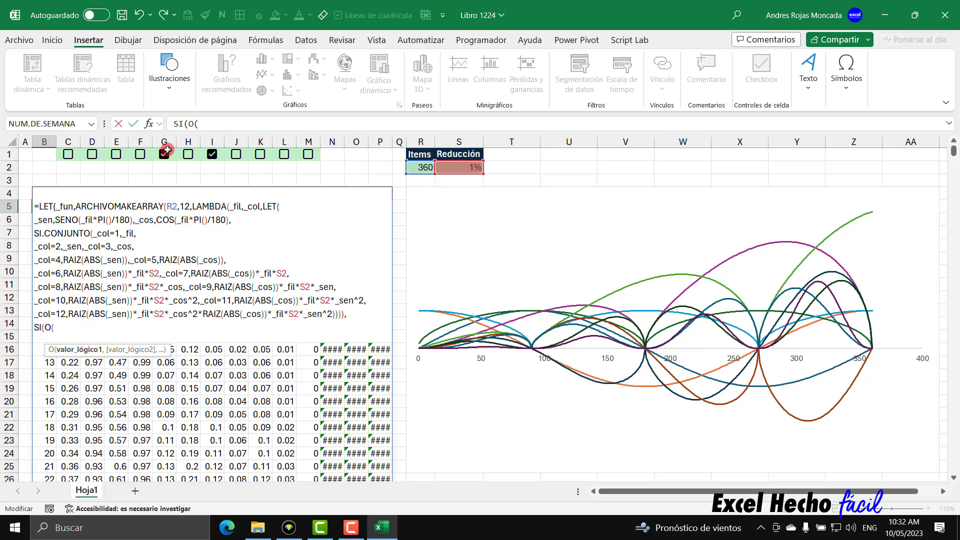
left_click(163, 153)
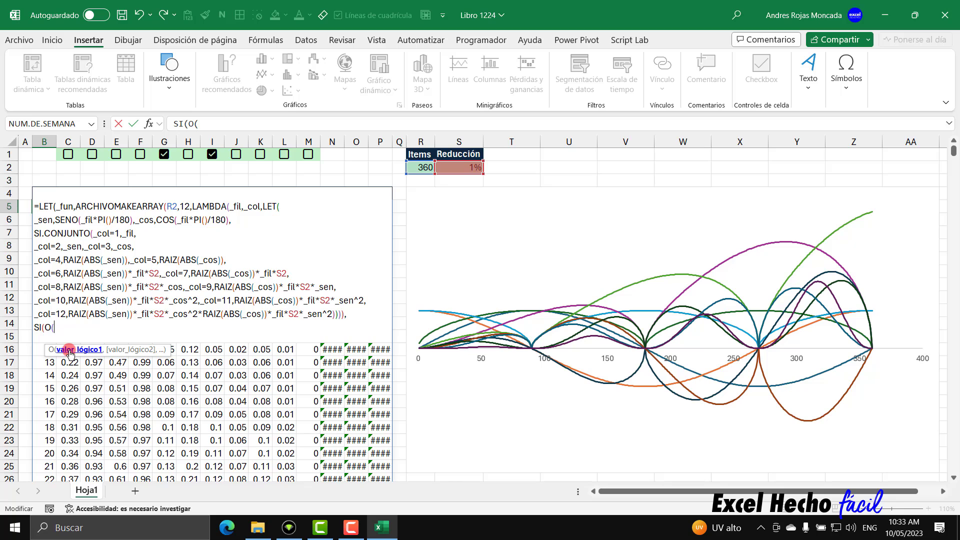
left_click_drag(318, 155, 74, 158)
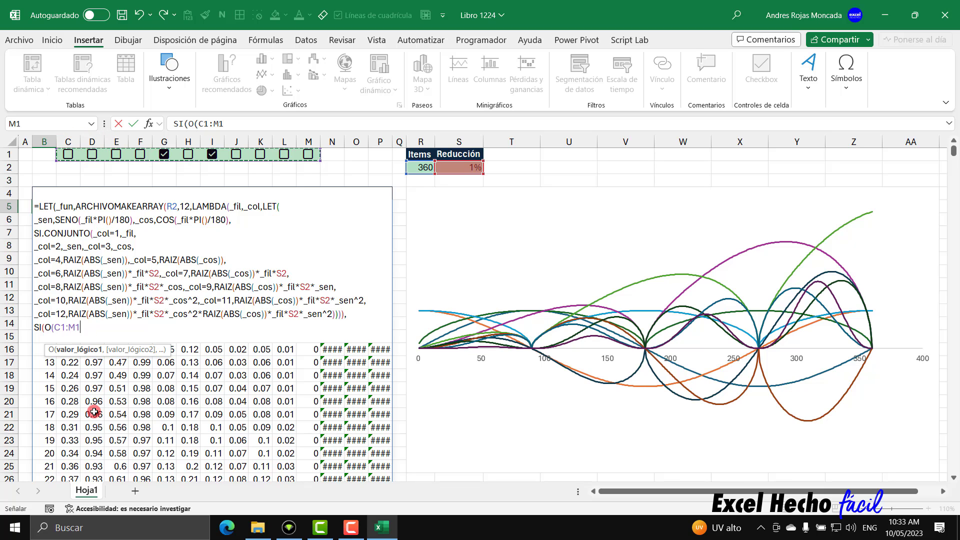
type(")")
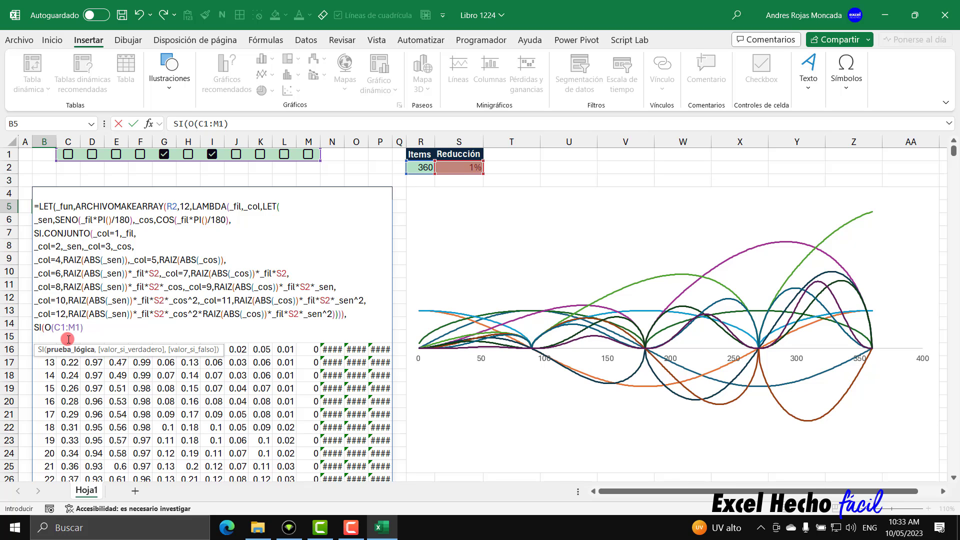
left_click_drag(44, 328, 90, 329)
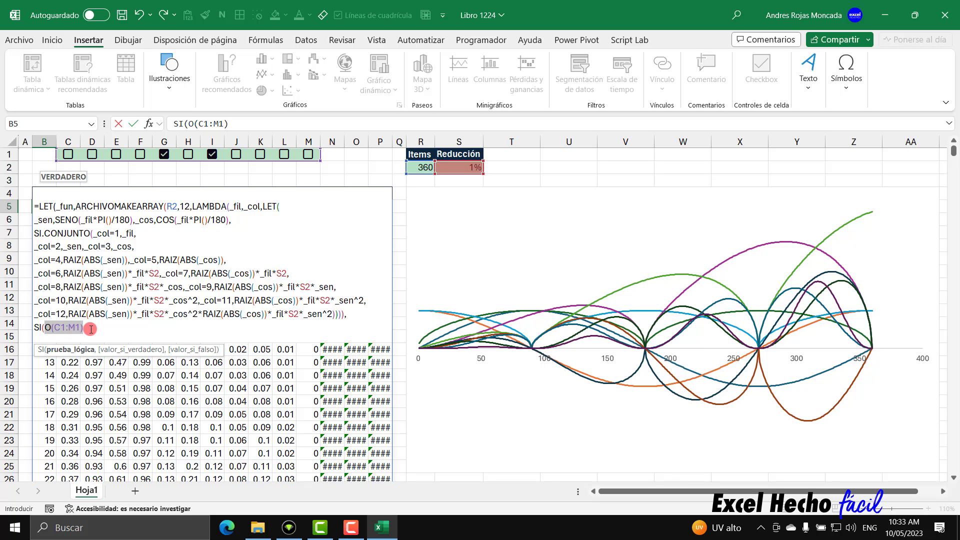
Begin the SI function's true value with an APILARH function that takes _fun as its first array
left_click(91, 329)
type(",")
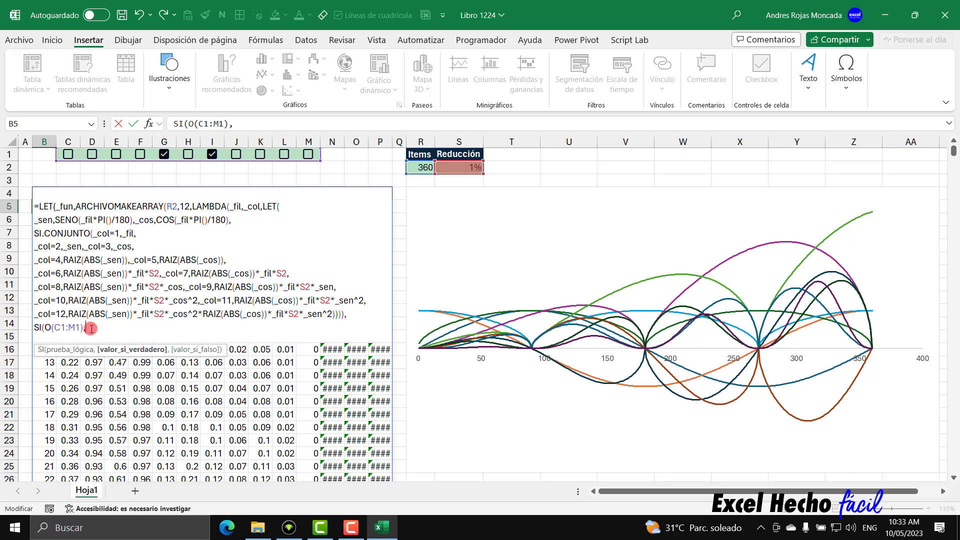
type("api")
key("Tab")
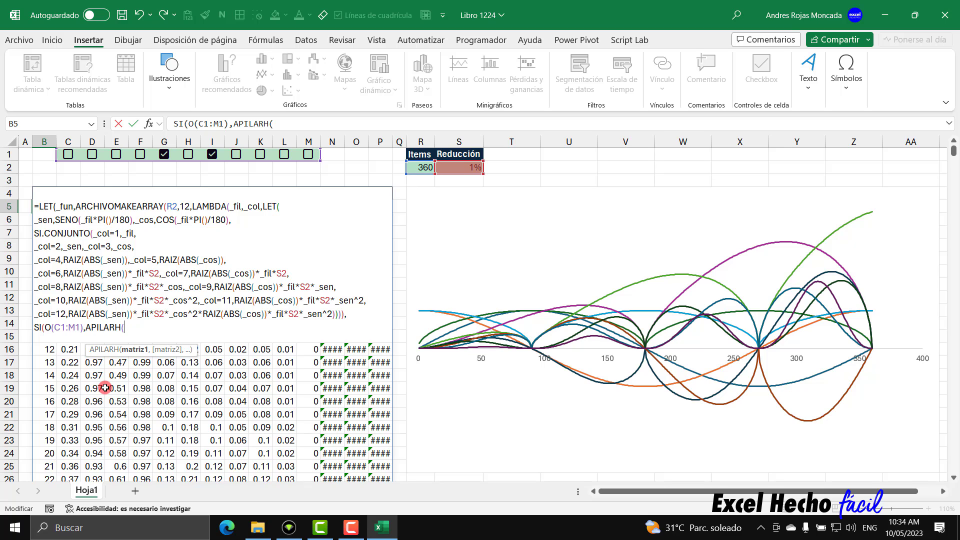
type("_fun")
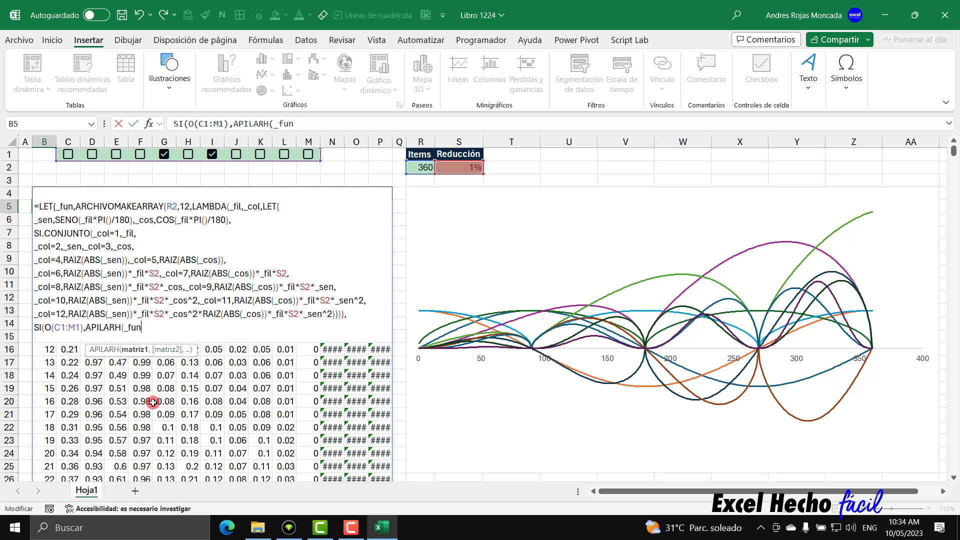
type(",")
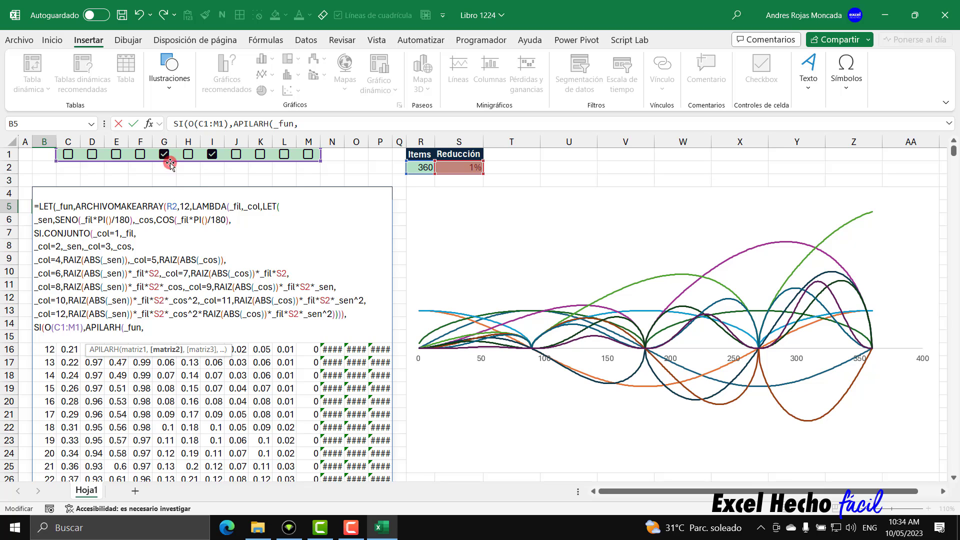
left_click(212, 153)
left_click(212, 153)
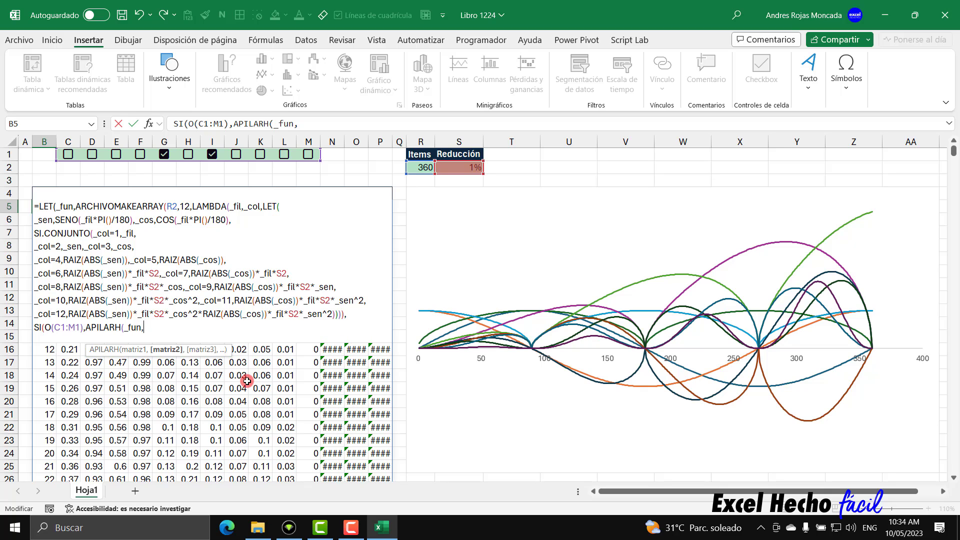
Add a FILTRAR function as APILARH's second array, with EXCLUIR(_fun,,1) as the array to filter
type("fil")
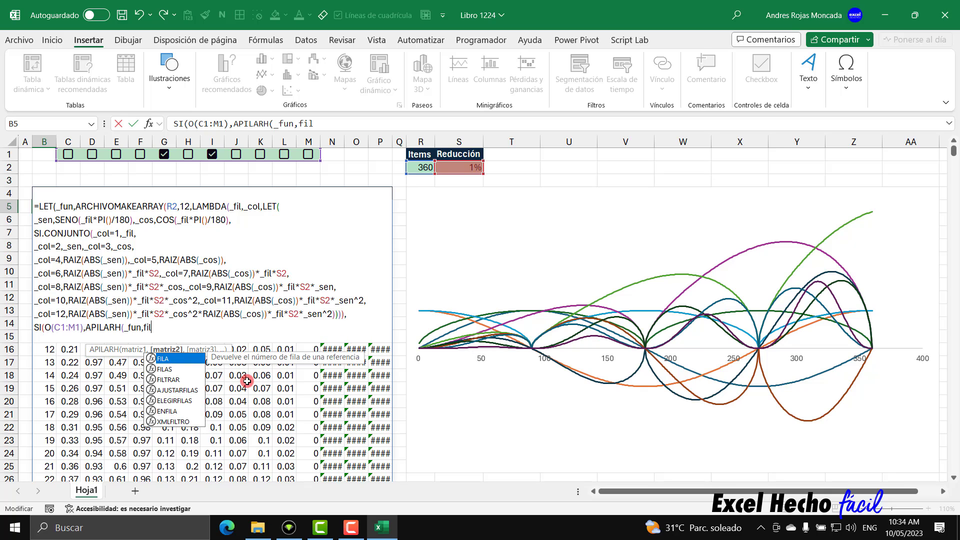
key("Down")
key("Down")
key("Tab")
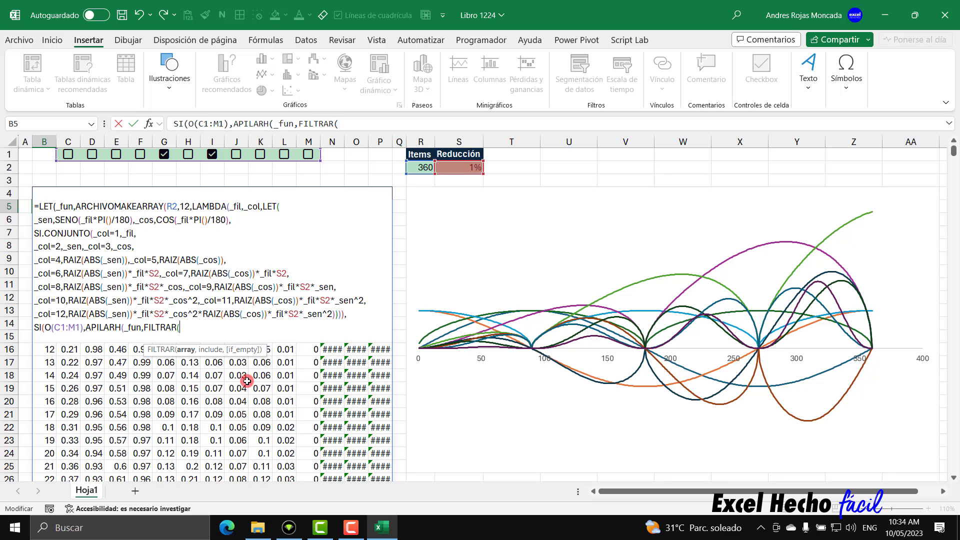
type("excl")
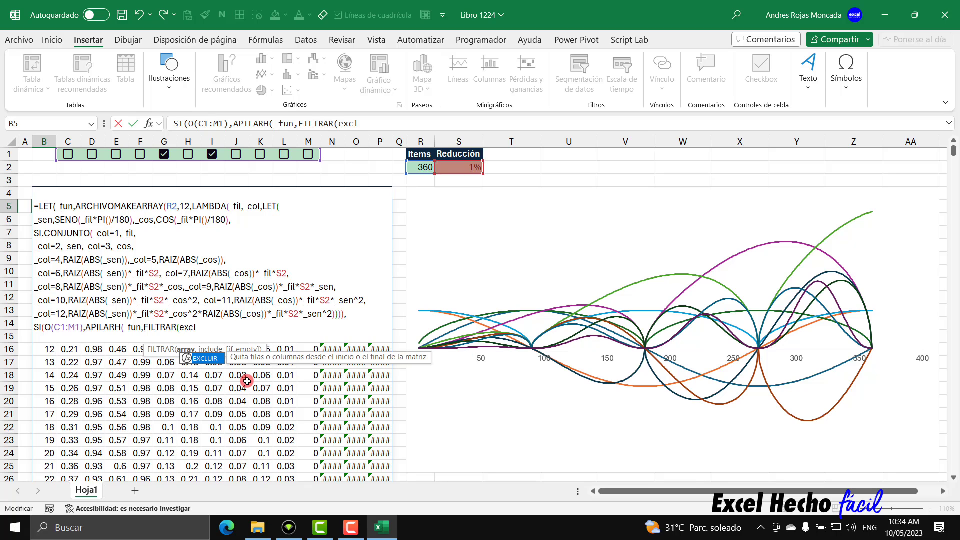
key("Tab")
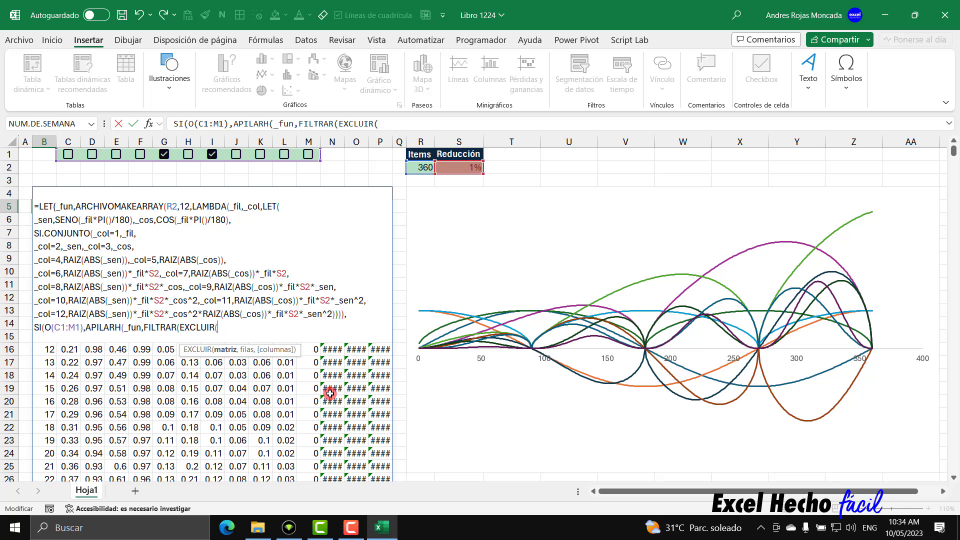
type("_fun")
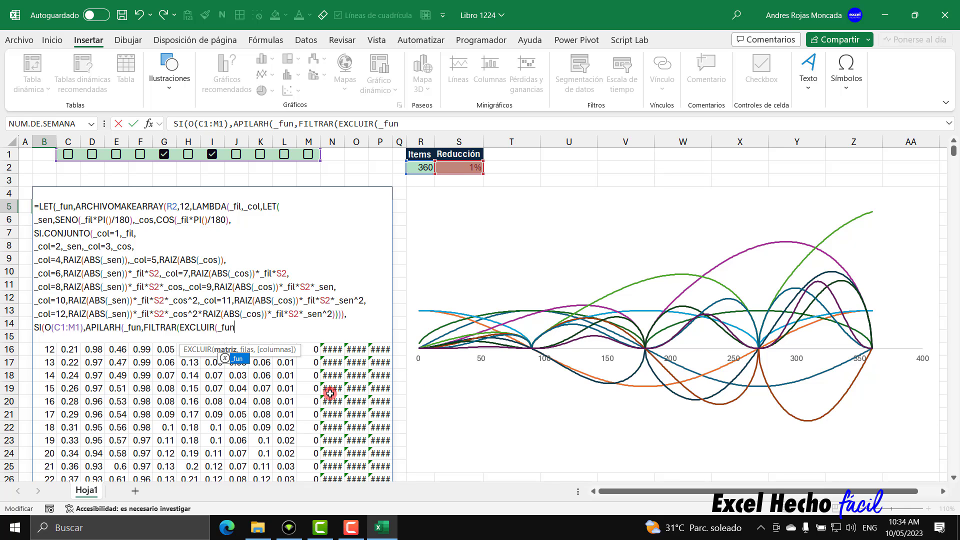
key("Tab")
type(",")
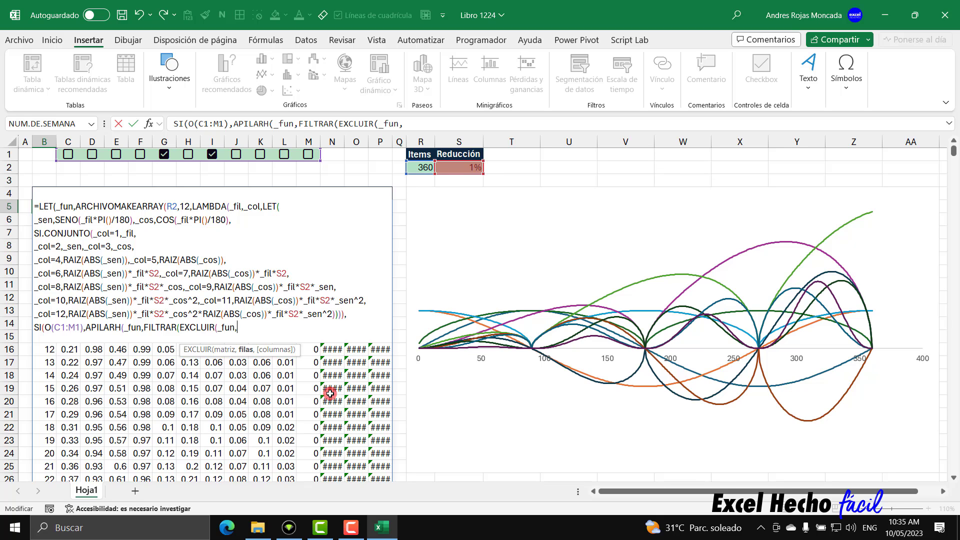
type(",1")
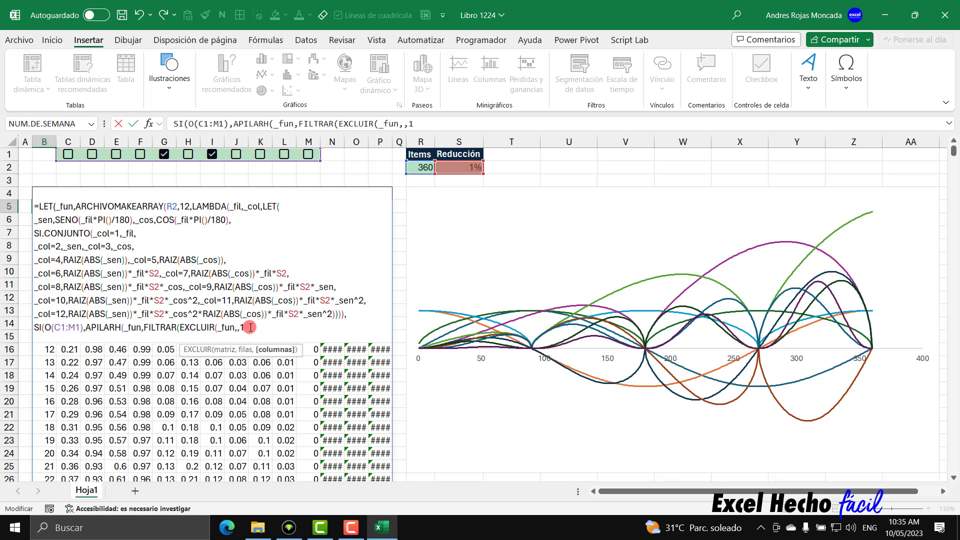
type(")")
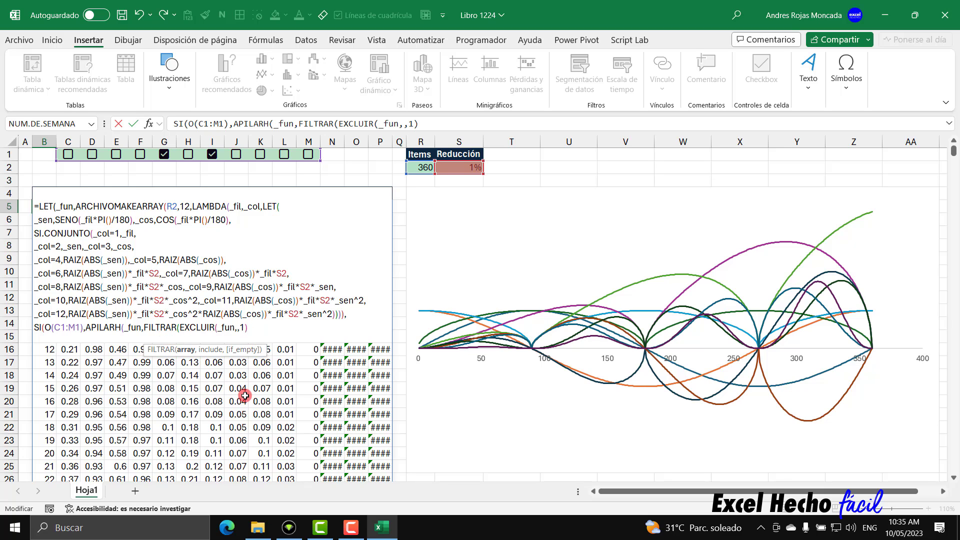
Set the checkbox range C1:M1 as the FILTRAR include argument and close both the FILTRAR and APILARH functions
type(",")
left_click(183, 350)
left_click(269, 326)
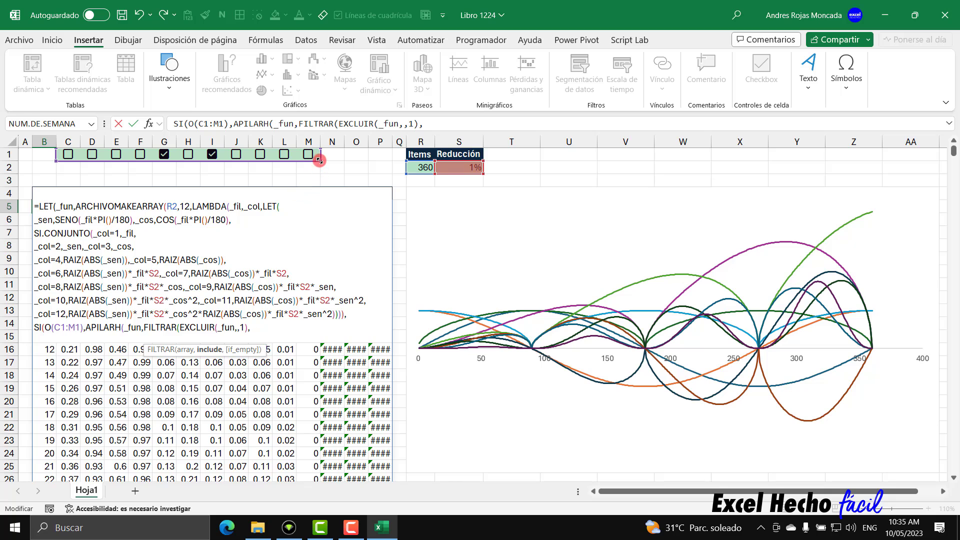
left_click_drag(315, 154, 68, 154)
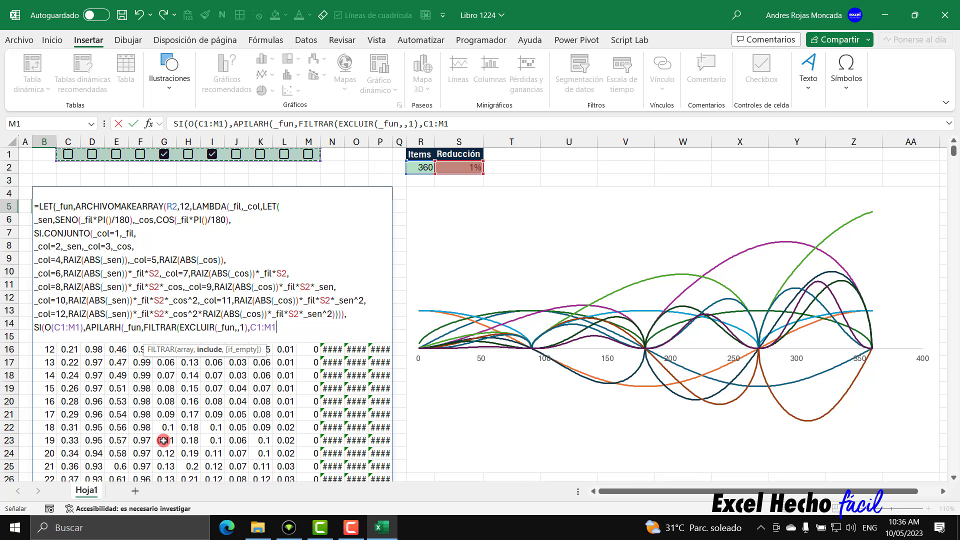
type(")")
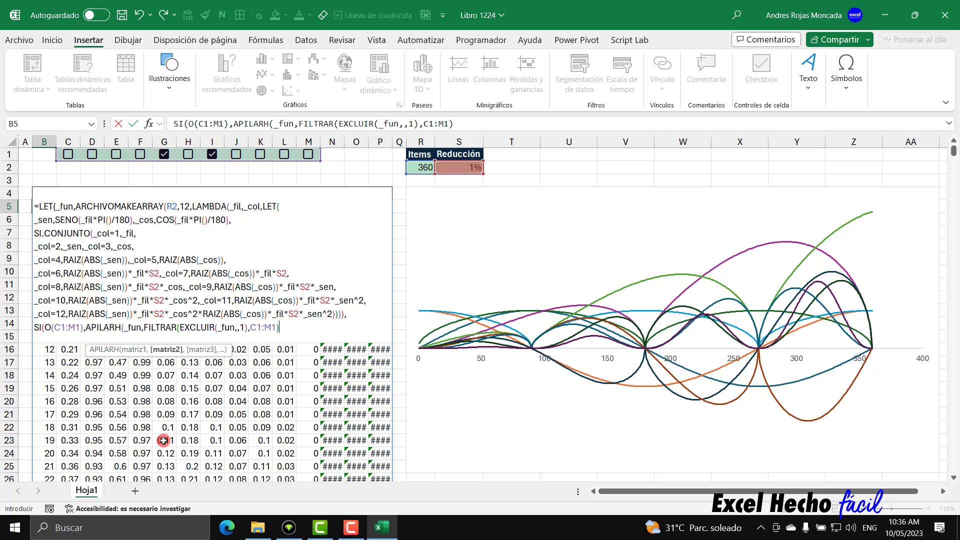
type(")")
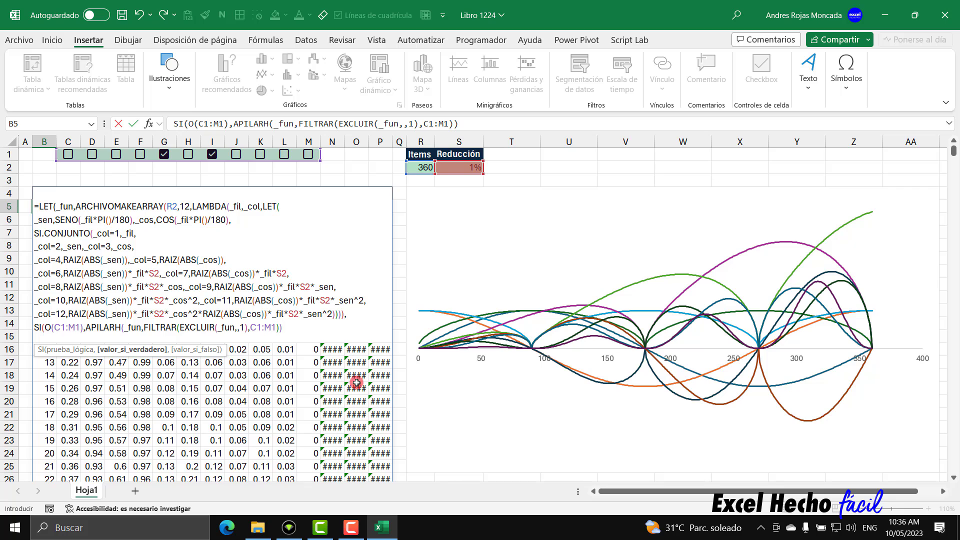
Start an EXPANDIR function around the APILARH expression and check that it covers the matrix argument
left_click(212, 154)
left_click(85, 328)
key("Right")
type("EXPANDIR(")
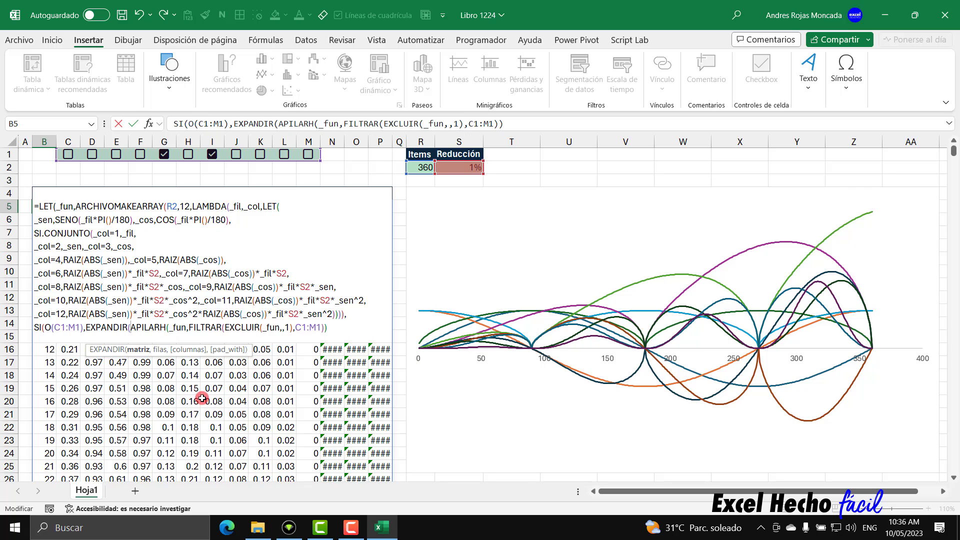
left_click(142, 351)
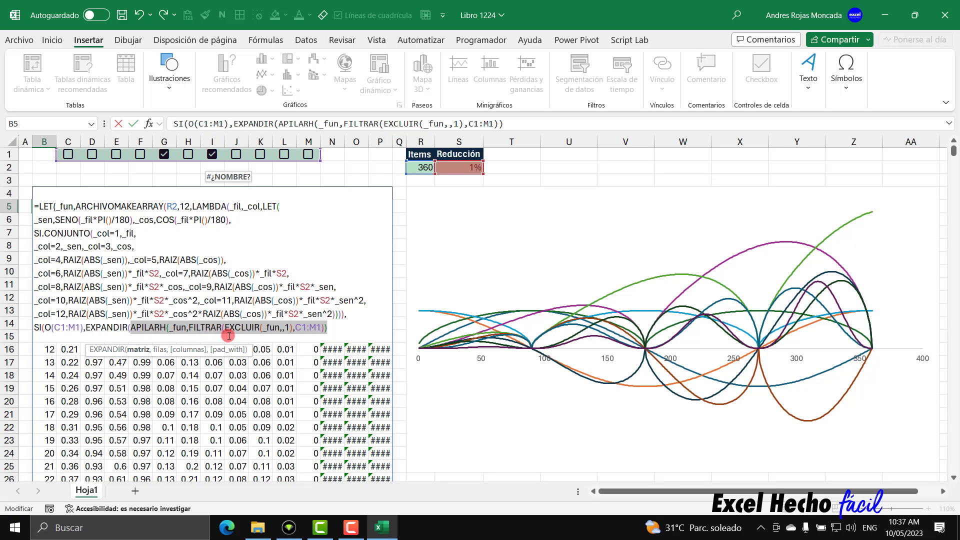
left_click(331, 327)
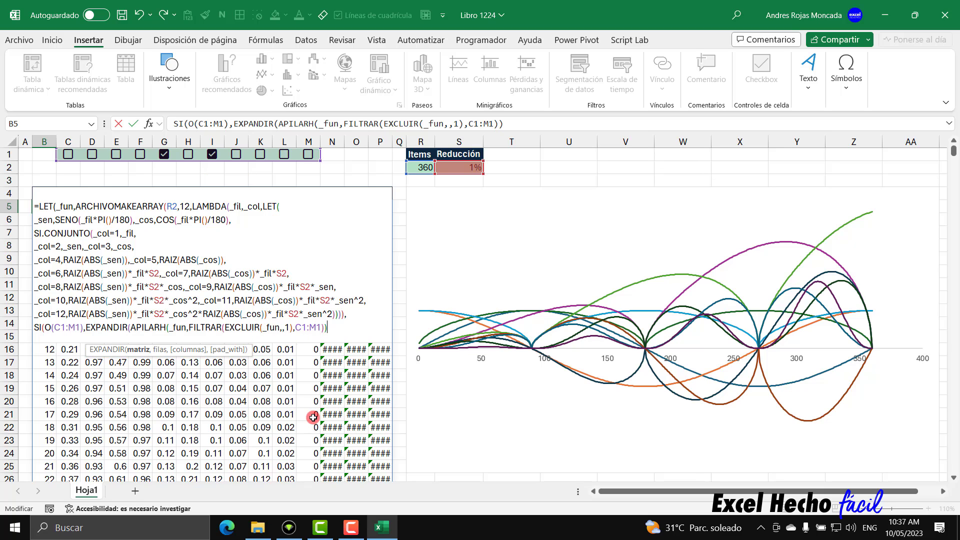
Leave EXPANDIR's rows argument empty, set its columns to 15, close all functions and commit the B5 formula
type(",,")
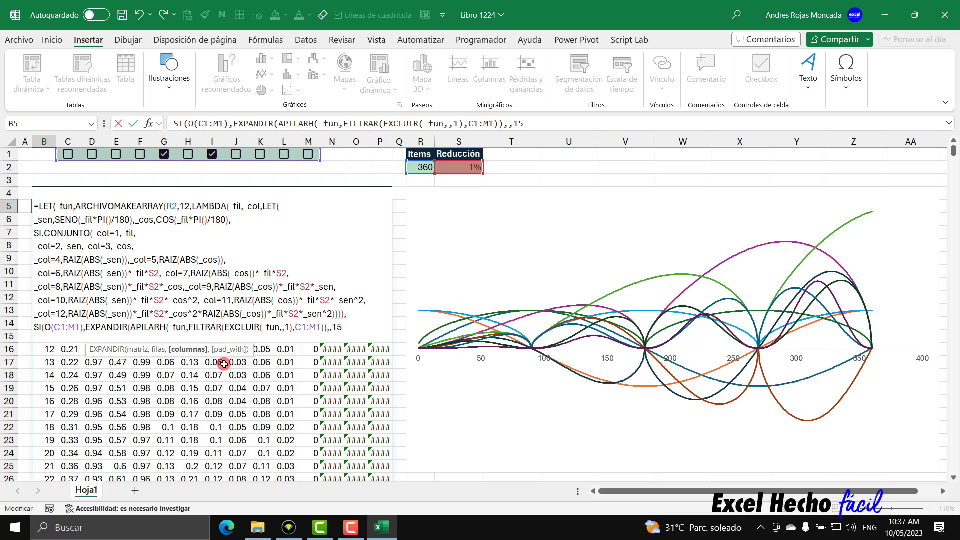
type(",")
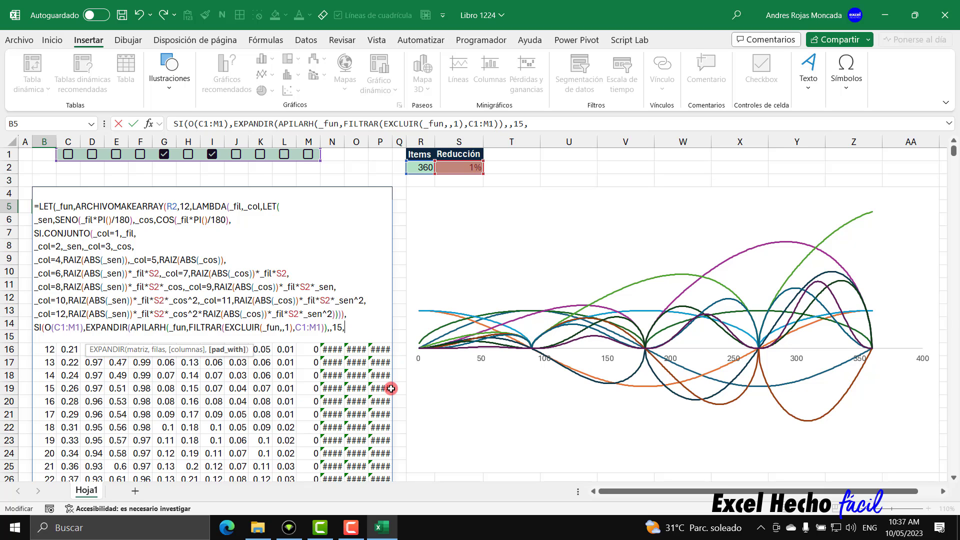
key("BackSpace")
type(")")
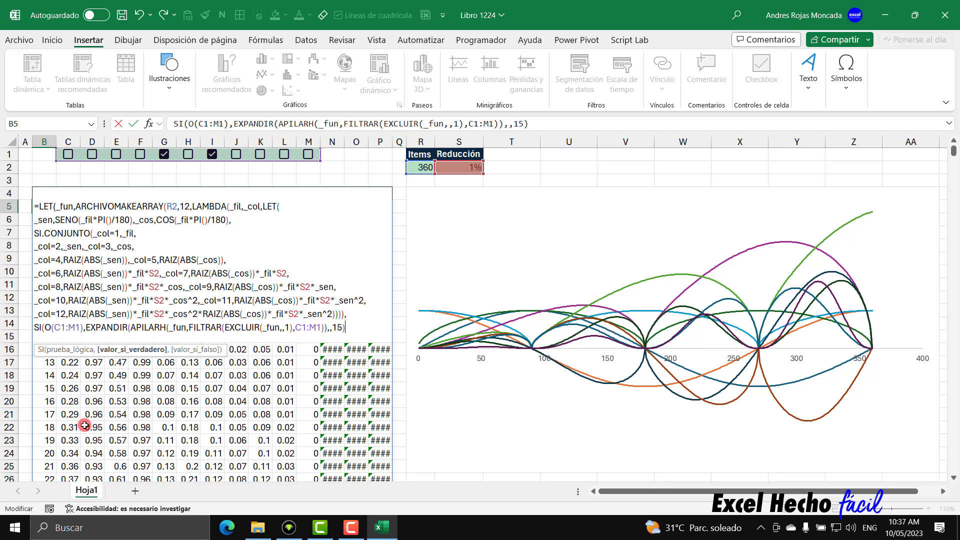
type(")")
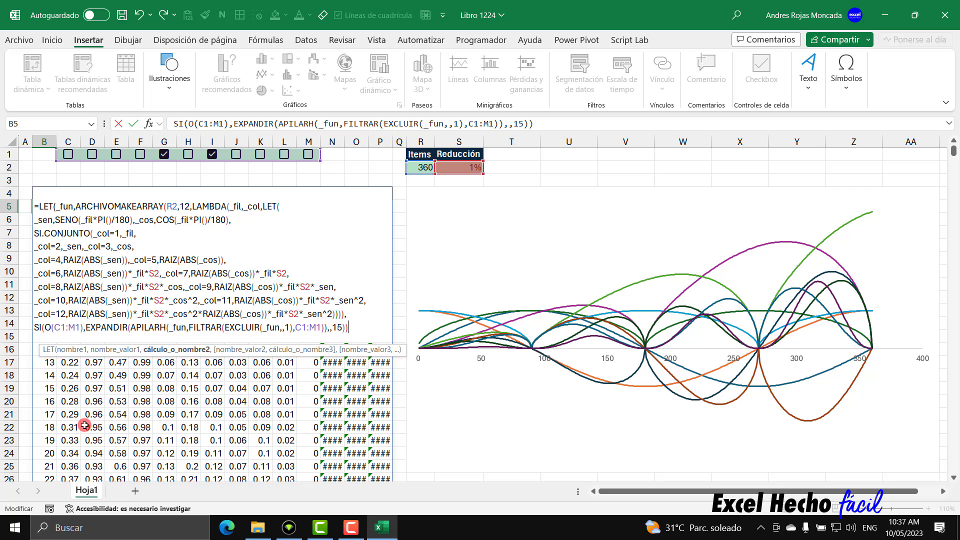
key("Return")
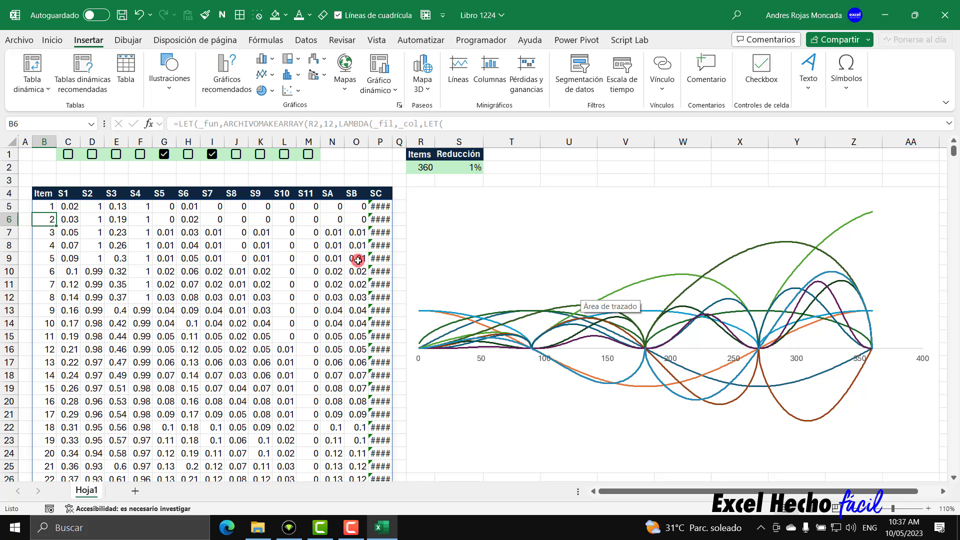
Reopen the B5 formula, check the SI function's true-value argument and start its false-value argument after it
left_click(40, 206)
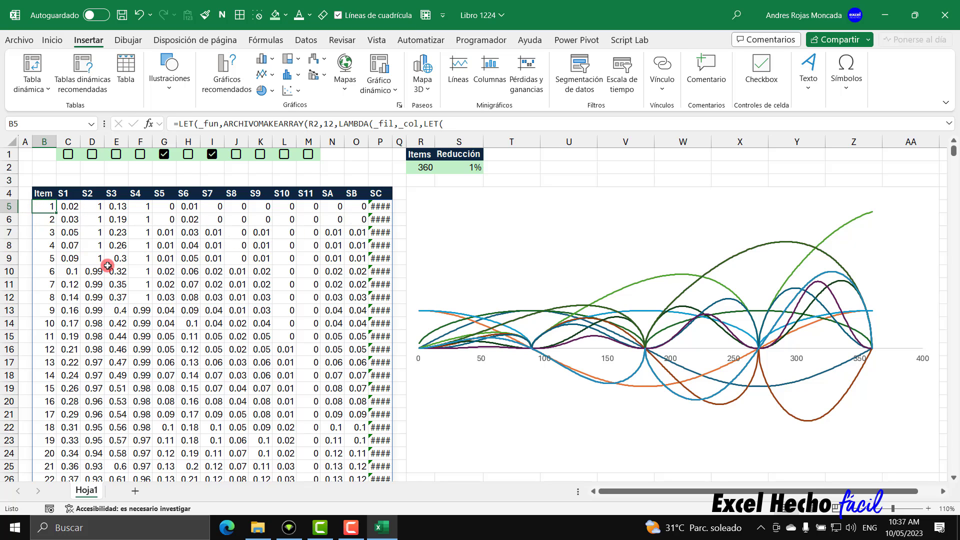
key("F2")
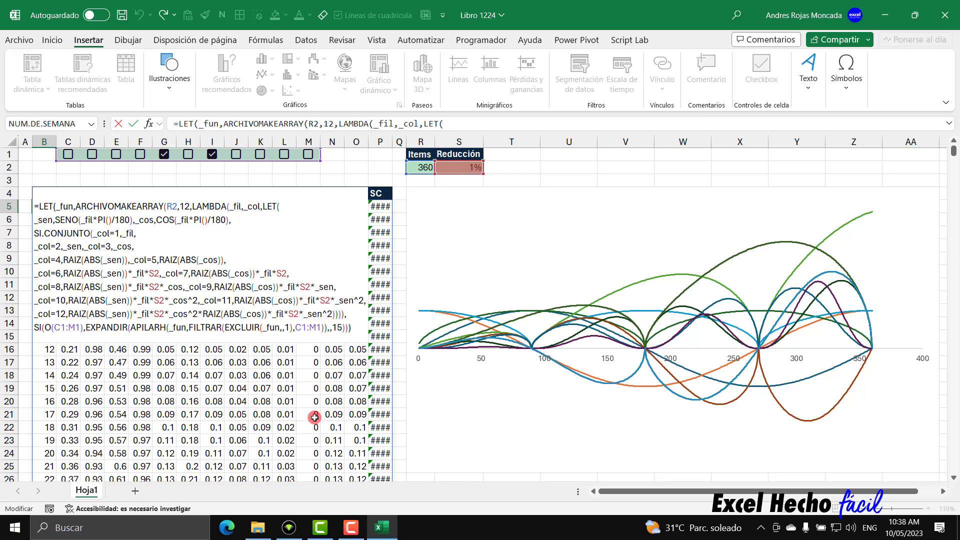
key("BackSpace")
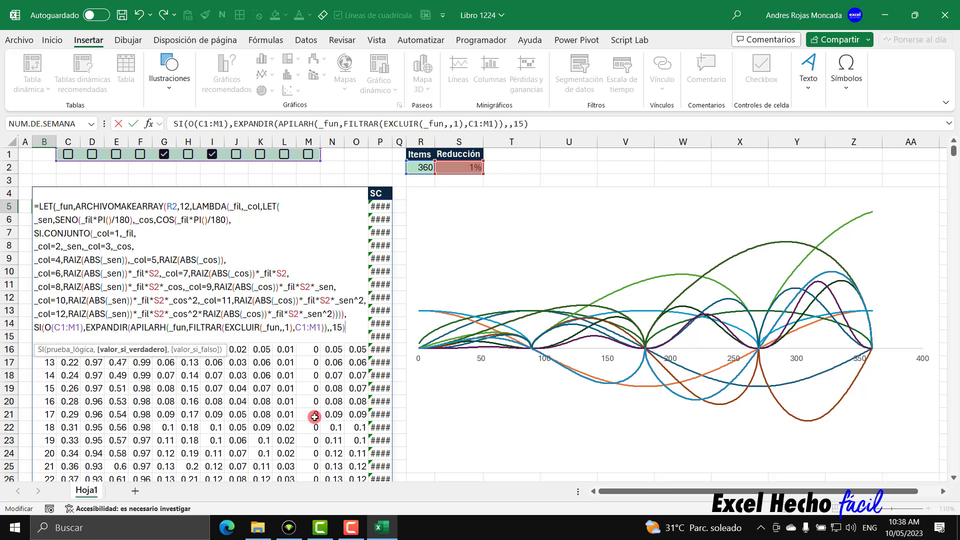
left_click(131, 349)
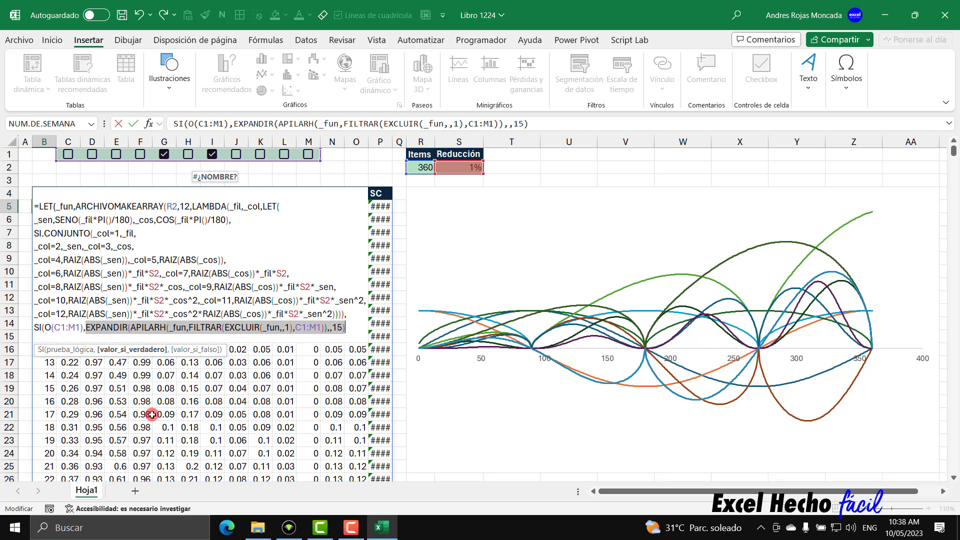
left_click(350, 329)
type(",")
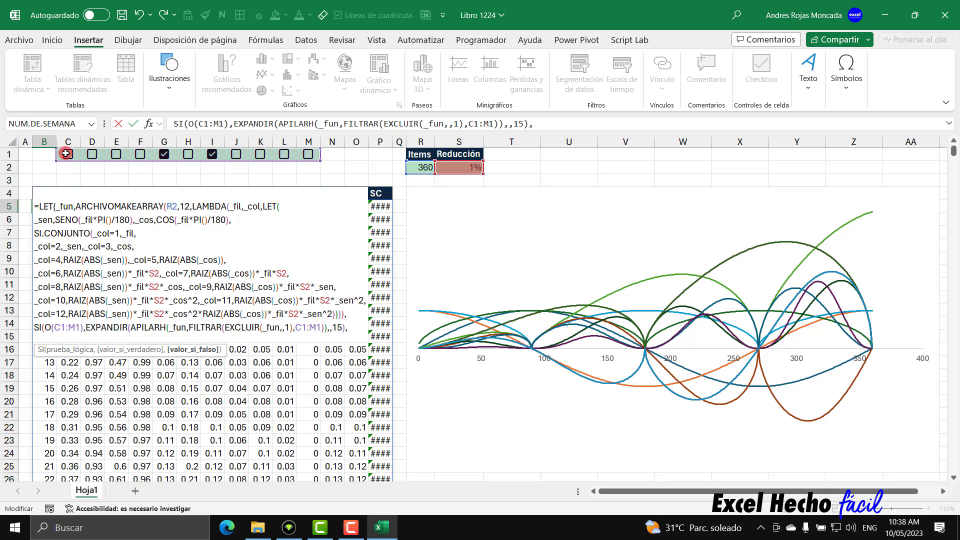
Enter EXPANDIR(_fun,,15) as the SI function's false value, close the formula and commit it
left_click(214, 154)
type("ex")
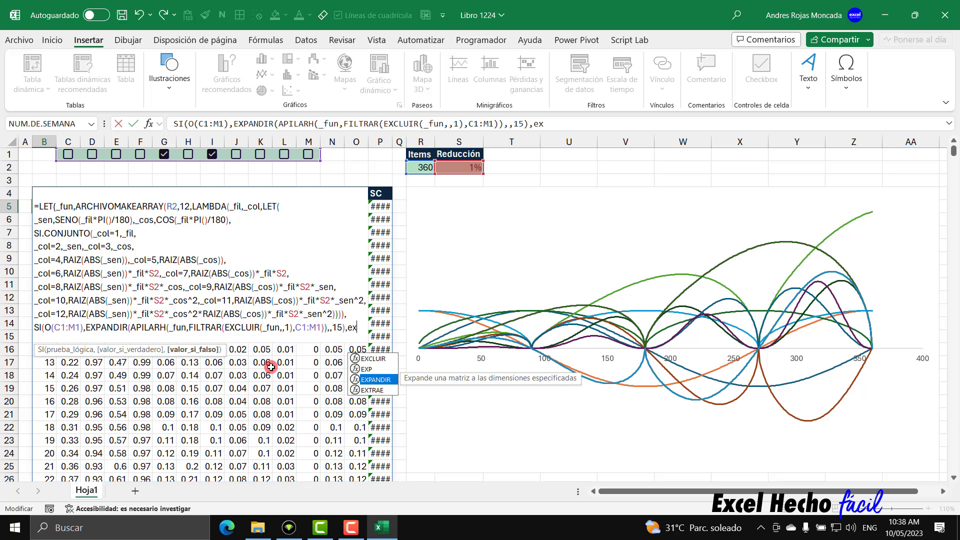
key("Tab")
type("_fun")
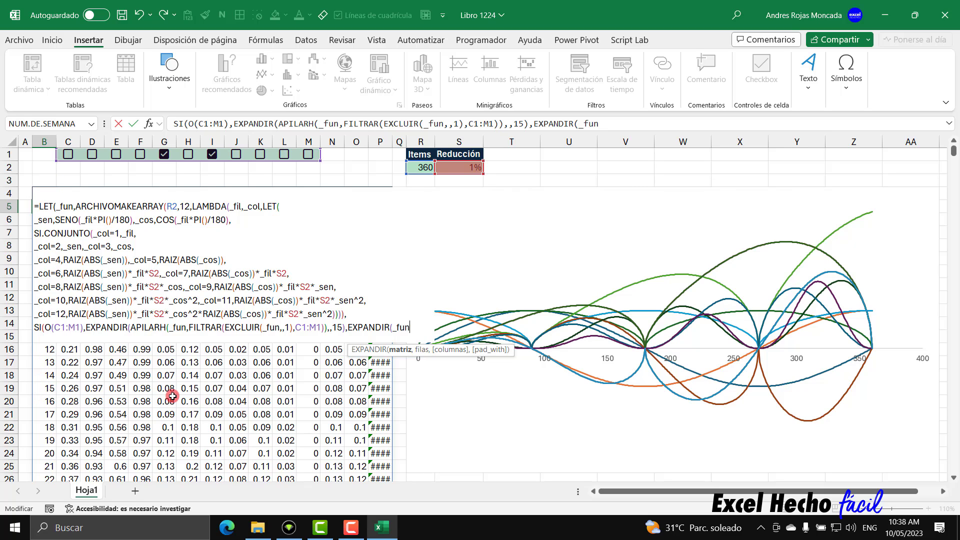
type(",,")
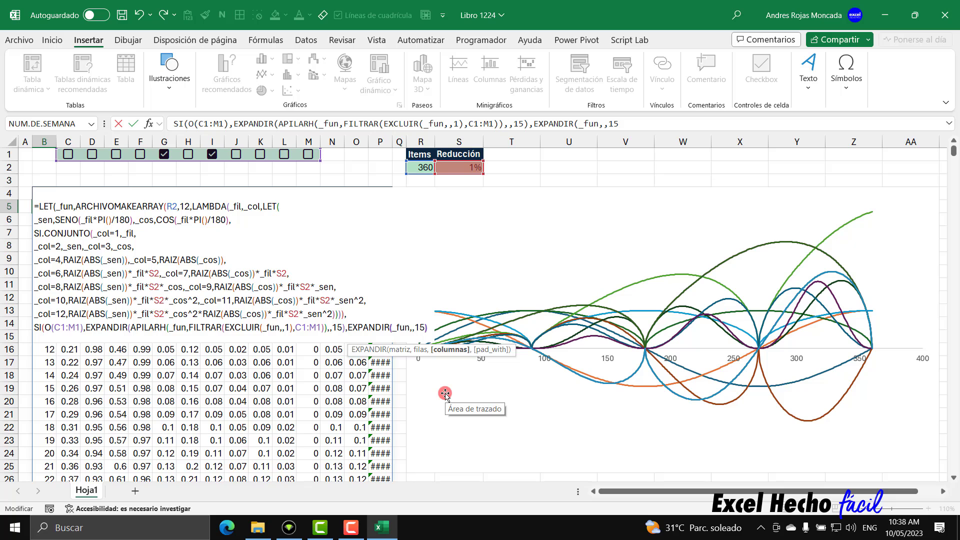
type(")))")
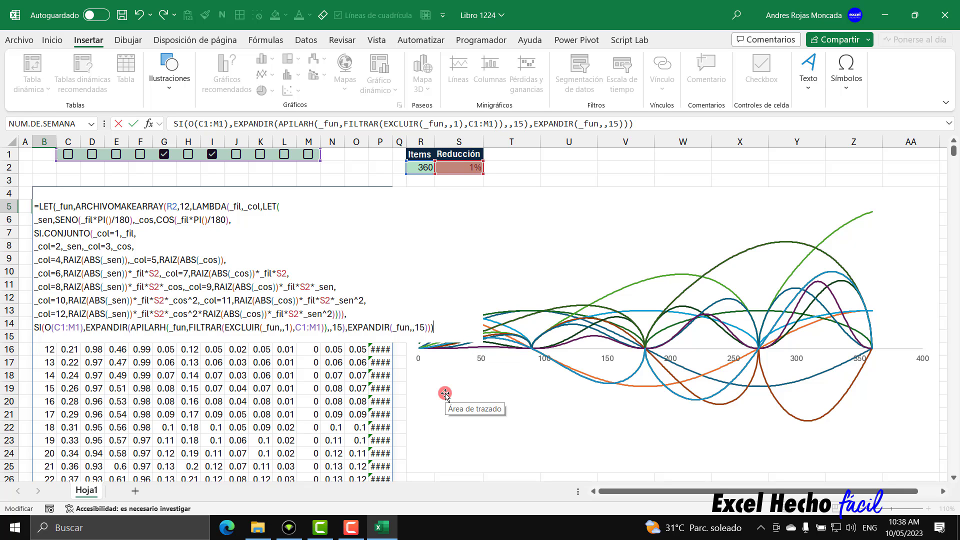
key("Return")
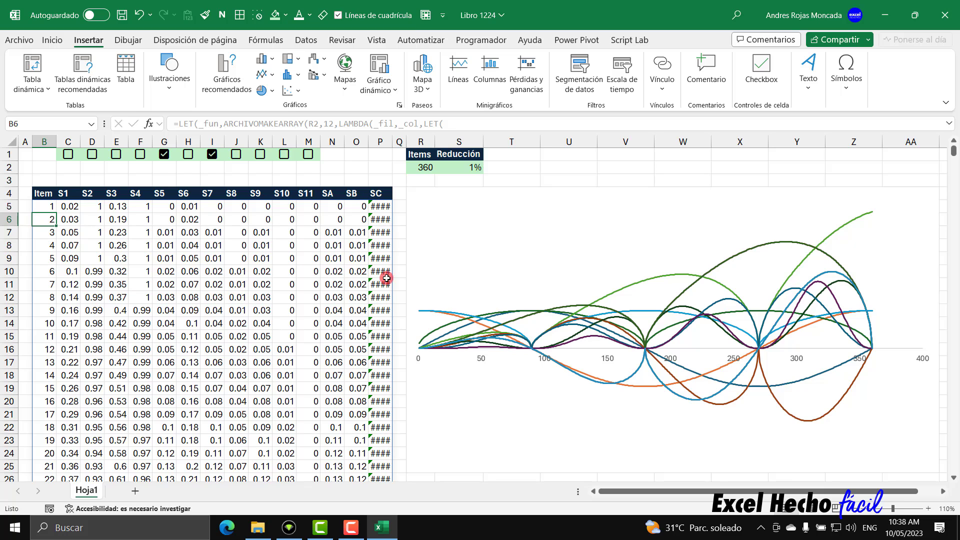
Untick the checkboxes above S5 and S7, and tick the ones above S1 and S2
left_click(167, 156)
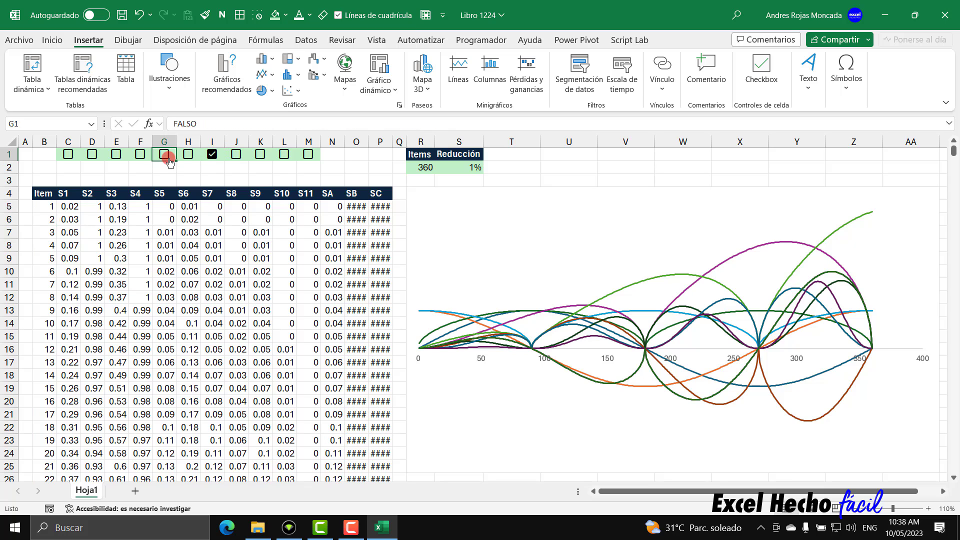
left_click(212, 155)
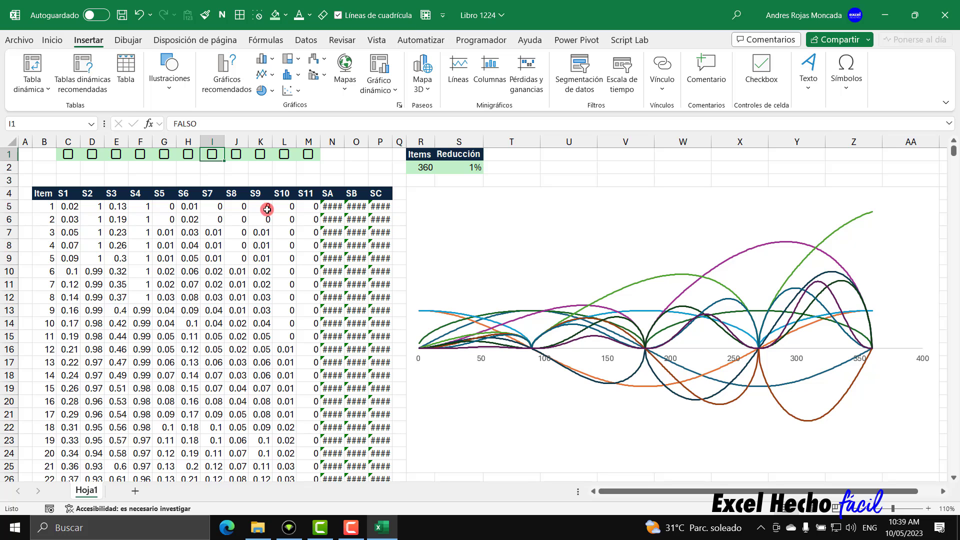
left_click(68, 155)
left_click(92, 154)
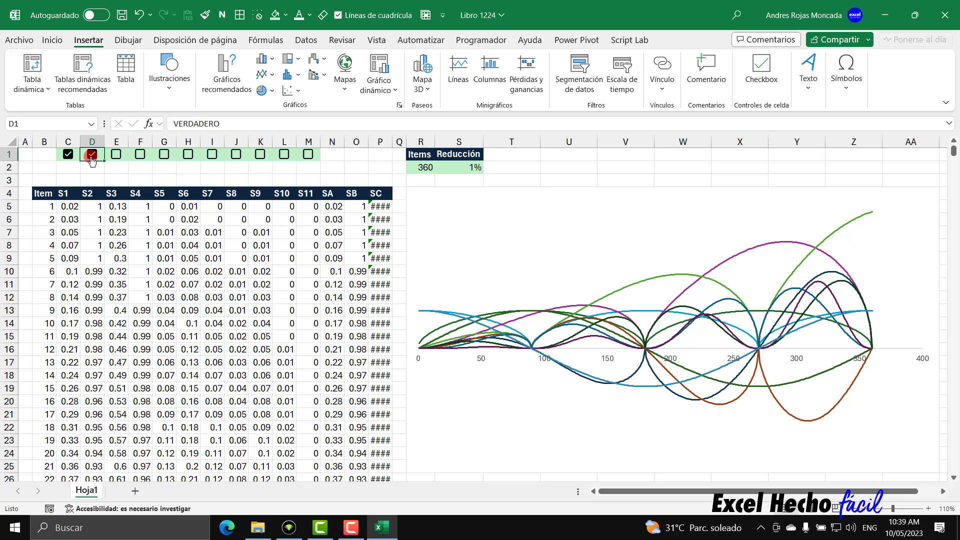
Format series S1 in the chart with a grey theme colour and a 1 pt solid line, accepting the complex-format prompt
left_click(551, 193)
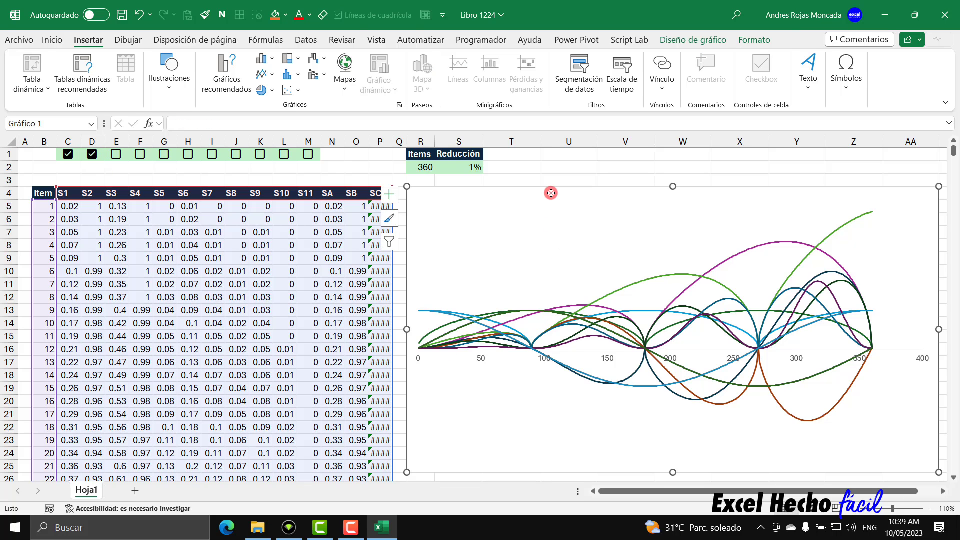
double_click(551, 193)
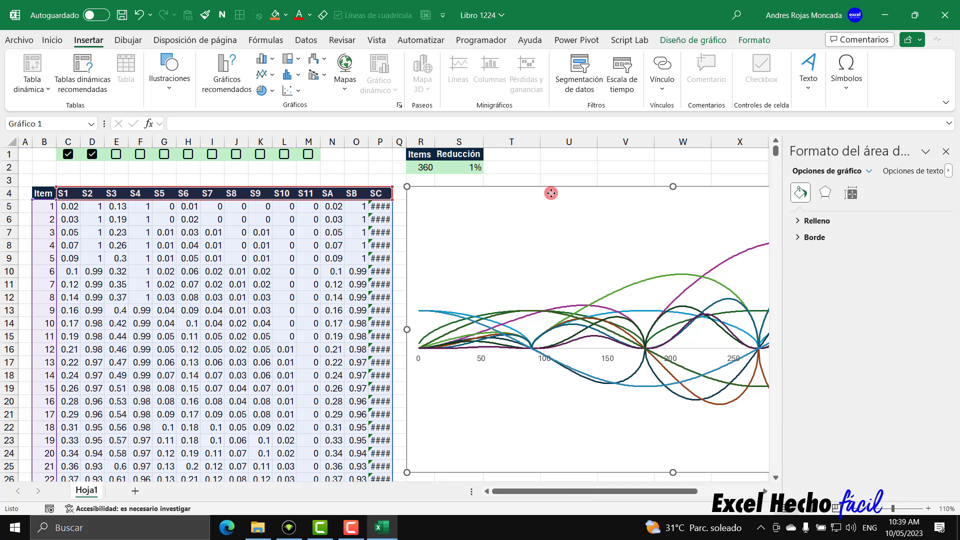
left_click(871, 172)
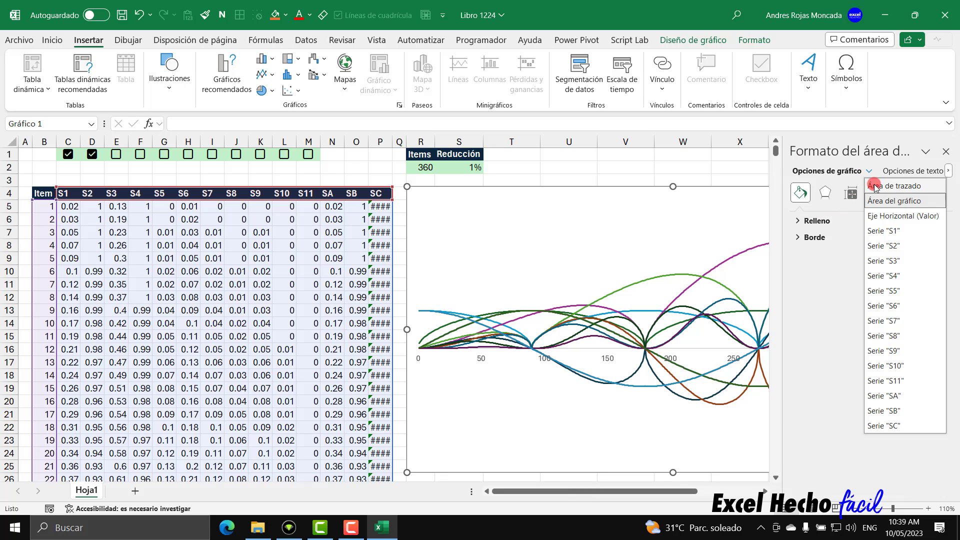
left_click(883, 228)
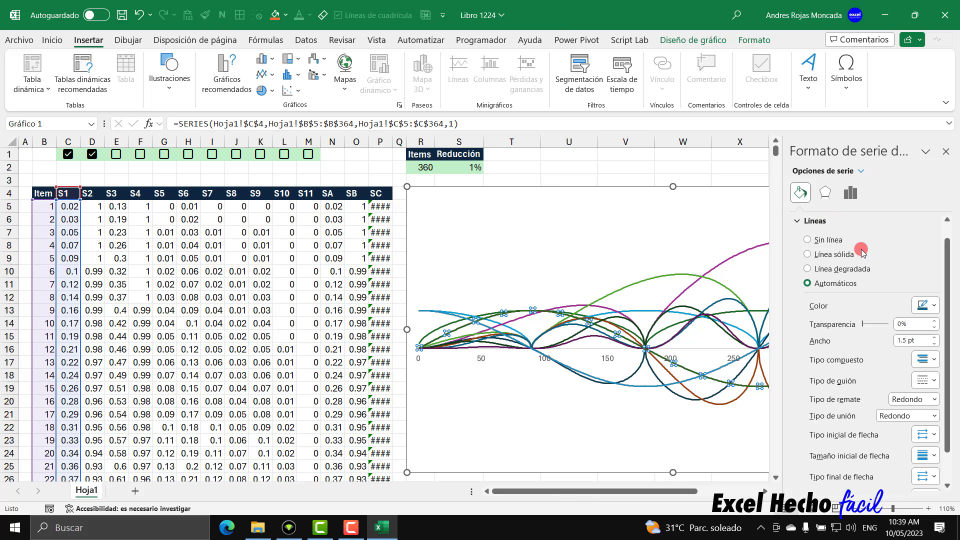
left_click(934, 307)
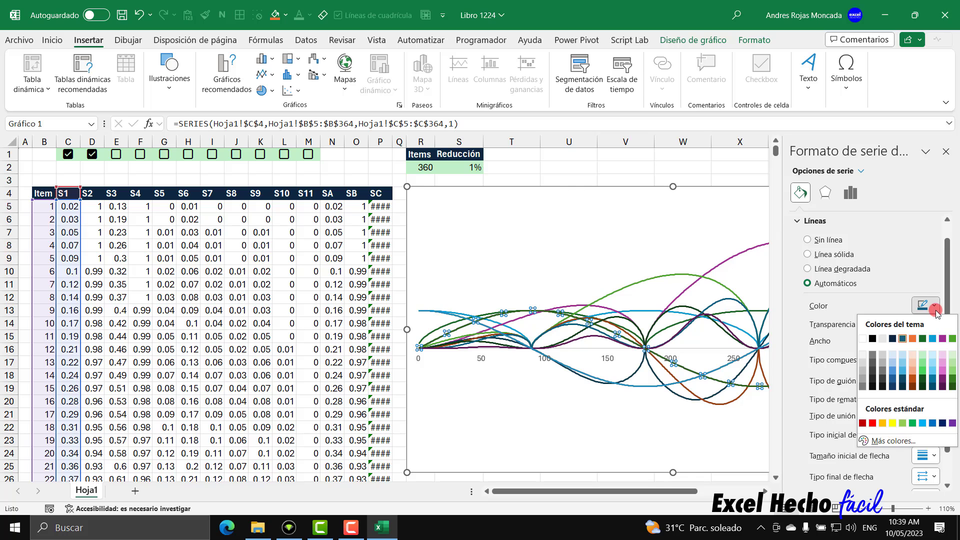
left_click(872, 383)
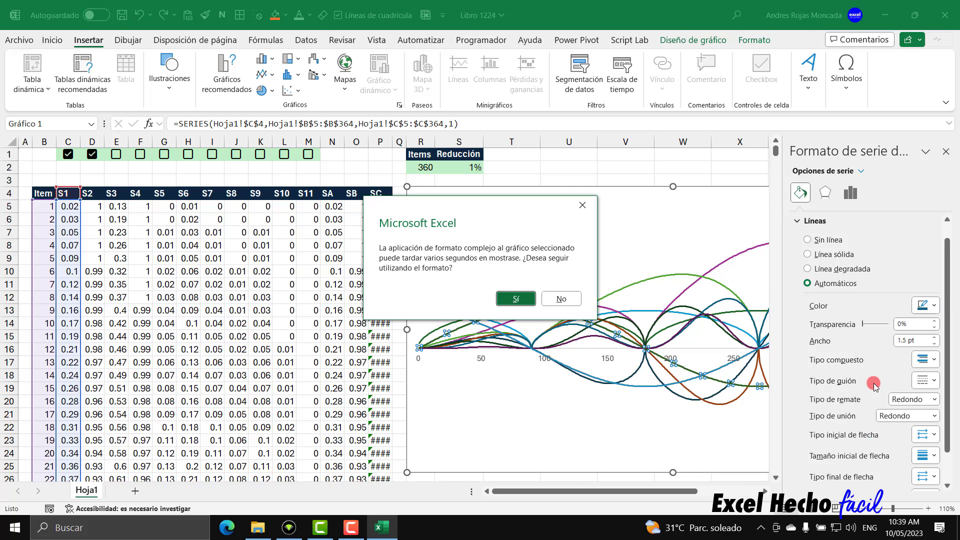
left_click(533, 300)
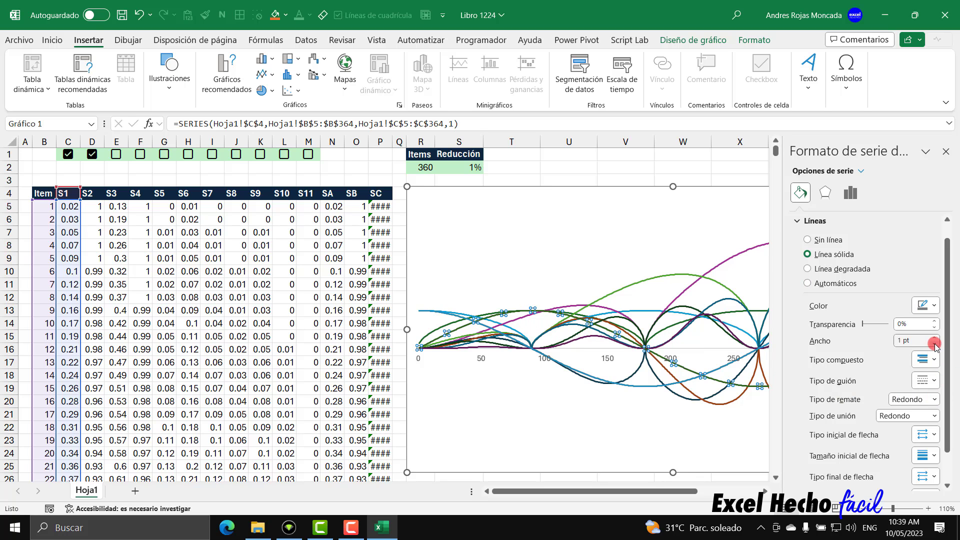
Give chart series S2 the same grey line colour and a width of 1 pt
left_click(861, 170)
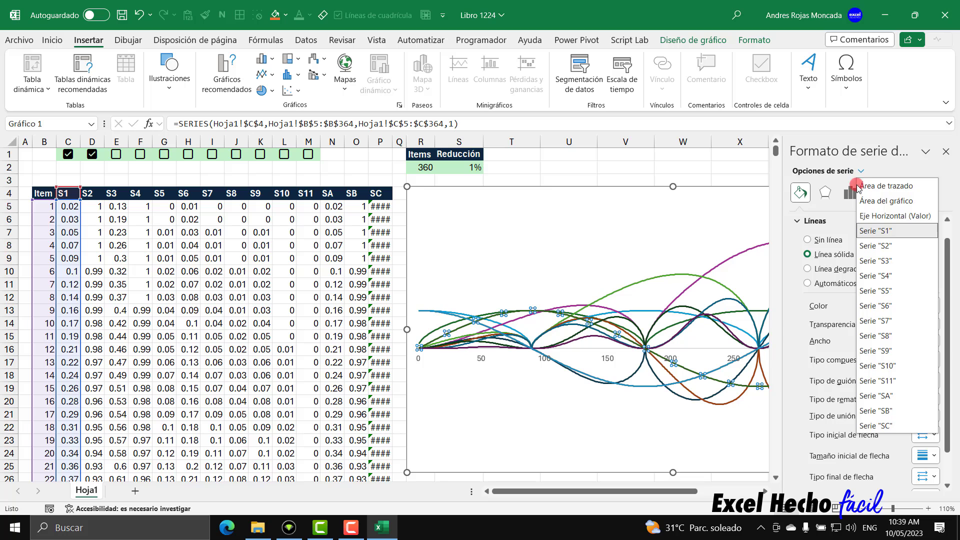
left_click(873, 249)
left_click(922, 304)
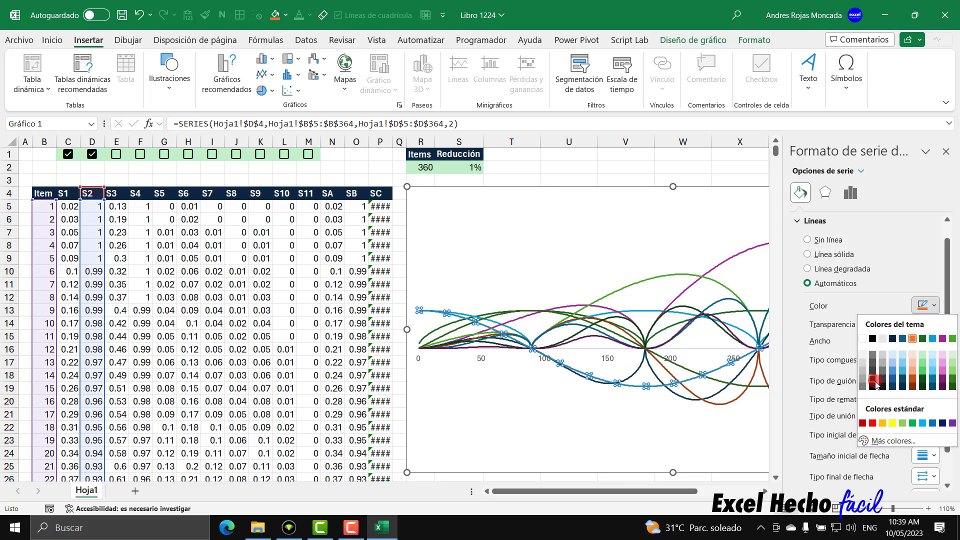
left_click(875, 386)
left_click(935, 344)
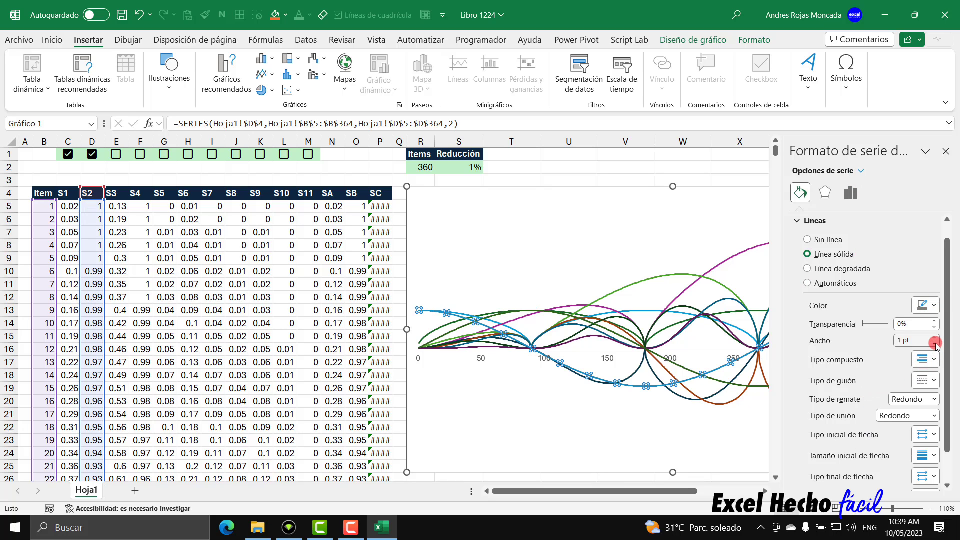
Format the line of chart series S3 in grey with a width of 1 pt
left_click(860, 171)
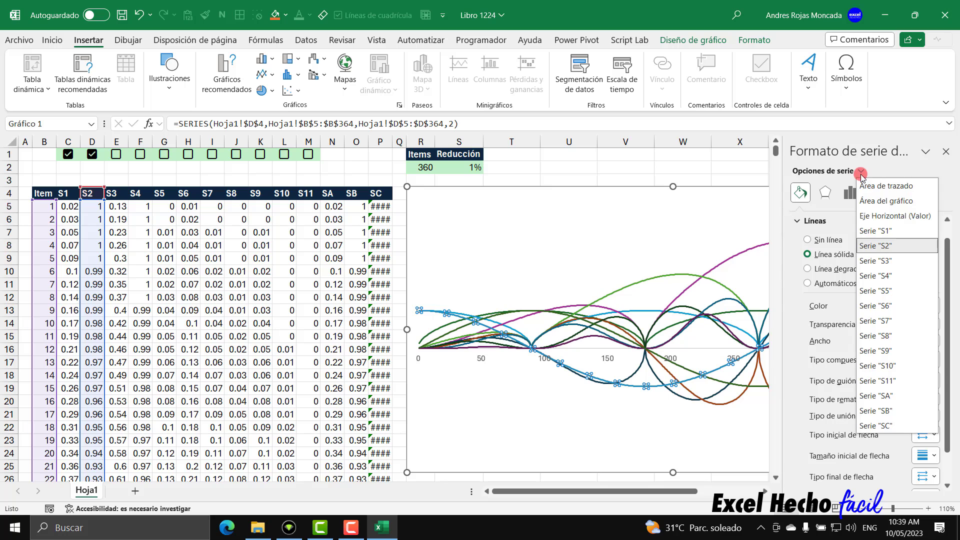
left_click(868, 261)
left_click(925, 305)
left_click(872, 388)
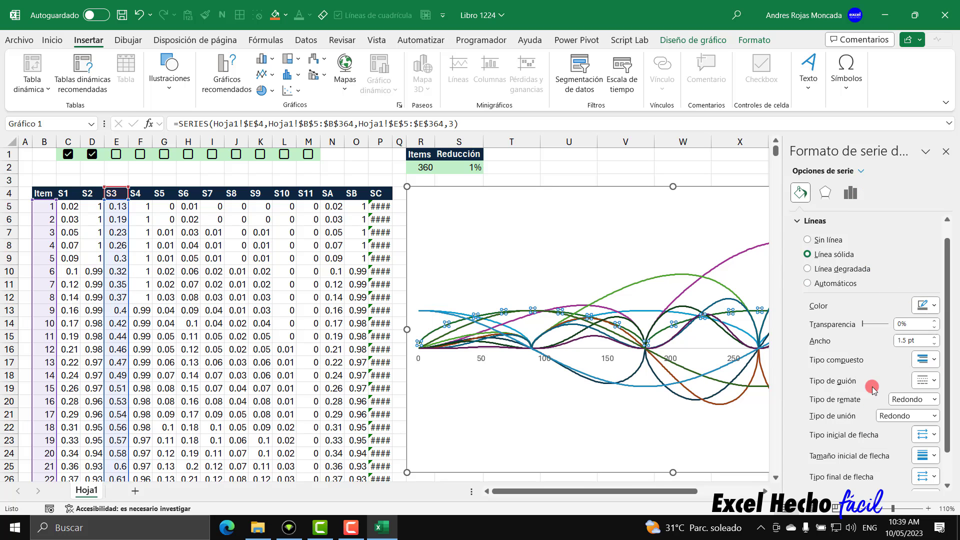
left_click(935, 344)
left_click(934, 343)
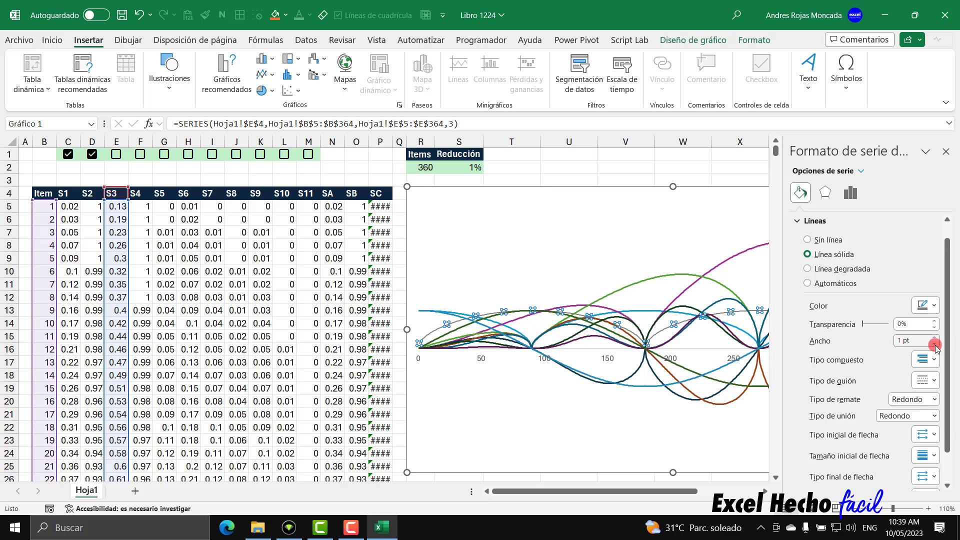
Recolour the line of chart series S4 grey and reduce its width to match S3
left_click(856, 172)
left_click(869, 274)
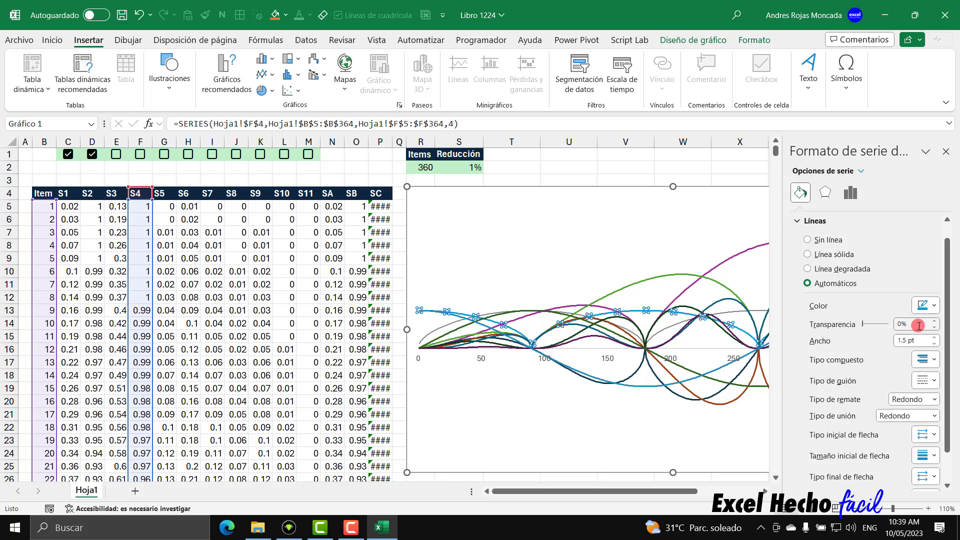
left_click(925, 305)
left_click(868, 390)
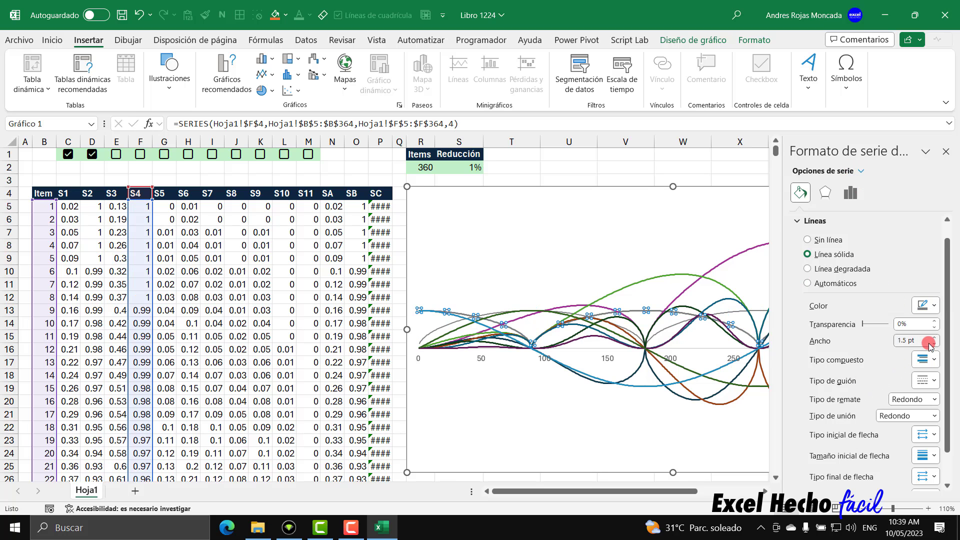
left_click(934, 345)
Format the line of chart series S5 in the same grey with a width of 1 pt
left_click(860, 171)
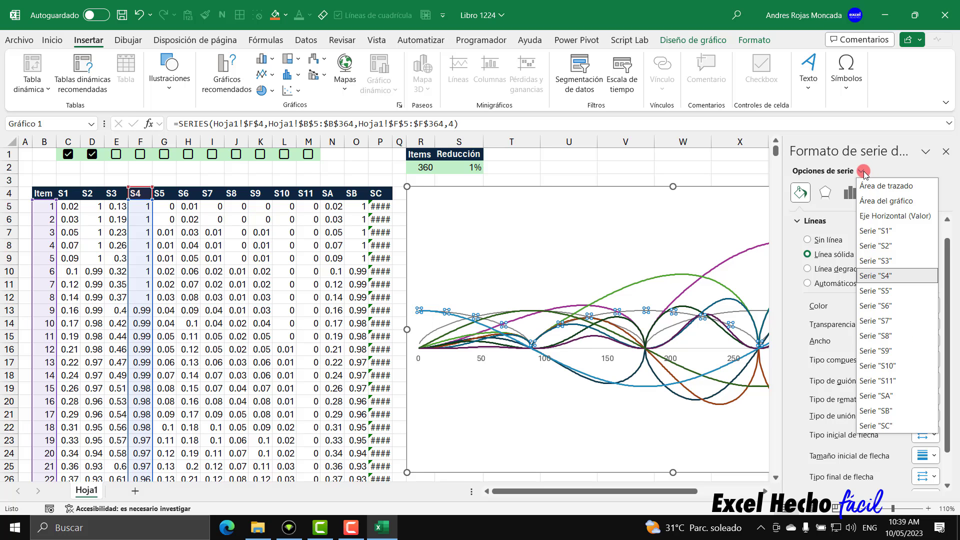
left_click(870, 290)
left_click(926, 307)
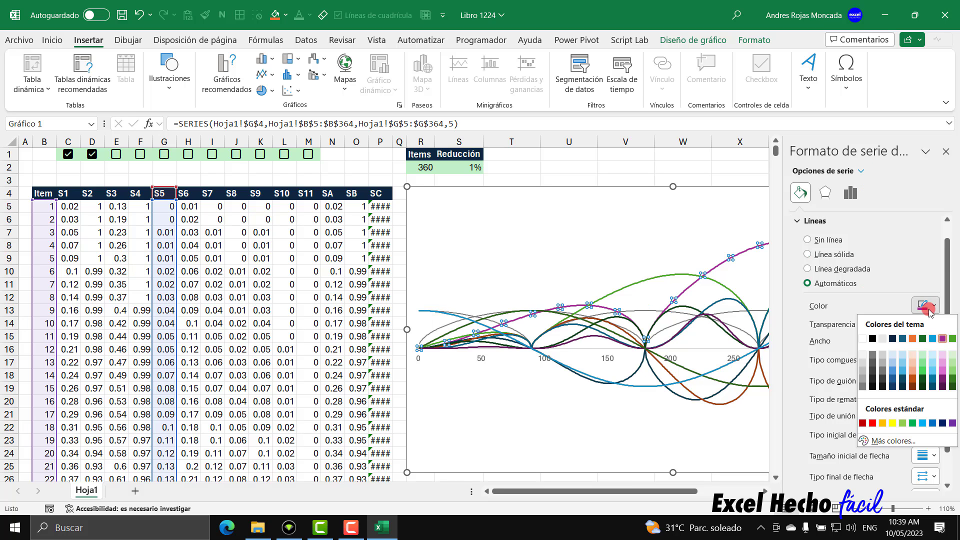
left_click(867, 388)
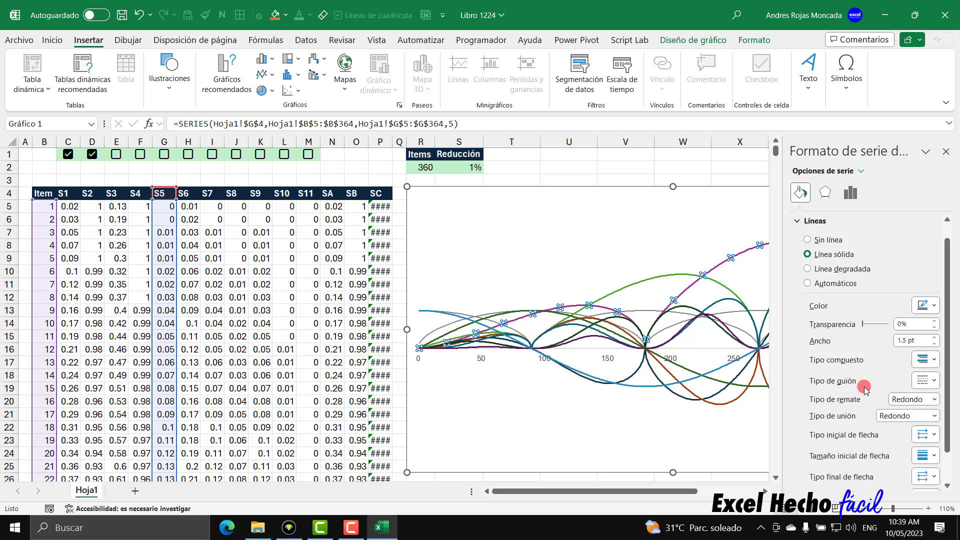
left_click(935, 345)
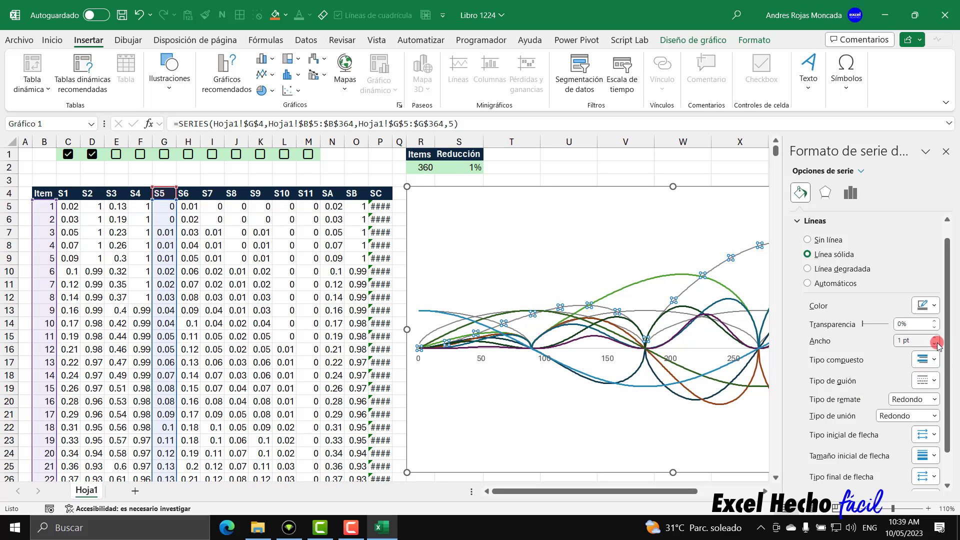
Format the line of chart series S6 in the same grey and reduce its width to 1 pt
left_click(861, 171)
left_click(873, 306)
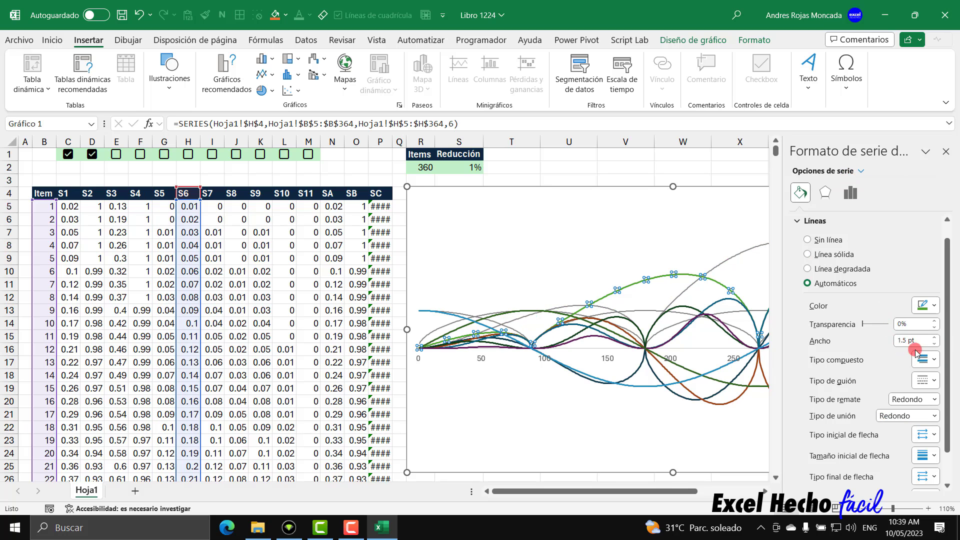
left_click(926, 305)
left_click(865, 388)
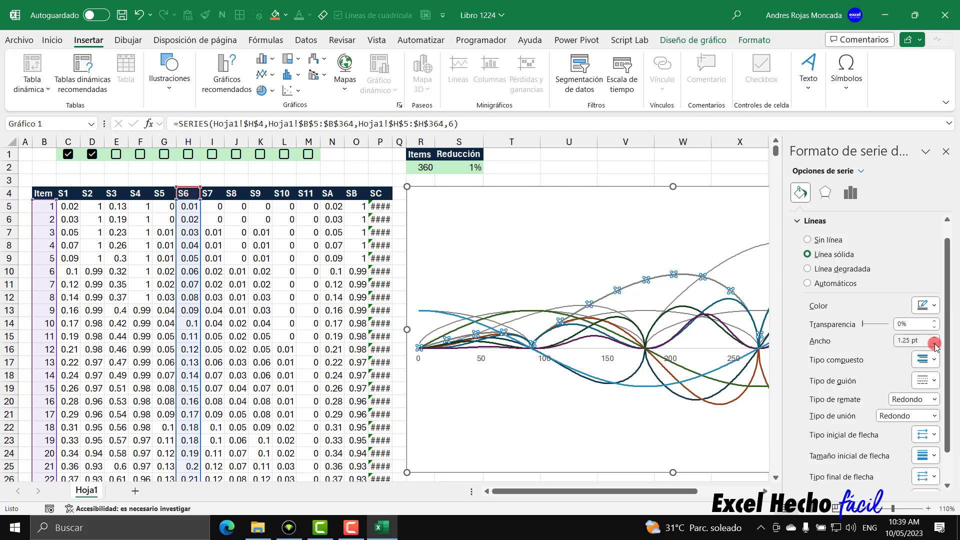
left_click(935, 344)
Select chart series S7, reduce its line width and recolour it in the same grey
left_click(861, 171)
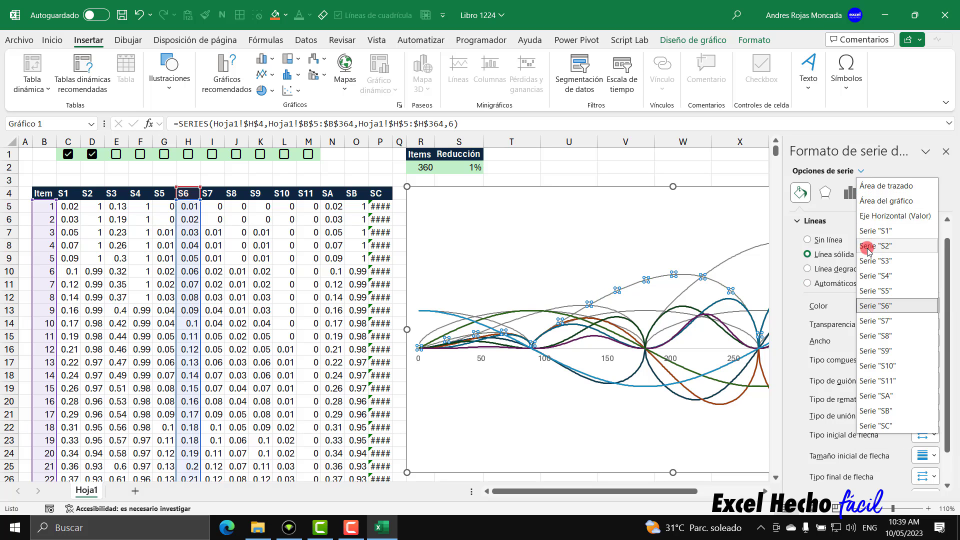
left_click(879, 322)
left_click(938, 344)
left_click(926, 306)
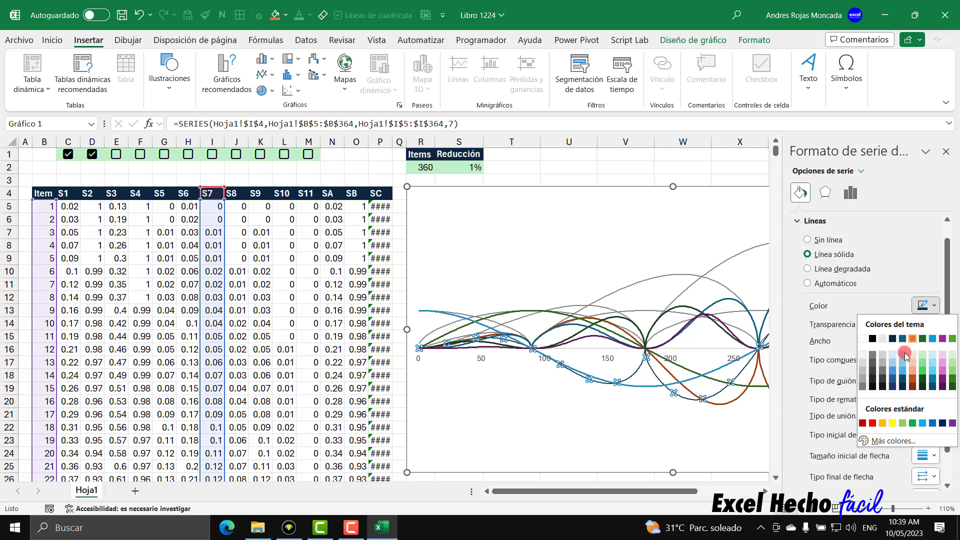
left_click(864, 388)
Recolour the line of chart series S8 grey and thin it to match the other grey series
left_click(860, 171)
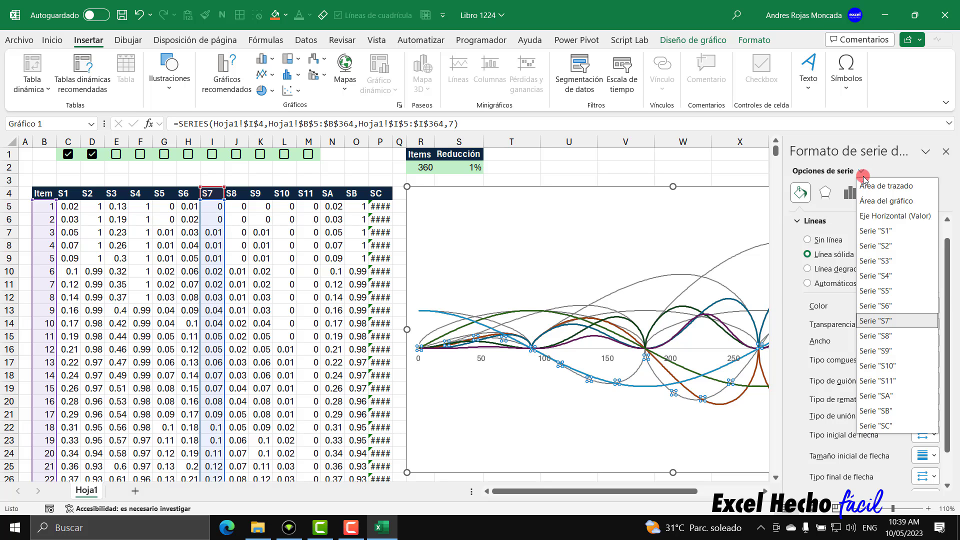
left_click(872, 333)
left_click(926, 305)
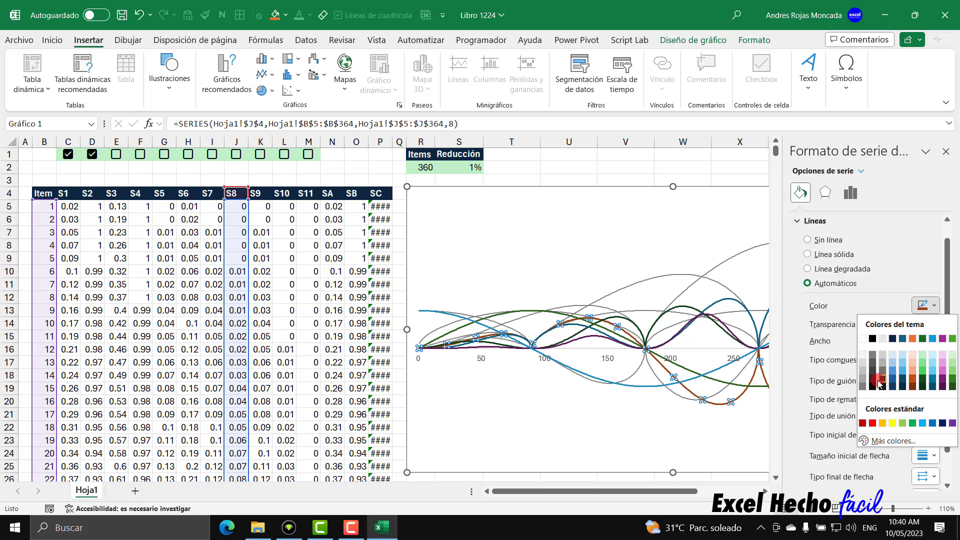
left_click(869, 388)
left_click(935, 347)
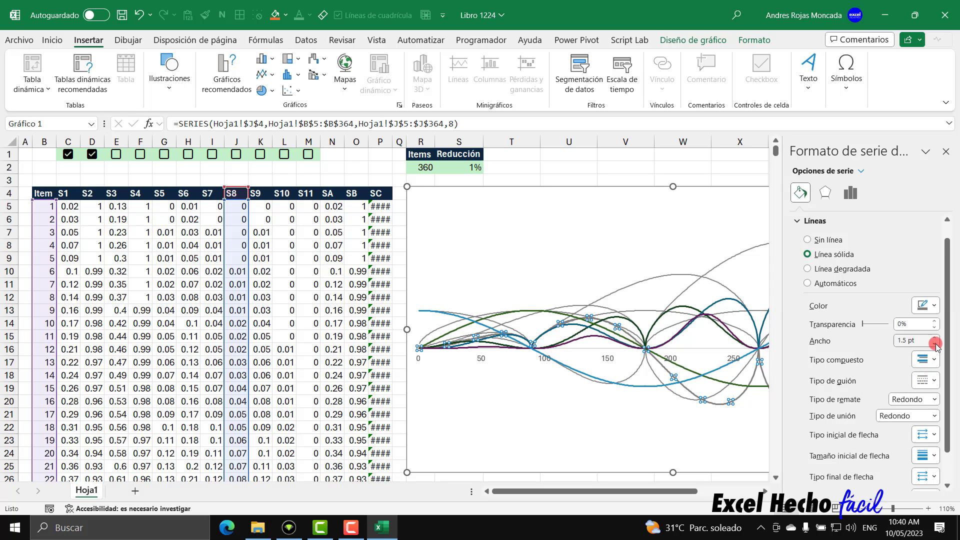
Format the line of chart series S9 in the same grey with a width of 1 pt
left_click(860, 171)
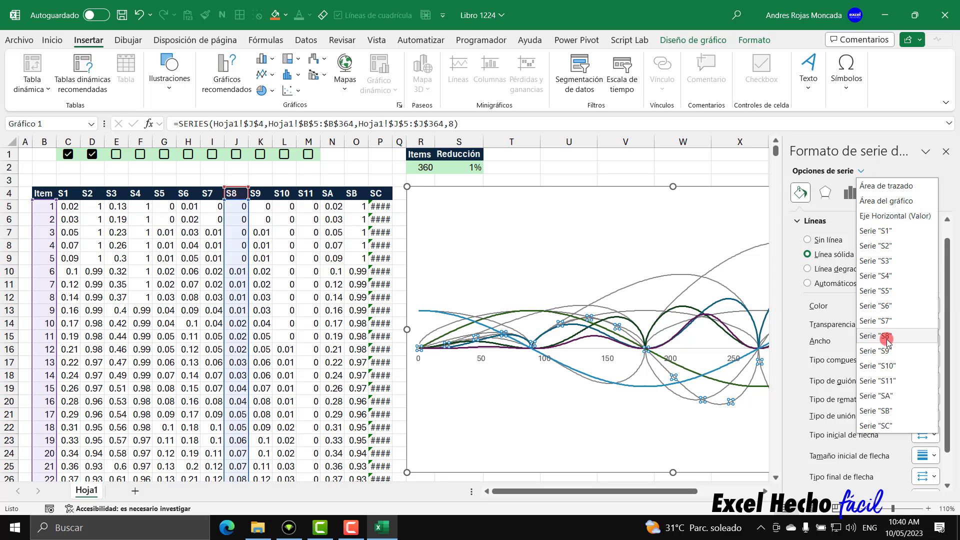
left_click(882, 351)
left_click(926, 306)
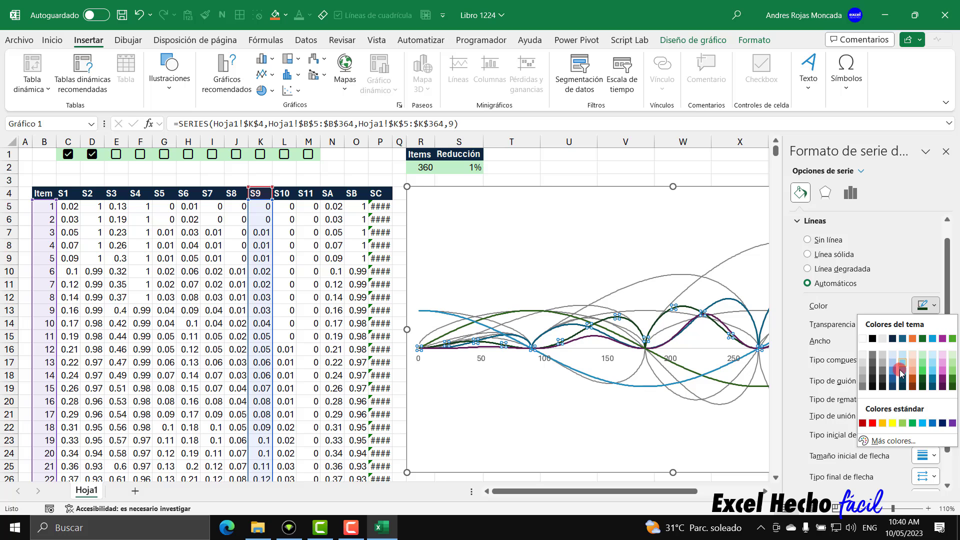
left_click(864, 386)
left_click(934, 347)
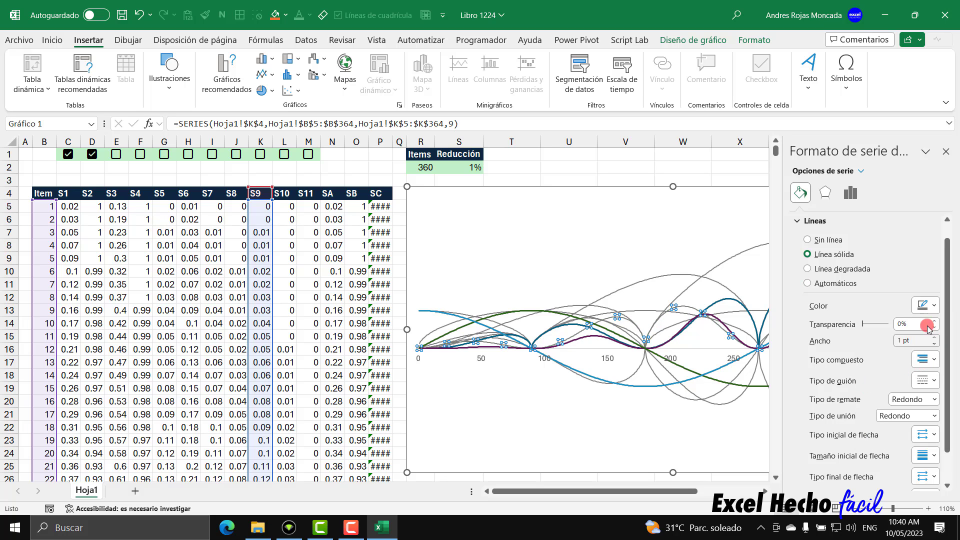
Recolour the line of chart series S10 grey and reduce its width like the other grey series
left_click(861, 170)
left_click(900, 365)
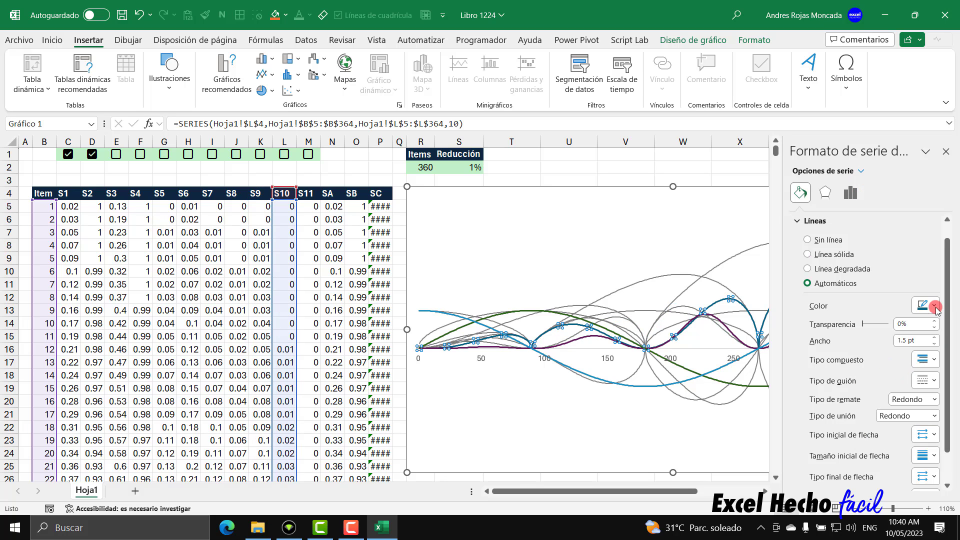
left_click(935, 310)
left_click(861, 387)
left_click(926, 340)
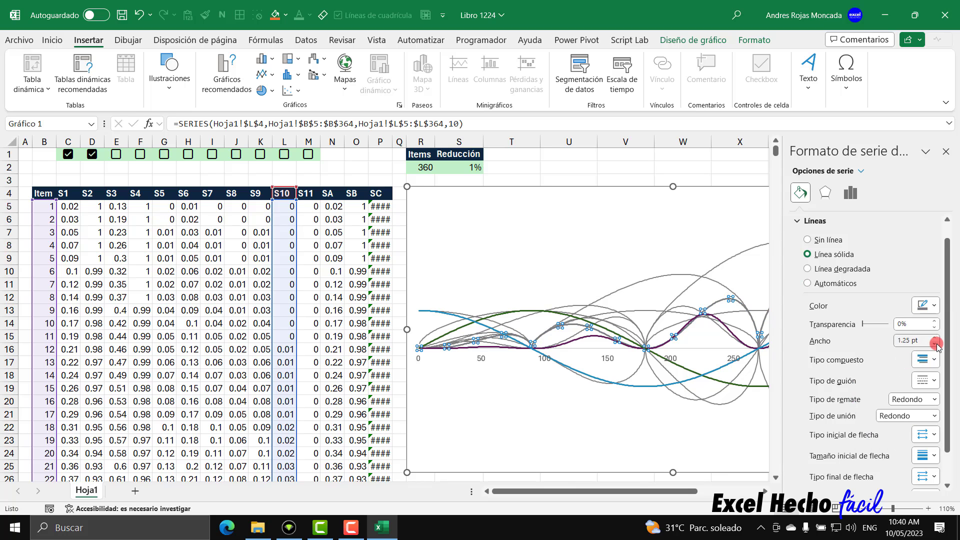
Format the line of chart series S11 in the same grey as the other base series with a width of 1 pt
left_click(861, 170)
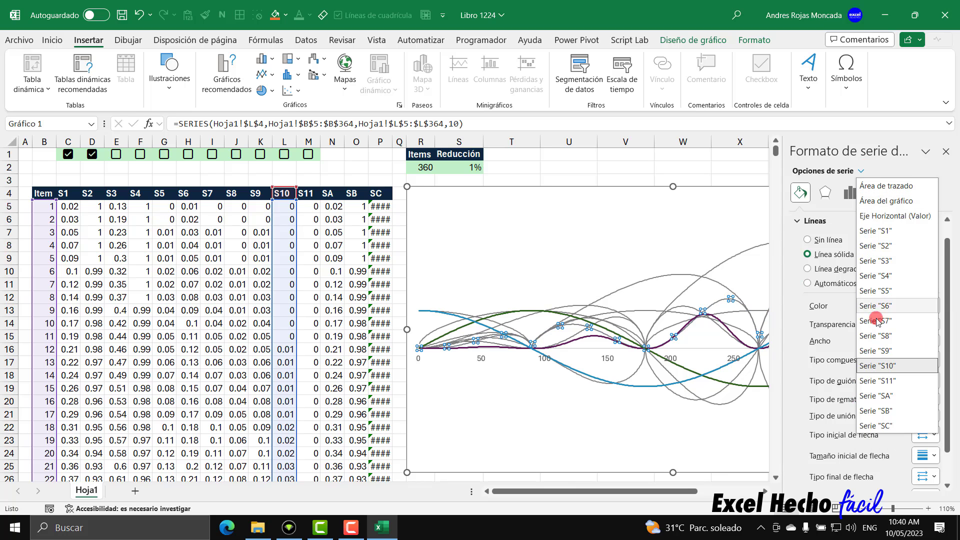
left_click(883, 380)
left_click(926, 306)
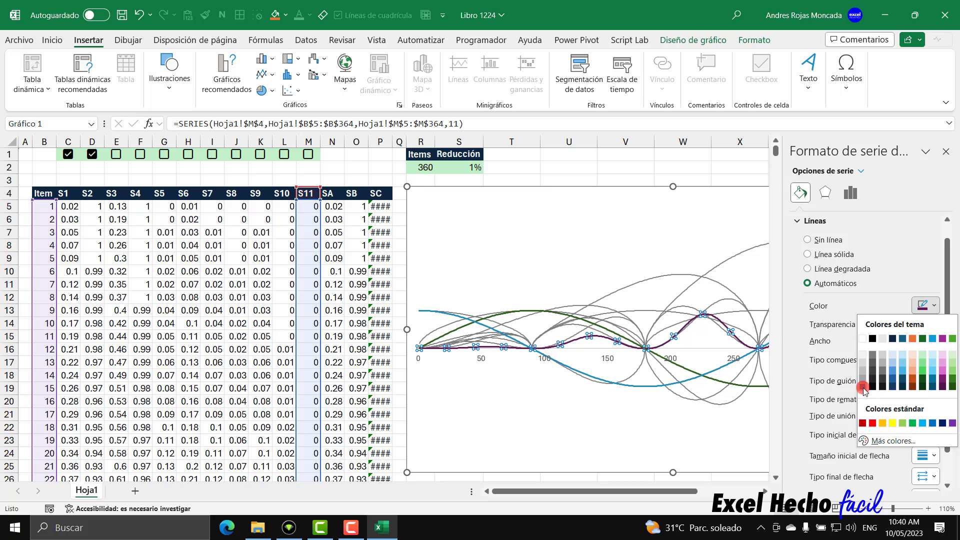
left_click(863, 388)
left_click(935, 343)
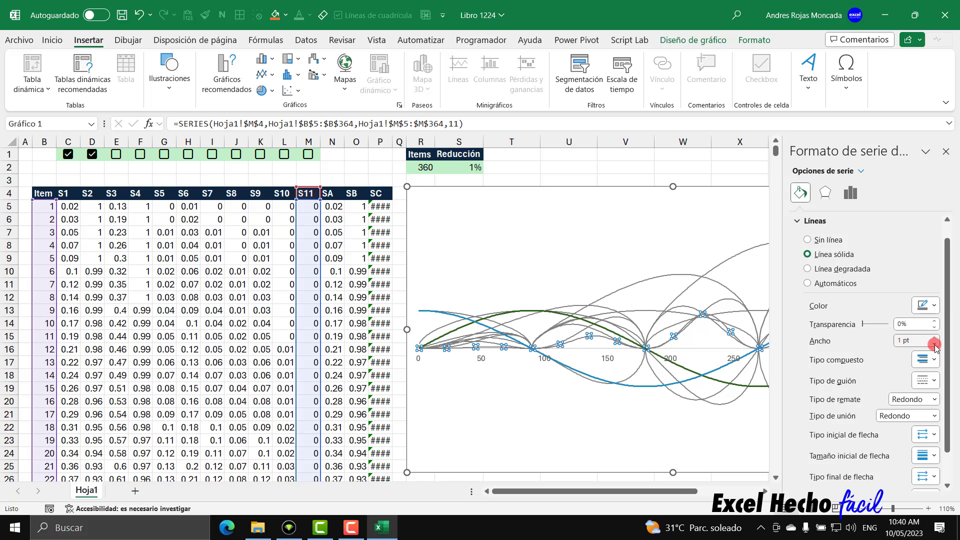
Select chart series SA and recolour its line in standard red
left_click(861, 171)
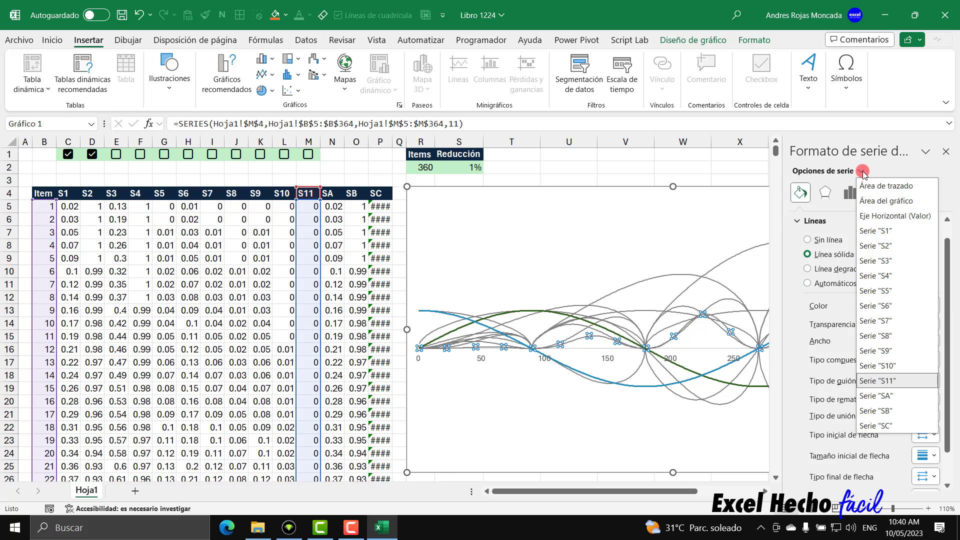
left_click(881, 396)
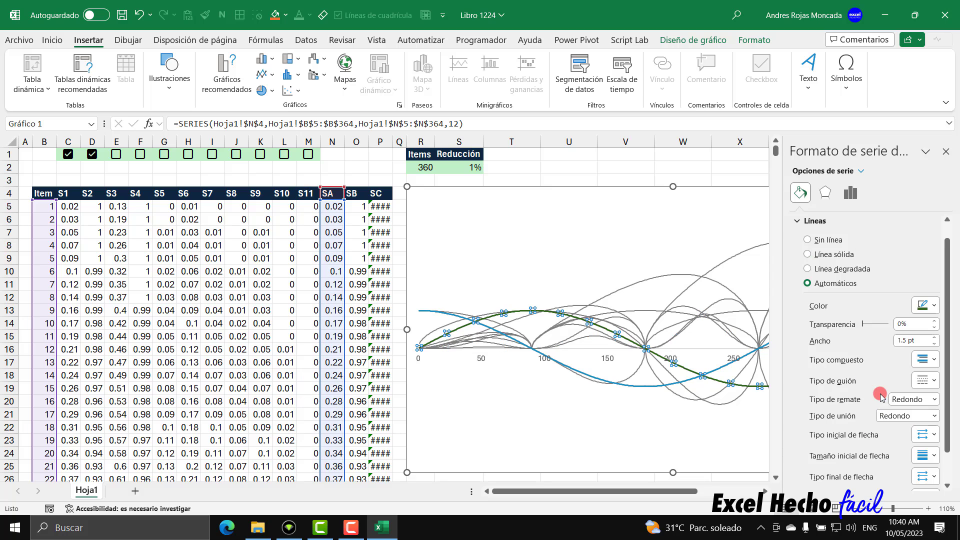
left_click(926, 306)
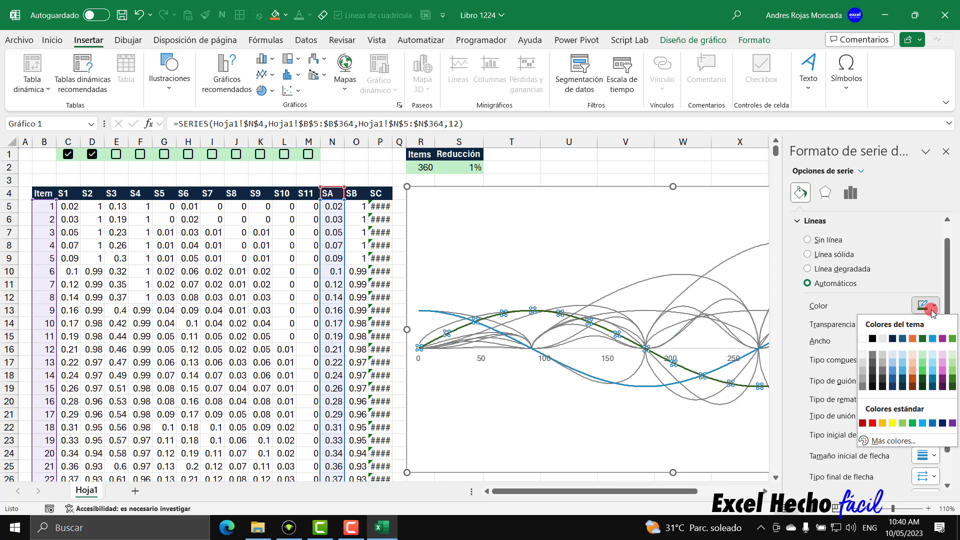
left_click(873, 423)
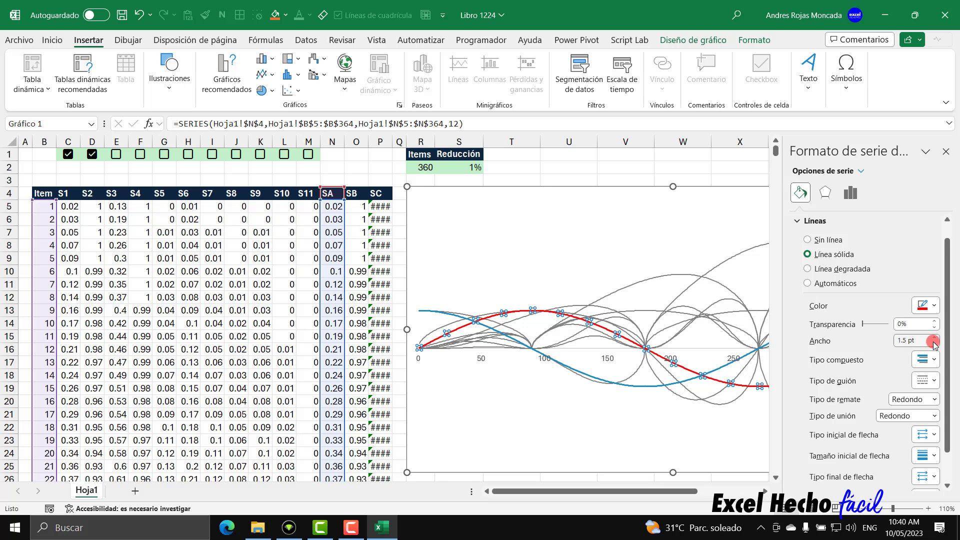
left_click(875, 234)
Select chart series SB and recolour its line in standard blue
left_click(861, 171)
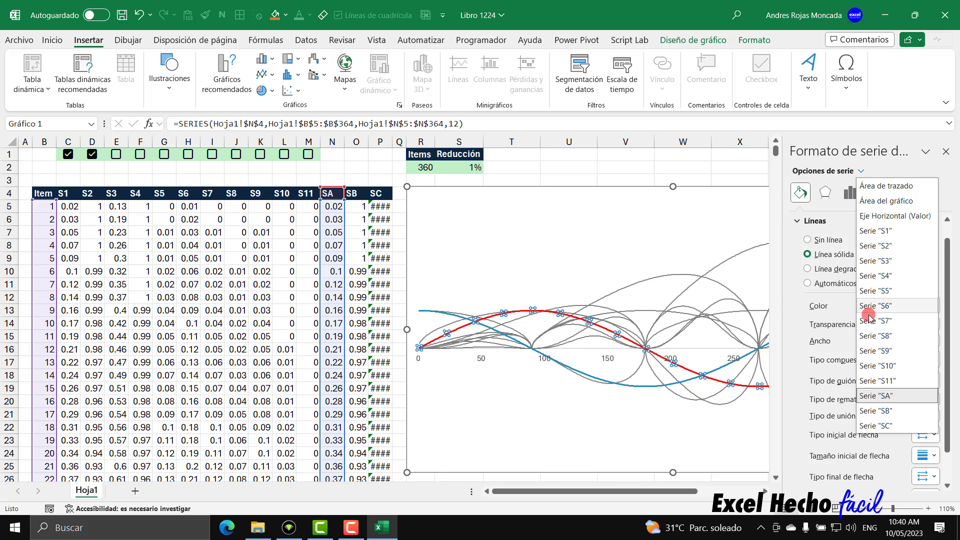
left_click(882, 411)
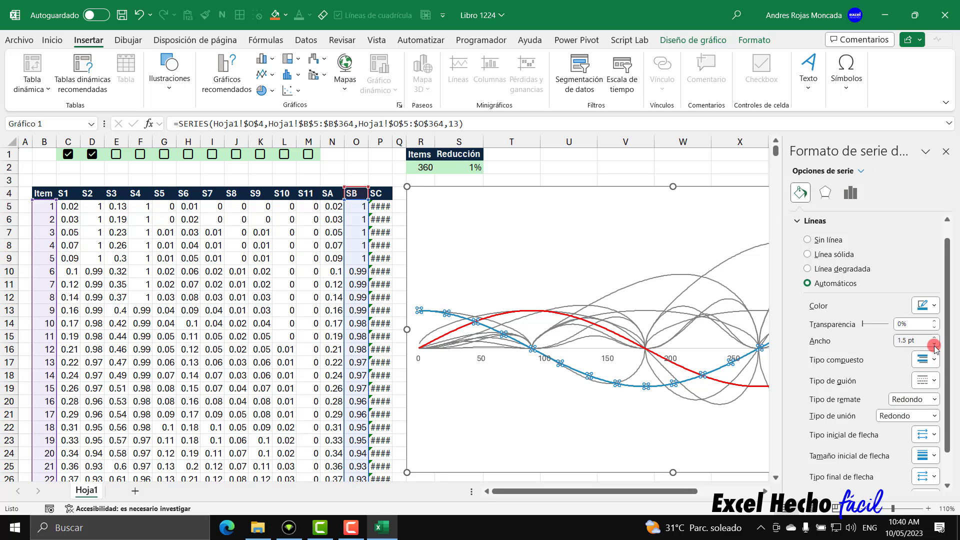
left_click(925, 305)
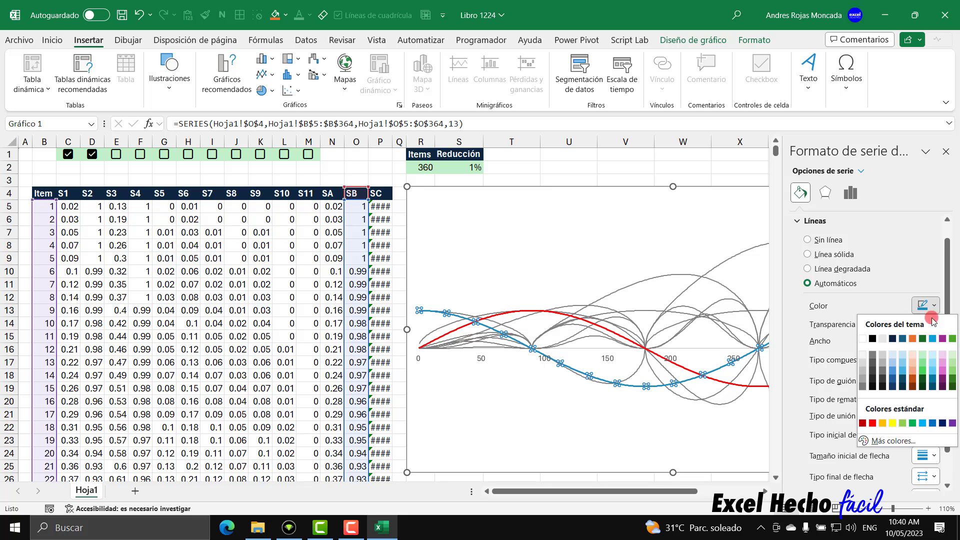
left_click(929, 423)
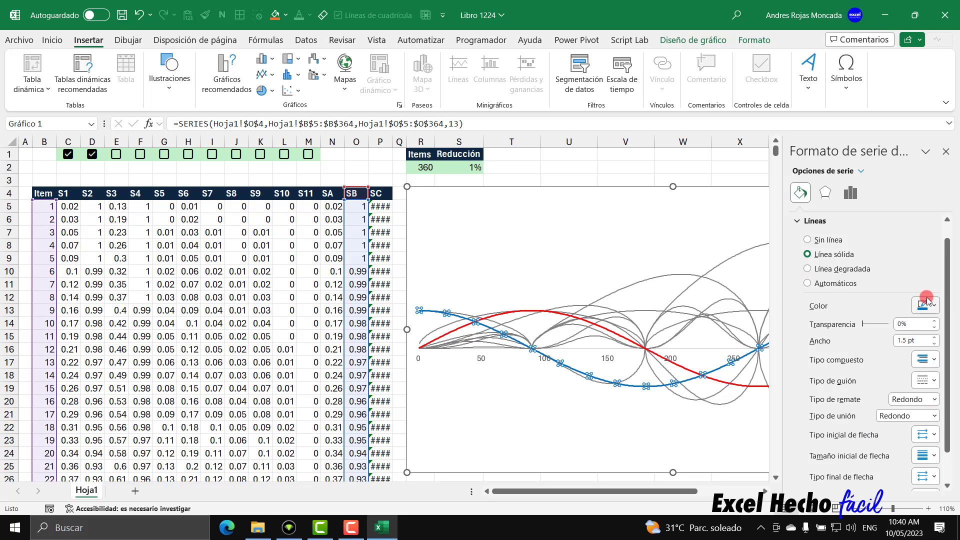
Recolour the line of chart series SC in standard purple, close the series formatting and deselect the chart
left_click(860, 171)
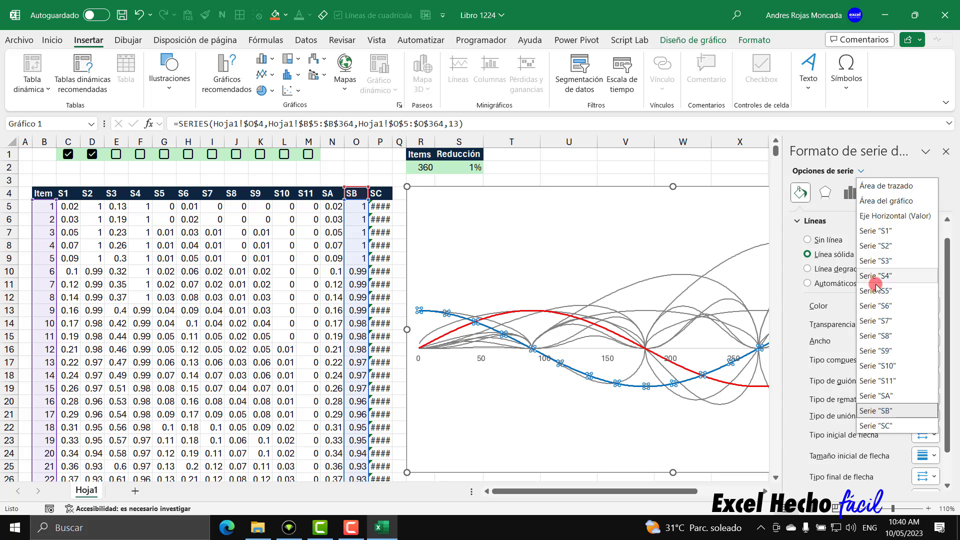
left_click(886, 425)
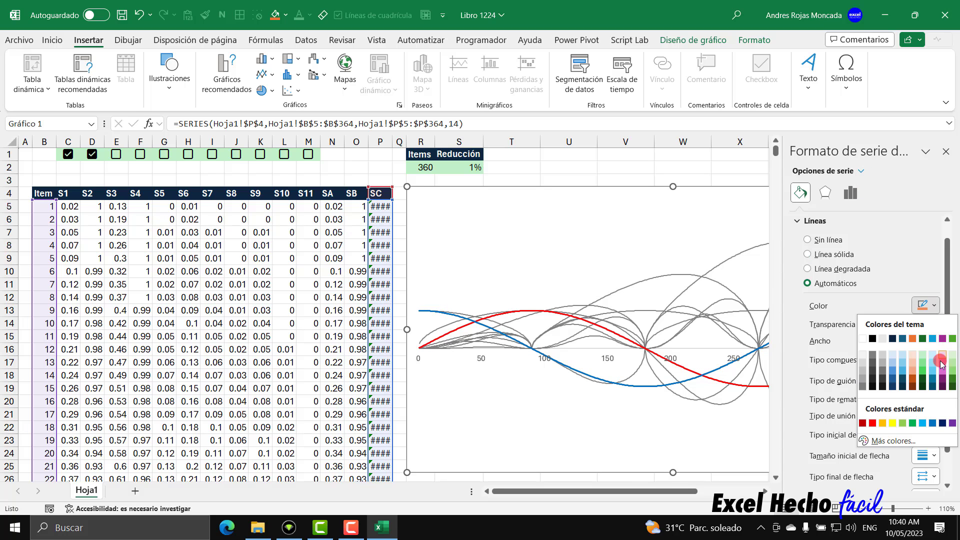
left_click(925, 305)
left_click(953, 423)
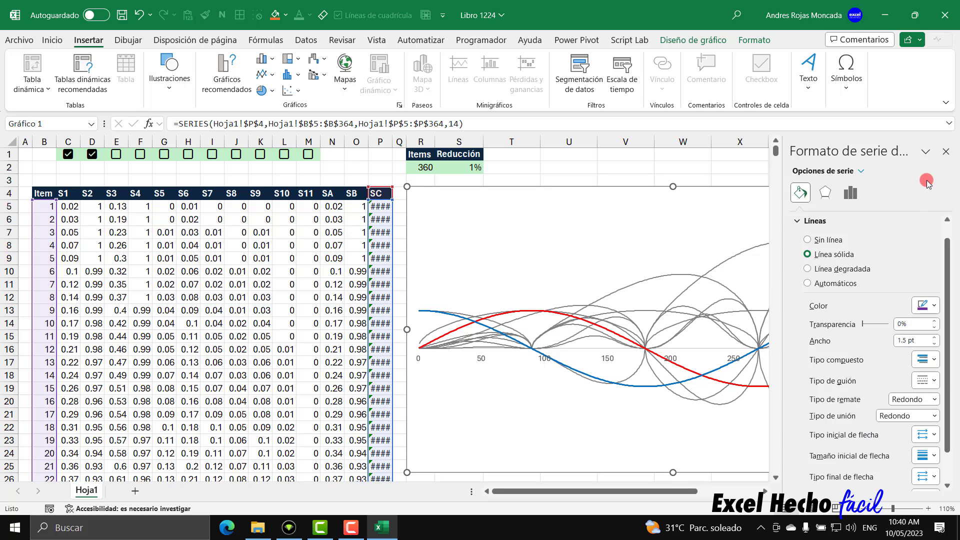
left_click(946, 151)
key("Escape")
key("Escape")
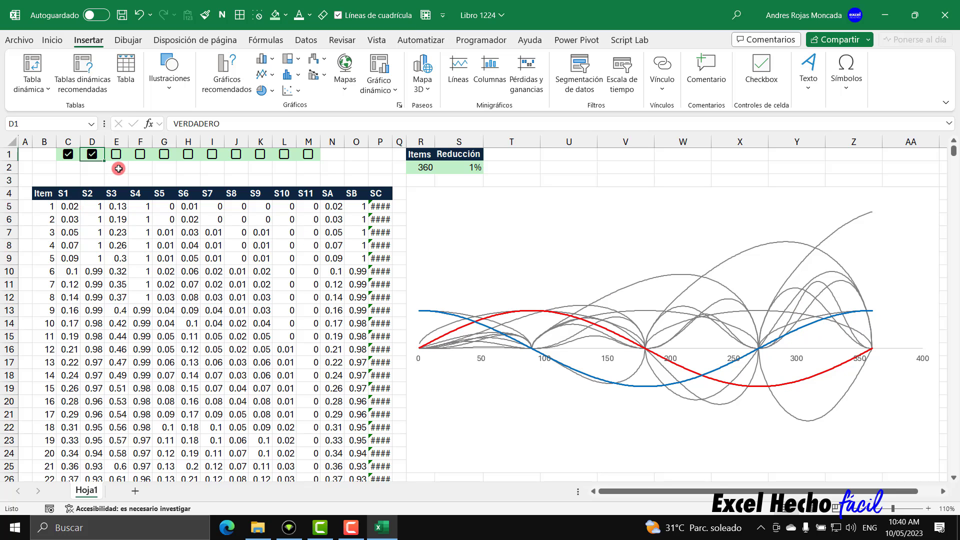
Untick the S2 checkbox and tick S3, and try S6 as a third highlighted series before unticking it
left_click(91, 155)
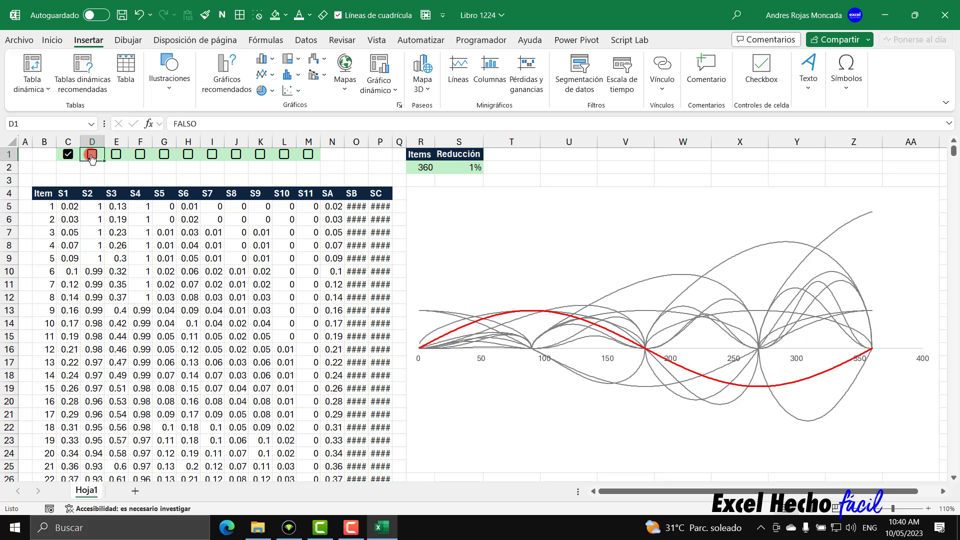
left_click(115, 156)
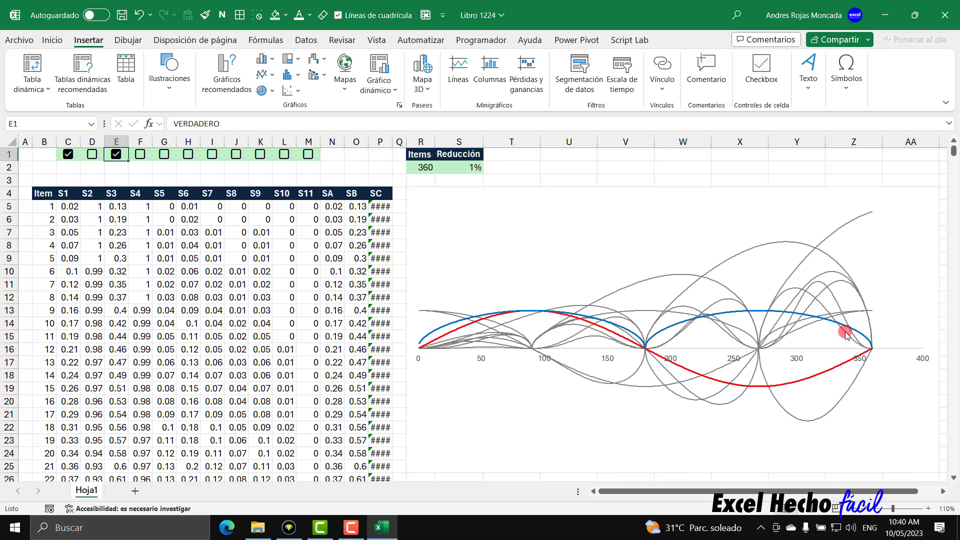
left_click(196, 155)
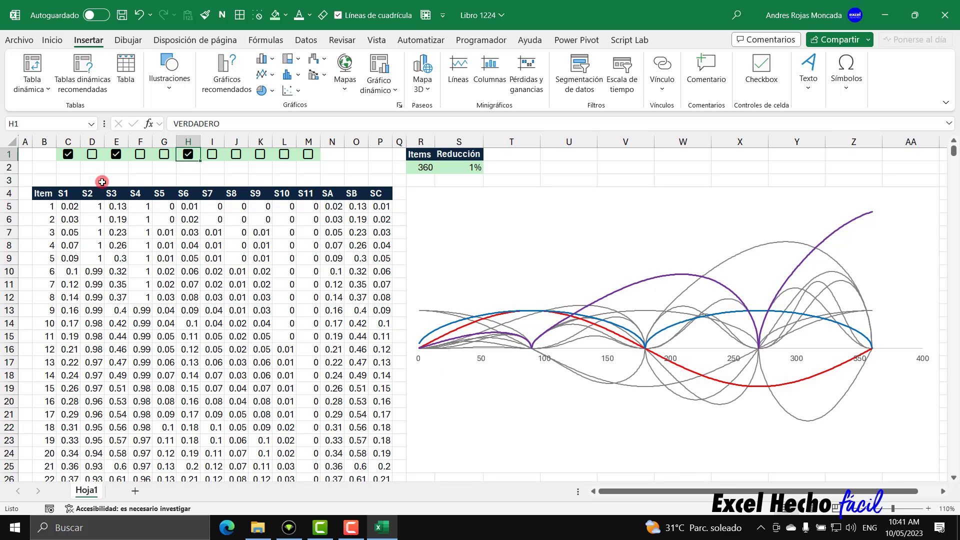
left_click(211, 157)
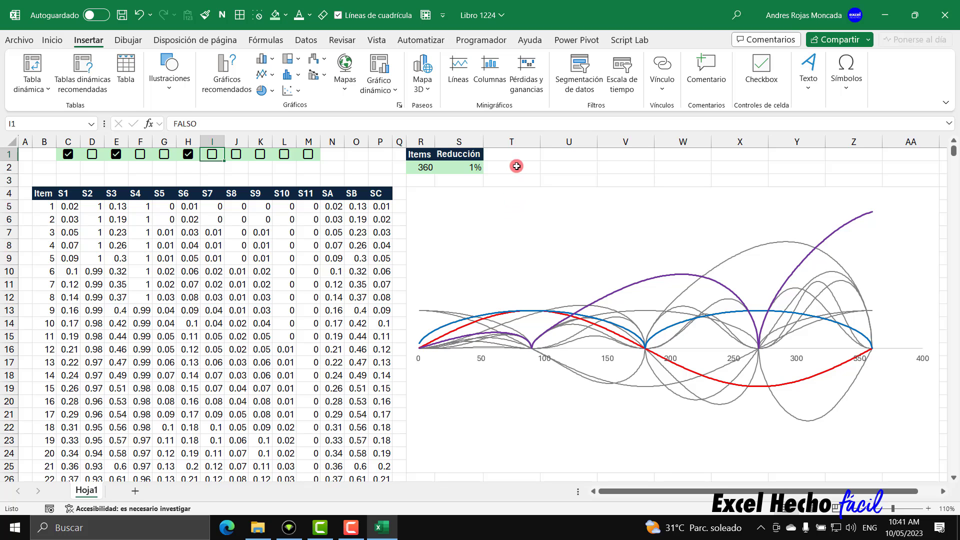
left_click(548, 154)
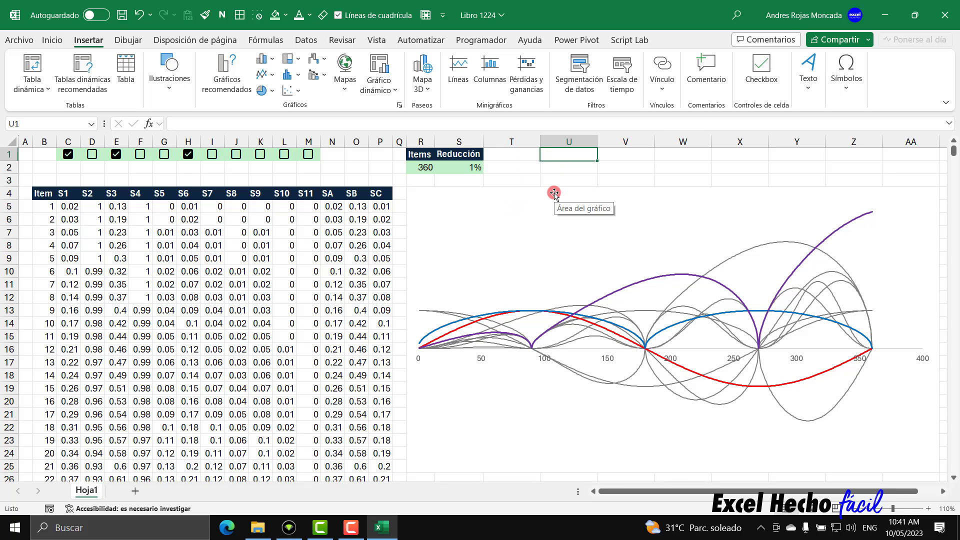
left_click(188, 153)
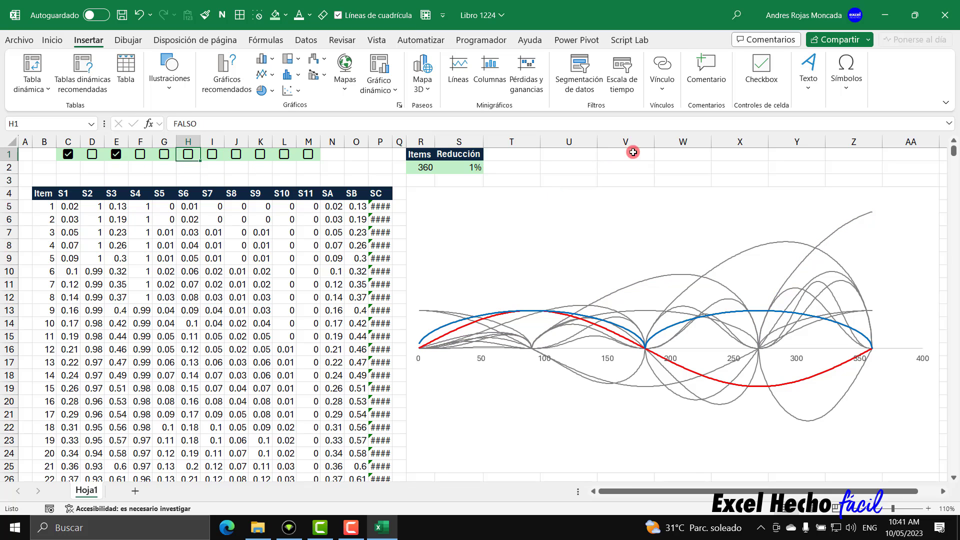
Start the formula =SUMAPRODUCTO((C1:M1)*1 in cell U1 to count the ticked checkboxes
left_click(545, 155)
type("=suma")
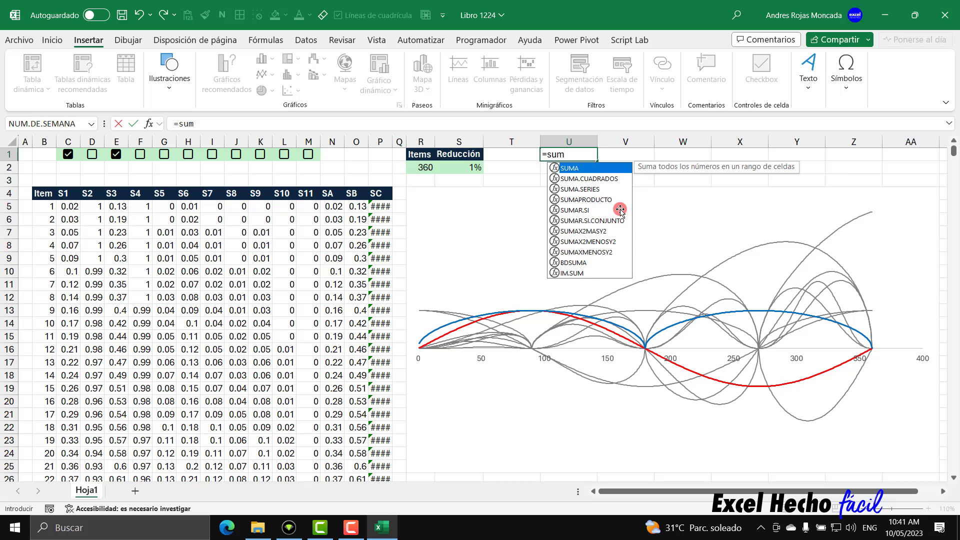
key("Down")
key("Down")
key("Tab")
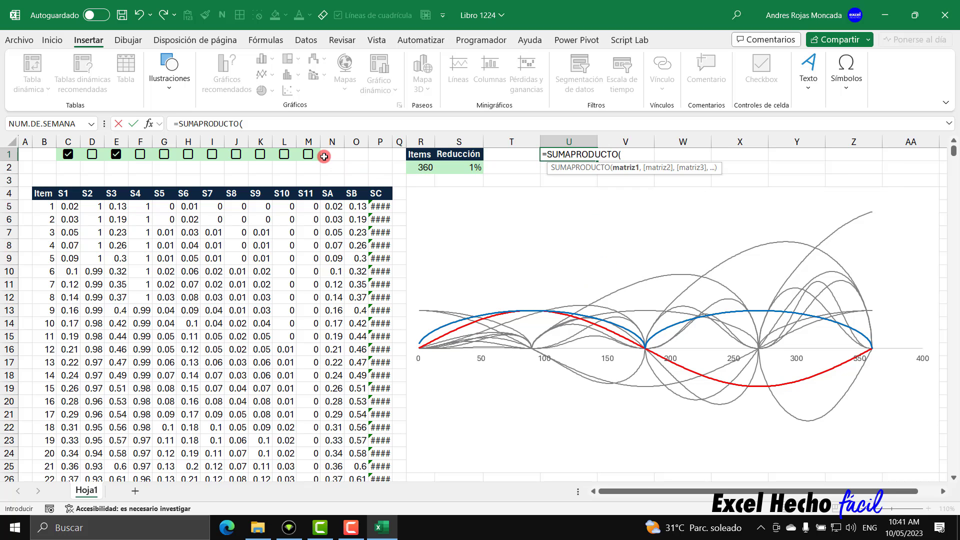
type("(")
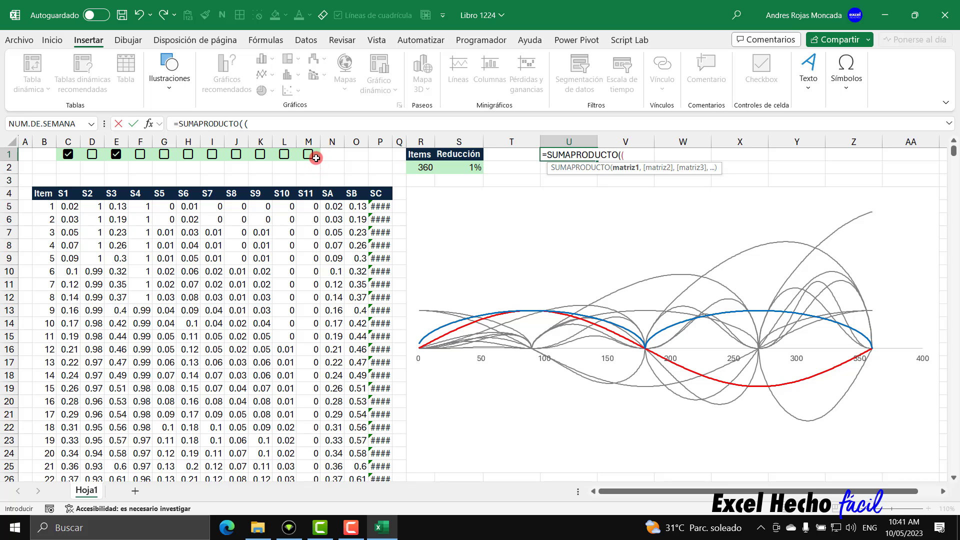
left_click_drag(316, 158, 68, 155)
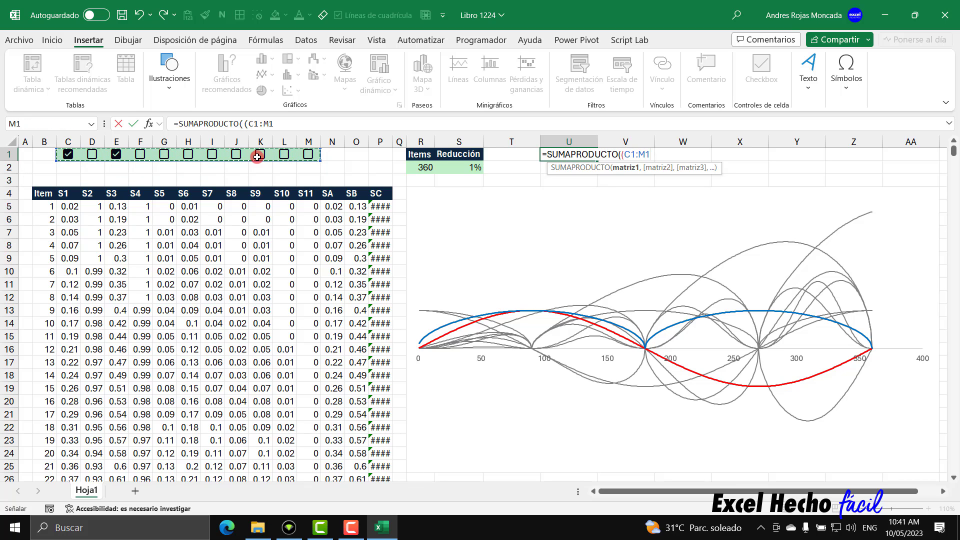
type(")*1")
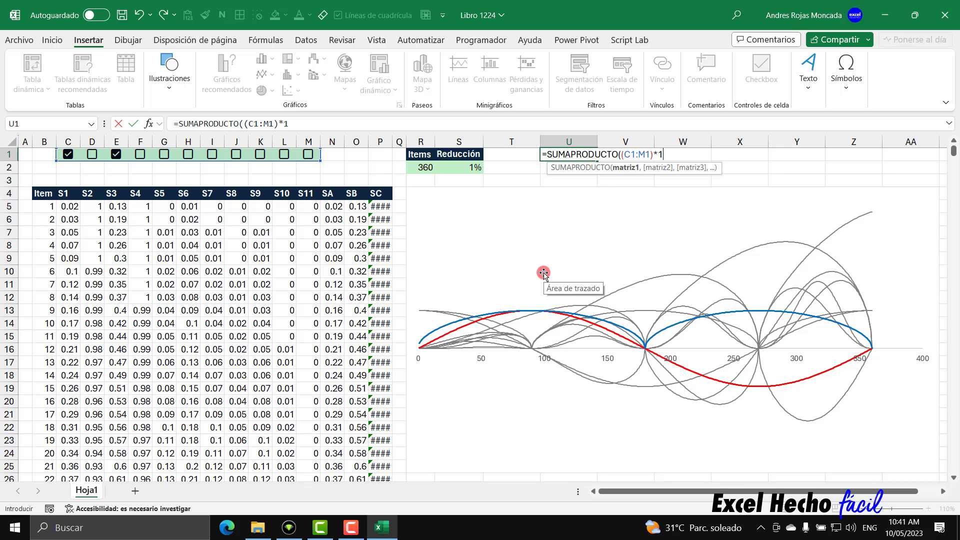
Evaluate (C1:M1) and (C1:M1)*1 inside the formula to examine their arrays, restoring the references after each check
left_click_drag(654, 154, 620, 154)
left_click_drag(711, 171, 709, 232)
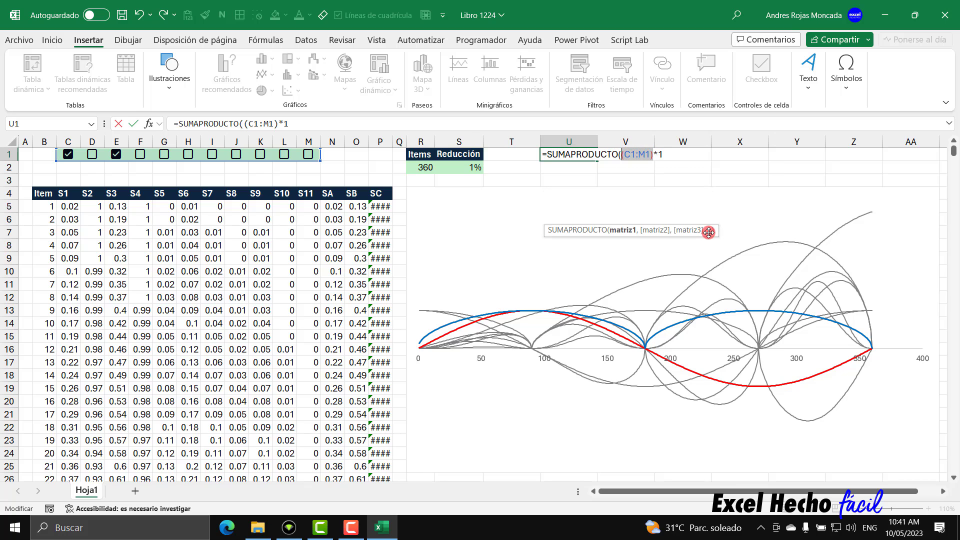
key("F9")
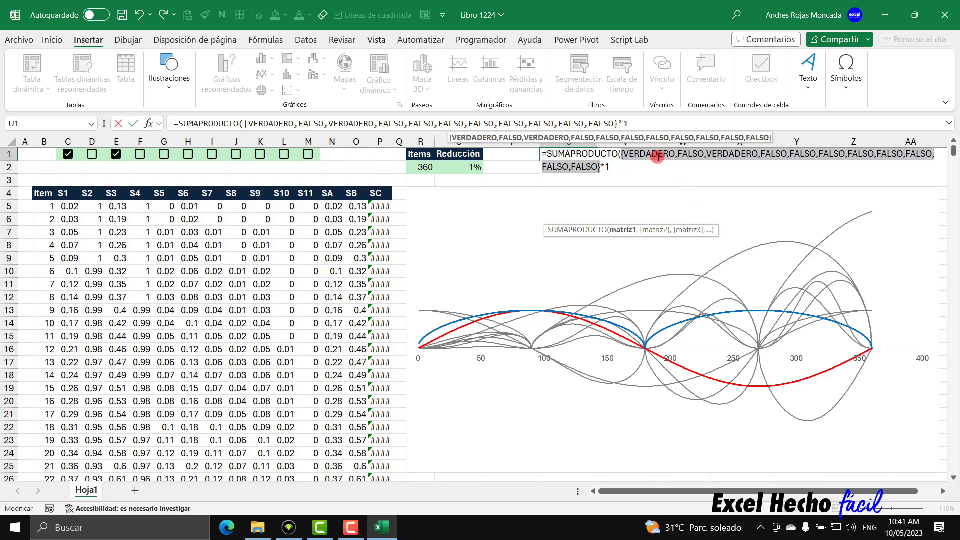
key("ctrl+z")
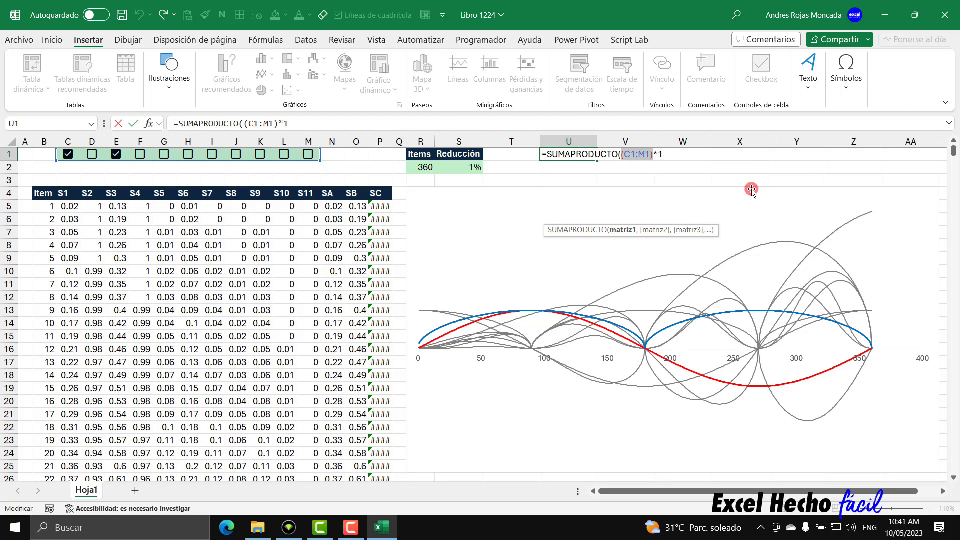
left_click_drag(670, 152, 626, 154)
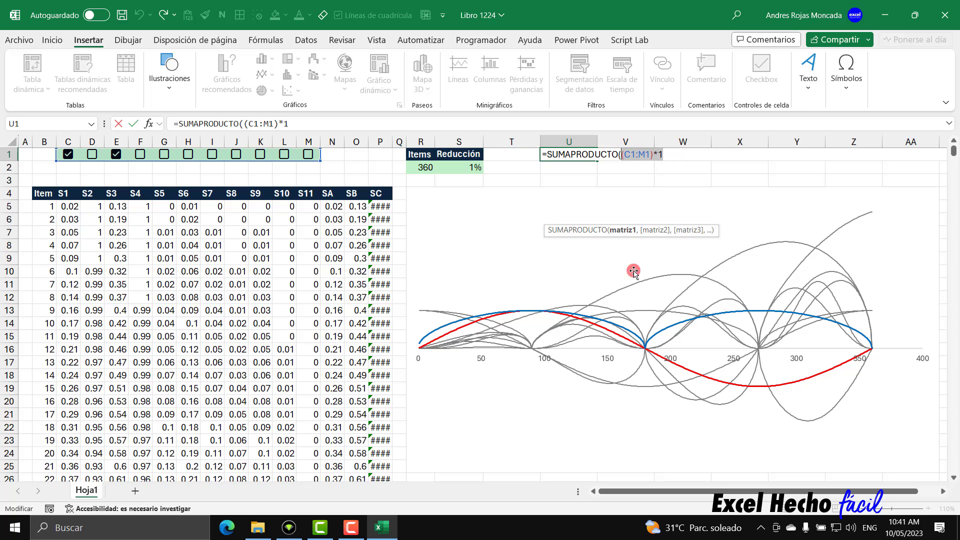
key("F9")
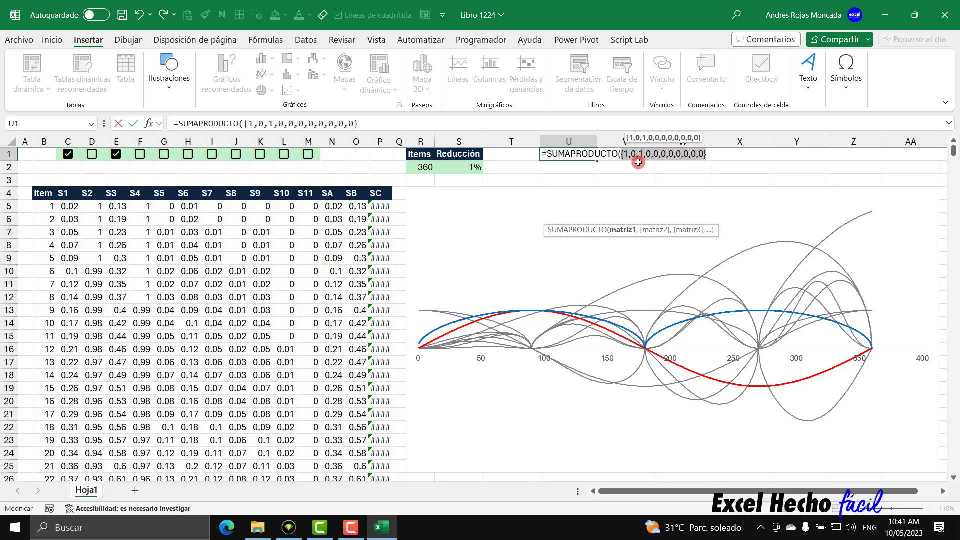
key("ctrl+z")
type("*1")
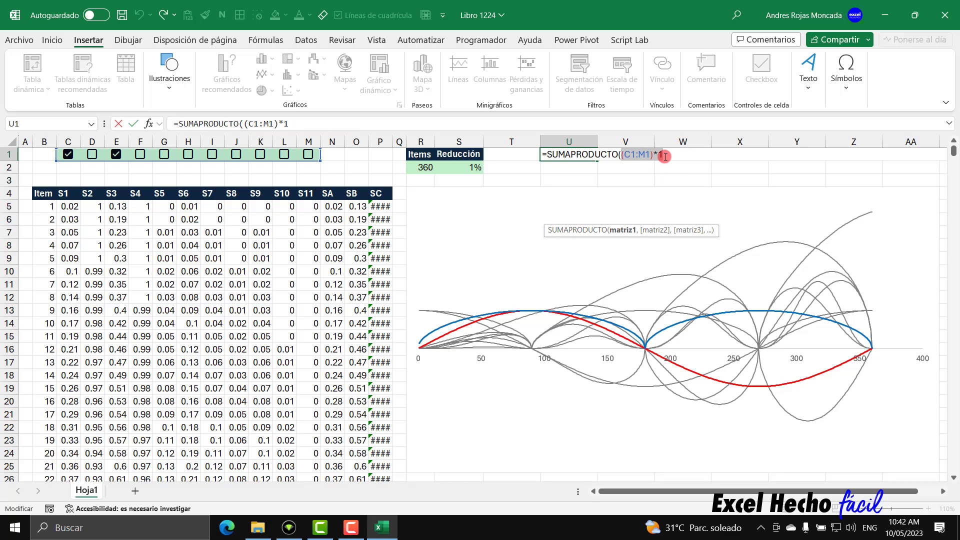
Complete the U1 formula as =SUMAPRODUCTO(($C$1:$M$1)*1)<=3 with absolute references, copy its text and discard the cell entry
type(")<=3")
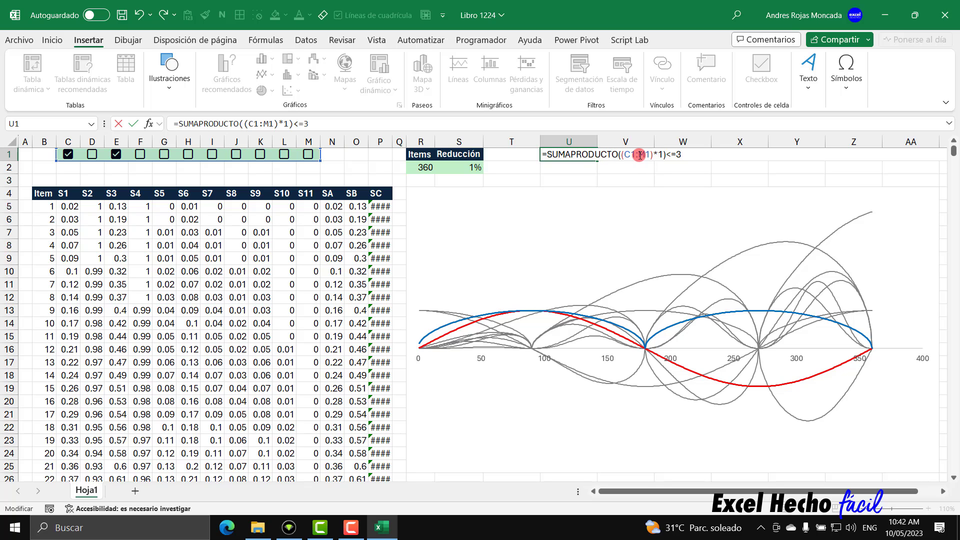
left_click(636, 155)
key("F4")
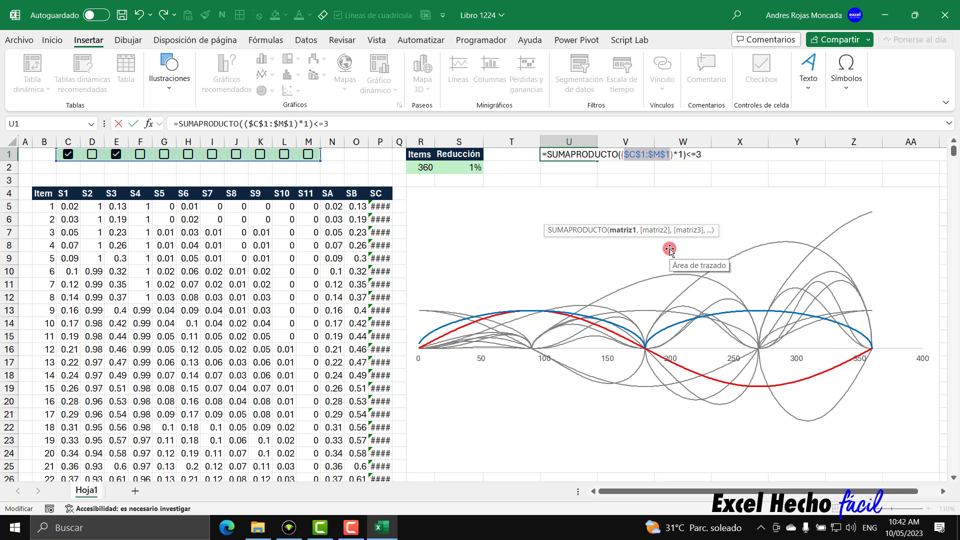
left_click_drag(702, 155, 494, 155)
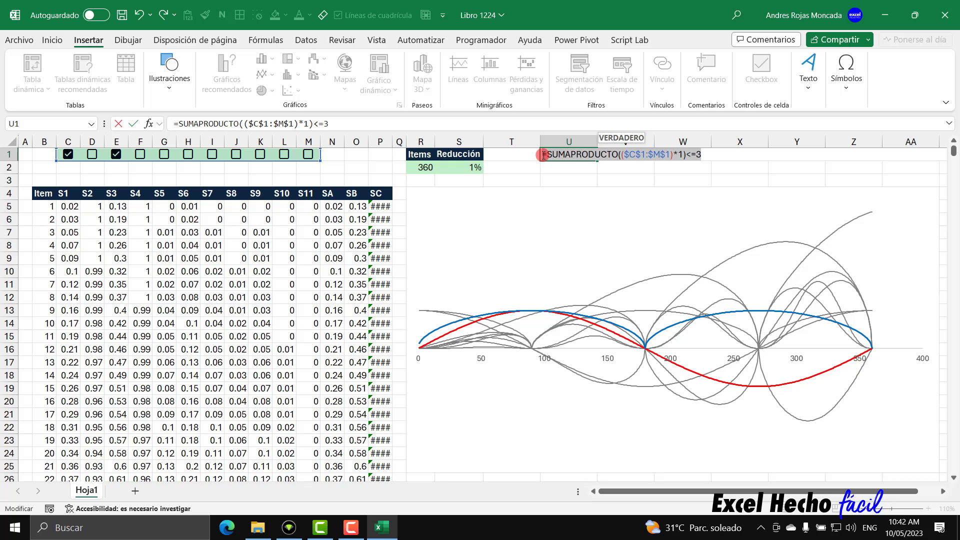
left_click(689, 154)
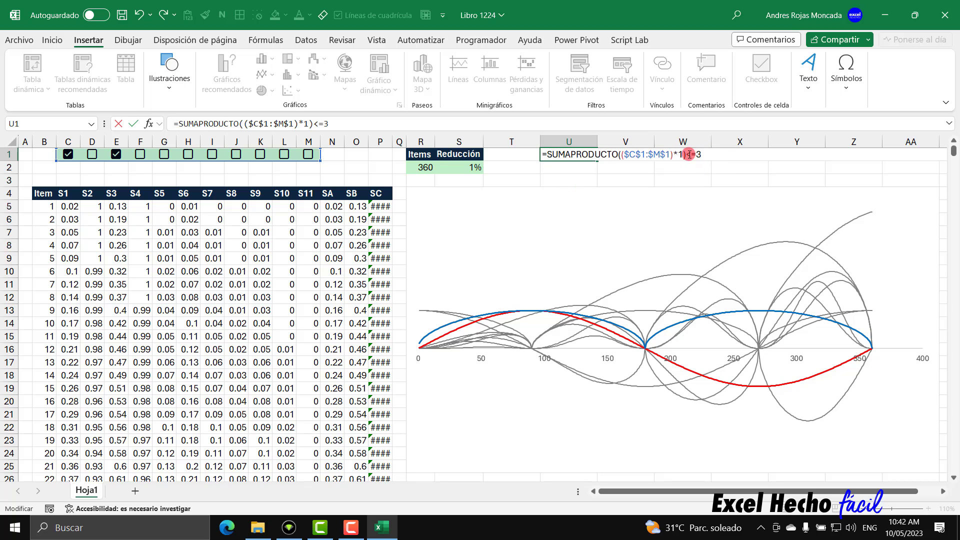
left_click_drag(689, 154, 446, 160)
key("Escape")
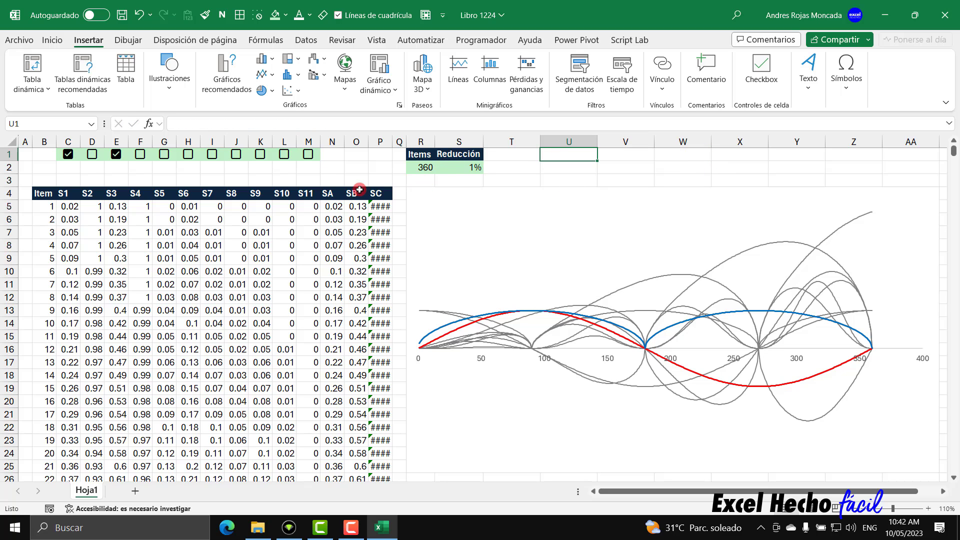
Try to apply Lista data validation to checkbox cells C1:M1 with the source =SUMAPRODUCTO(($C$1:$M$1)*1)<=3
left_click_drag(318, 159, 69, 154)
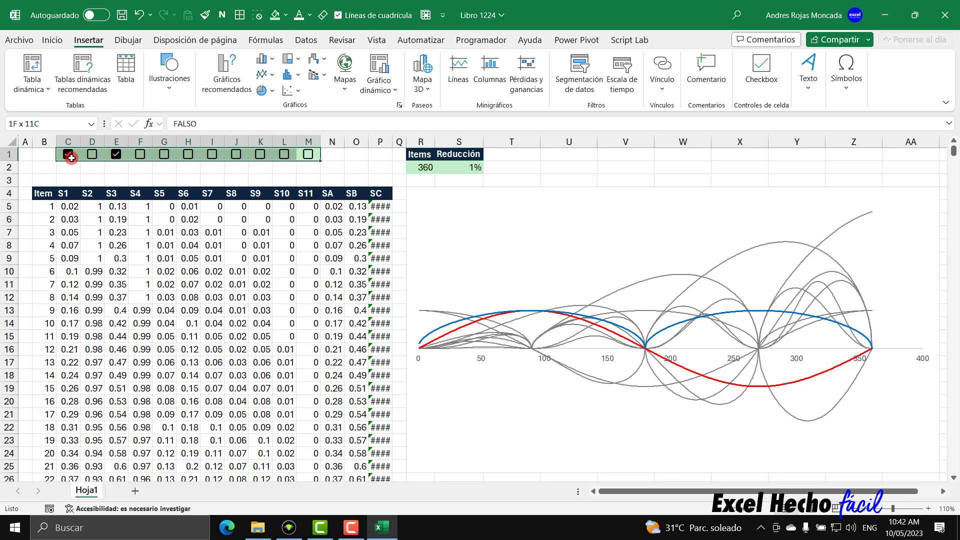
left_click(306, 40)
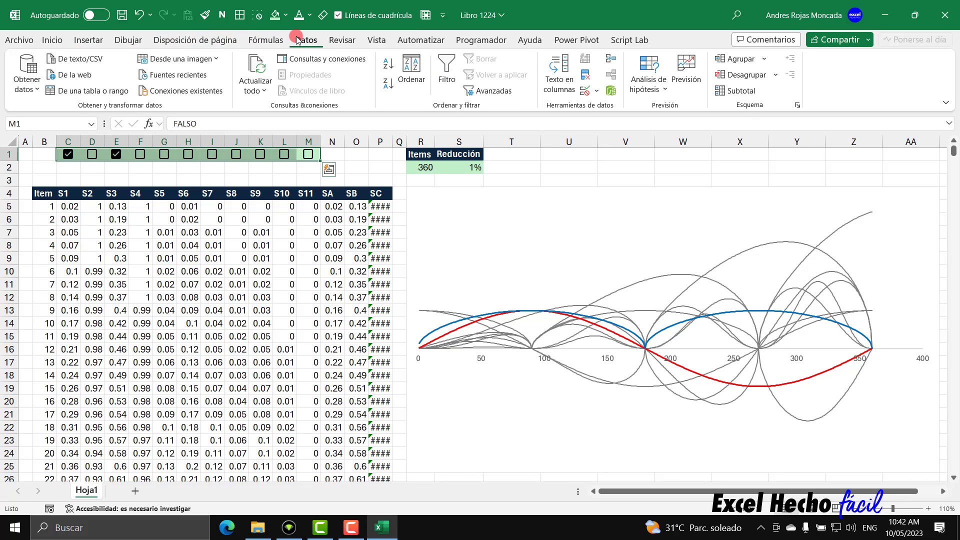
left_click(597, 91)
left_click(620, 107)
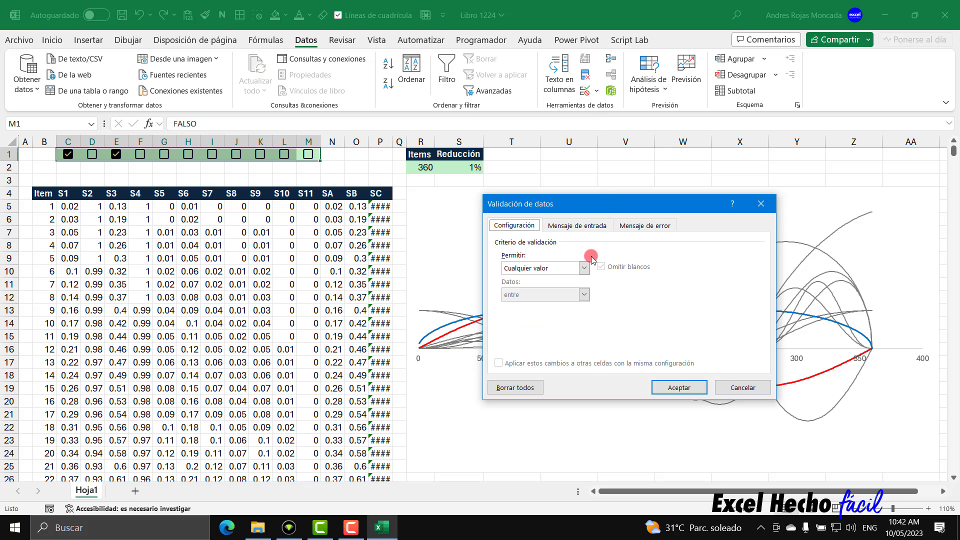
left_click(583, 268)
left_click(545, 306)
left_click(542, 324)
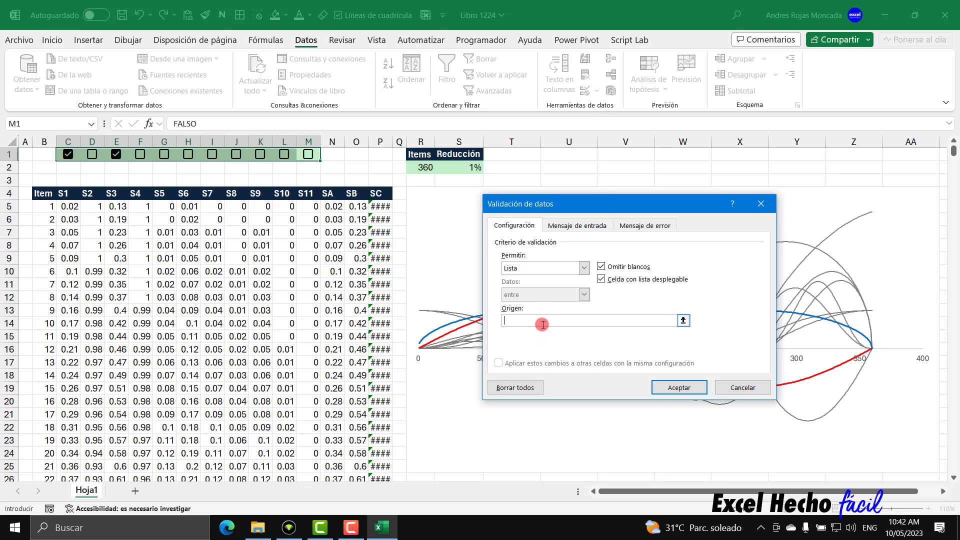
key("ctrl+v")
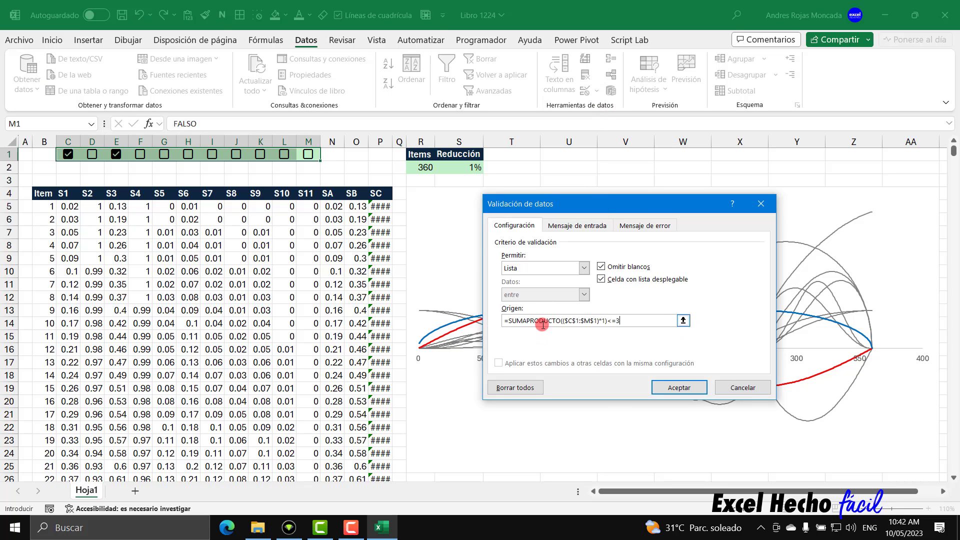
left_click(624, 225)
left_click(703, 342)
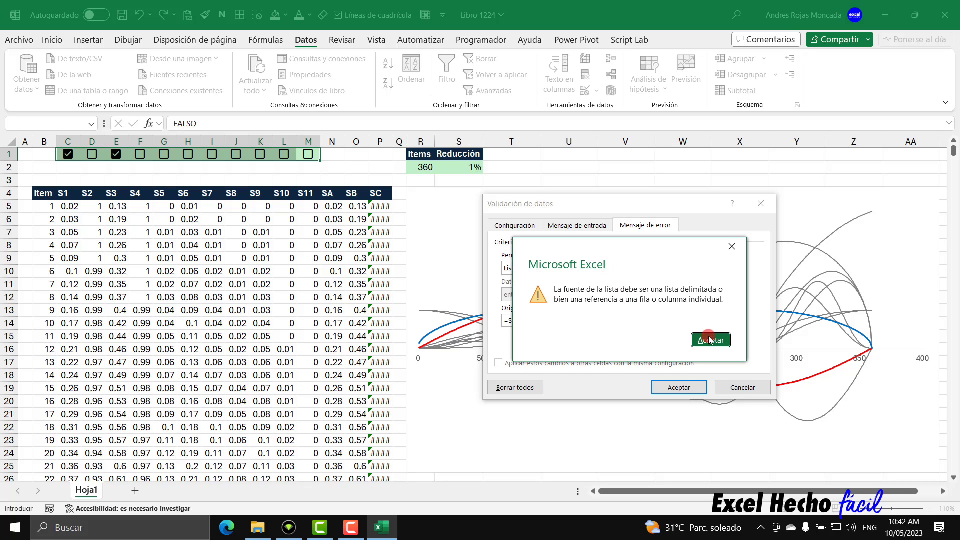
left_click(707, 338)
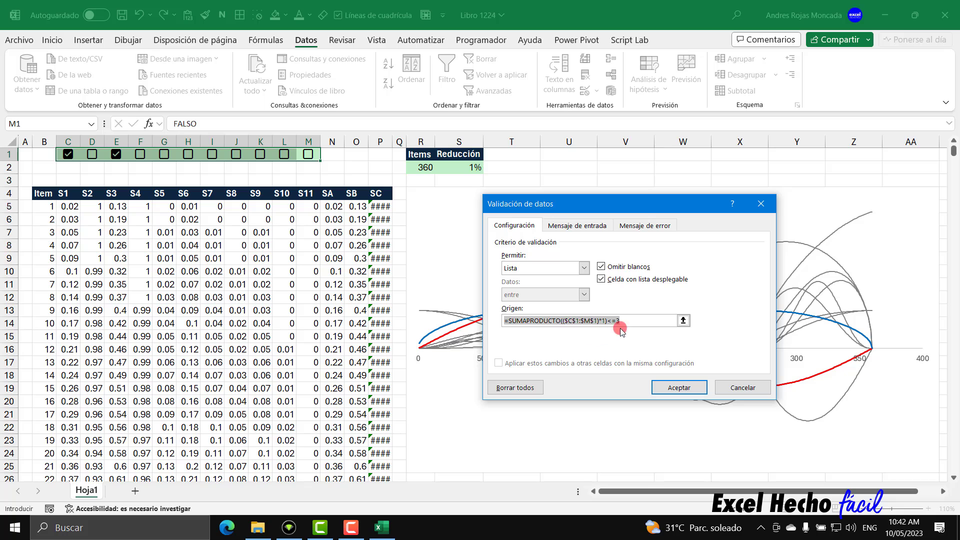
Retry the Lista validation by cutting and re-pasting the same source formula, and cancel the data validation settings
left_click(584, 323)
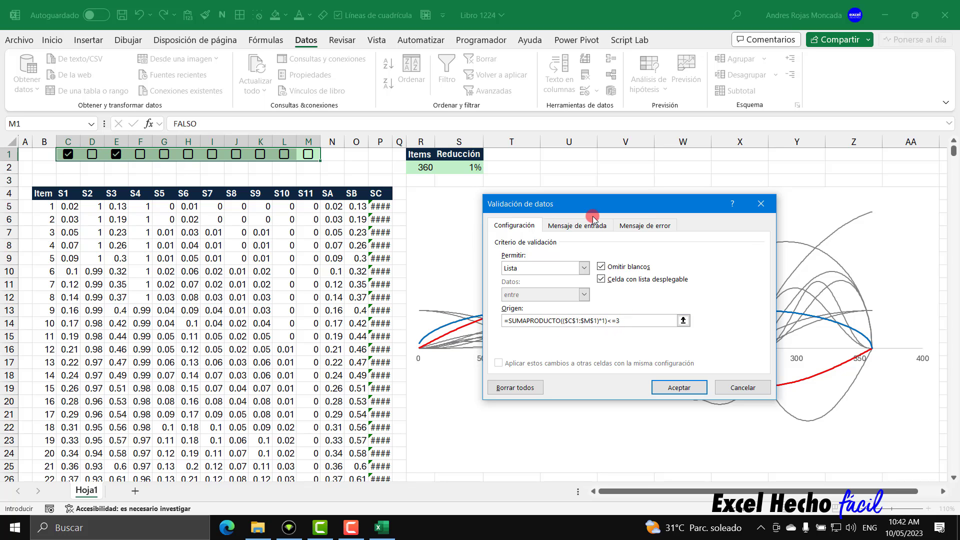
left_click(646, 225)
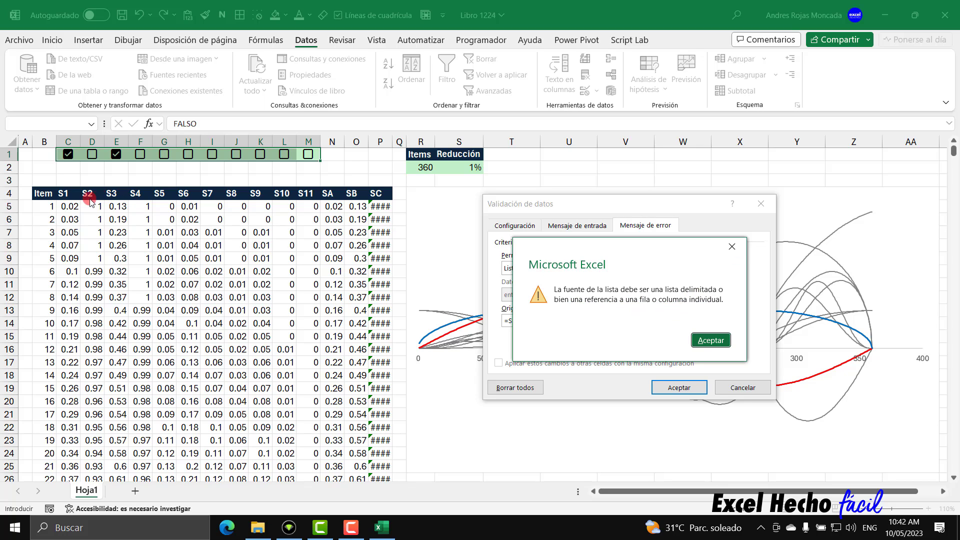
left_click(714, 339)
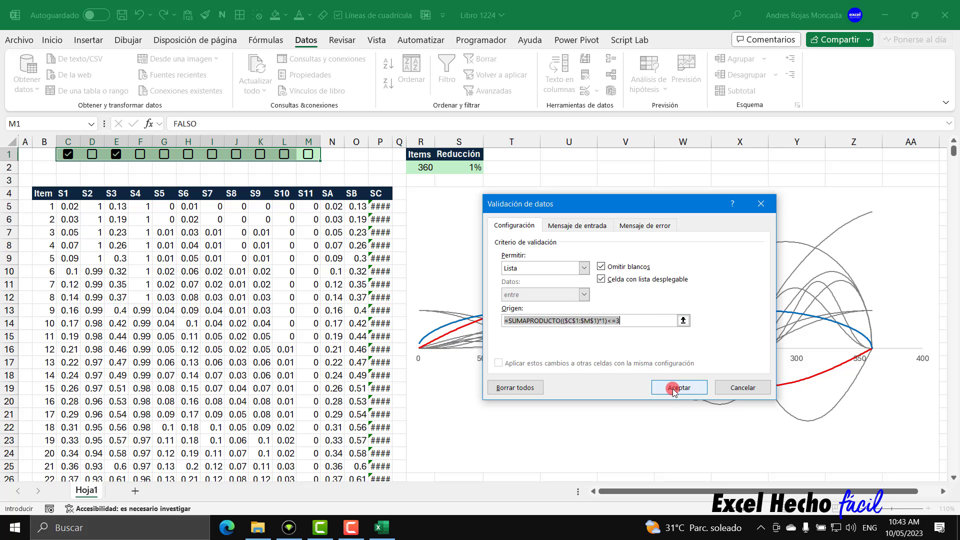
left_click(674, 389)
left_click(710, 339)
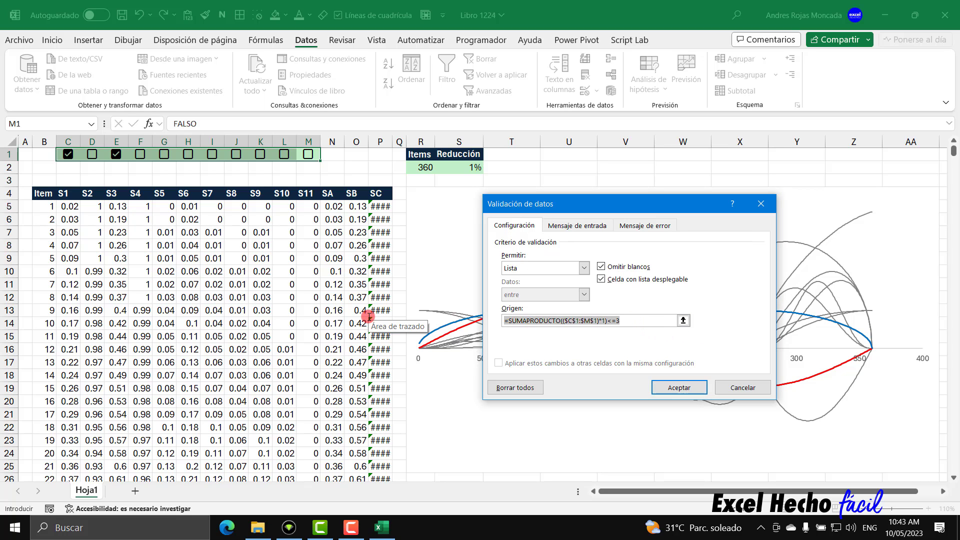
key("ctrl+x")
key("ctrl+v")
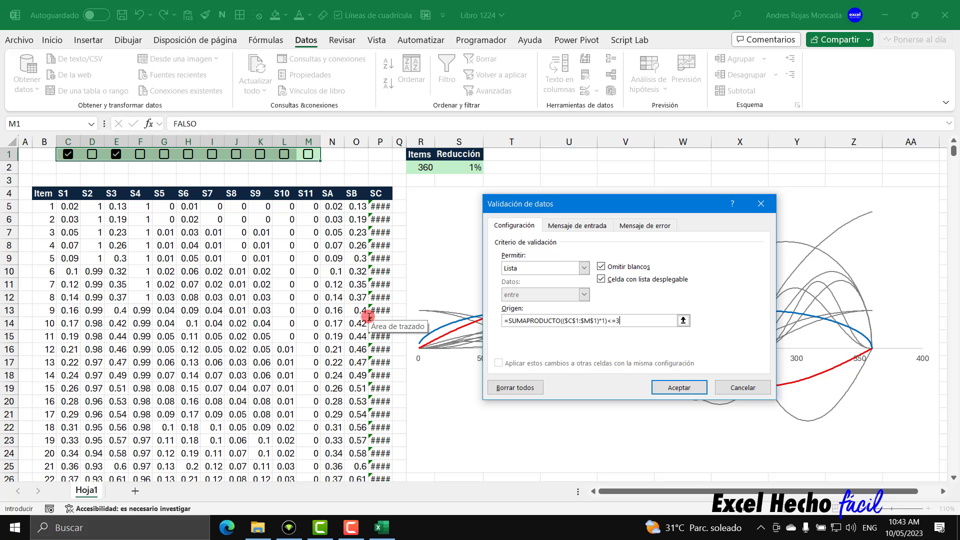
left_click(685, 390)
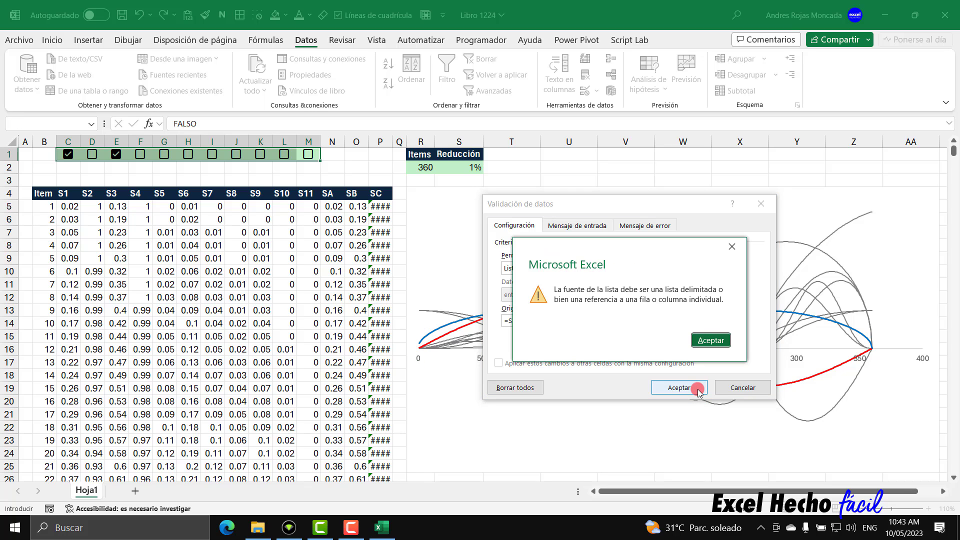
left_click(707, 342)
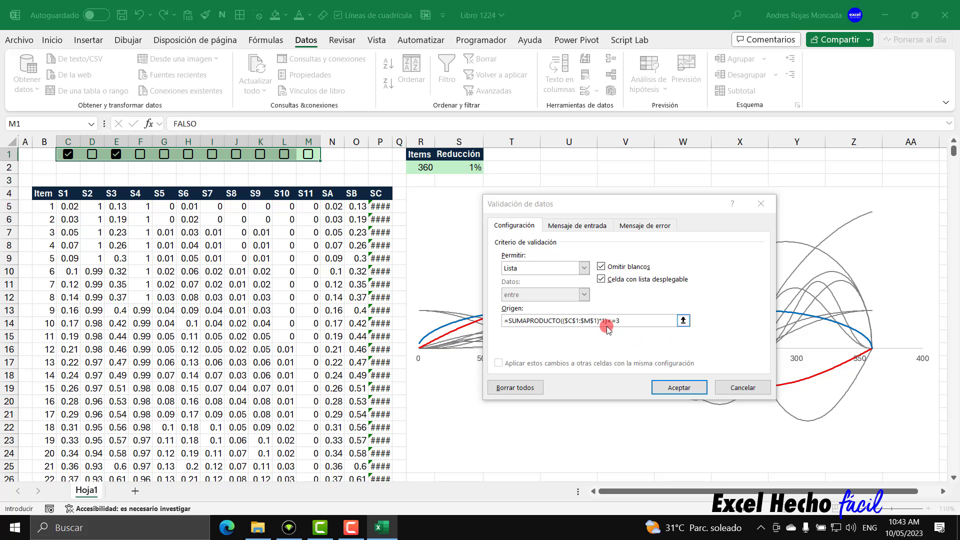
left_click(579, 329)
left_click(762, 386)
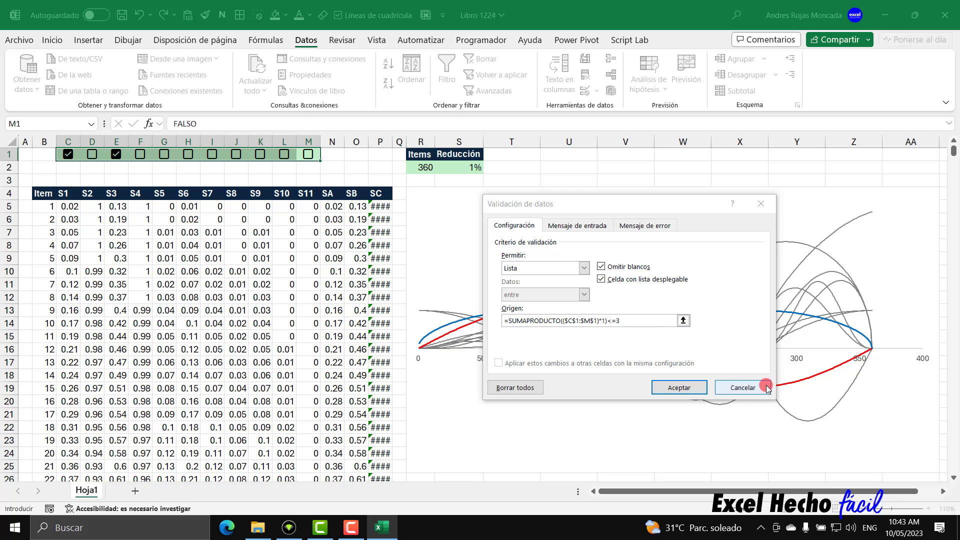
Rewrite =SUMAPRODUCTO(($C$1:$M$1)*1)<=3 in cell U1, copy the formula text and leave the cell empty
left_click(573, 163)
left_click(569, 153)
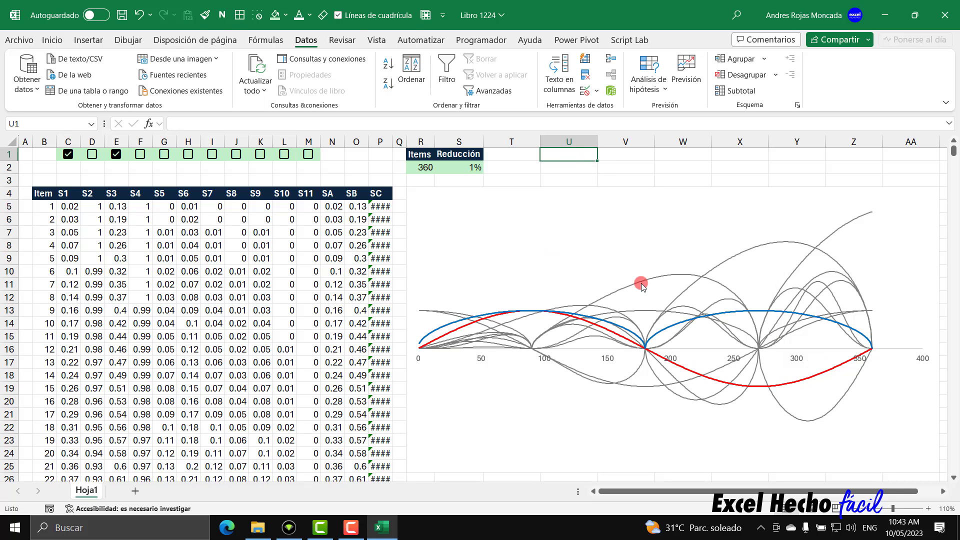
type("=sum")
key("Down")
key("Down")
key("Down")
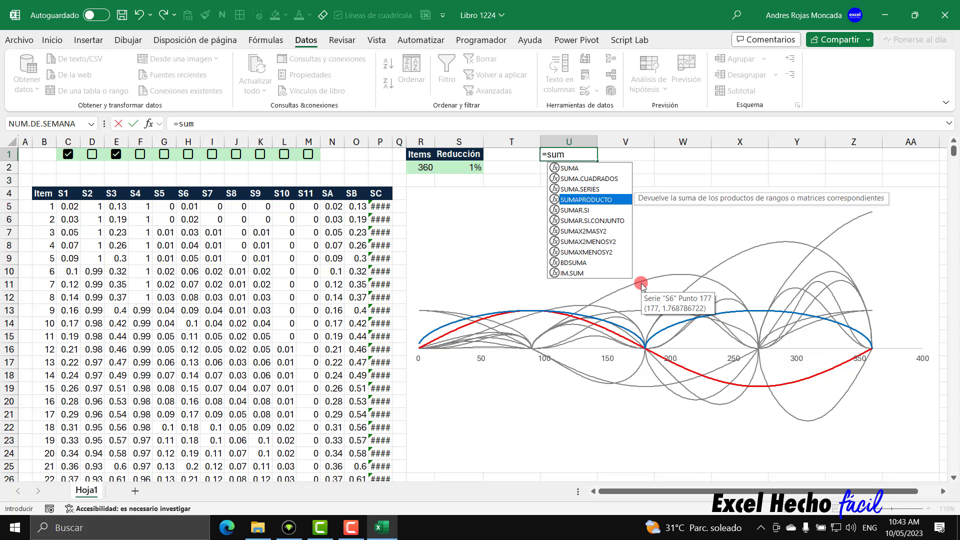
key("Tab")
type("(")
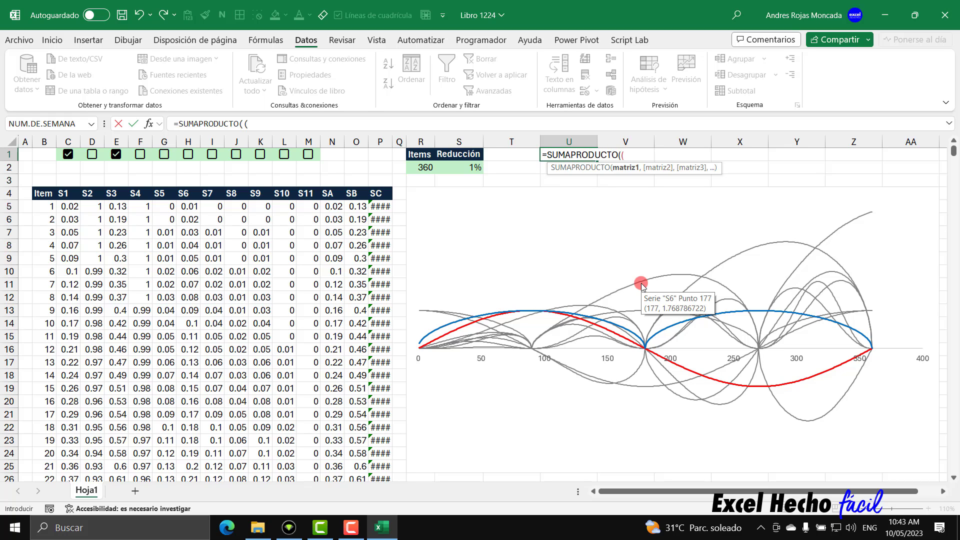
left_click_drag(313, 156, 70, 150)
key("F4")
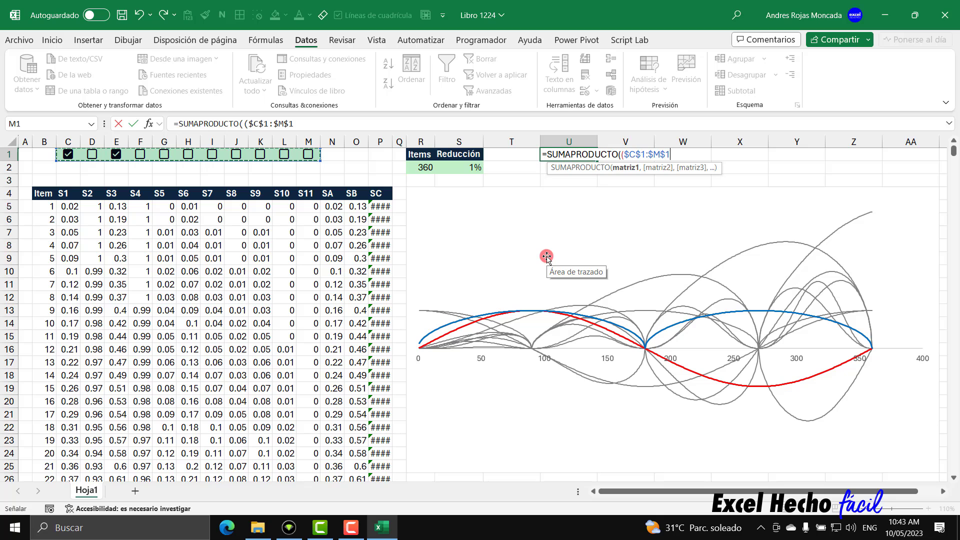
type(")*1)<=3")
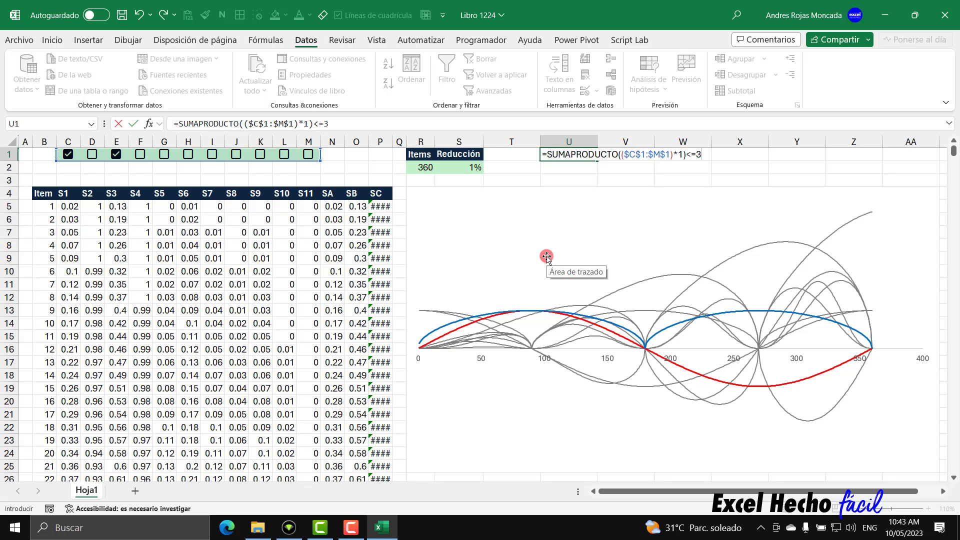
left_click_drag(712, 154, 486, 150)
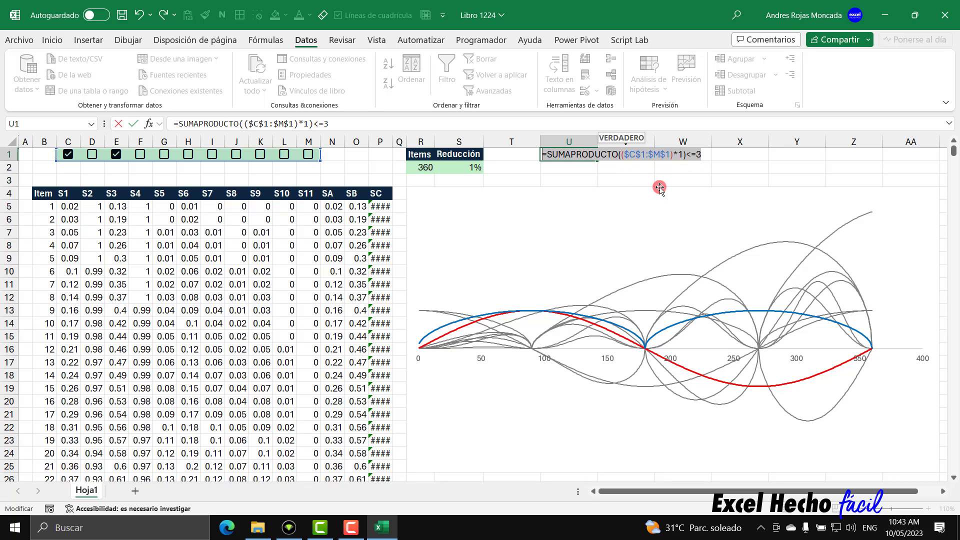
key("Escape")
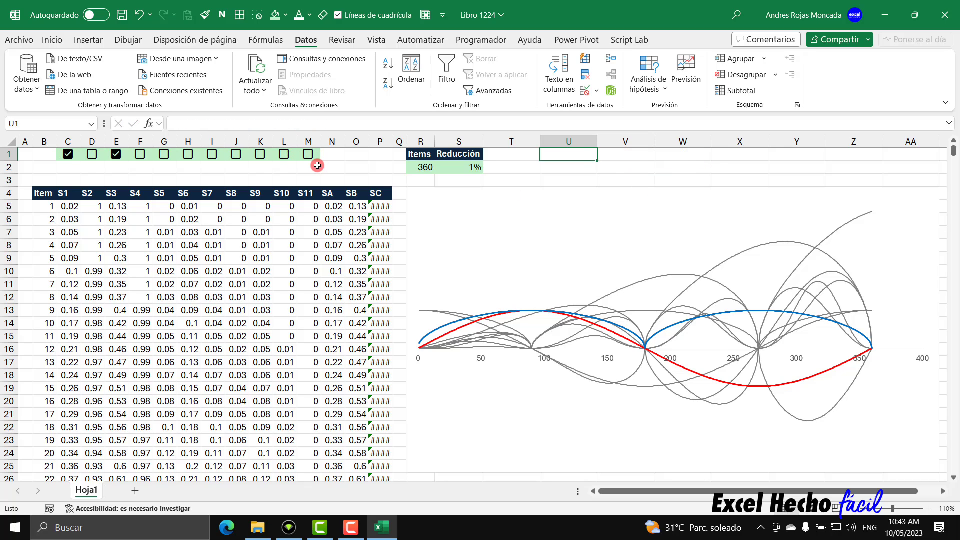
Apply Personalizada data validation to checkbox cells C1:M1 with the formula =SUMAPRODUCTO(($C$1:$M$1)*1)<=3 and deselect the range
left_click(315, 159)
left_click(591, 91)
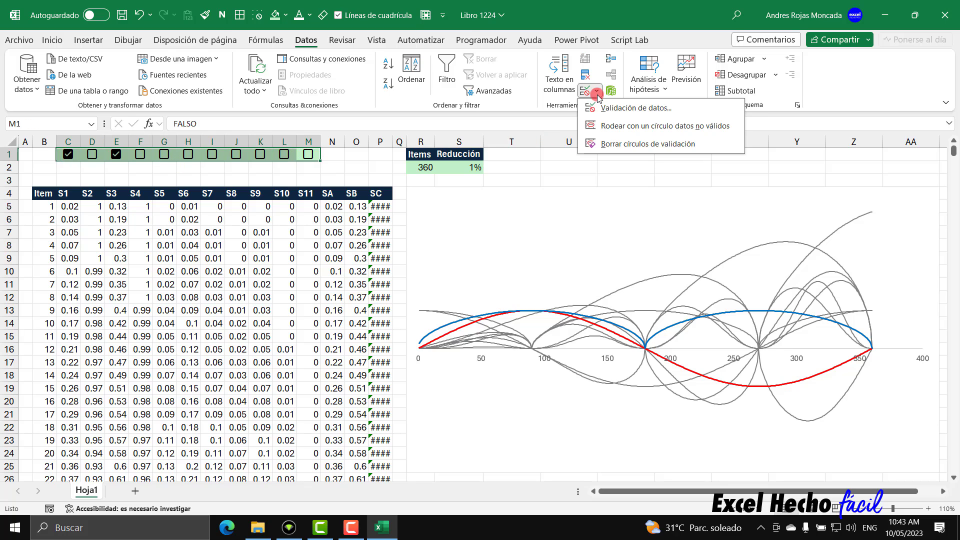
left_click(615, 103)
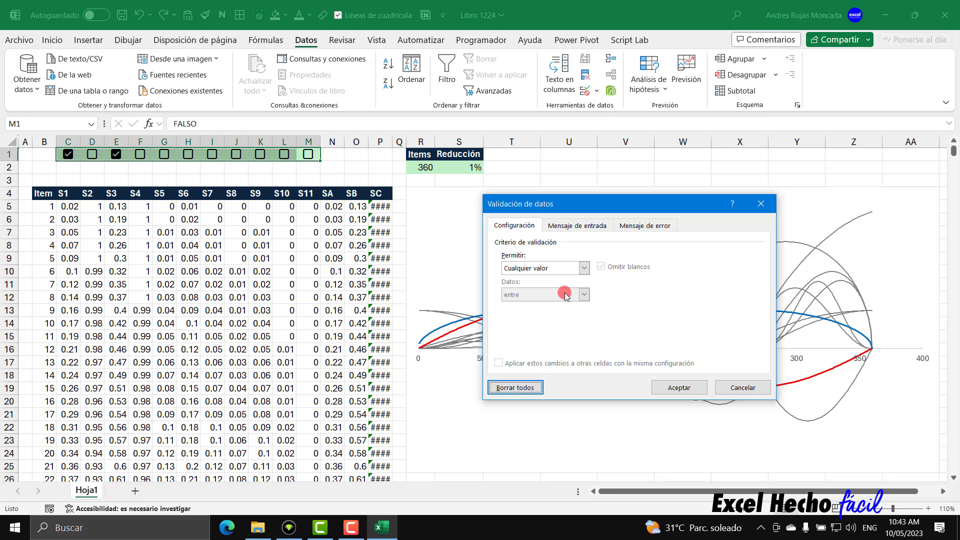
left_click(584, 268)
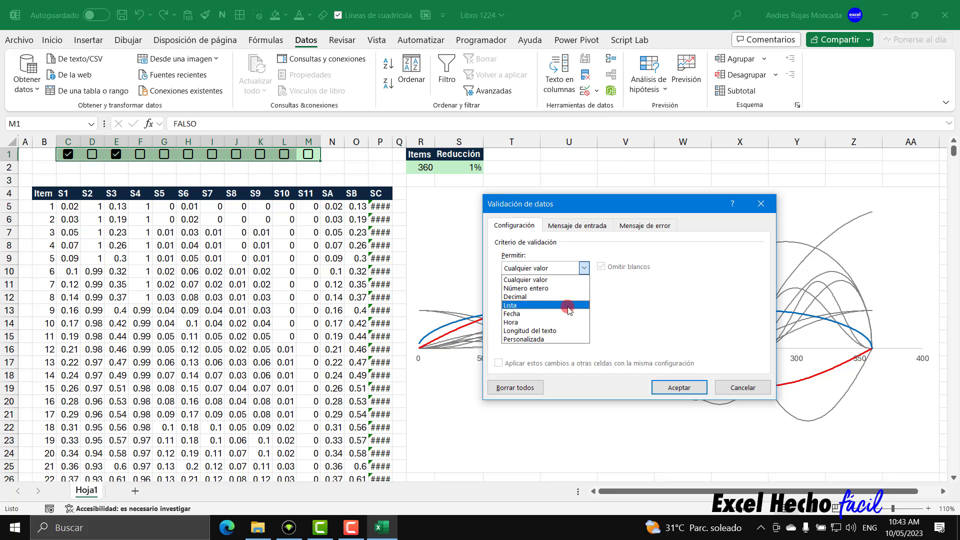
left_click(529, 339)
left_click(530, 321)
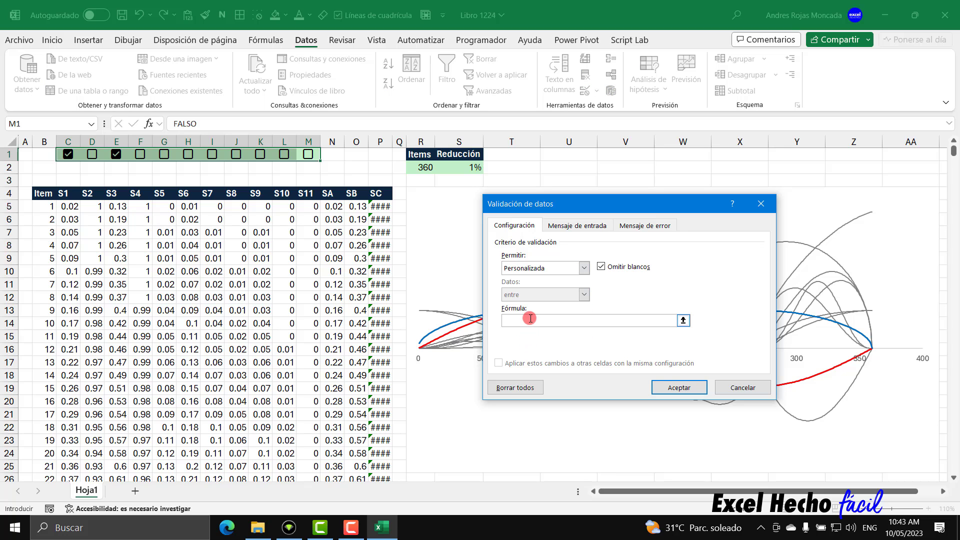
key("ctrl+v")
left_click(649, 225)
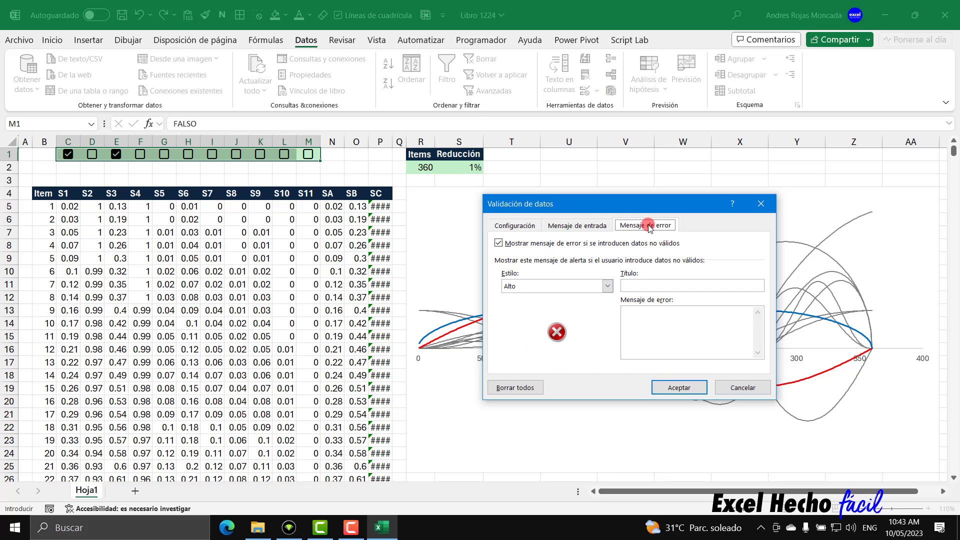
left_click(503, 226)
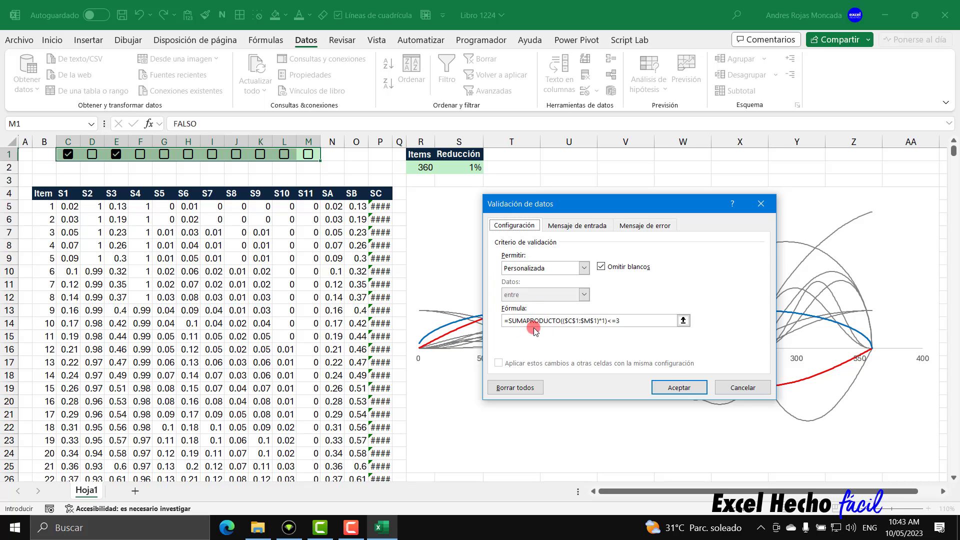
left_click(681, 388)
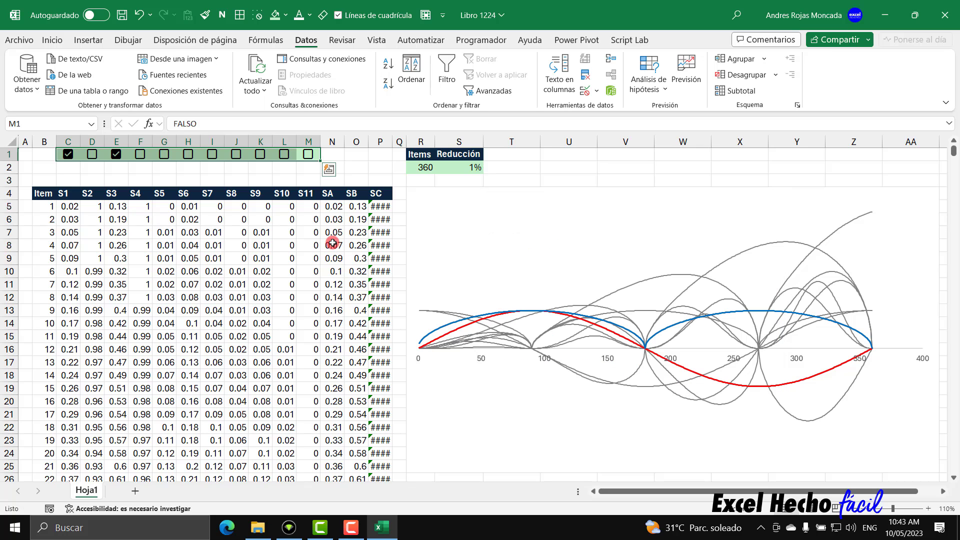
left_click(541, 156)
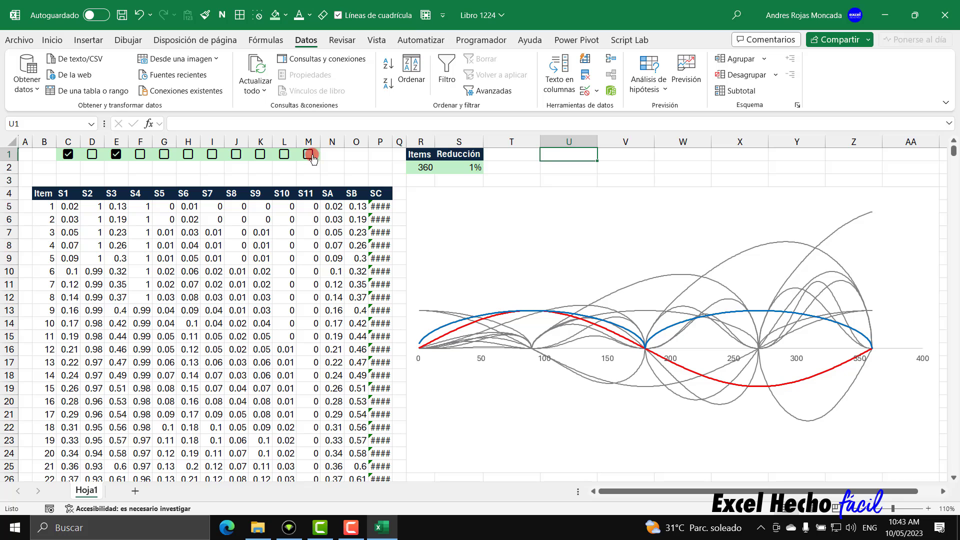
Test the checkbox limit by ticking J1, trying L1 as a fourth, clearing J1, and ticking and clearing G1
left_click(239, 155)
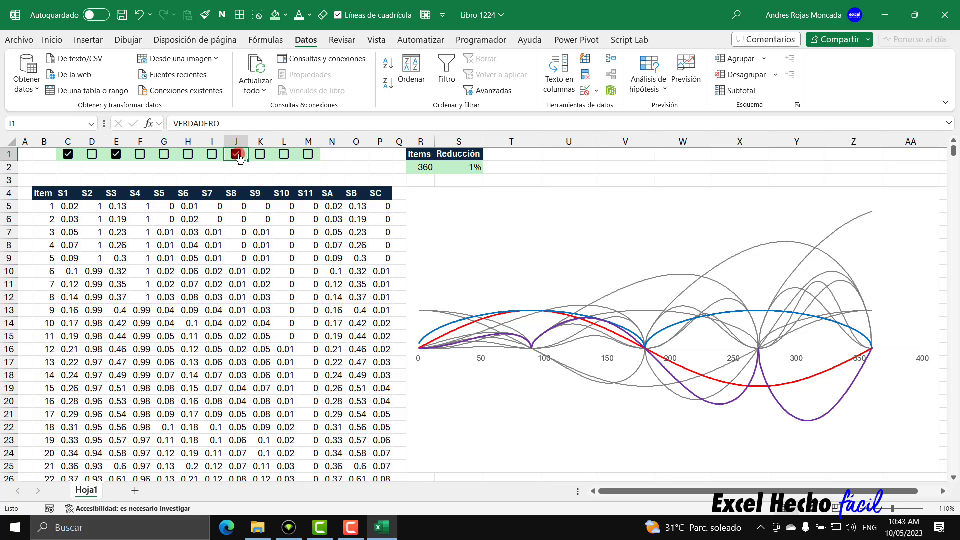
left_click(279, 155)
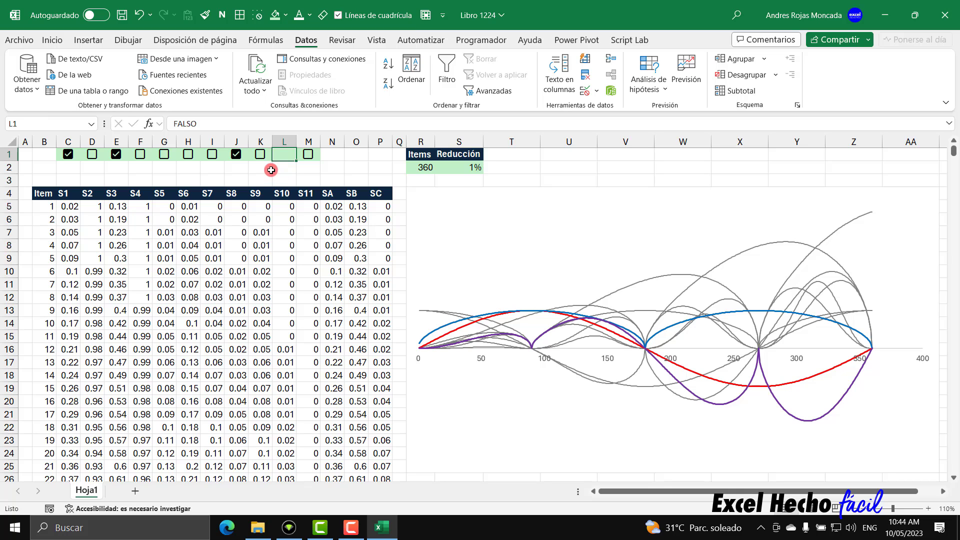
left_click(236, 154)
left_click(117, 155)
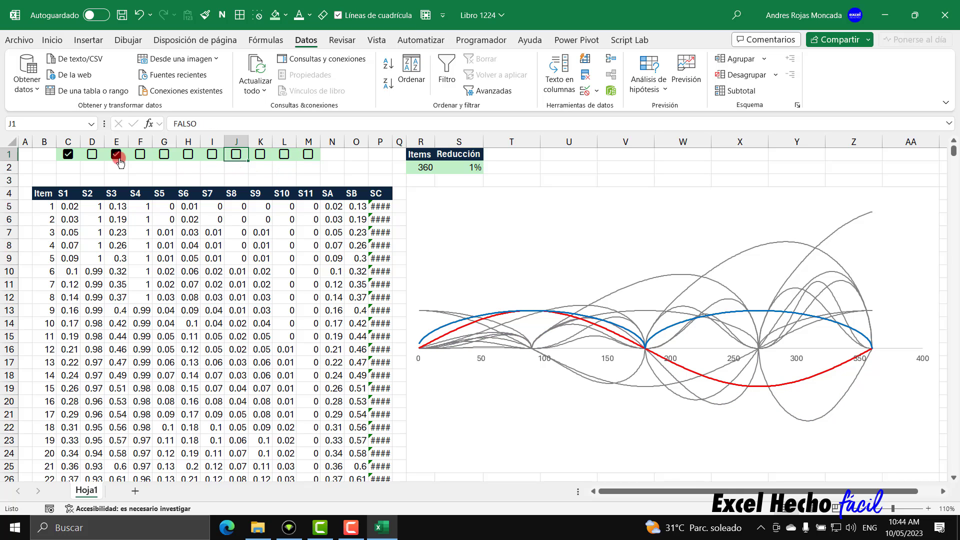
left_click(163, 156)
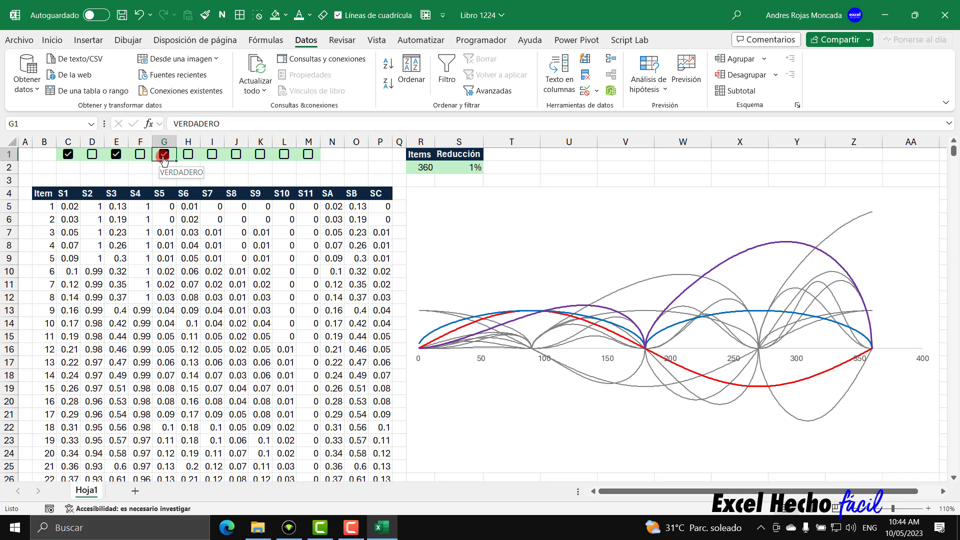
left_click(164, 155)
Clear the E1 and C1 checkboxes and tick G1, I1 and K1 so series S5, S7 and S9 are highlighted
left_click(116, 155)
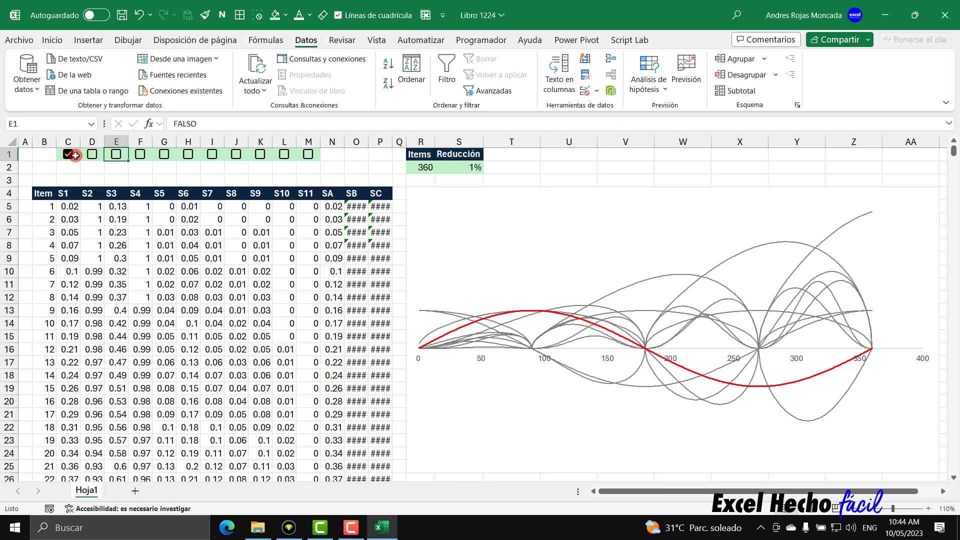
left_click(165, 155)
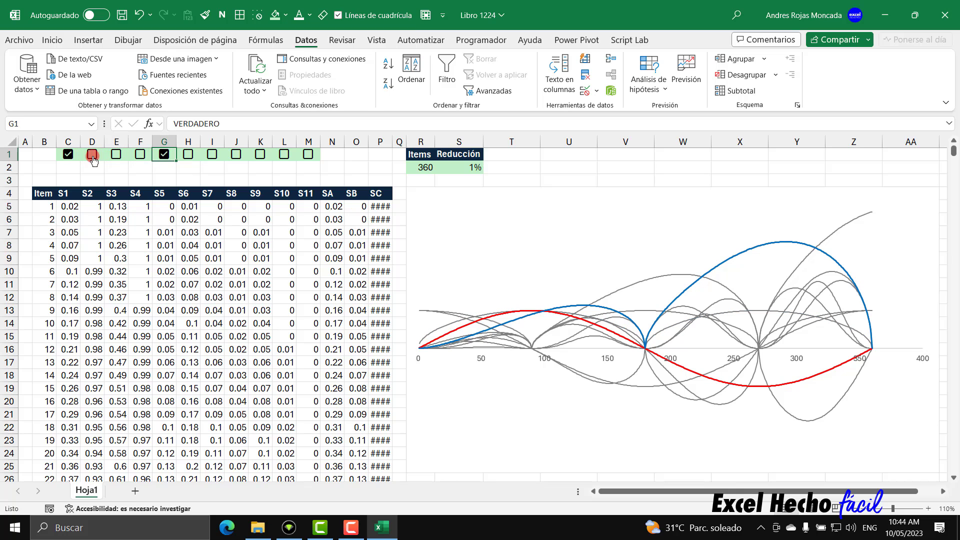
left_click(69, 155)
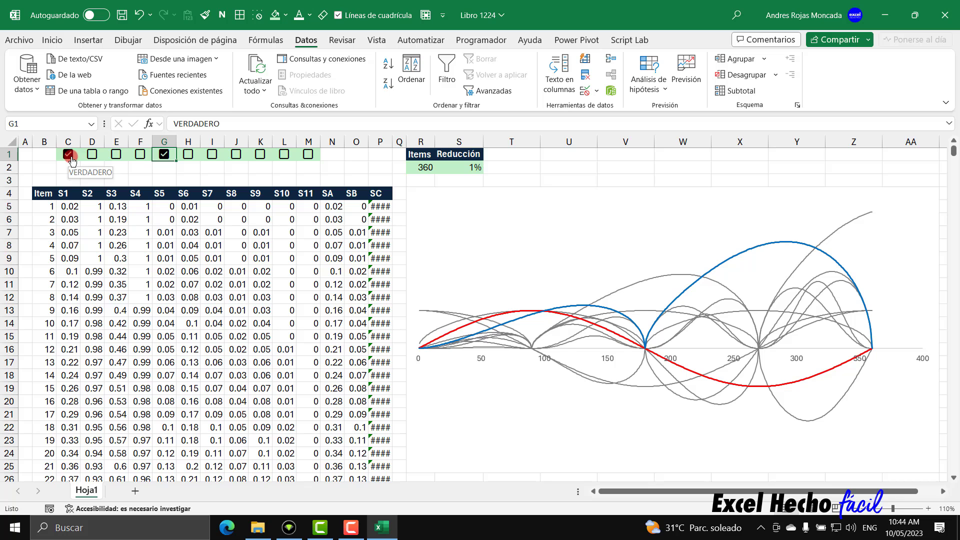
left_click(212, 155)
left_click(260, 156)
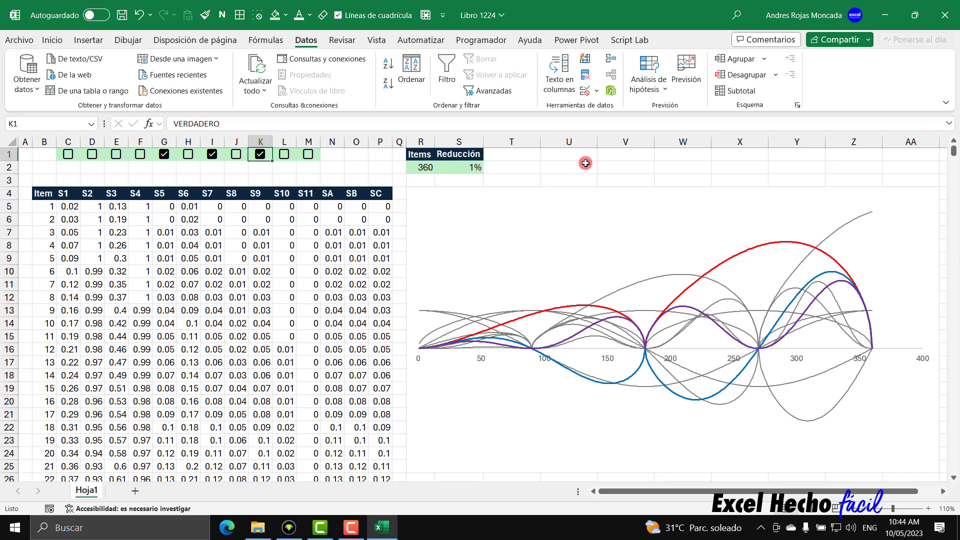
Insert a horizontal scroll bar form control over the upper area of the chart
left_click(491, 43)
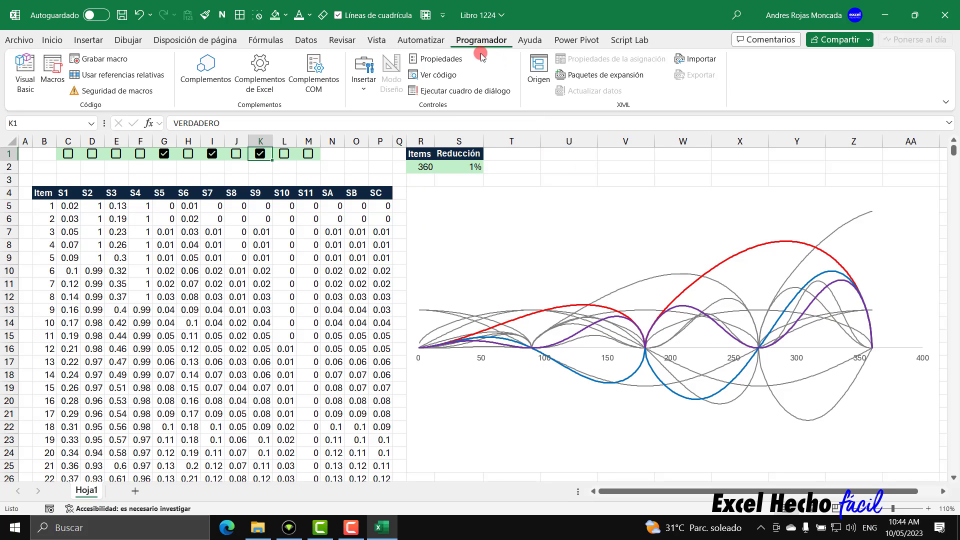
left_click(363, 75)
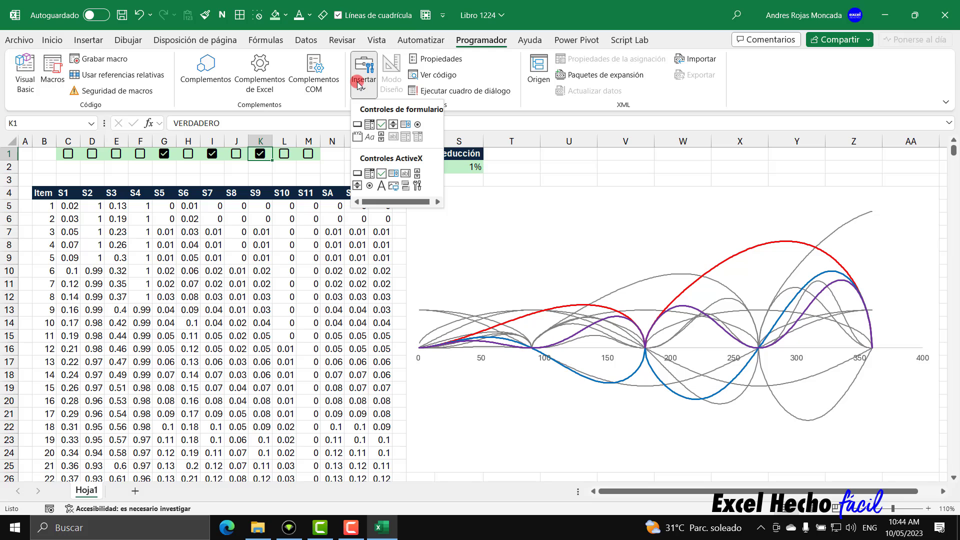
left_click(380, 138)
left_click_drag(529, 165, 877, 238)
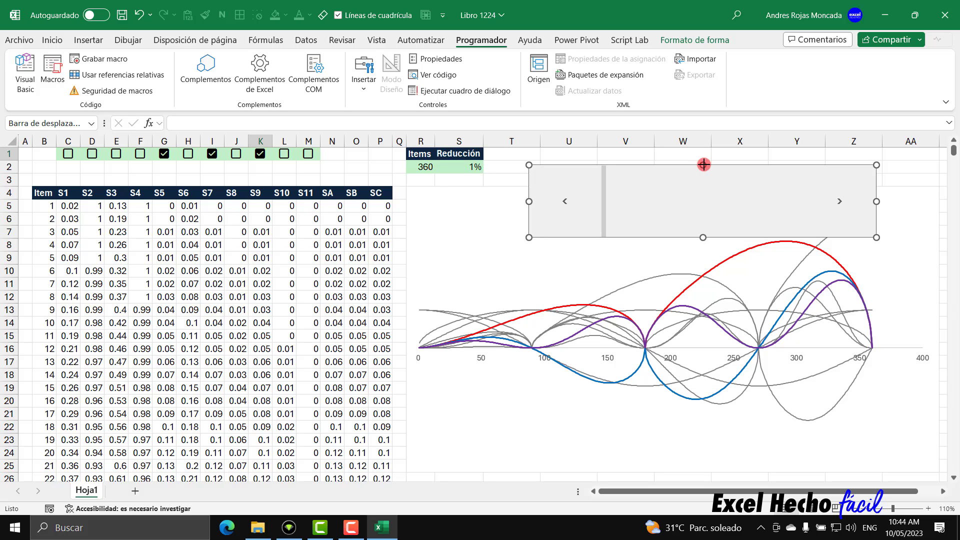
Resize the scroll bar to cover cells U1:X1 in row 1 and deselect it
left_click_drag(704, 165, 705, 148)
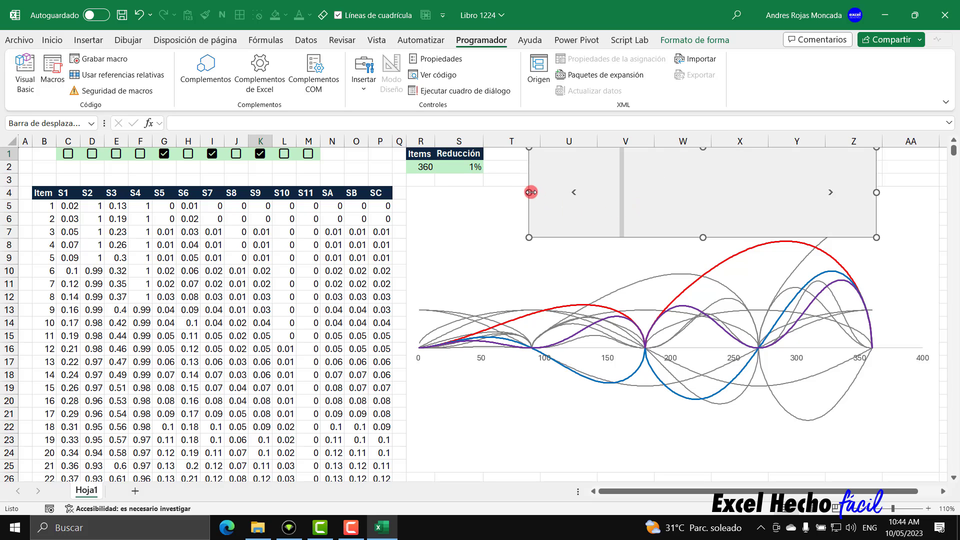
mouse_move(531, 192)
left_mouse_down()
mouse_move(518, 191)
mouse_move(542, 192)
left_mouse_up()
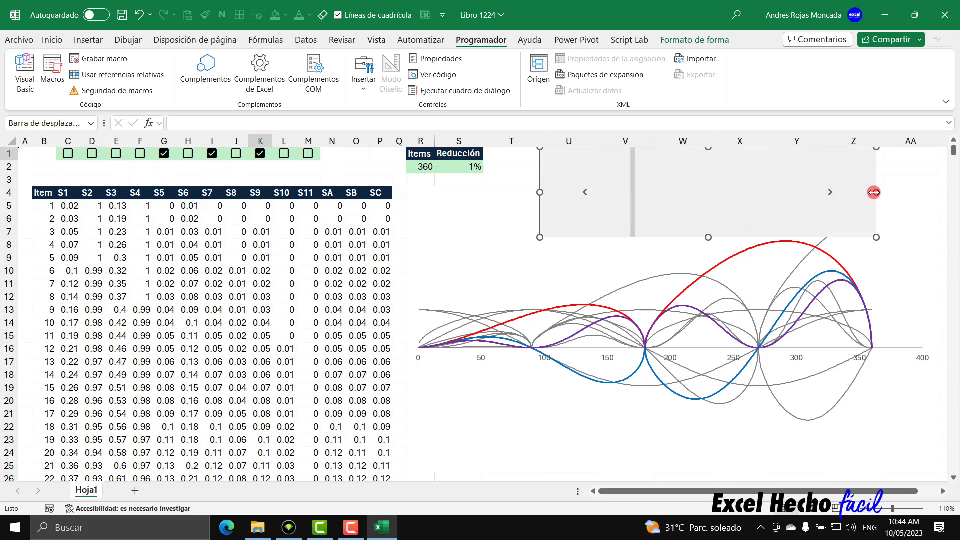
left_click_drag(874, 192, 770, 191)
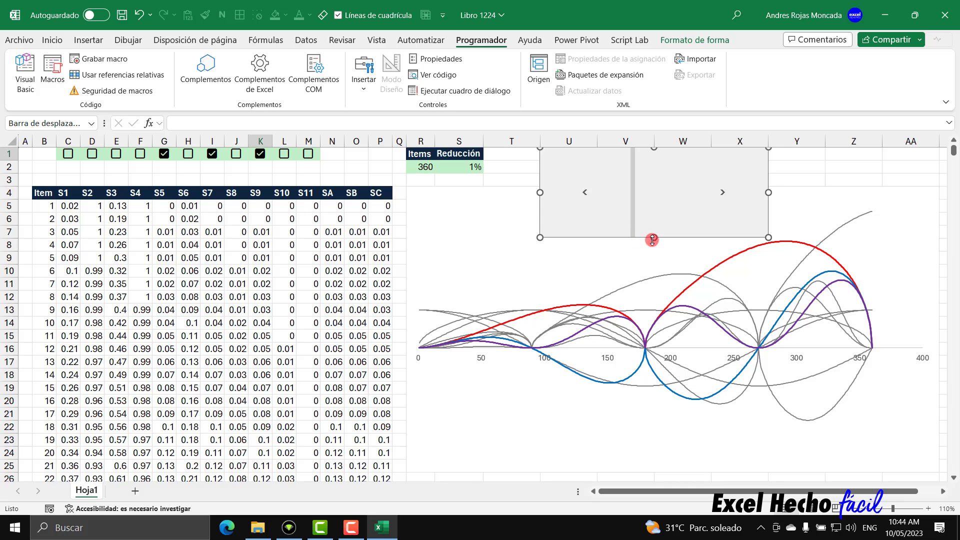
left_click_drag(653, 238, 647, 161)
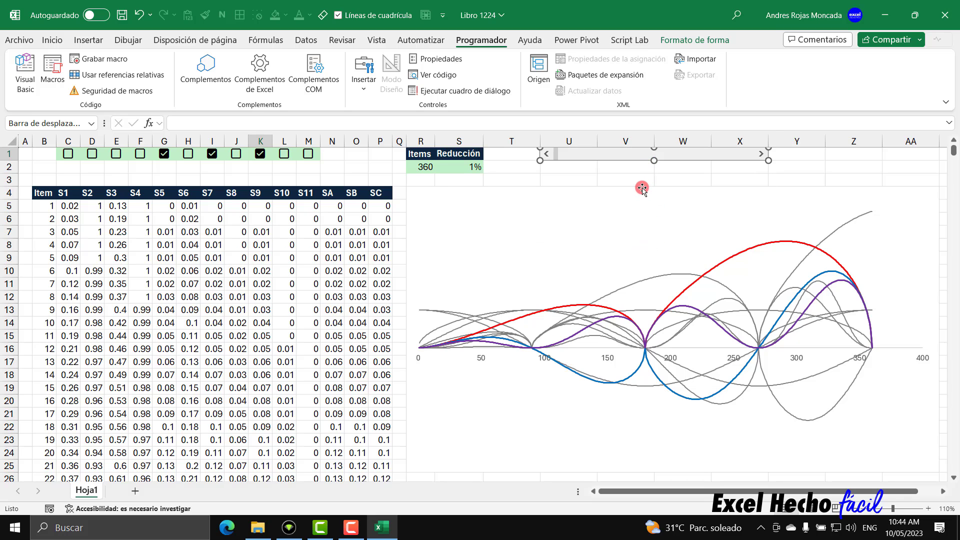
key("Escape")
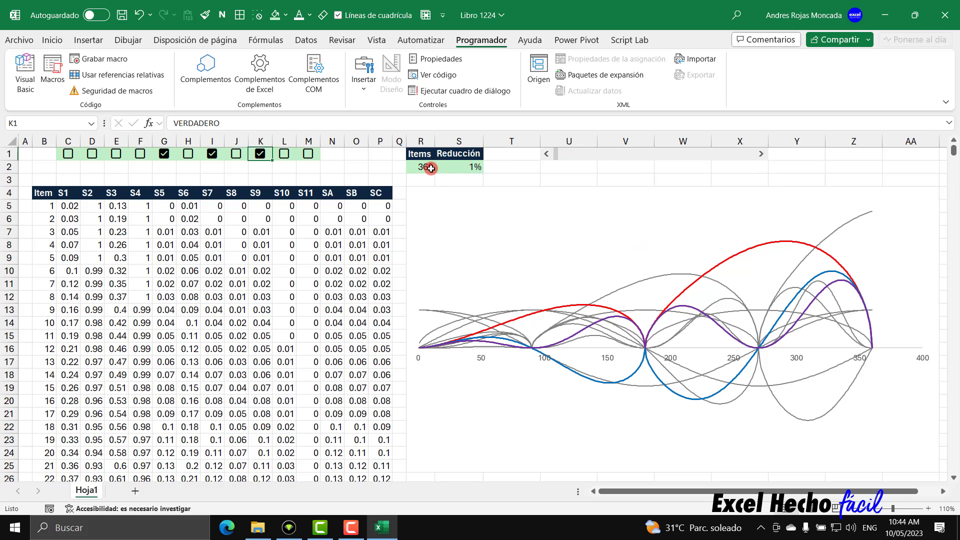
Open the scroll bar's control format settings and set its current value and minimum value to 1
right_click(611, 156)
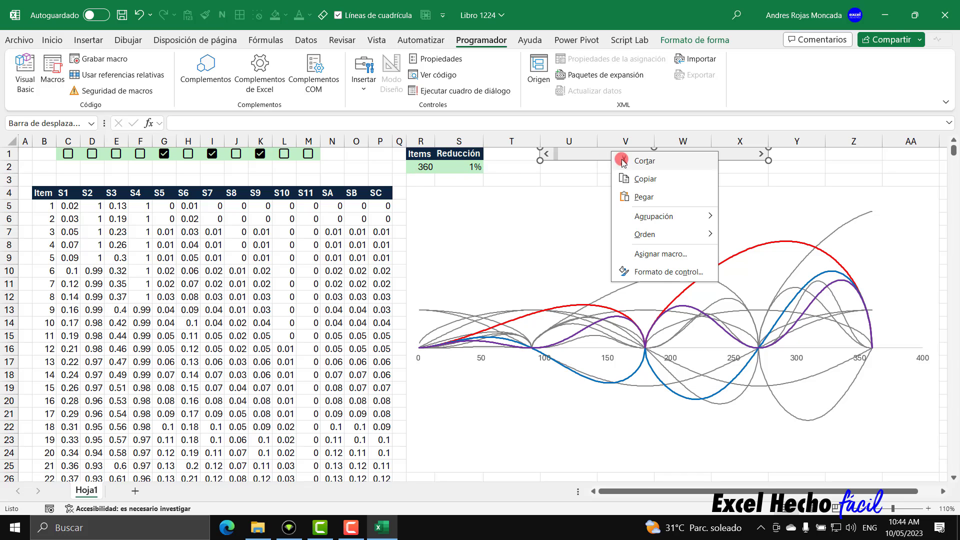
left_click(658, 273)
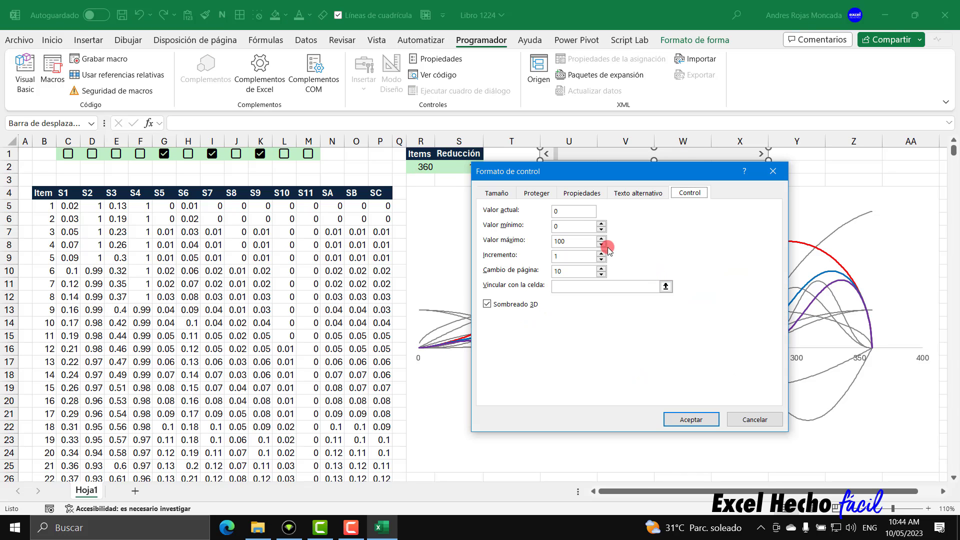
left_click_drag(559, 212, 554, 214)
left_click(550, 227)
Switch to the Calculator app and multiply 360 by 8 to find the scroll bar's maximum value
left_click_drag(566, 242, 520, 244)
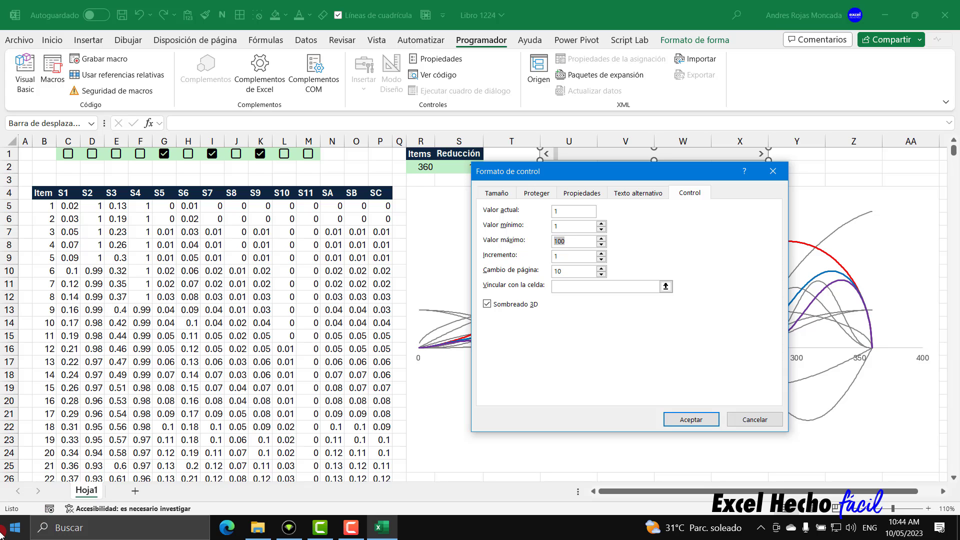
left_click(15, 528)
left_click(314, 314)
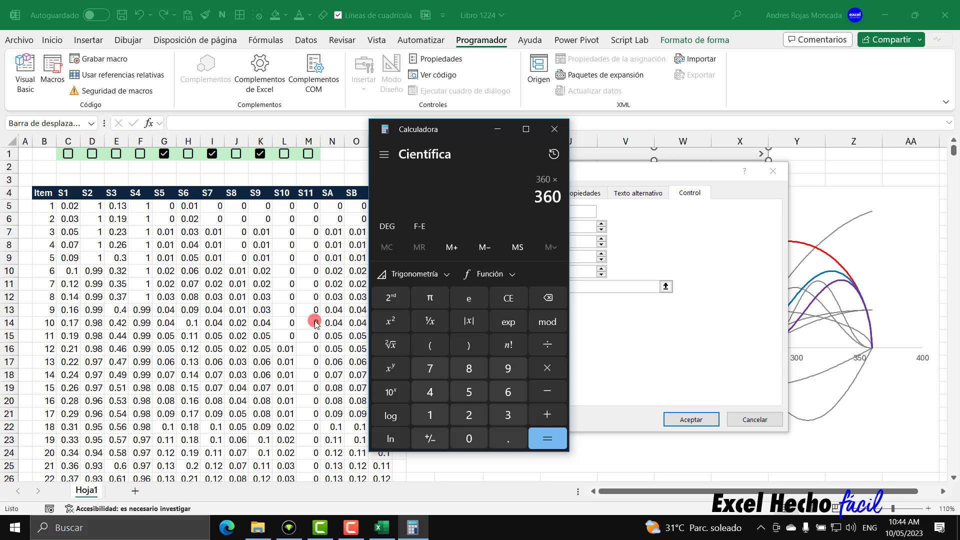
type("8")
key("Return")
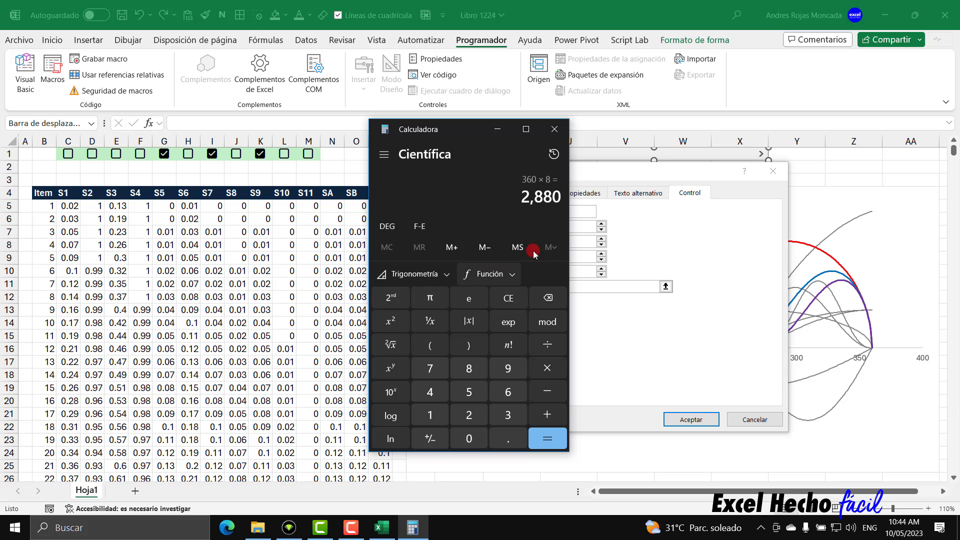
left_click(555, 131)
Set the scroll bar's maximum value to 2880, accept the control settings and deselect the scroll bar
double_click(550, 241)
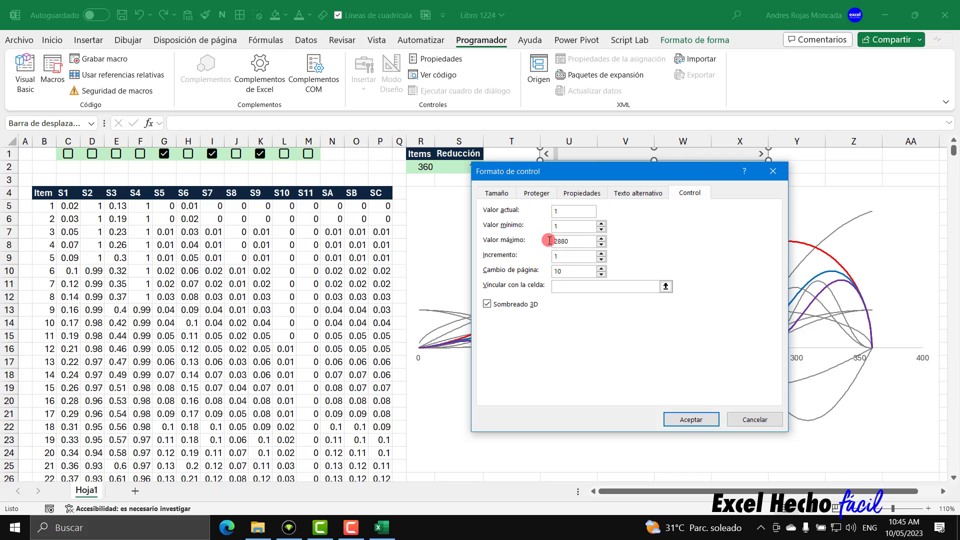
left_click(602, 260)
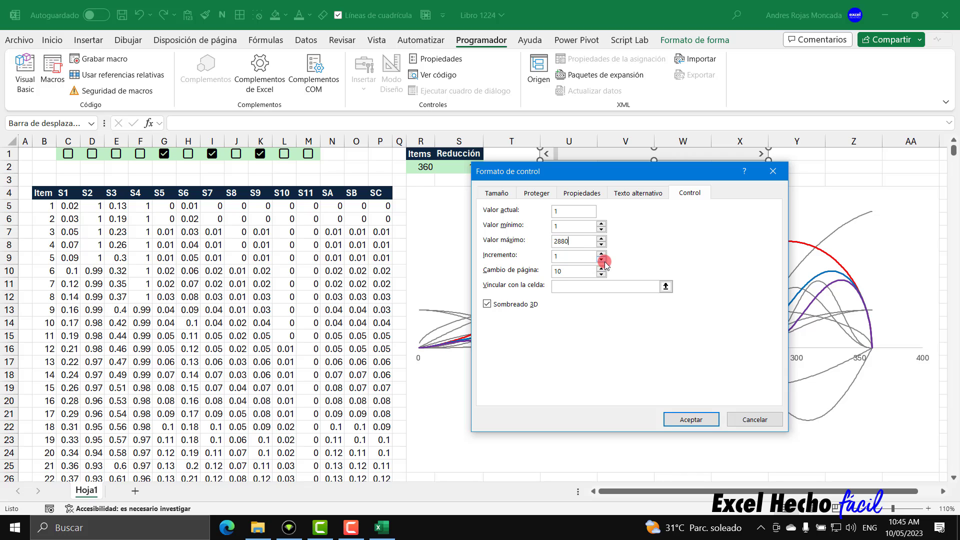
left_click(709, 422)
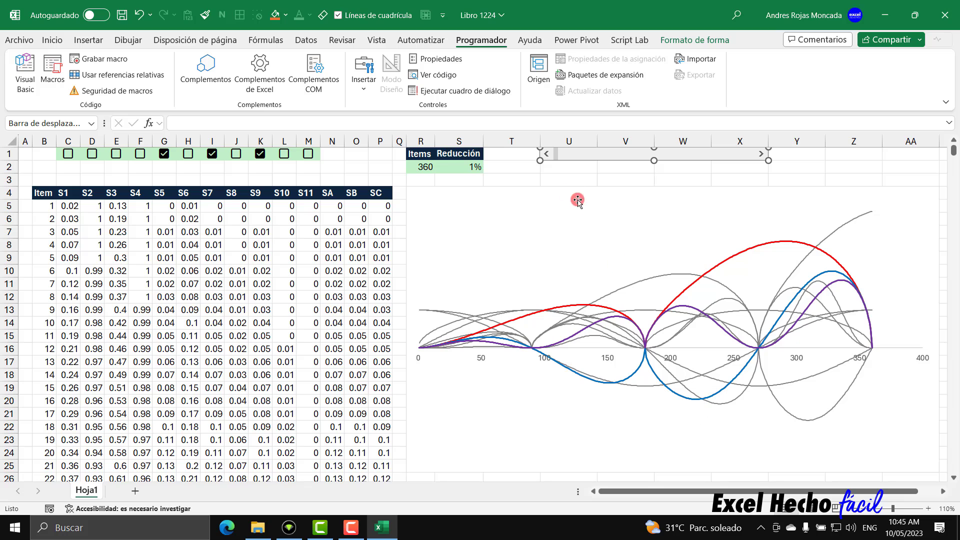
key("Escape")
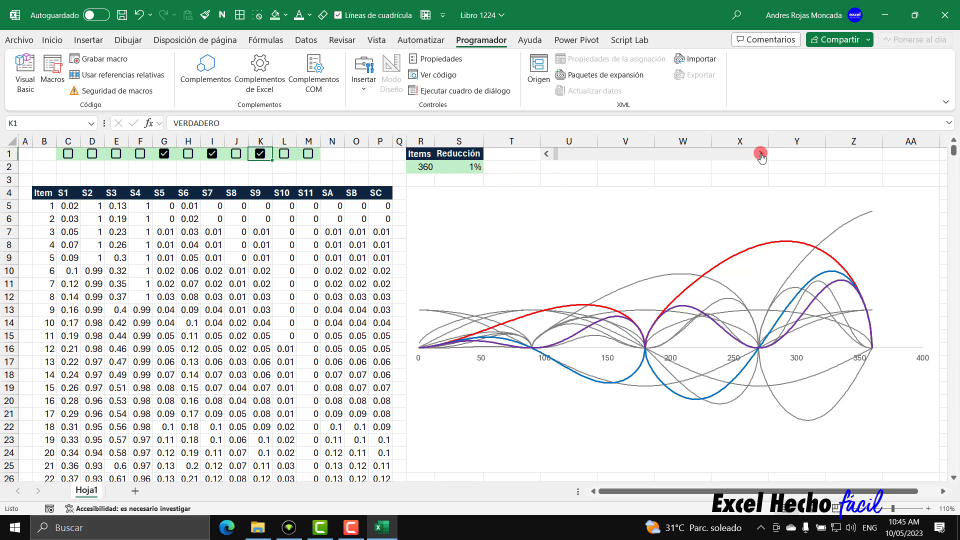
Link the scroll bar to cell $R$2, set its current value to 360, and accept the control settings
right_click(621, 153)
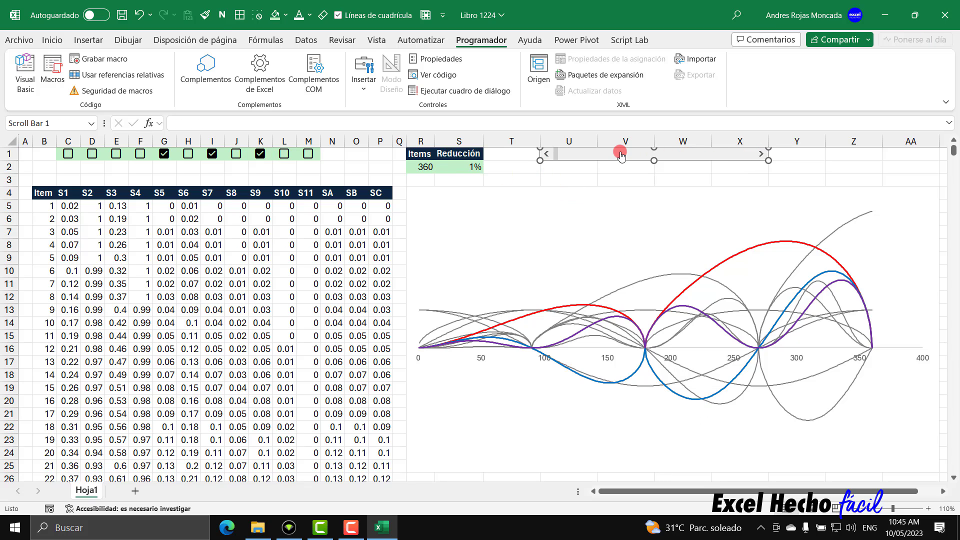
left_click(648, 273)
left_click(645, 286)
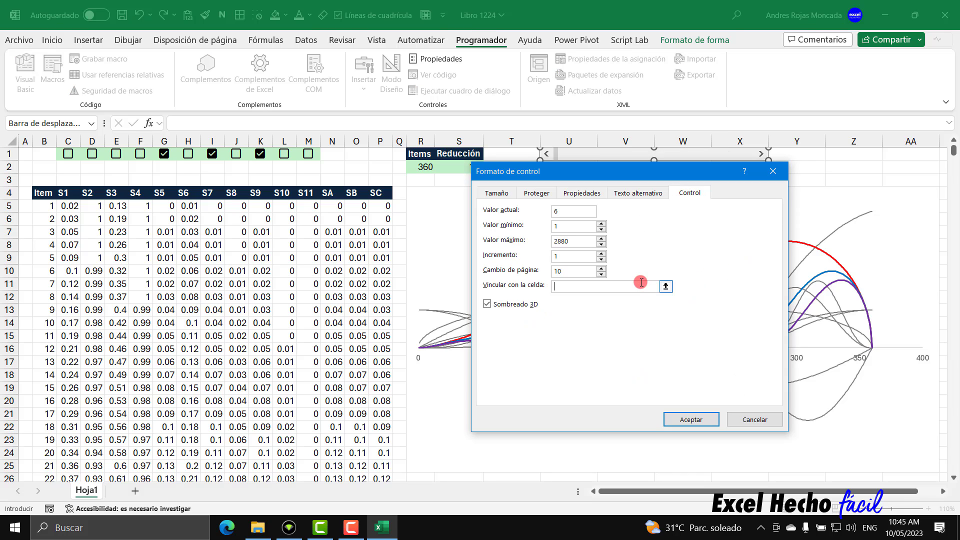
left_click(414, 159)
left_click(420, 167)
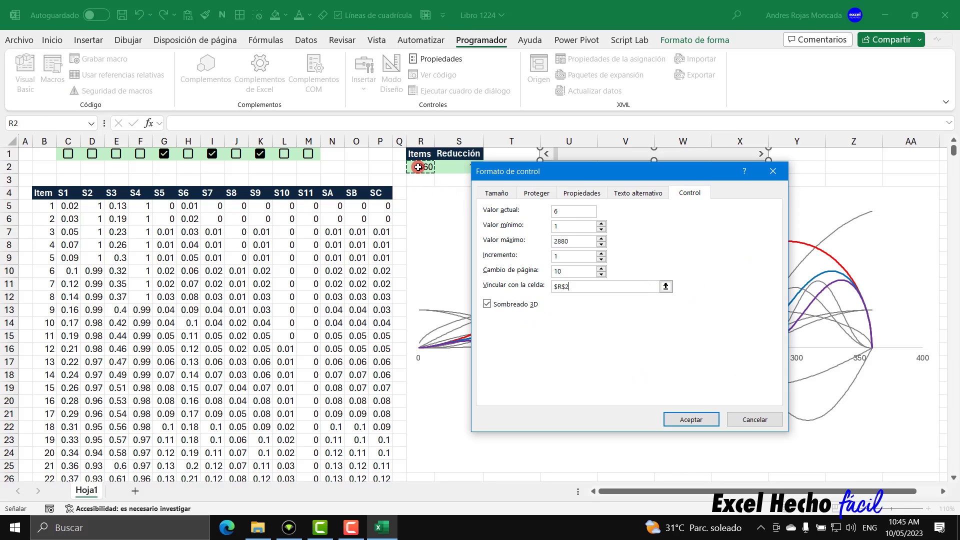
left_click(558, 210)
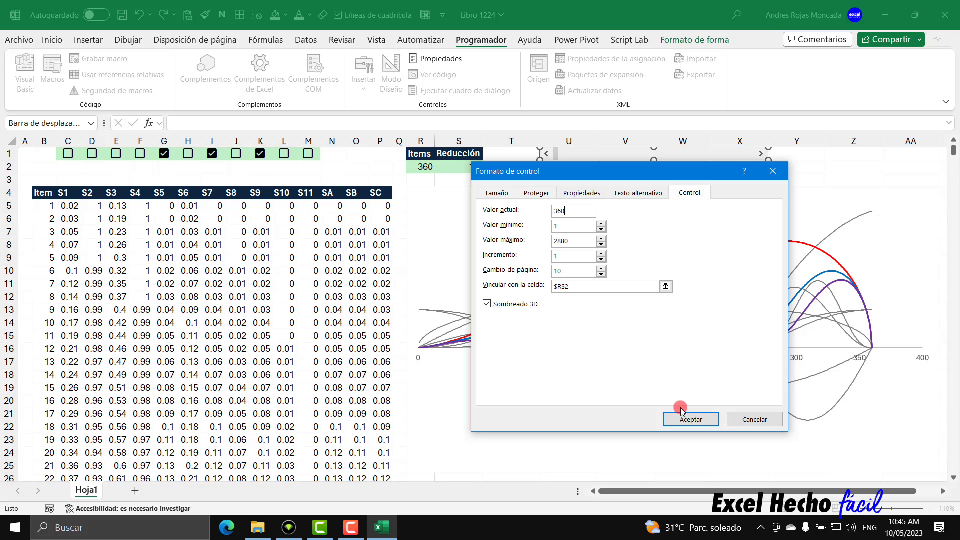
left_click(691, 420)
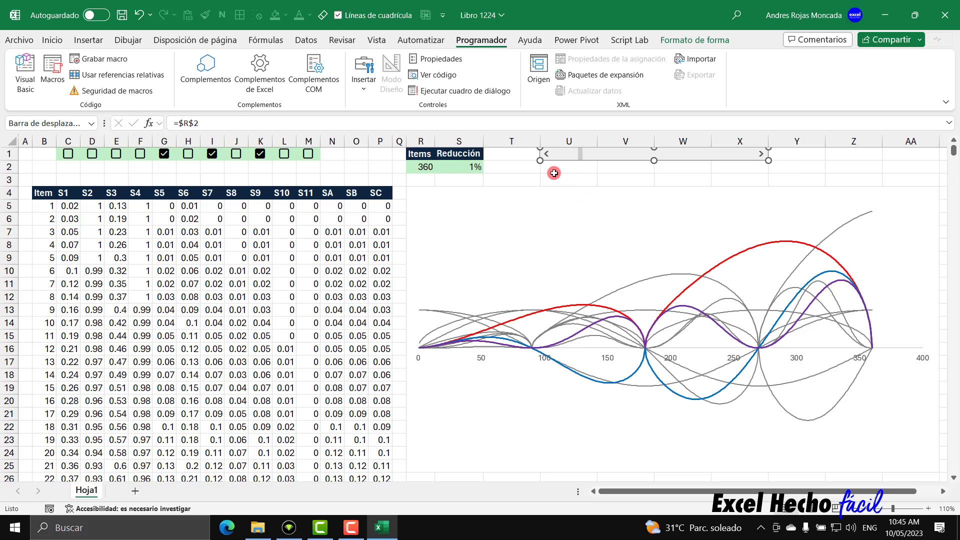
key("Escape")
Use the scroll bar to lower the Items value to 336 and raise it to 381
left_click(545, 155)
left_click(545, 155)
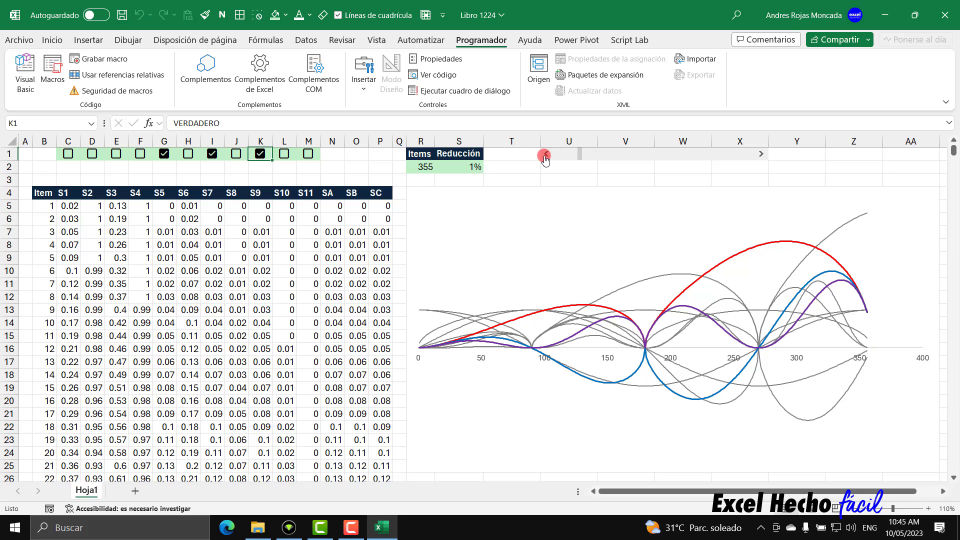
left_click(545, 155)
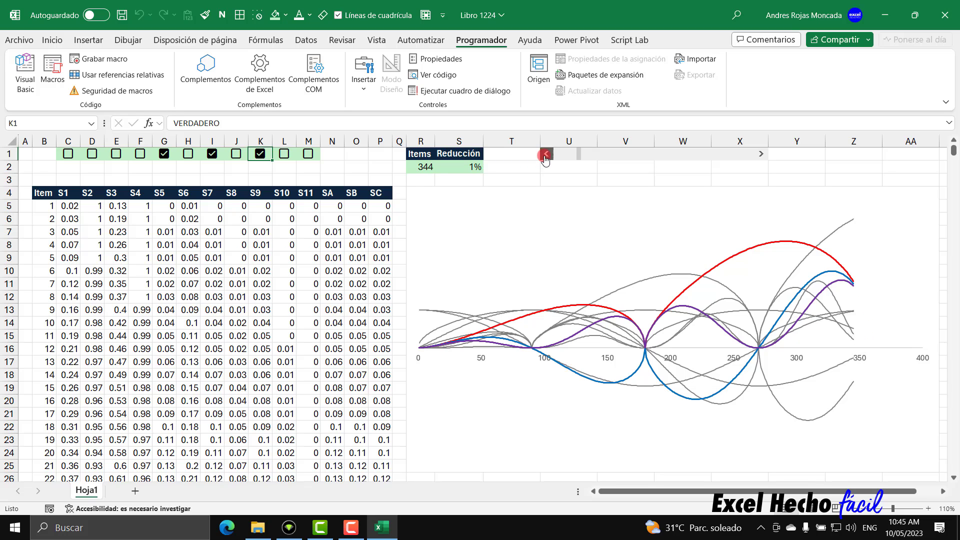
left_click(545, 155)
left_click(761, 155)
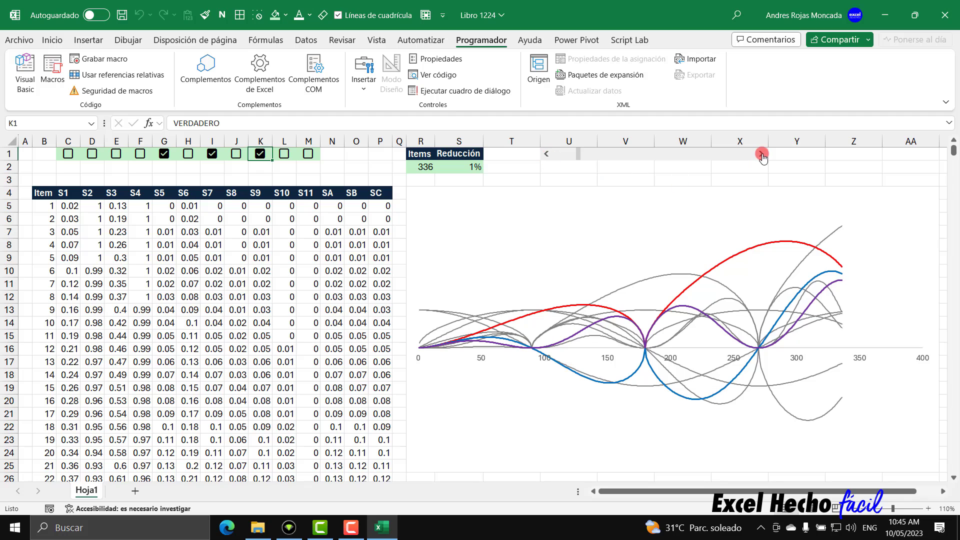
left_click(761, 154)
left_click(761, 155)
left_click(761, 155)
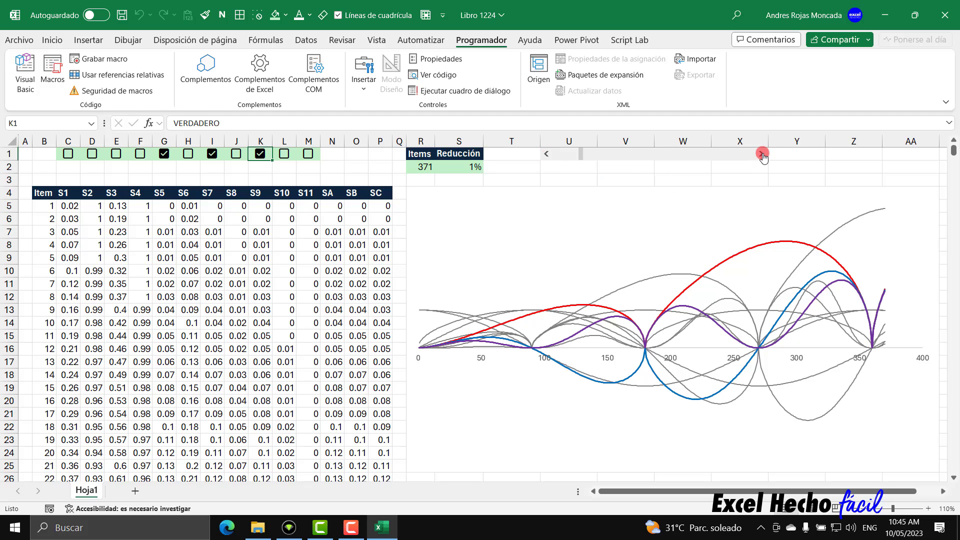
left_click(761, 155)
left_click(761, 154)
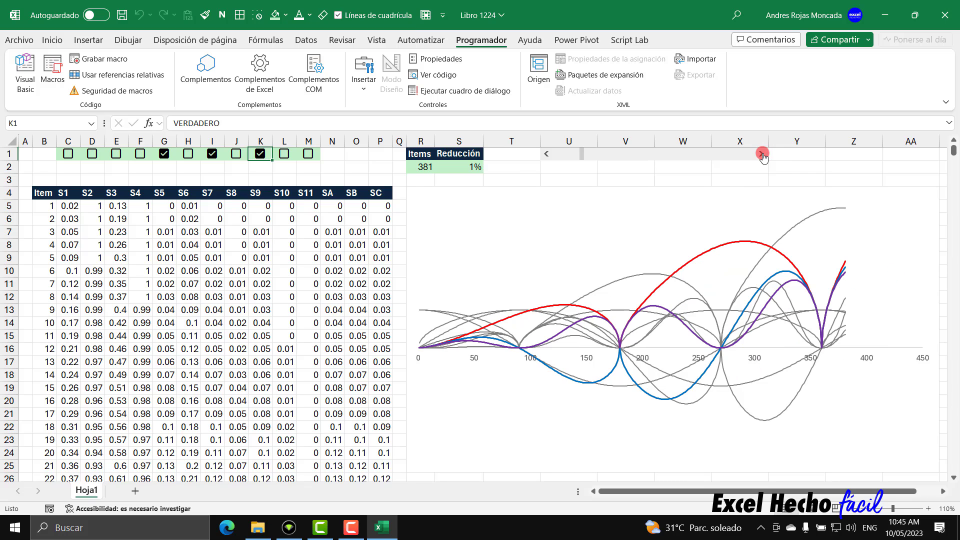
Use the scroll bar to raise the Items value to 424
left_click(761, 154)
left_click(761, 155)
left_click(761, 154)
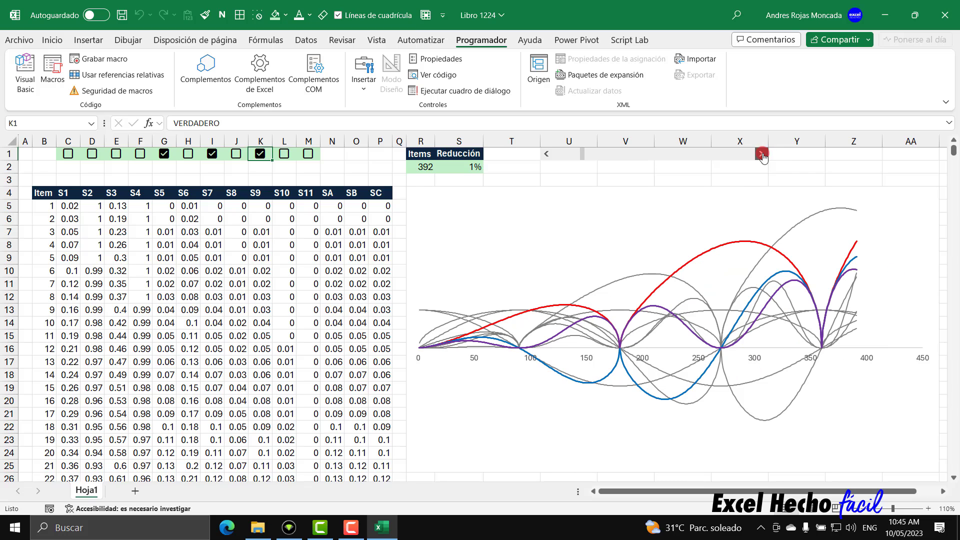
left_click(761, 154)
left_click(761, 155)
left_click(761, 154)
left_click(761, 155)
left_click(761, 155)
left_click(761, 155)
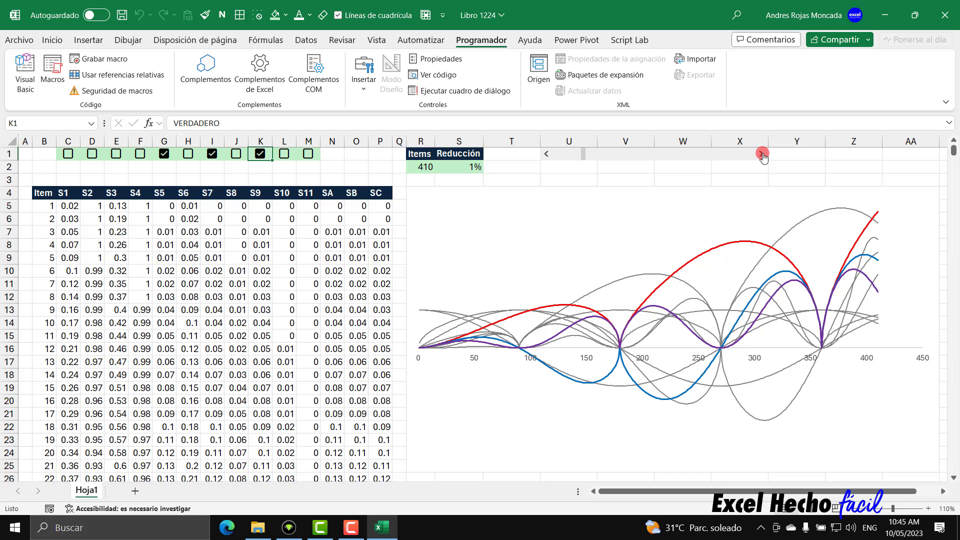
left_click(761, 154)
left_click(761, 154)
left_click(761, 155)
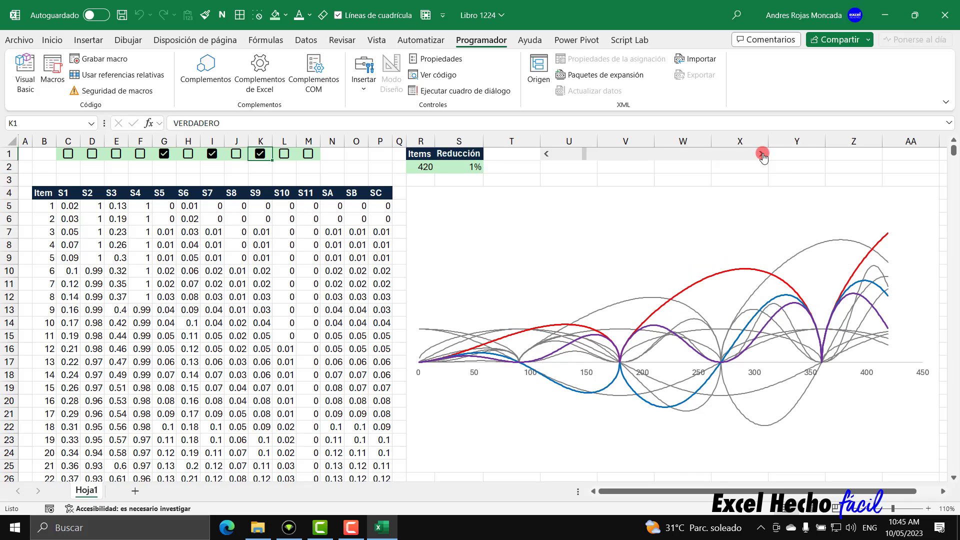
left_click(761, 154)
Check the last row of the item table against the Items value and return to the top of the sheet
left_click(45, 207)
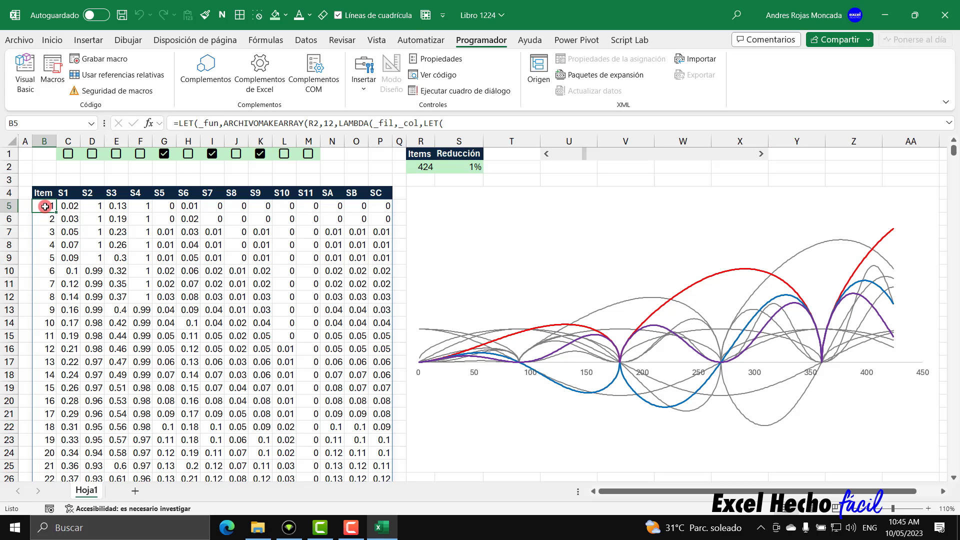
key("ctrl+Down")
key("ctrl+Up")
key("ctrl+Up")
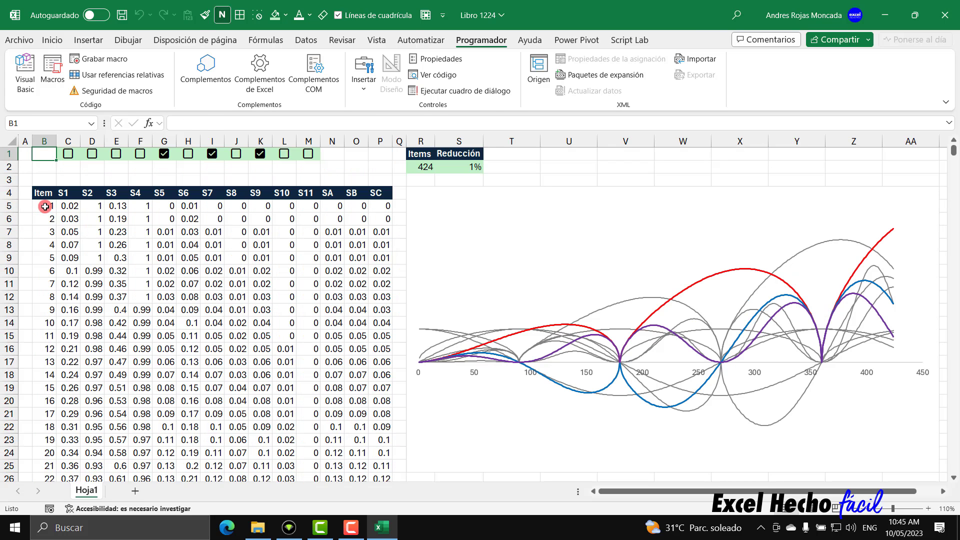
Raise the Items value to 430 with the scroll bar and check the item table's last row again
left_click(764, 158)
left_click(40, 204)
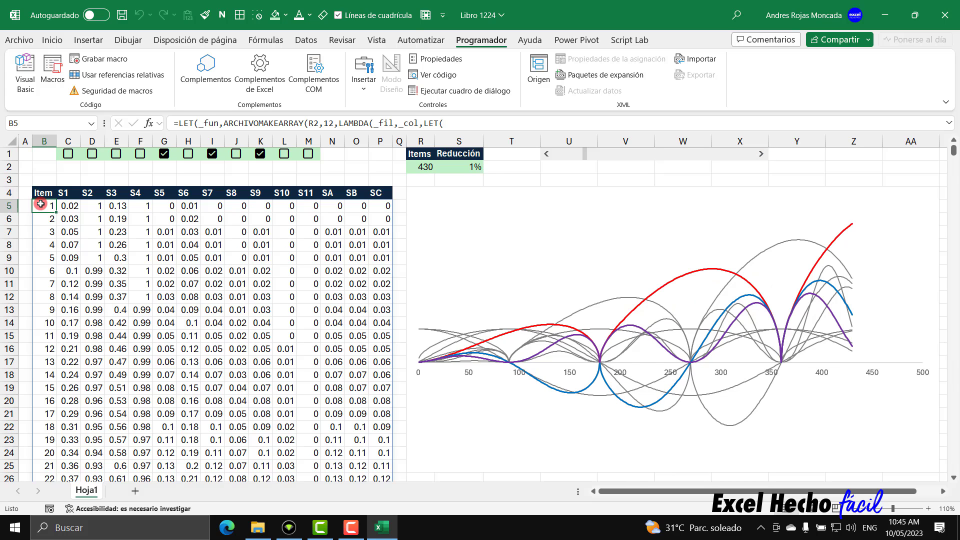
key("ctrl+Down")
key("ctrl+Up")
key("ctrl+Up")
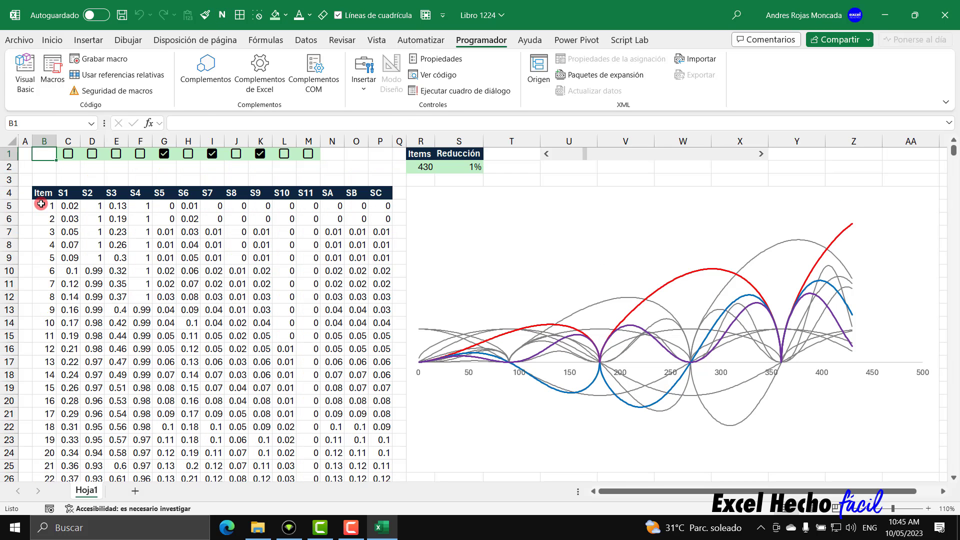
Gradually raise the Items value to 835 with the scroll bar to extend the chart
left_click(762, 154)
left_click(762, 154)
left_click(762, 154)
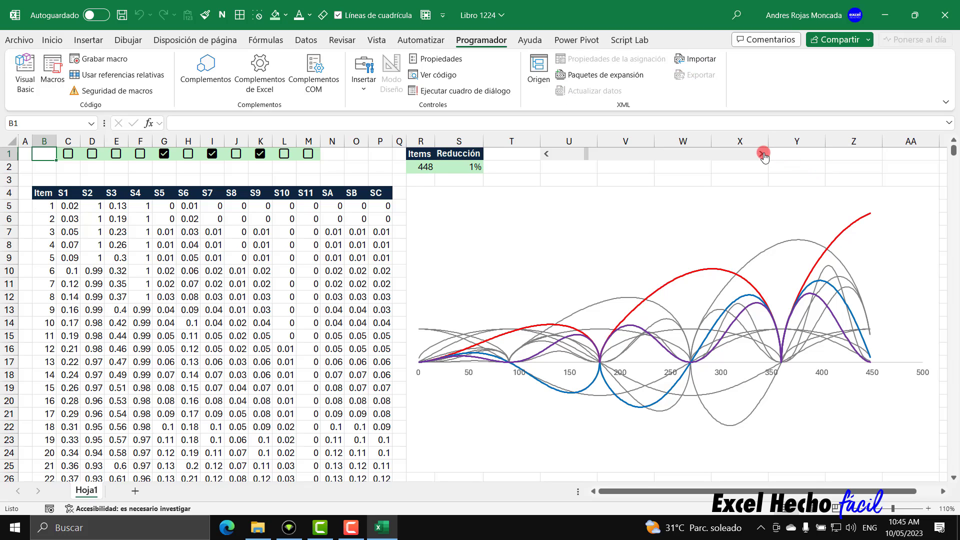
left_click(762, 154)
left_click(762, 154)
left_click(762, 154)
left_click(762, 154)
left_click(762, 154)
left_click(762, 154)
left_click(762, 154)
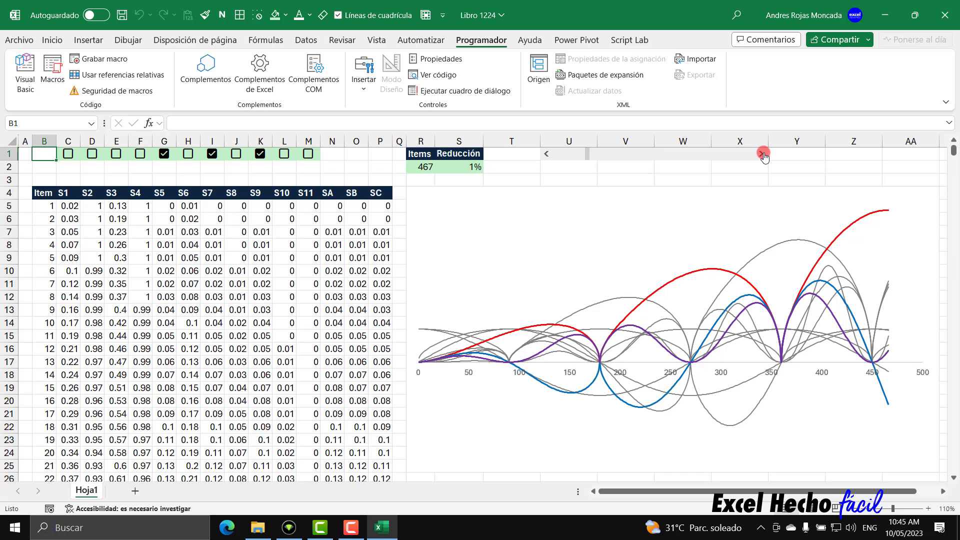
left_click(762, 154)
left_click(762, 154)
left_click(762, 154)
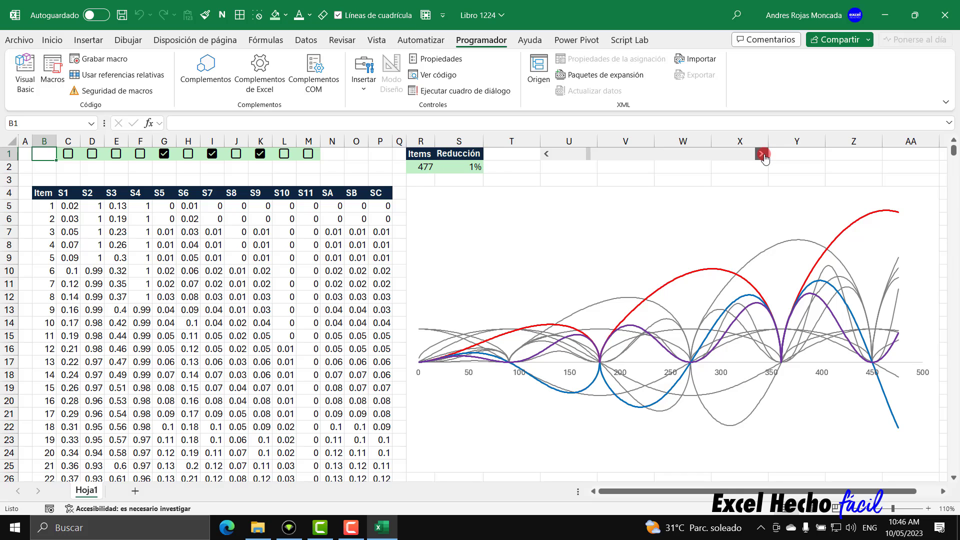
left_click(762, 154)
left_click(762, 154)
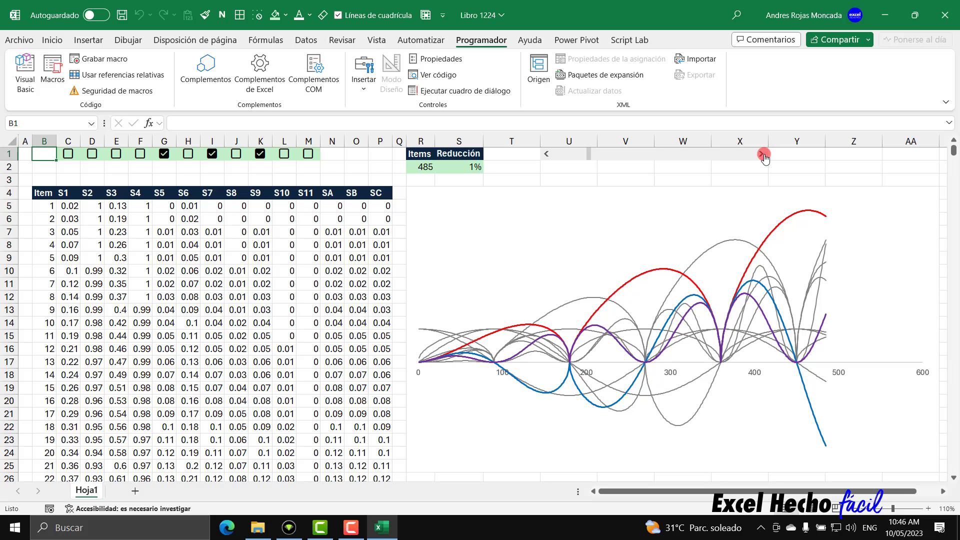
left_click(762, 154)
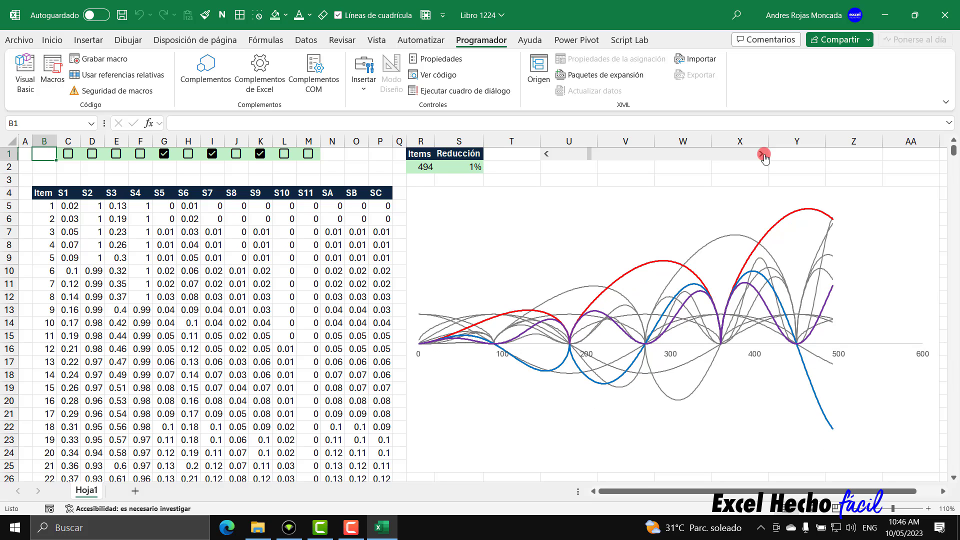
left_click(762, 154)
left_click(762, 154)
left_click(762, 154)
left_click(762, 154)
left_click(762, 154)
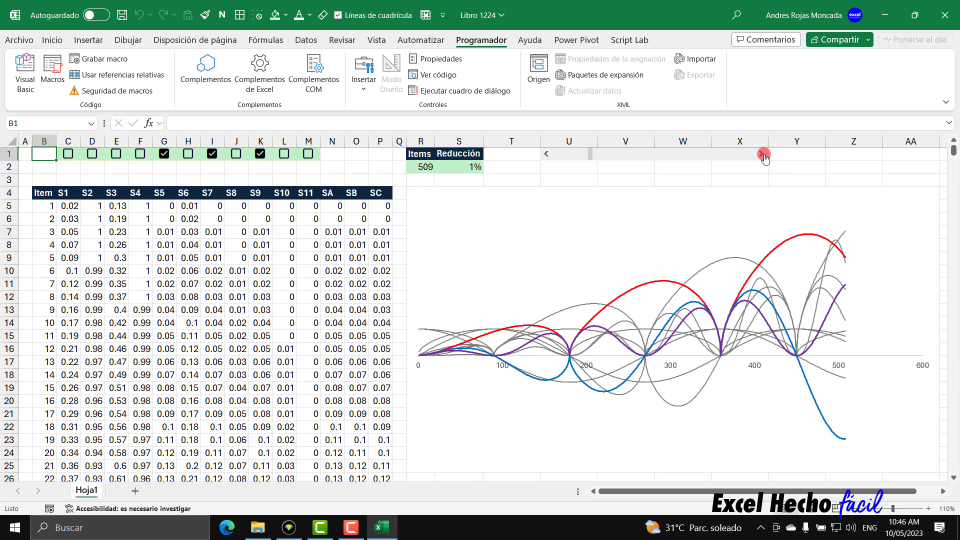
left_click(762, 154)
left_click(762, 154)
left_click(762, 154)
left_click(762, 154)
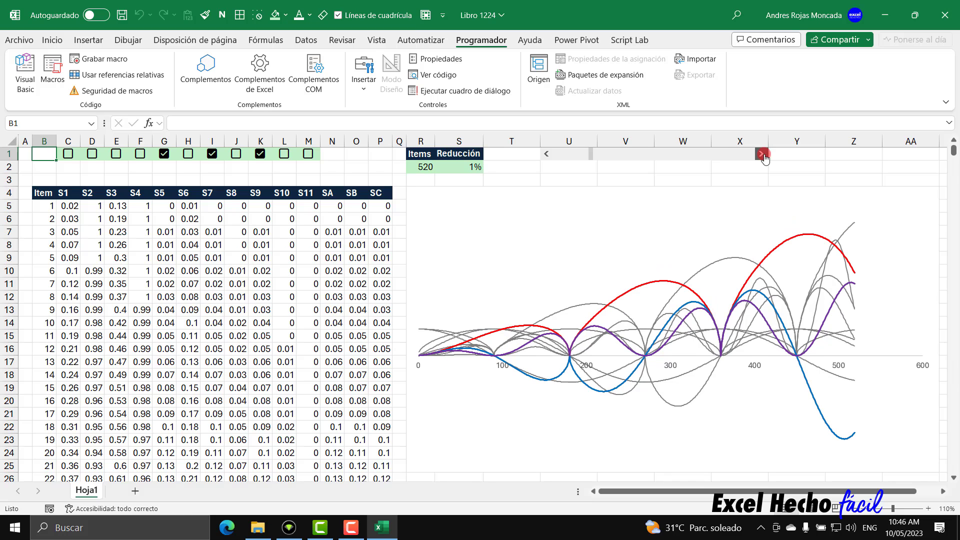
left_click(762, 154)
left_click(762, 154)
left_click(762, 154)
left_click(762, 154)
left_click(762, 154)
left_click(762, 154)
left_click(762, 154)
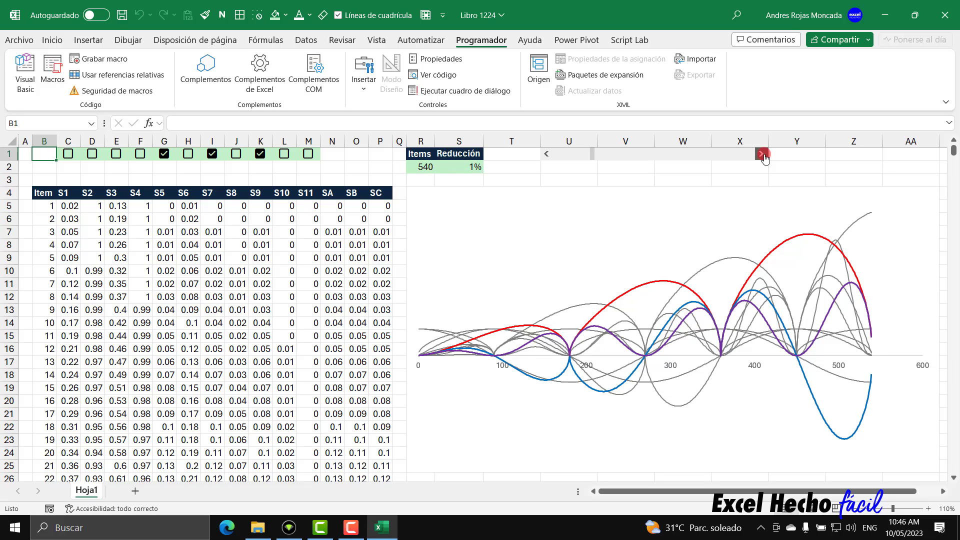
left_click(762, 154)
left_click(762, 154)
left_click(762, 154)
left_click(762, 154)
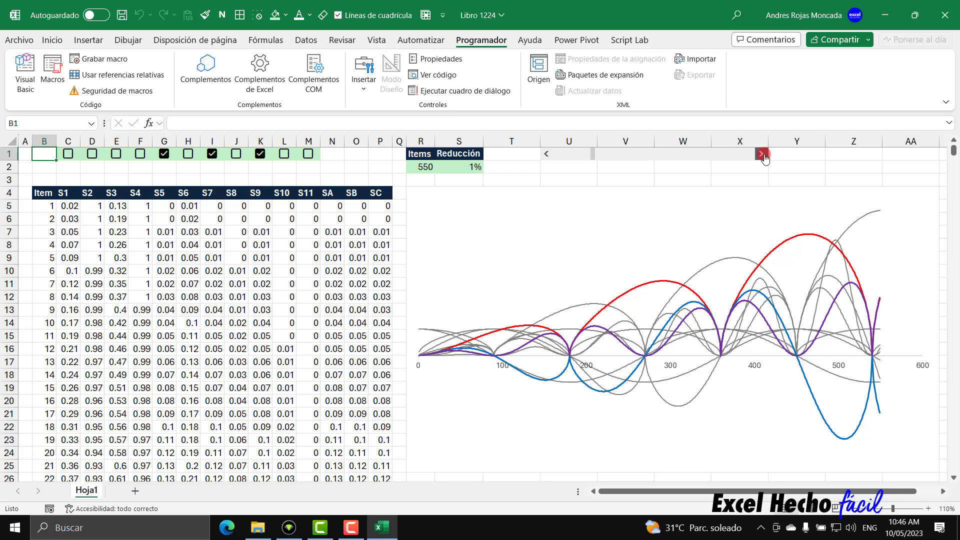
left_click(762, 154)
left_click(762, 154)
left_click(762, 154)
left_click(762, 154)
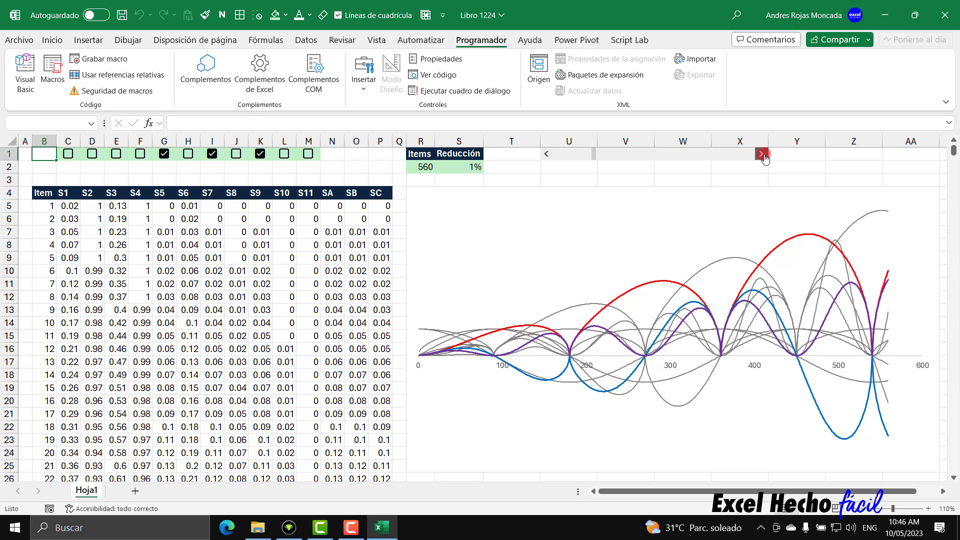
left_click(762, 154)
left_click(762, 154)
left_click(762, 154)
left_click(762, 154)
left_click(762, 154)
left_click(762, 154)
left_click(762, 154)
left_click(762, 154)
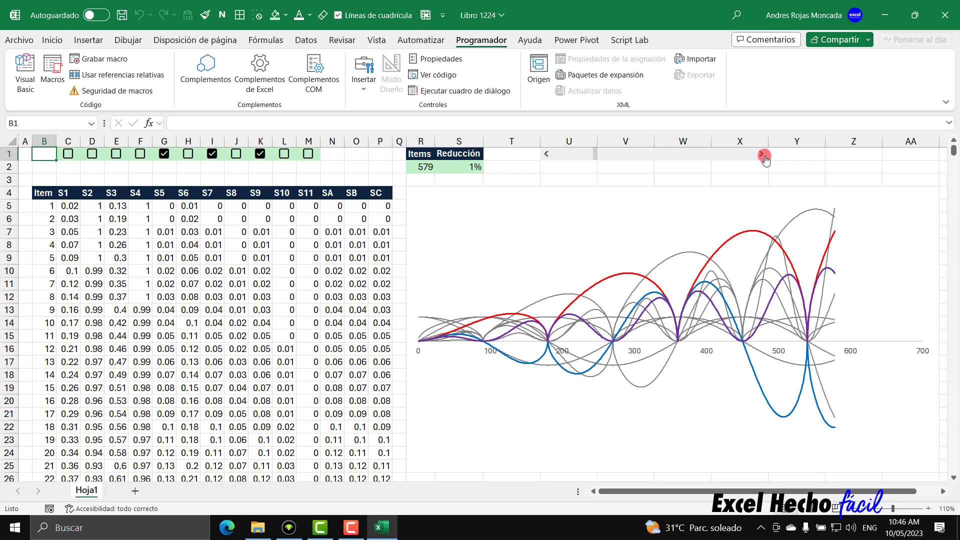
left_click(762, 154)
left_click(762, 154)
left_click(764, 156)
left_click(764, 156)
left_click(763, 155)
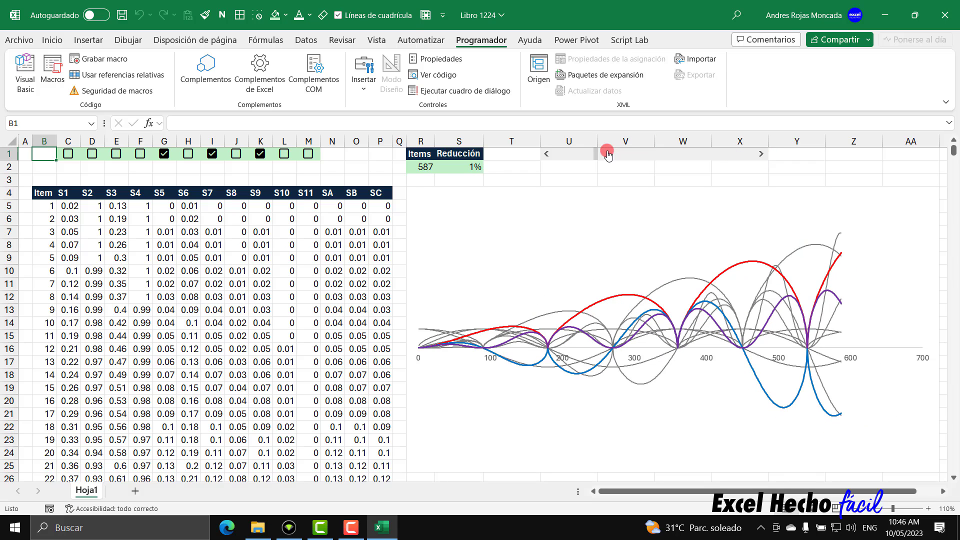
left_click_drag(596, 156, 617, 161)
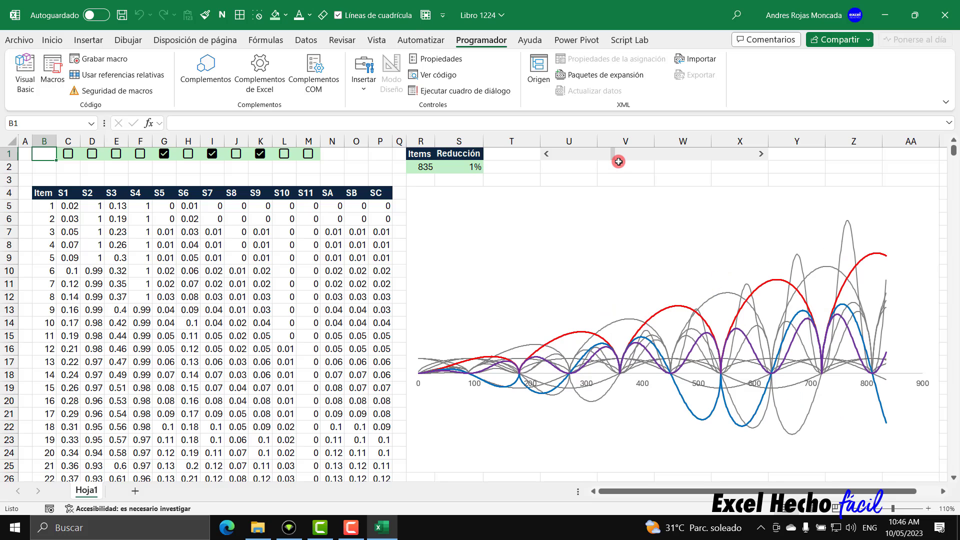
Replace the highlighted series S7 with S6 using the checkboxes in row 1
left_click(197, 156)
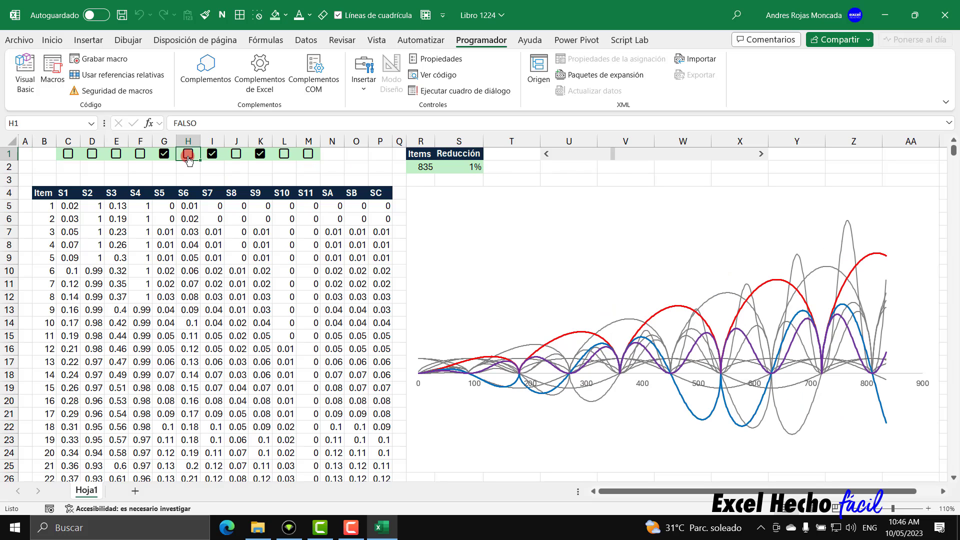
left_click(210, 154)
left_click(188, 154)
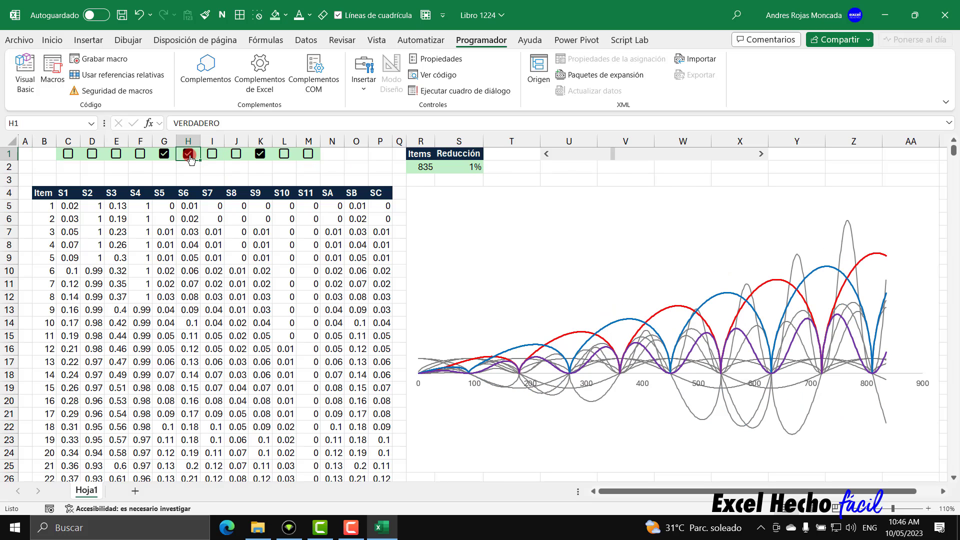
Use the scroll bar to raise the Items value to 855
left_click(760, 154)
left_click(761, 155)
left_click(762, 155)
left_click(762, 155)
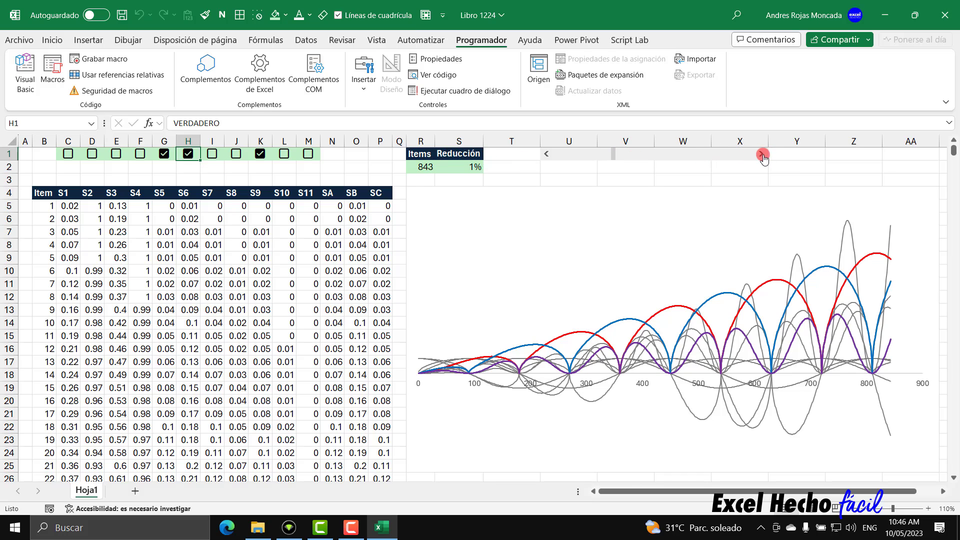
left_click(762, 155)
left_click(762, 156)
left_click(762, 156)
left_click(762, 156)
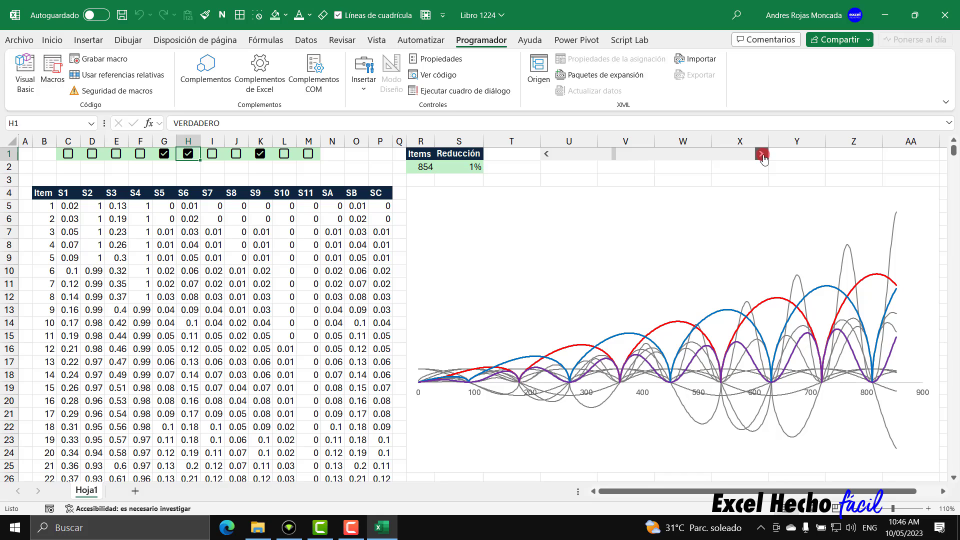
left_click(762, 156)
Replace the highlighted series S6 with S10 in the checkbox row after trying S2, S3 and S7 one at a time
left_click(188, 155)
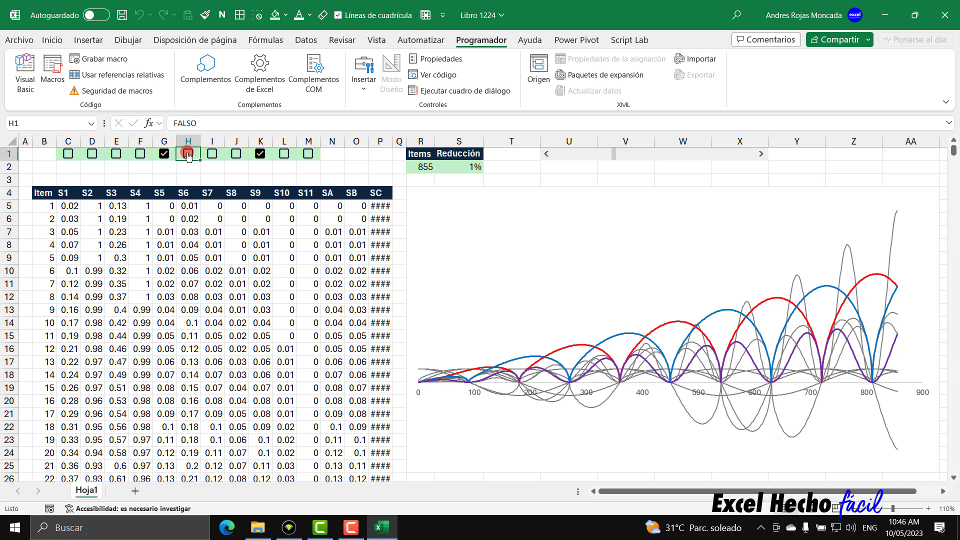
left_click(98, 159)
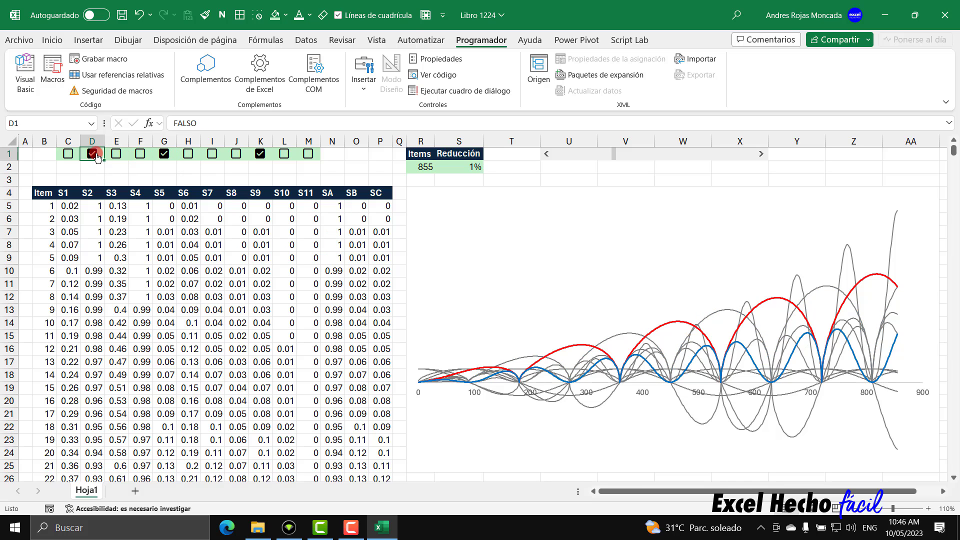
left_click(98, 158)
left_click(116, 157)
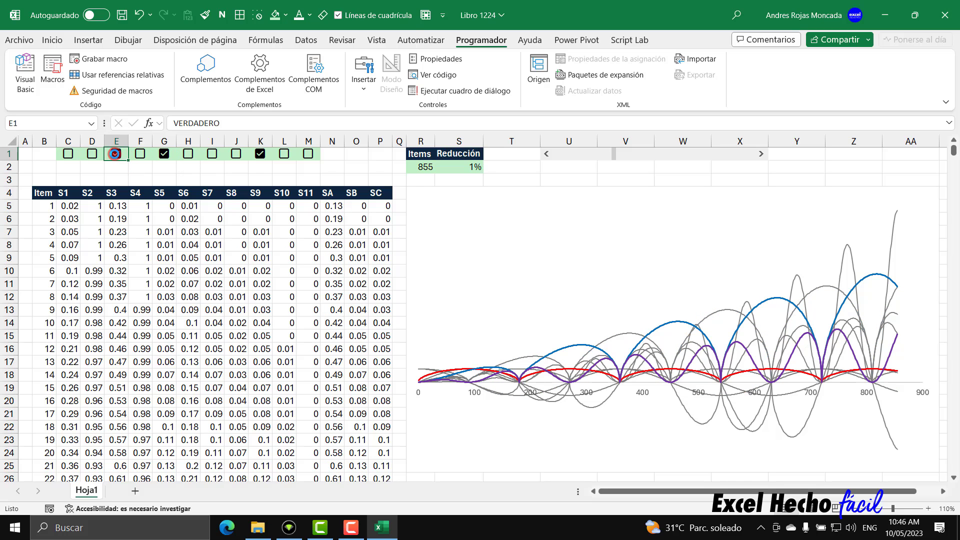
left_click(116, 157)
left_click(220, 152)
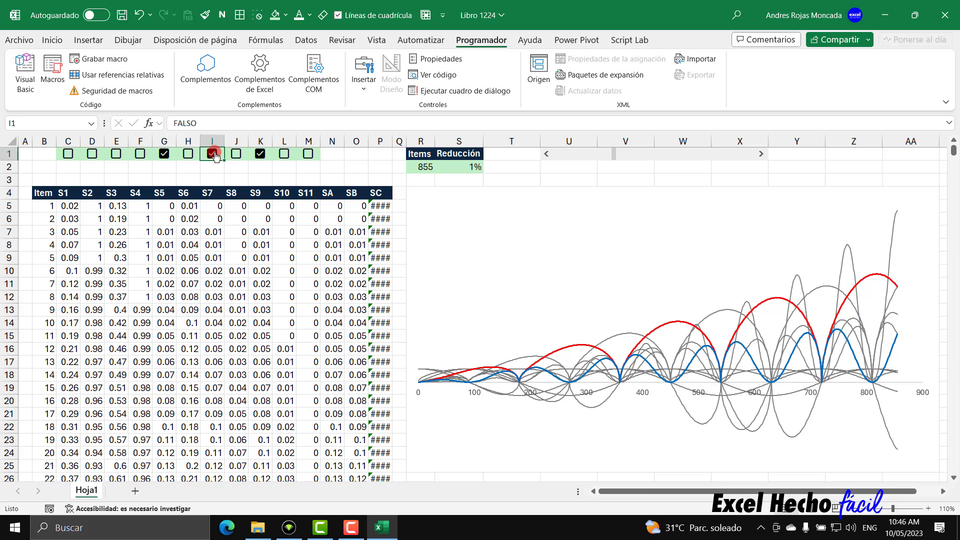
left_click(220, 152)
left_click(285, 157)
left_click(285, 155)
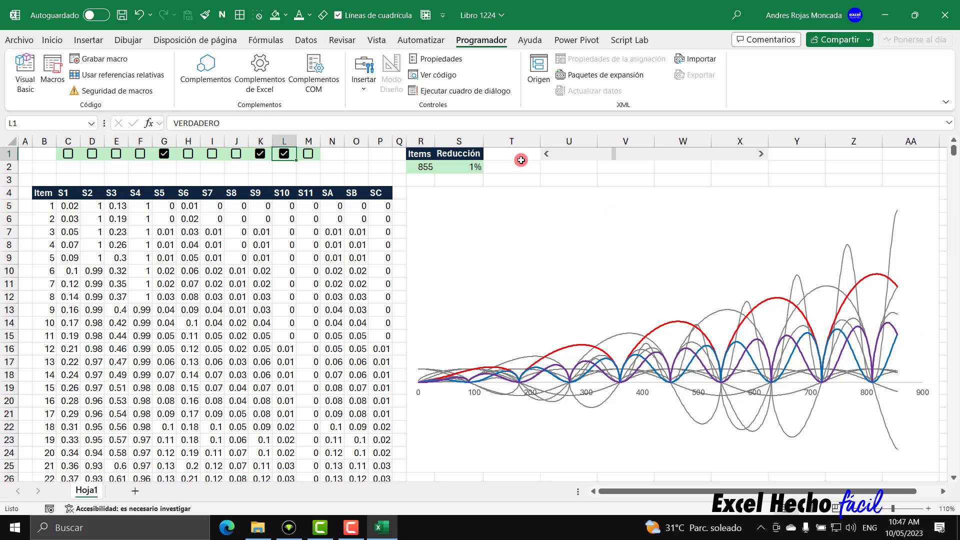
Raise the Items value to 900 with the scroll bar
left_click(762, 157)
left_click(763, 157)
left_click(763, 157)
left_click(763, 157)
left_click(763, 157)
left_click(762, 157)
left_click(763, 157)
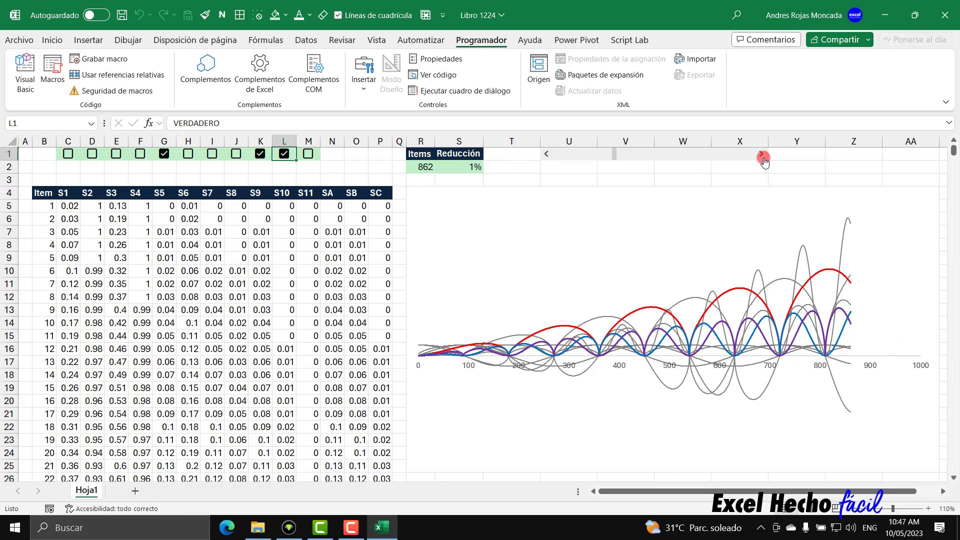
left_click(762, 155)
left_click(762, 155)
left_click(762, 155)
left_click(762, 155)
left_click(762, 155)
left_click(762, 155)
left_click(762, 155)
left_click(762, 155)
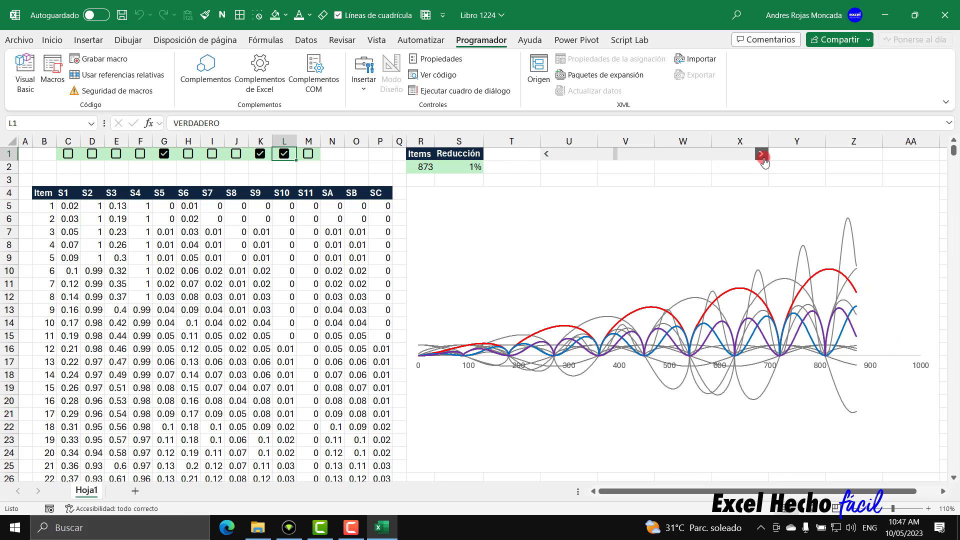
left_click(762, 155)
left_click(762, 155)
left_click(762, 155)
left_click(762, 155)
left_click(762, 155)
left_click(762, 155)
left_click(762, 155)
left_click(762, 155)
left_click(762, 155)
left_click(762, 155)
left_click(762, 155)
left_click(762, 155)
left_click(762, 155)
left_click(762, 155)
left_click(762, 155)
left_click(762, 155)
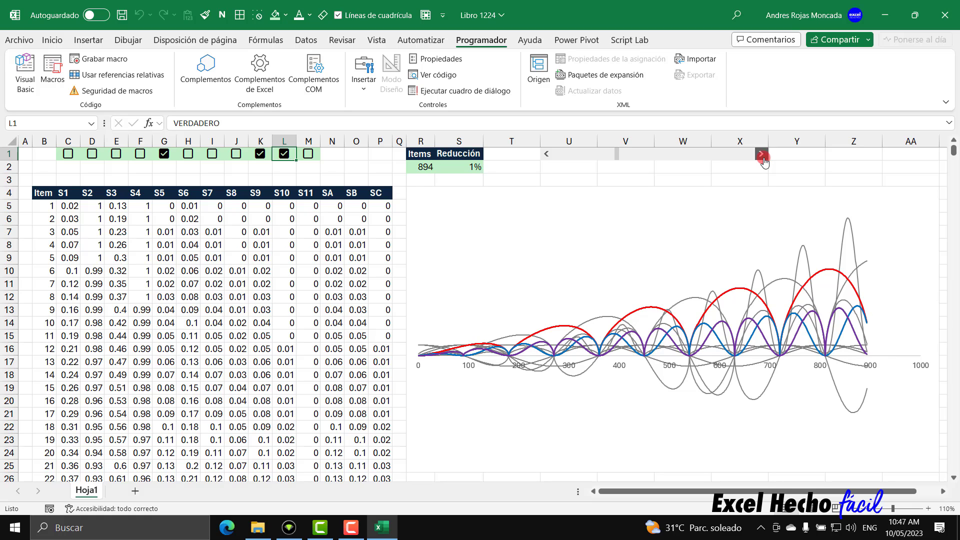
left_click(762, 155)
left_click(762, 155)
left_click(762, 155)
left_click(762, 155)
left_click(762, 155)
left_click(762, 155)
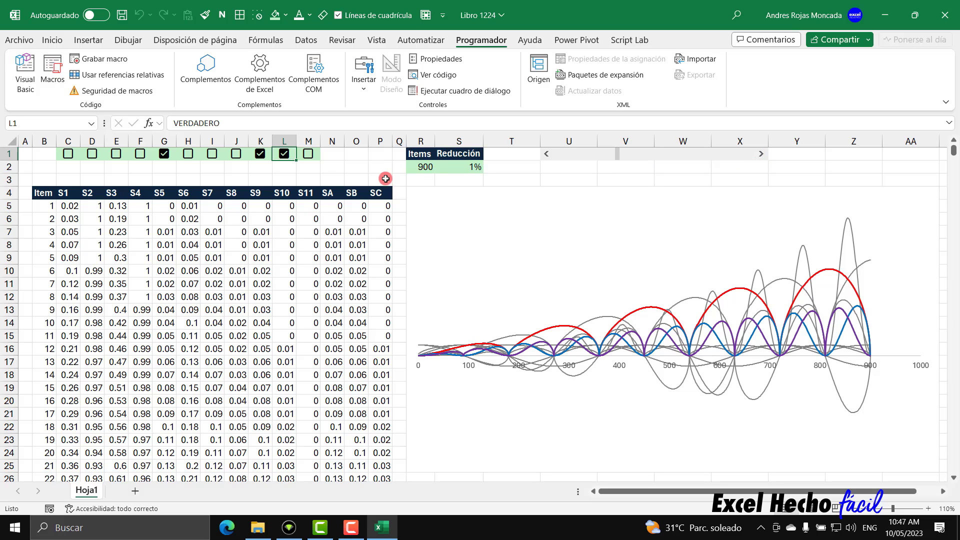
Inspect the cell values behind the row 1 checkboxes, from C1 through F1
left_click(376, 155)
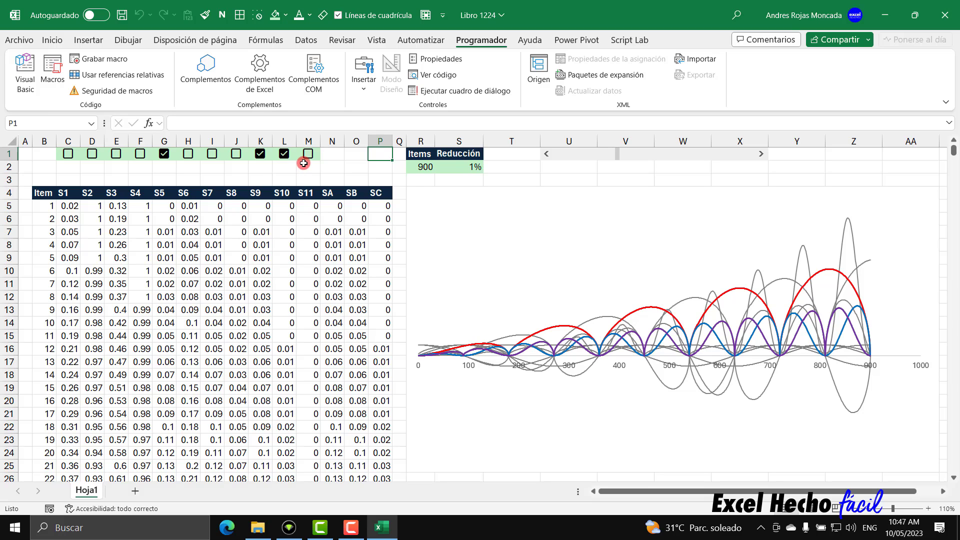
left_click(77, 171)
key("Up")
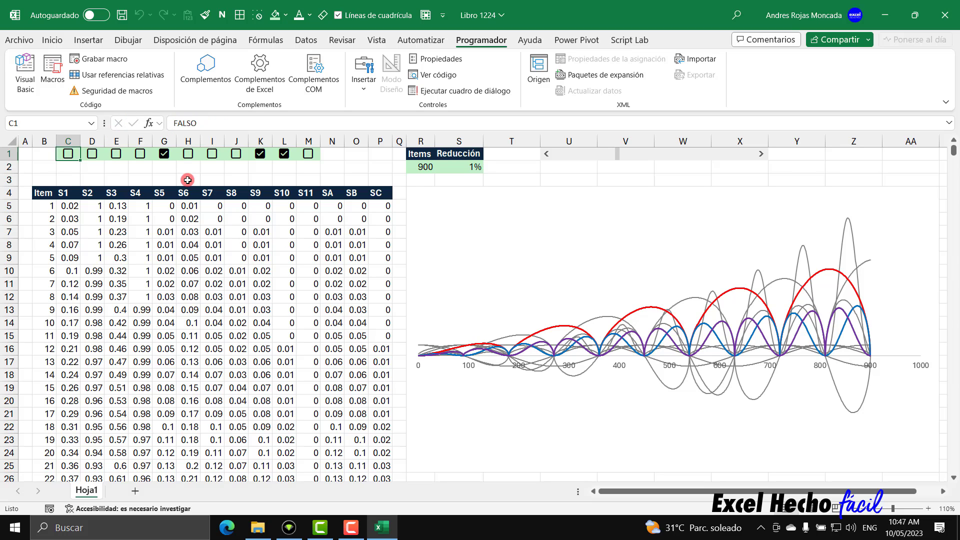
key("Right")
key("Right")
key("Right")
key("Right")
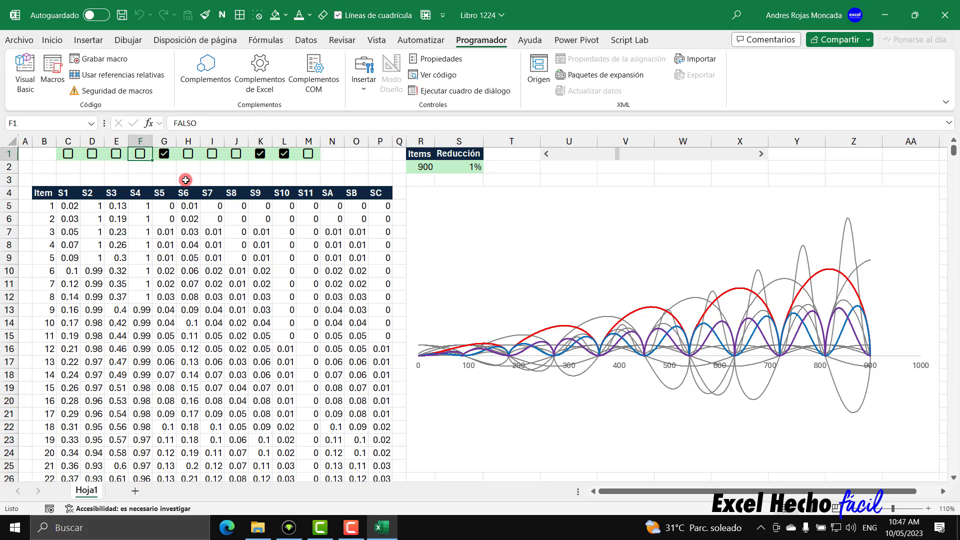
key("Left")
key("Down")
key("Left")
key("Left")
key("Left")
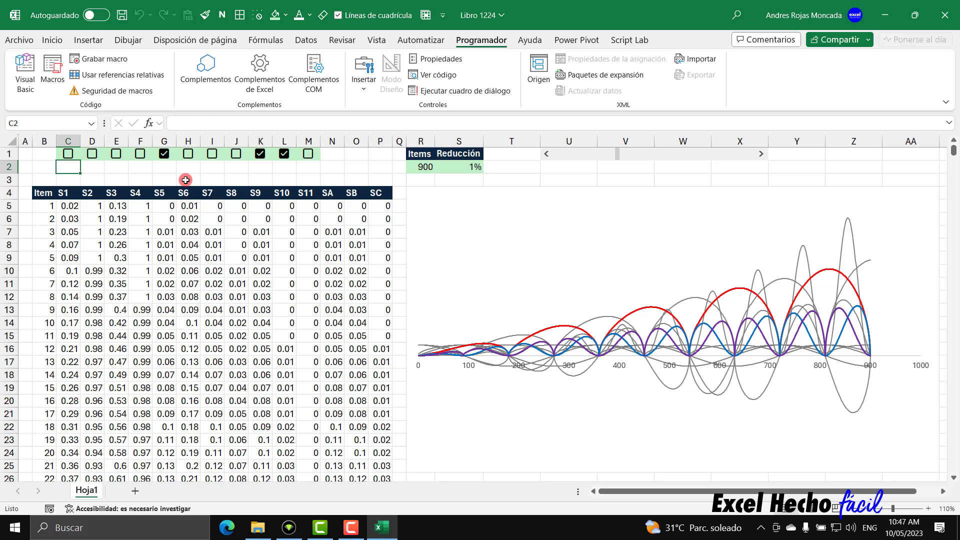
key("Left")
key("Left")
key("Up")
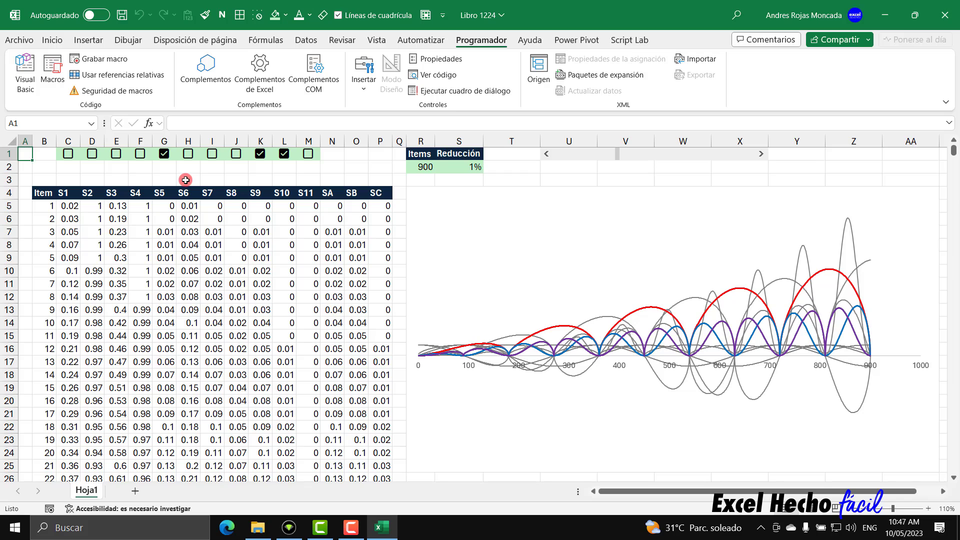
left_click(385, 155)
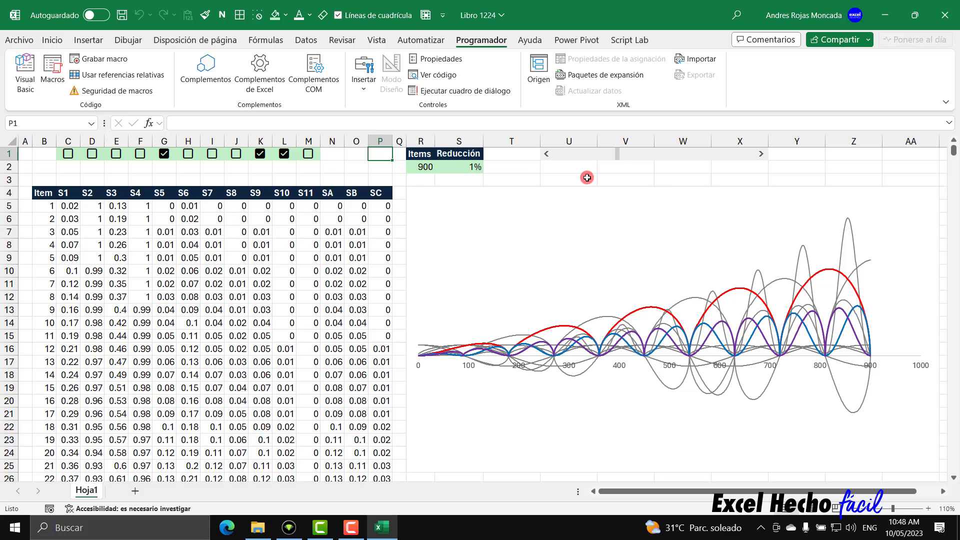
Switch to Microsoft Edge in a new InPrivate window and load the Google home page
right_click(227, 528)
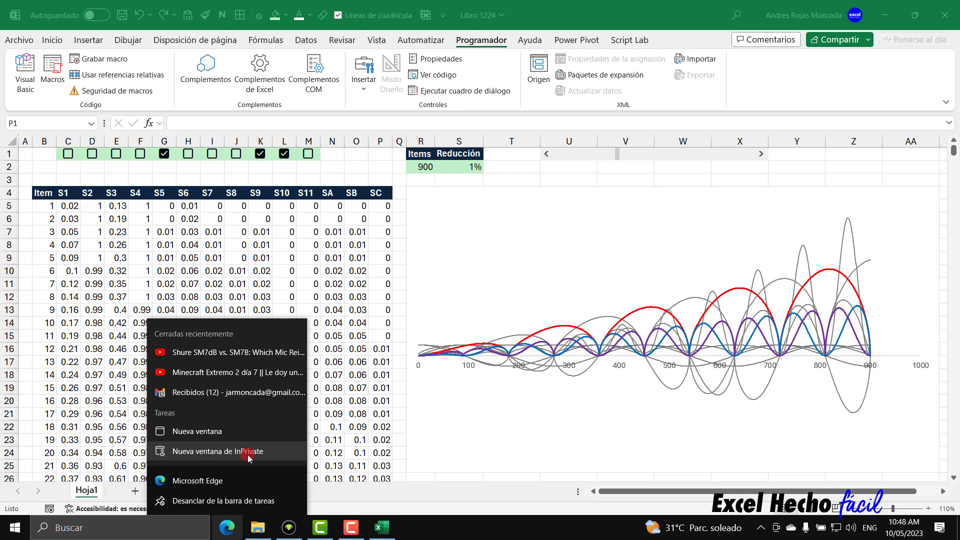
left_click(249, 457)
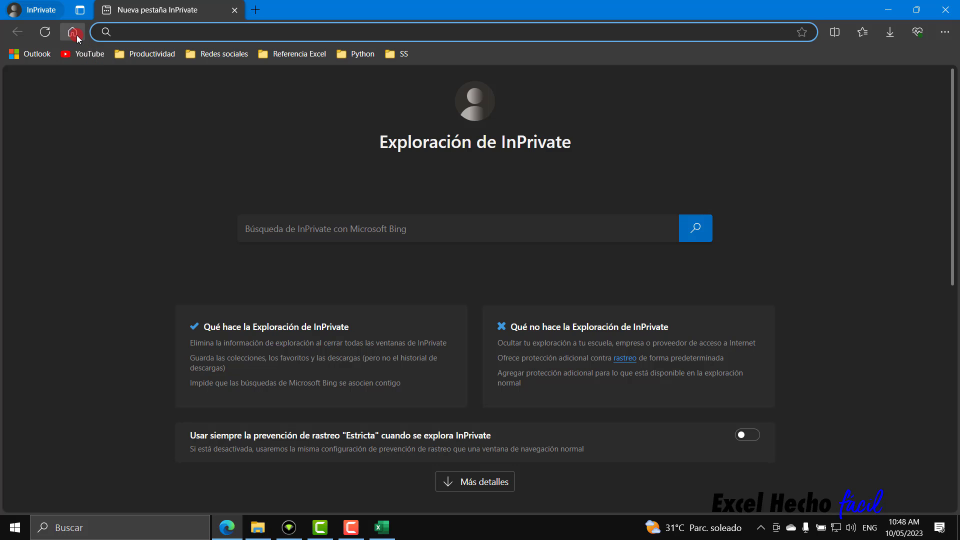
left_click(77, 37)
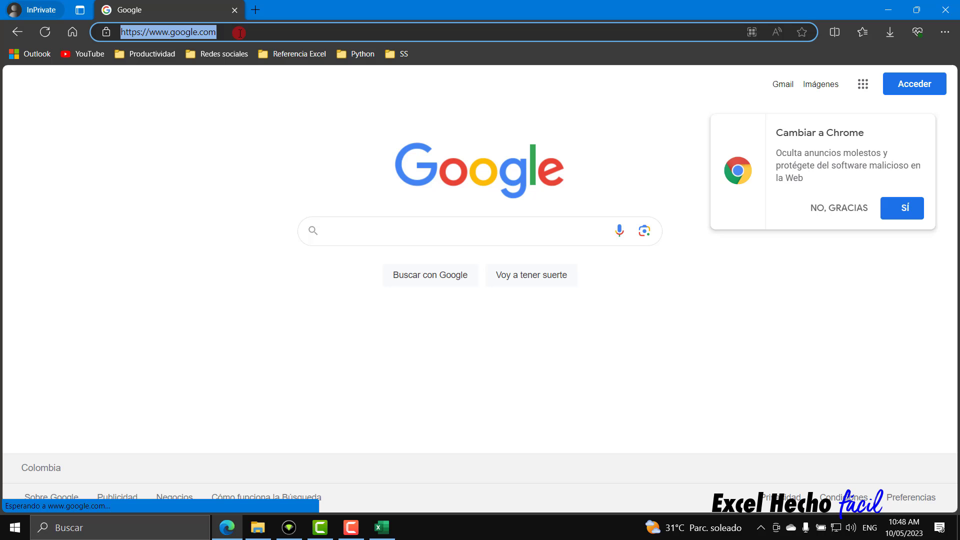
Search Google for "spillgraphics"
left_click(399, 233)
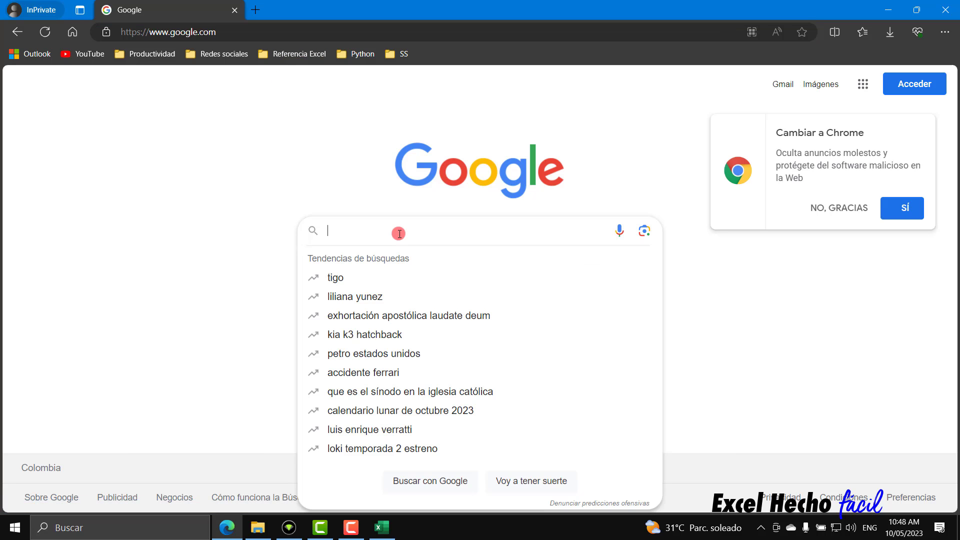
type("spill")
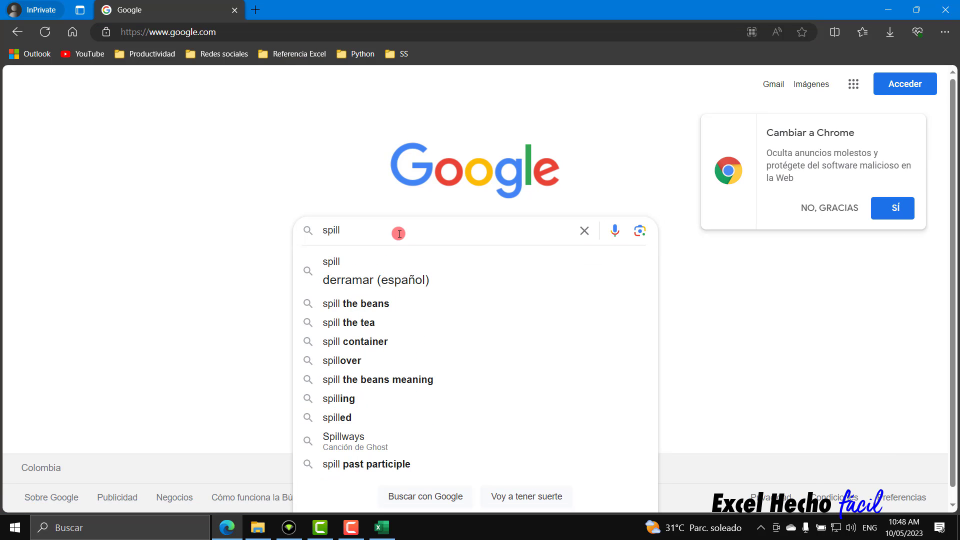
type("graphics")
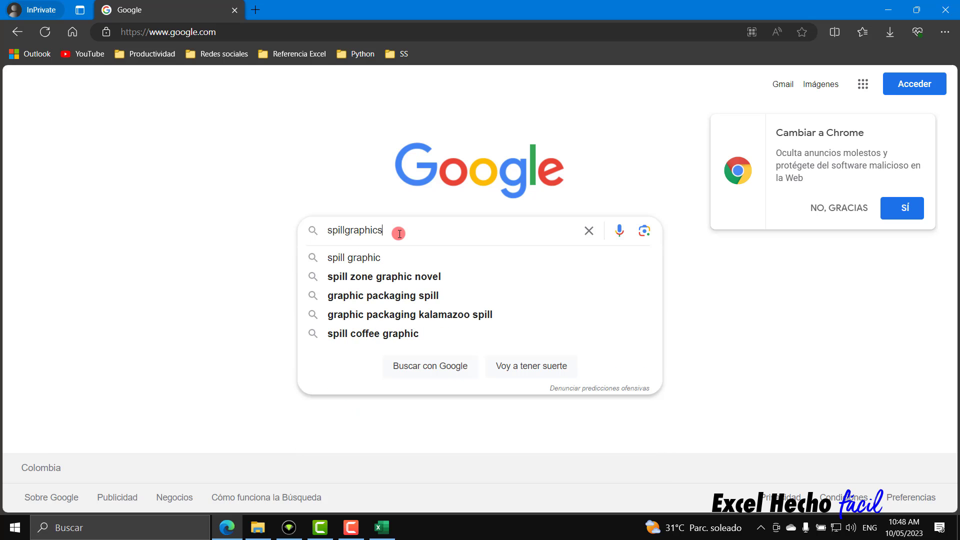
key("BackSpace")
type("s")
key("Return")
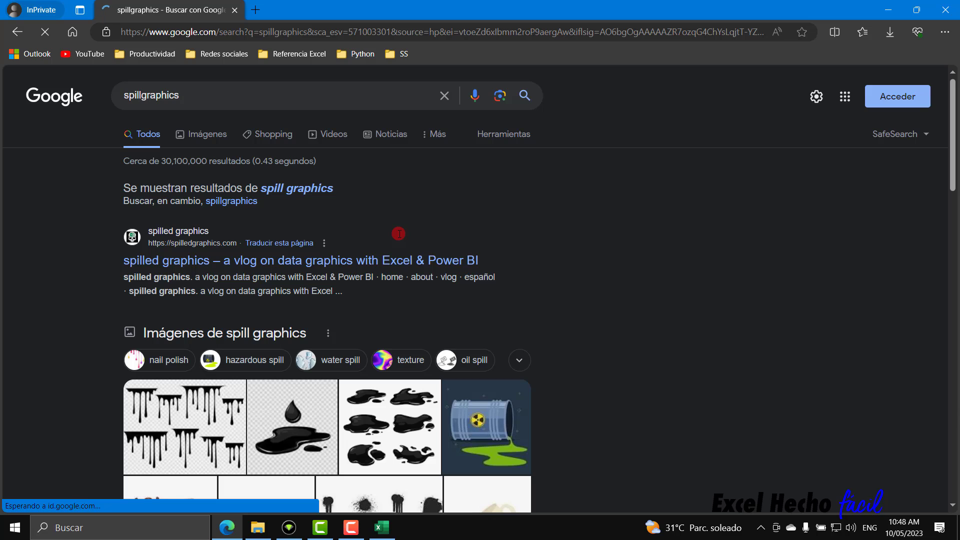
Open the spilled graphics site from the search results, look over its home page and go to its vlog page
left_click(220, 261)
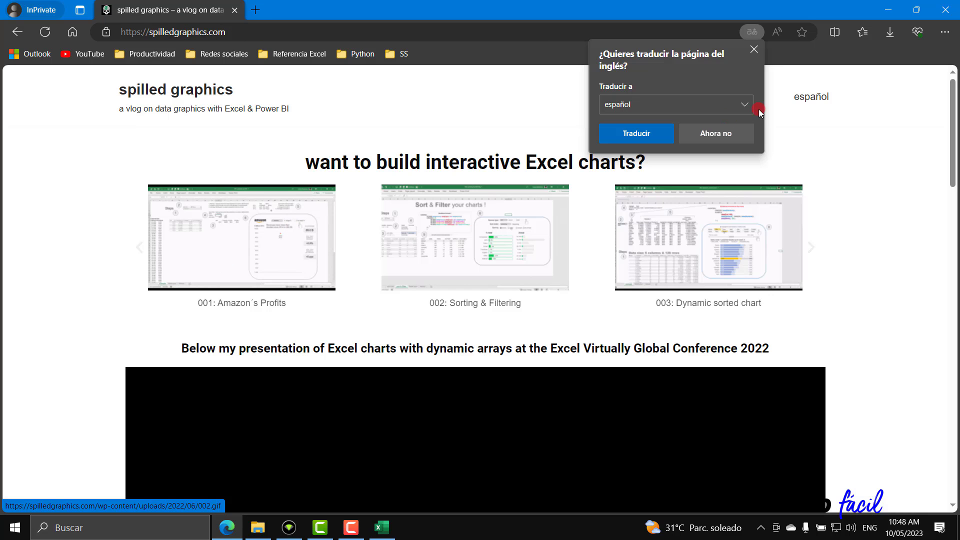
left_click(756, 49)
scroll(913, 320, "down", 12)
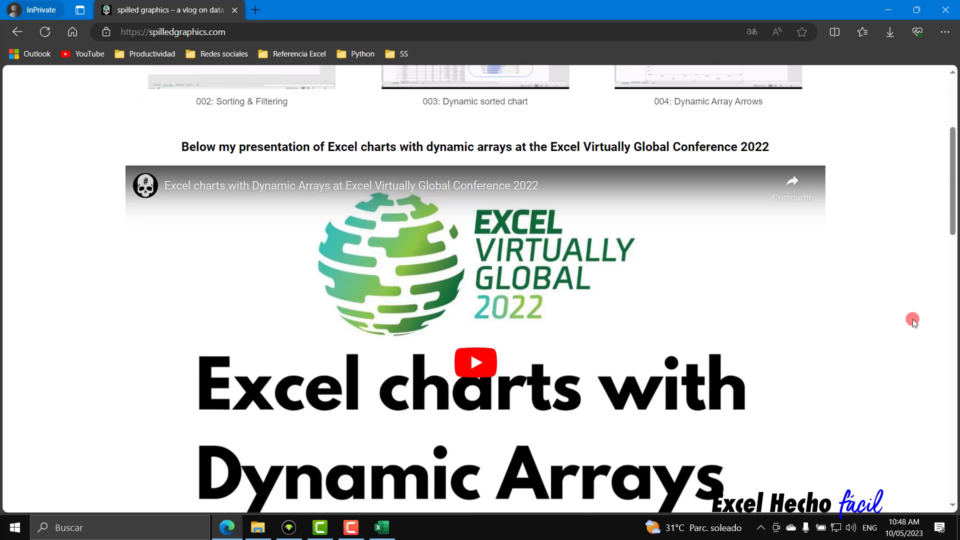
scroll(913, 321, "down", 12)
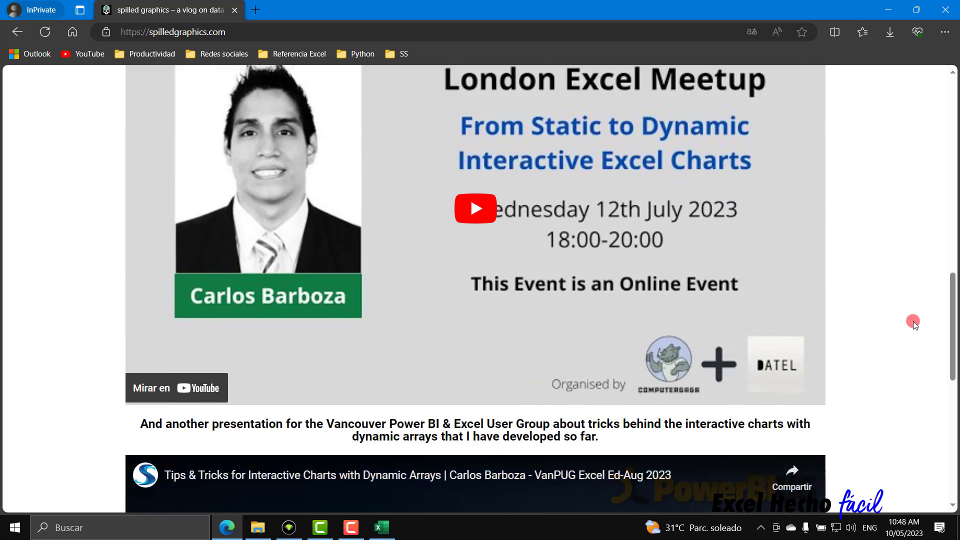
scroll(900, 338, "up", 20)
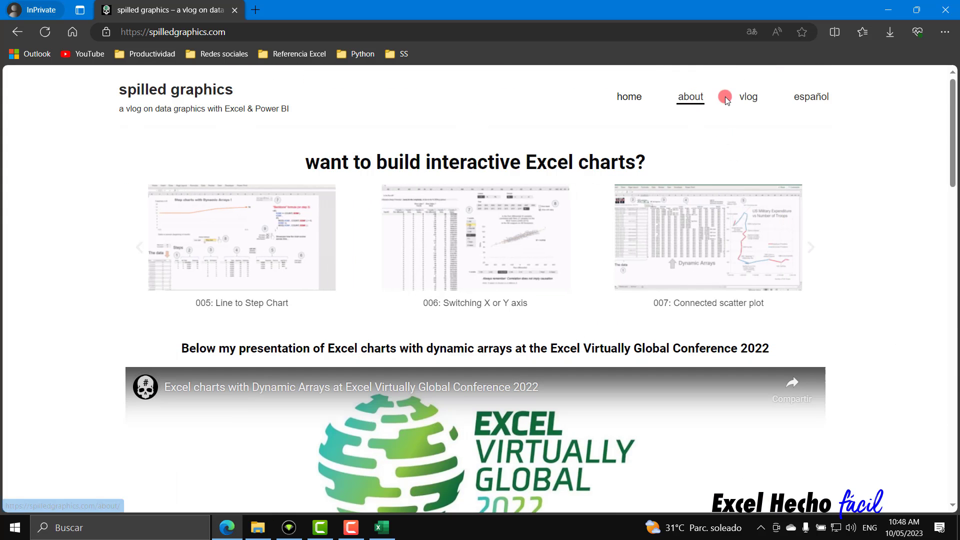
left_click(743, 99)
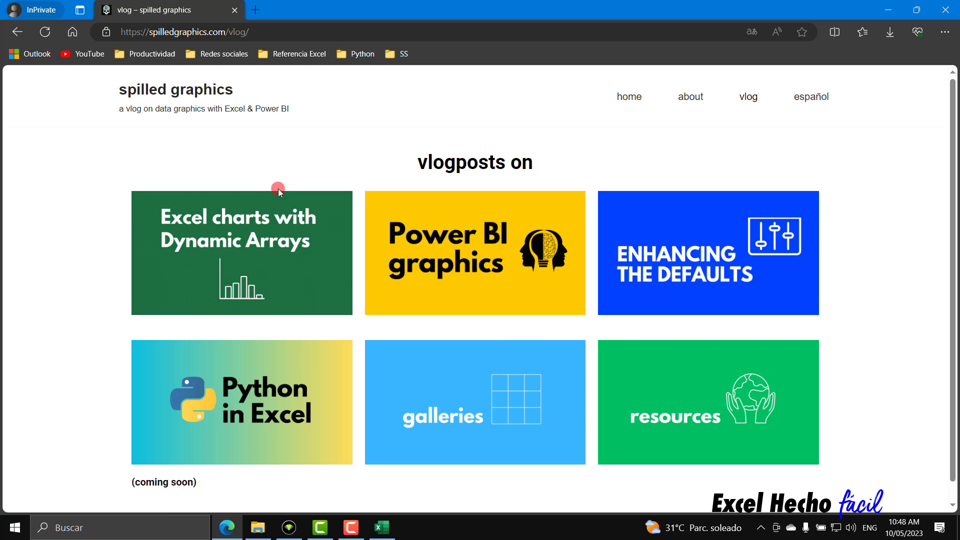
Switch back to the Excel workbook and open the LET formula in B5 for editing
left_click(388, 526)
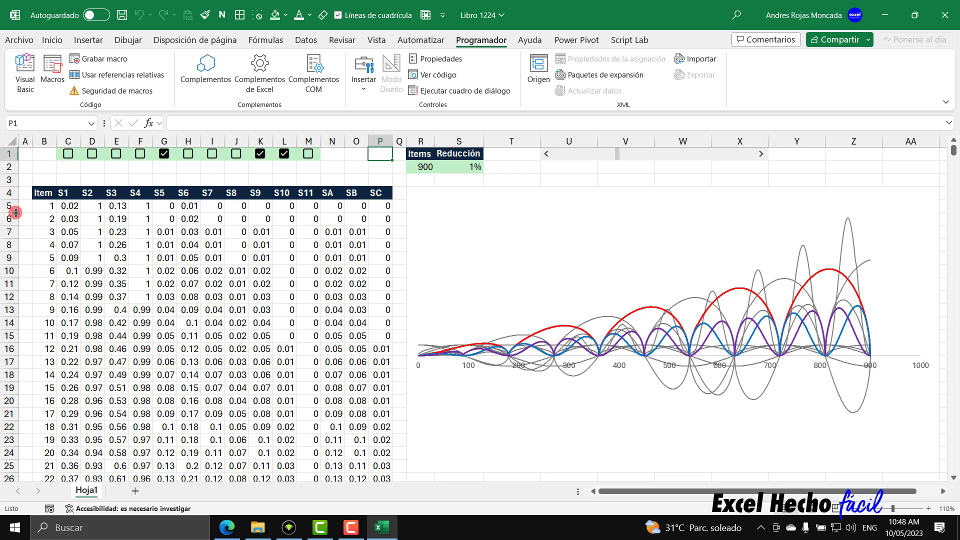
left_click(54, 206)
key("F2")
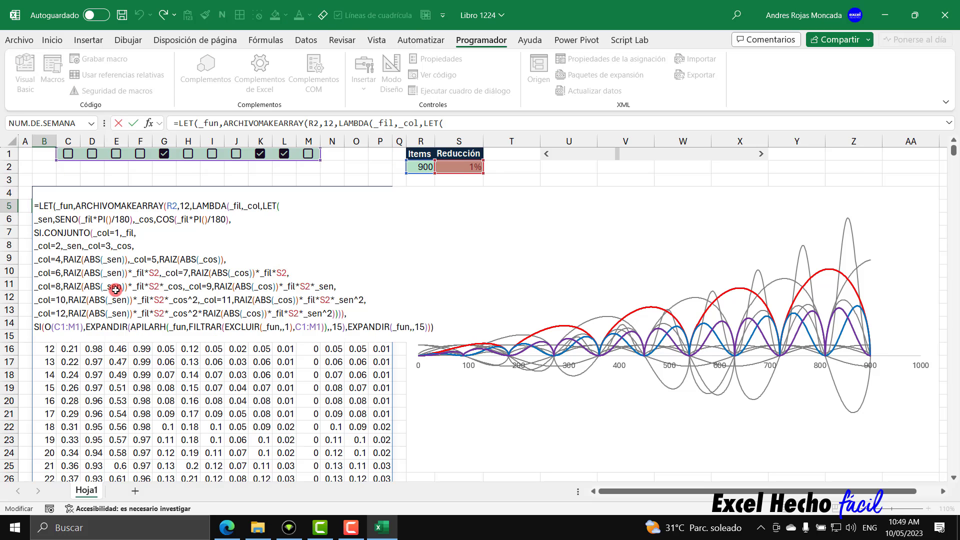